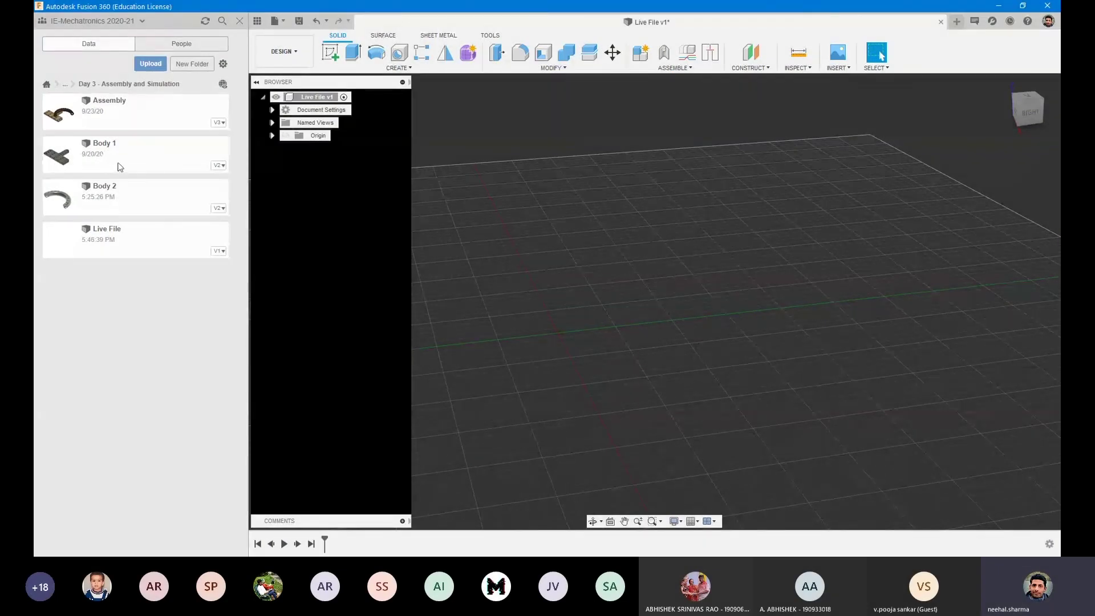
Open the Assembly design and examine how the curved tube and the perforated plate fit together
double_click(146, 110)
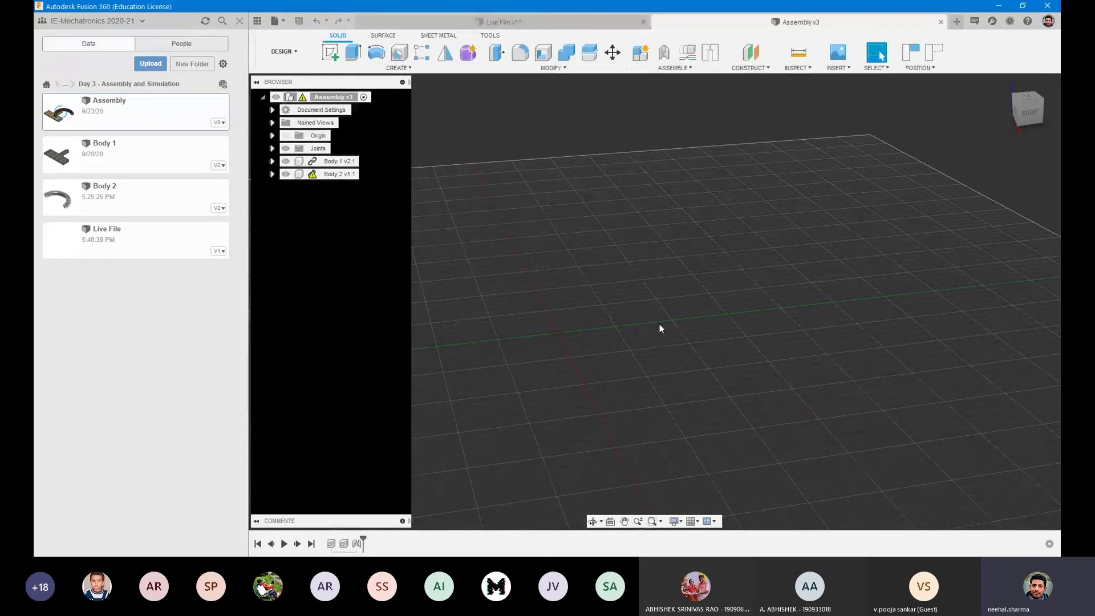
middle_click_drag(637, 329, 639, 330, "shift")
scroll(654, 319, "up", 3)
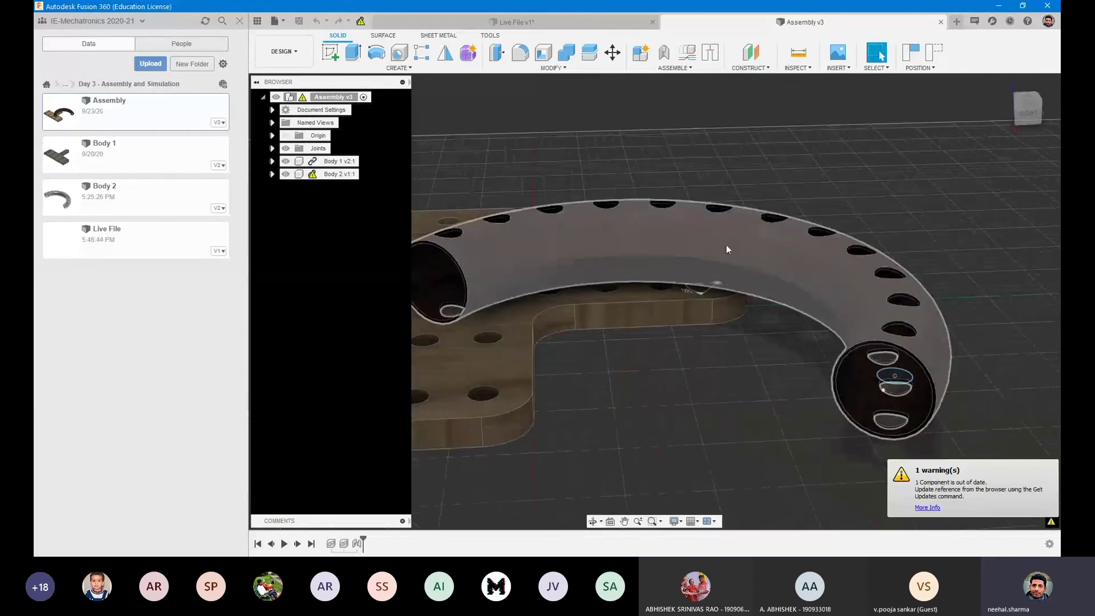
middle_click_drag(727, 244, 768, 279, "shift")
scroll(767, 279, "up", 4)
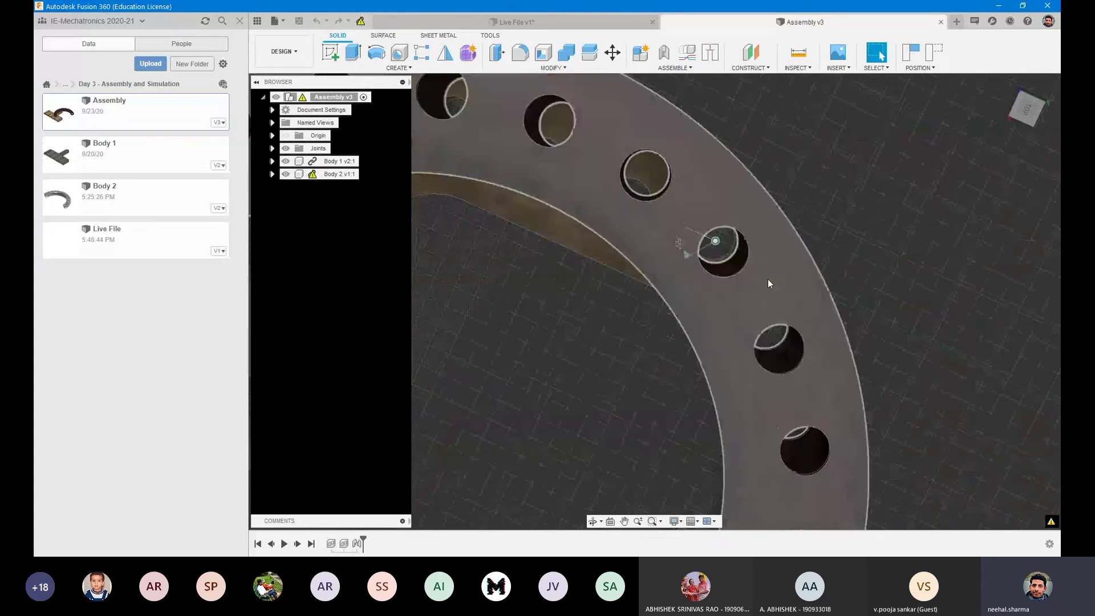
middle_click_drag(675, 282, 666, 214, "shift")
scroll(666, 214, "down", 3)
scroll(666, 214, "down", 5)
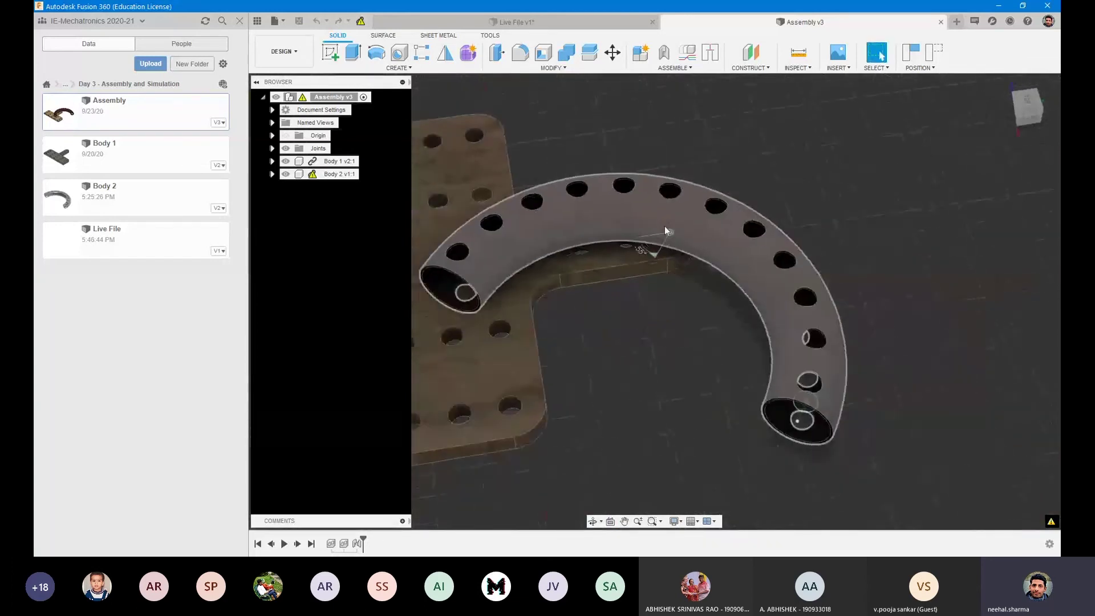
middle_click_drag(624, 296, 669, 281, "shift")
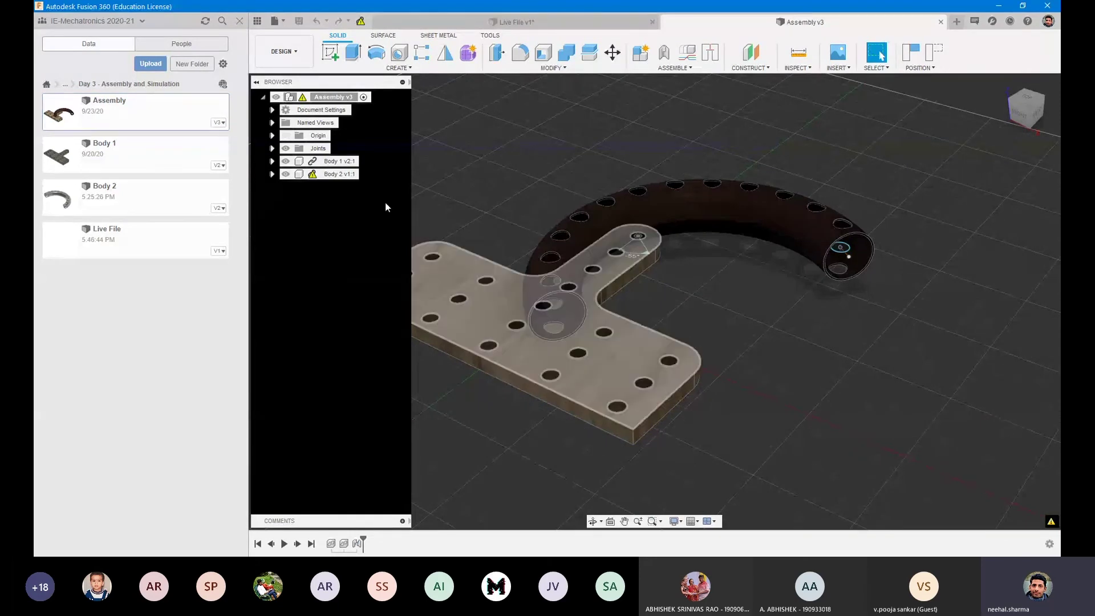
left_click(340, 162)
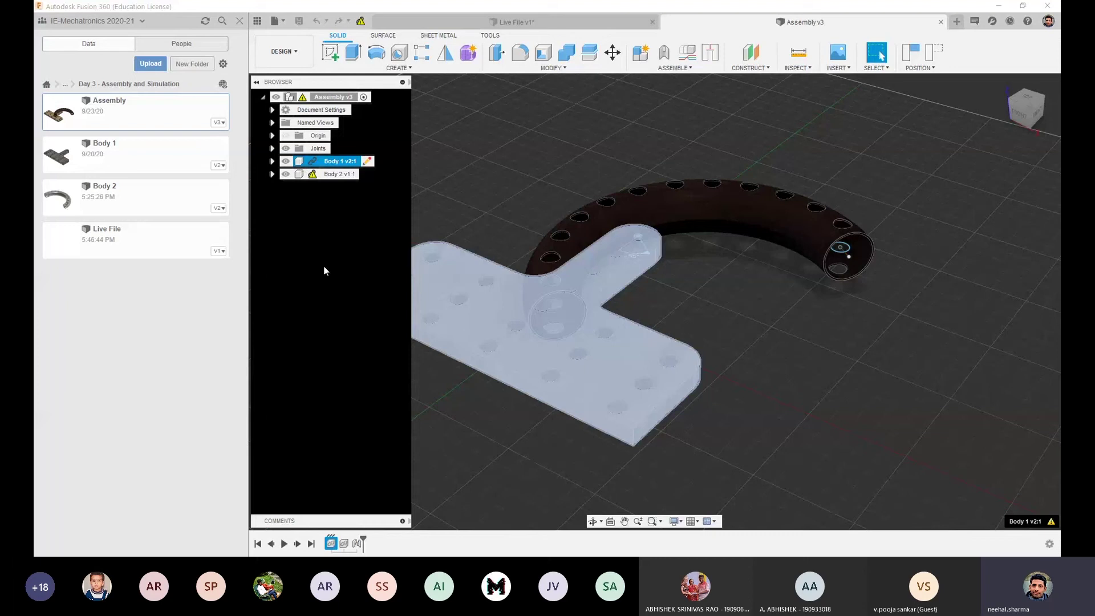
left_click(561, 87)
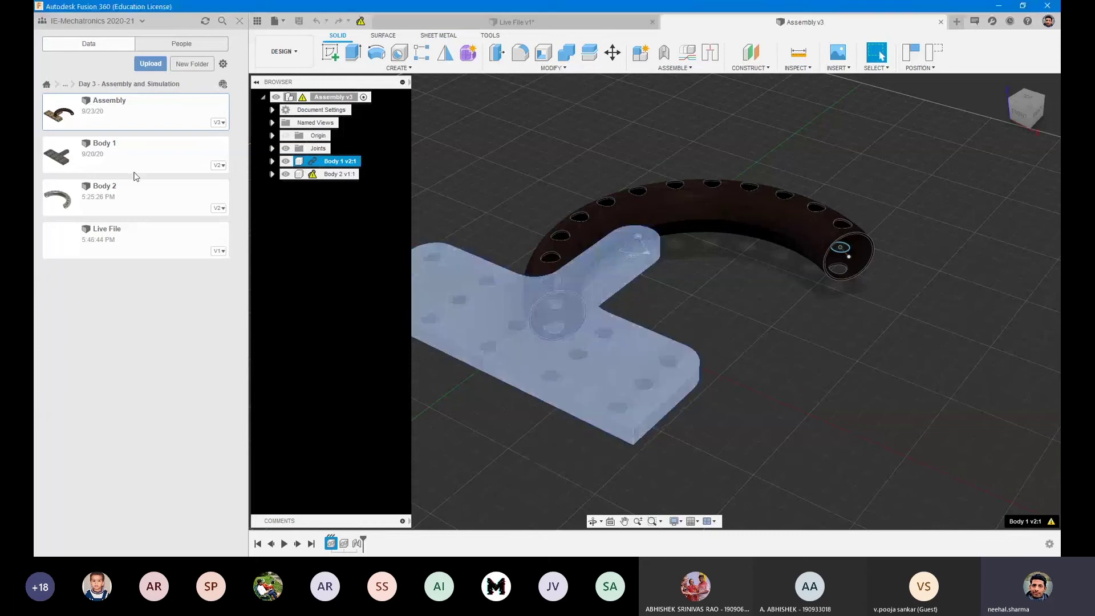
Open the Body 1 design containing the perforated T-shaped plate
double_click(110, 166)
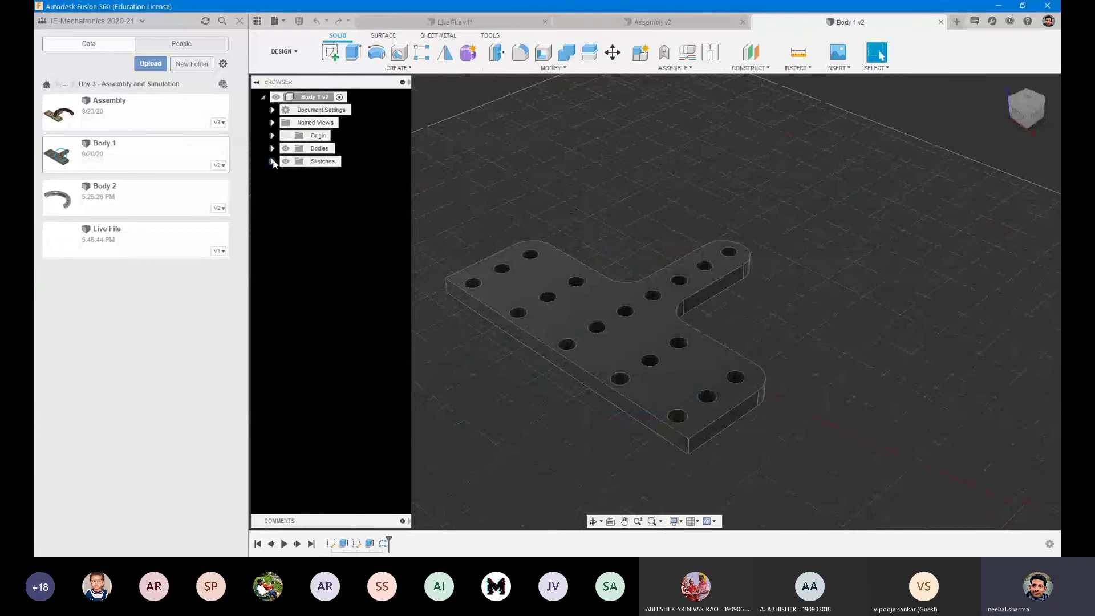
left_click(544, 253)
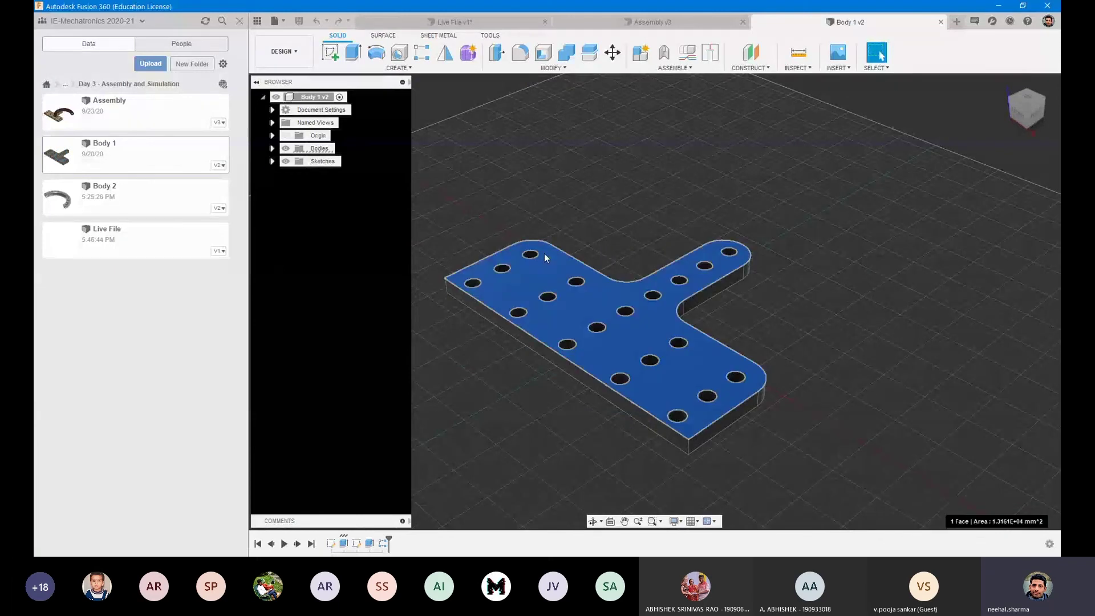
left_click(556, 195)
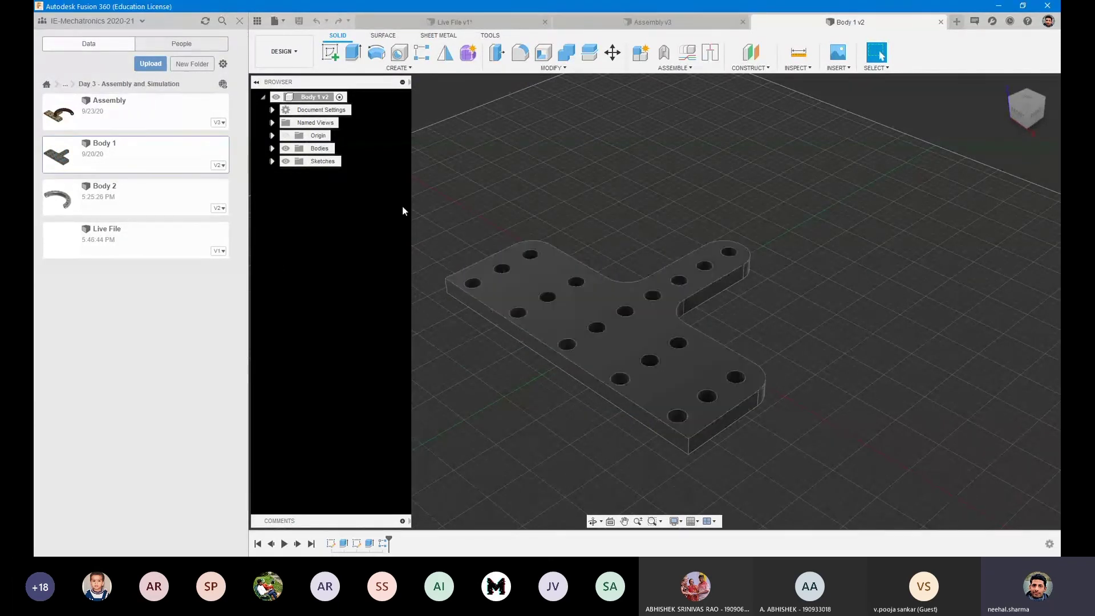
Examine the plate body's physical properties, including its moments of inertia at the center of mass and at the origin
left_click(272, 148)
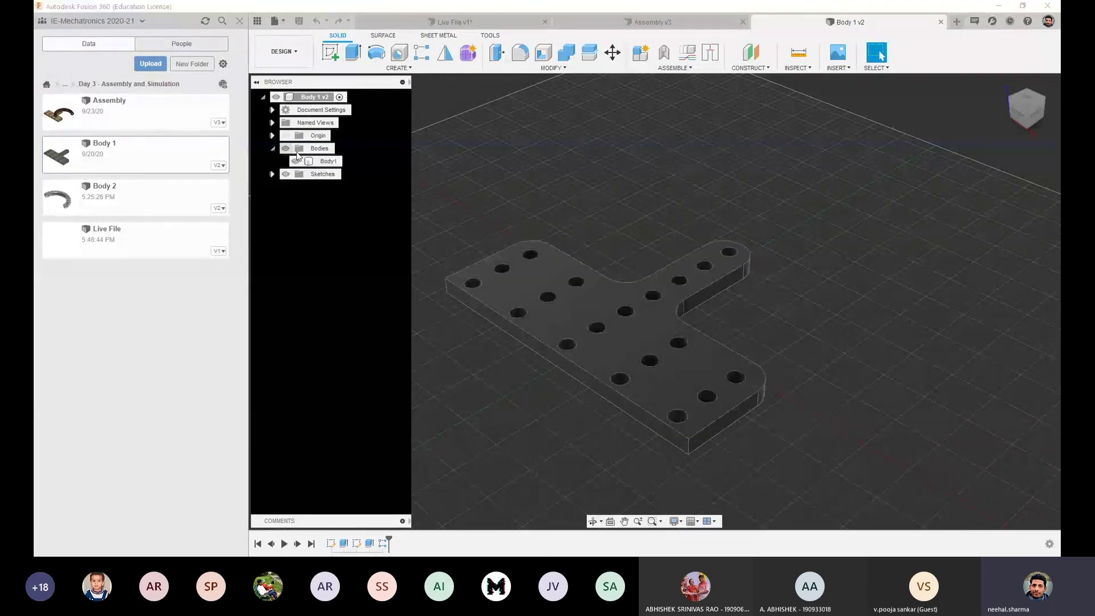
left_click(304, 162)
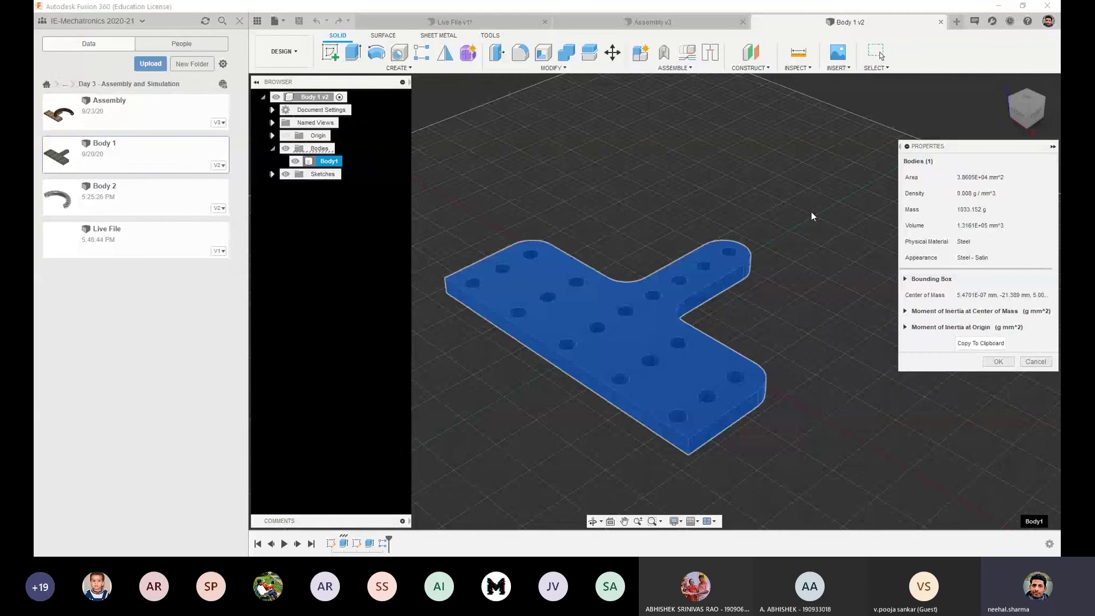
middle_click_drag(675, 234, 589, 228)
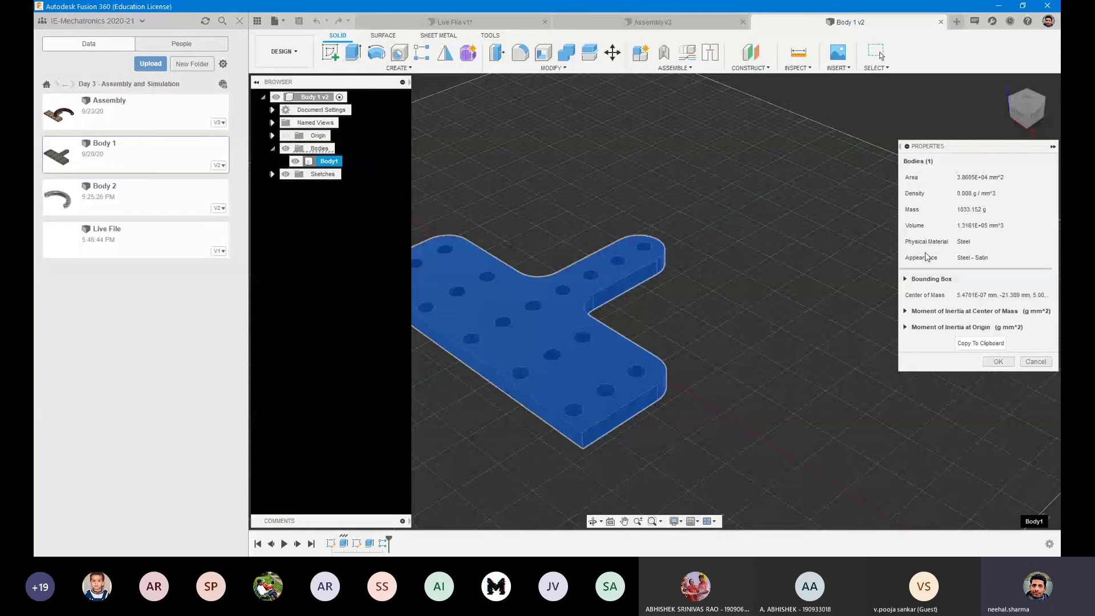
left_click(905, 312)
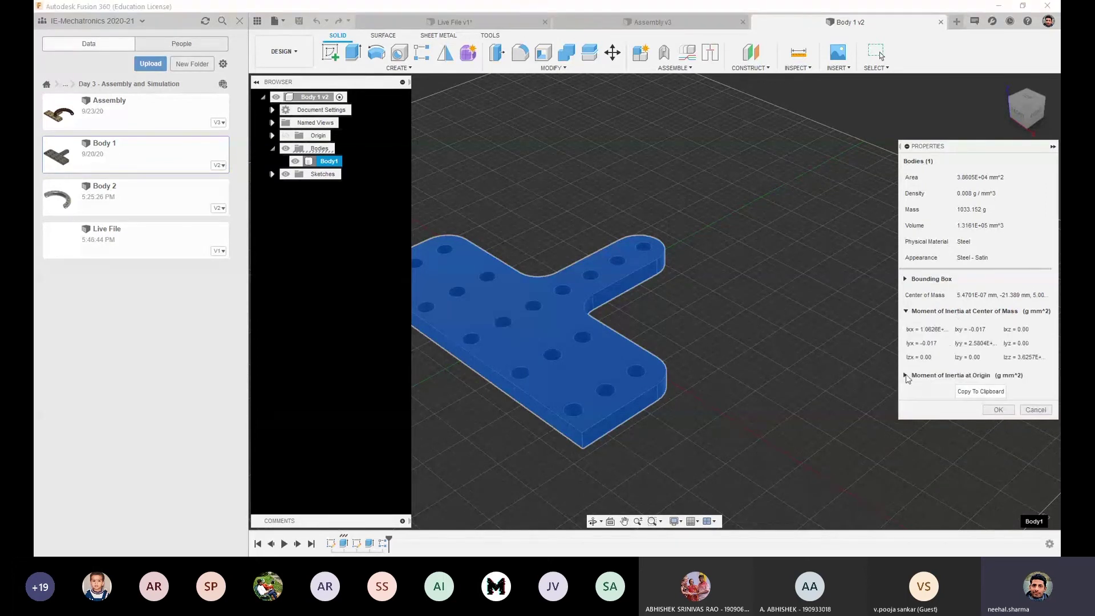
left_click(906, 376)
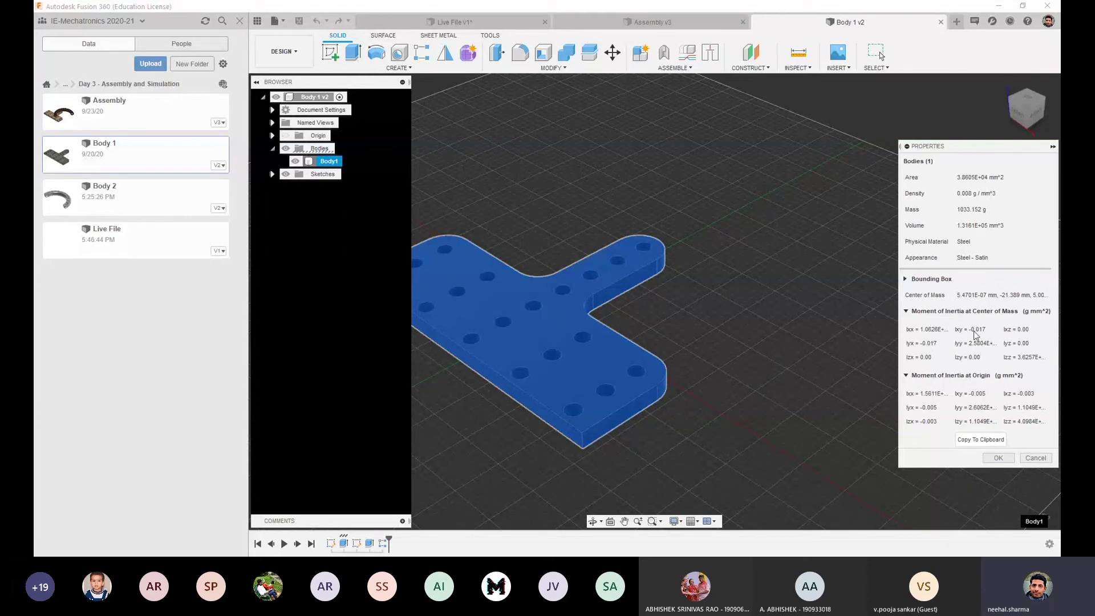
left_click(907, 312)
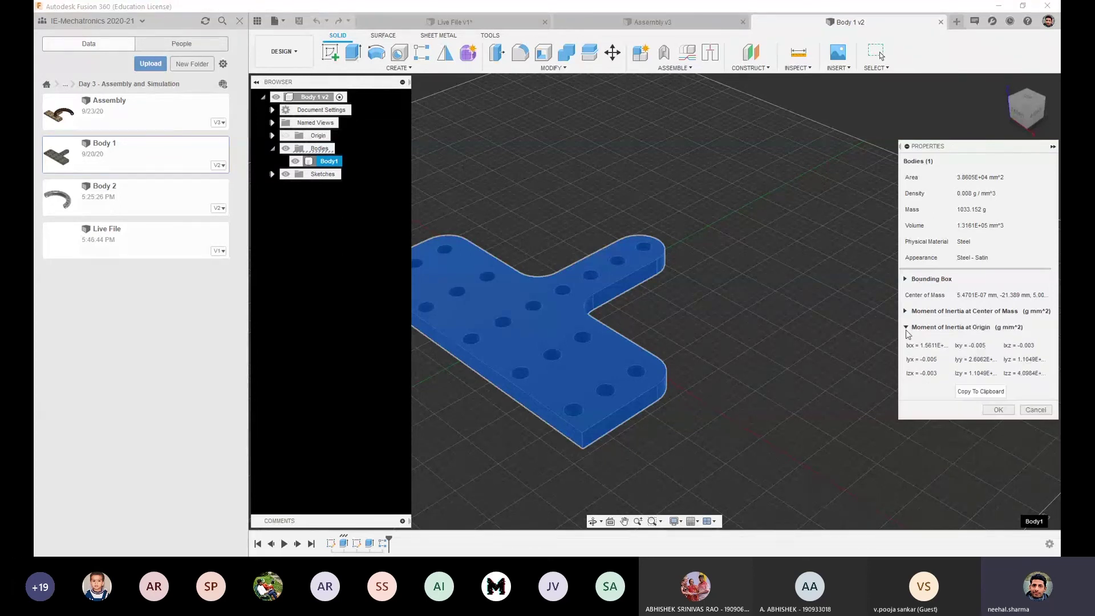
left_click(906, 327)
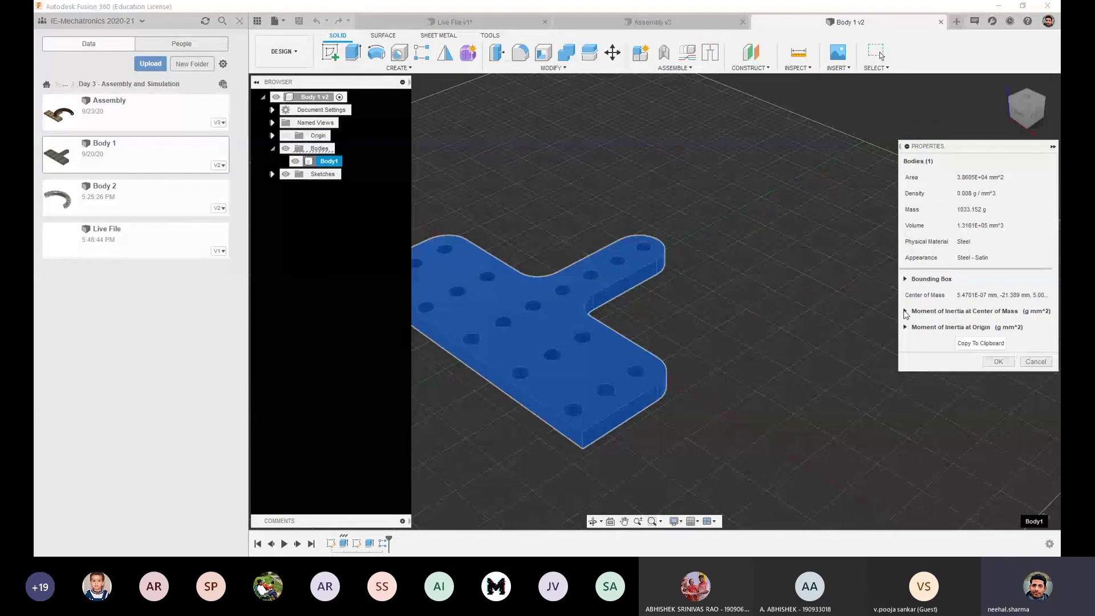
left_click(998, 362)
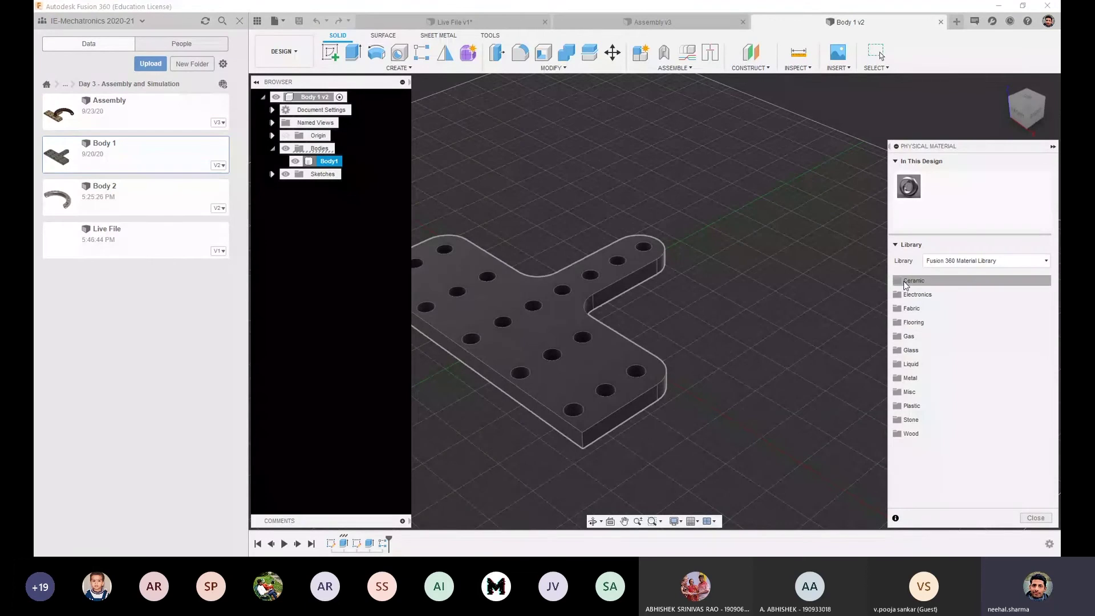
Assign Aluminum 1100-H14 from the Metal category of the Fusion 360 Material Library to the plate body
left_click(918, 378)
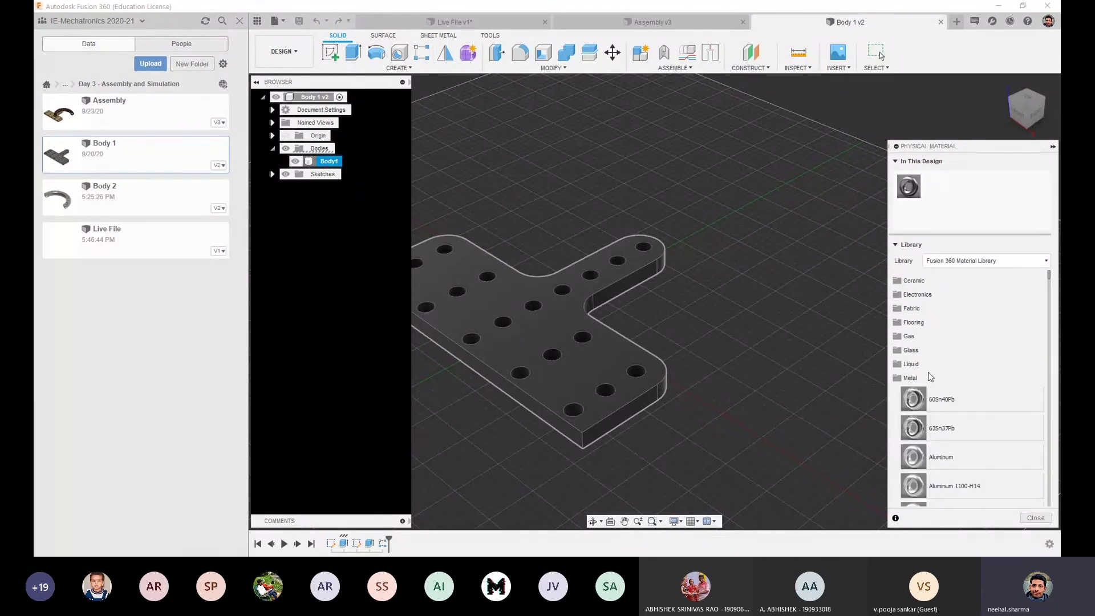
scroll(936, 412, "down", 3)
scroll(936, 412, "down", 1)
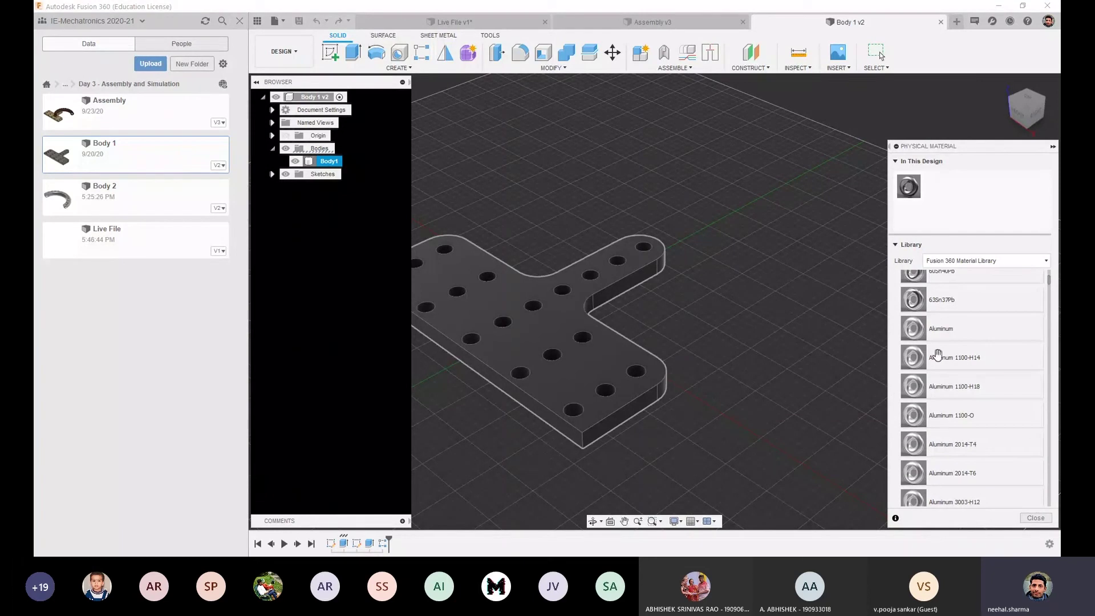
scroll(932, 355, "down", 1)
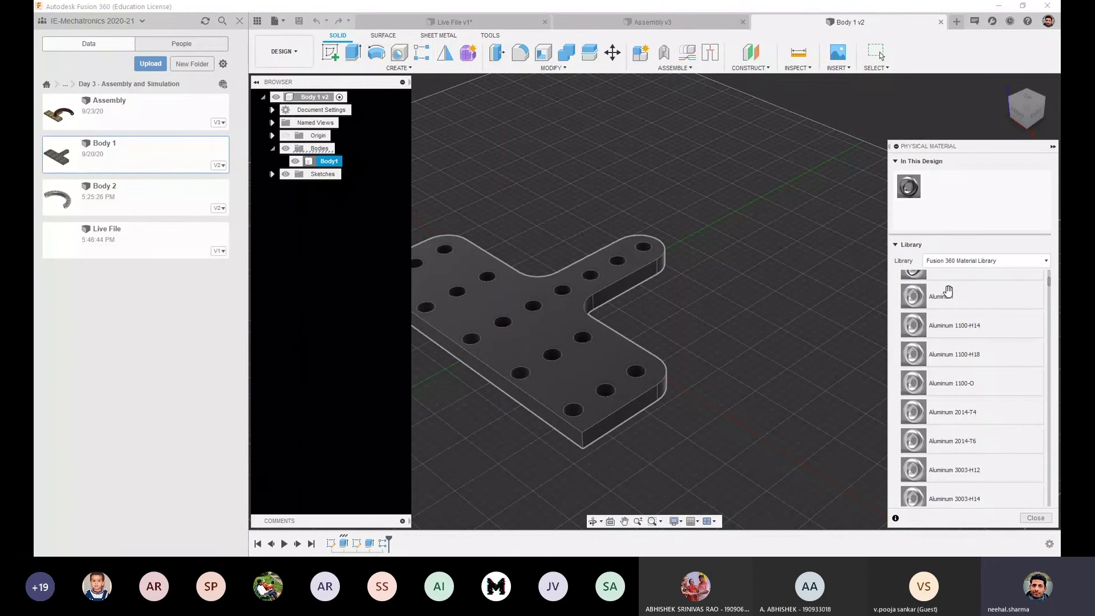
scroll(947, 292, "down", 2)
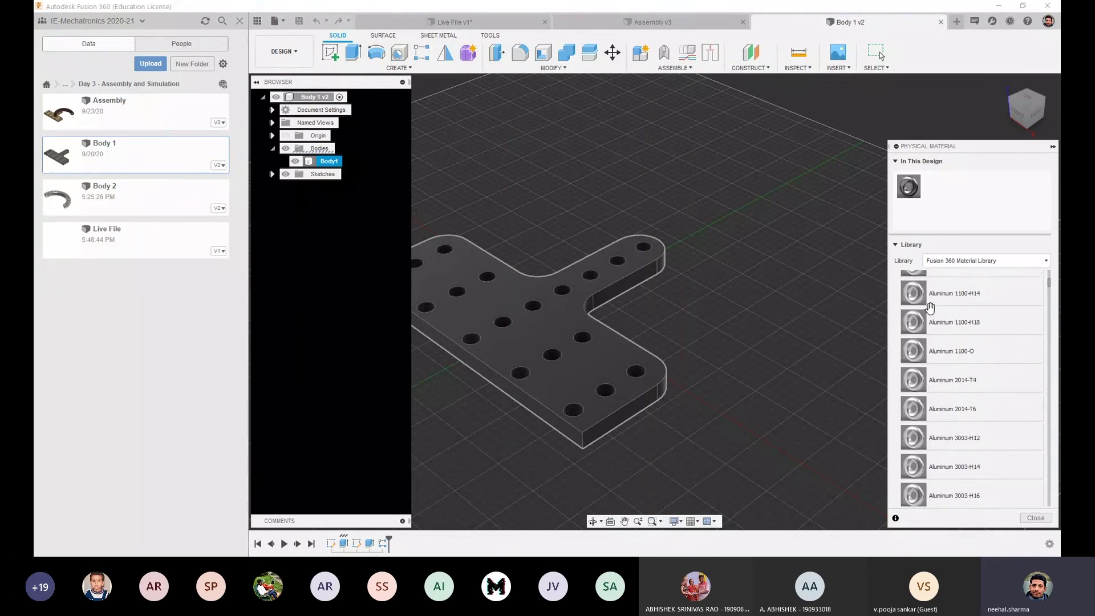
left_click_drag(916, 294, 587, 334)
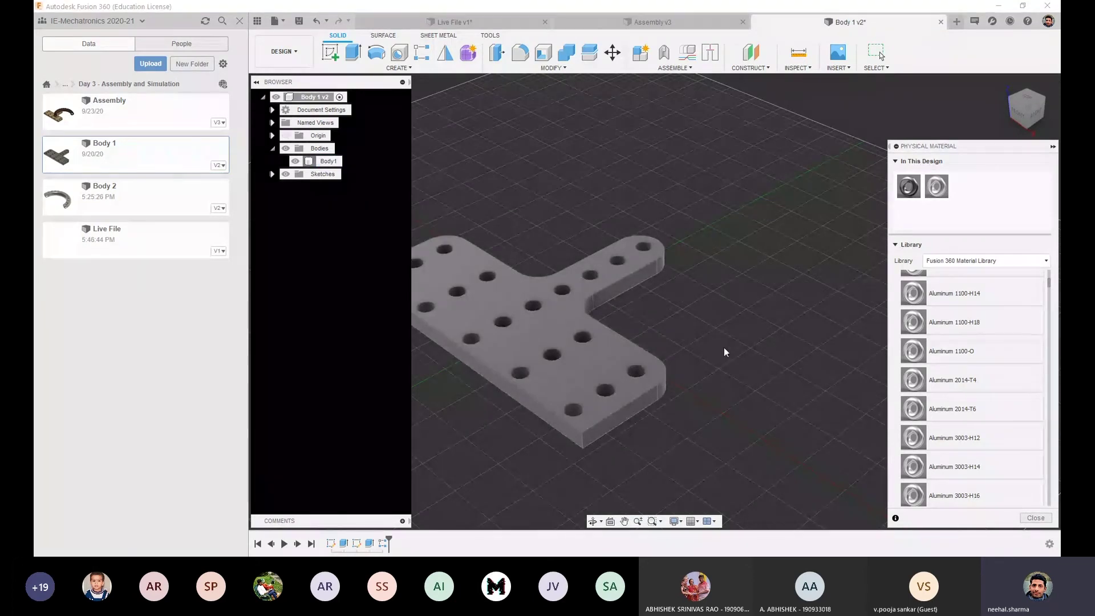
left_click_drag(352, 221, 354, 255)
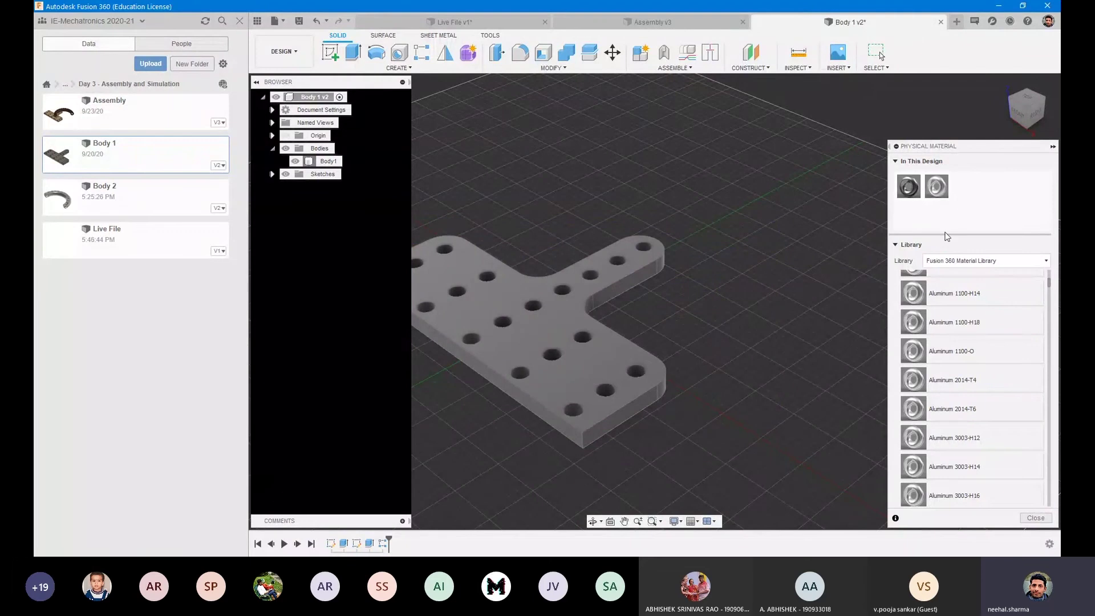
key("Escape")
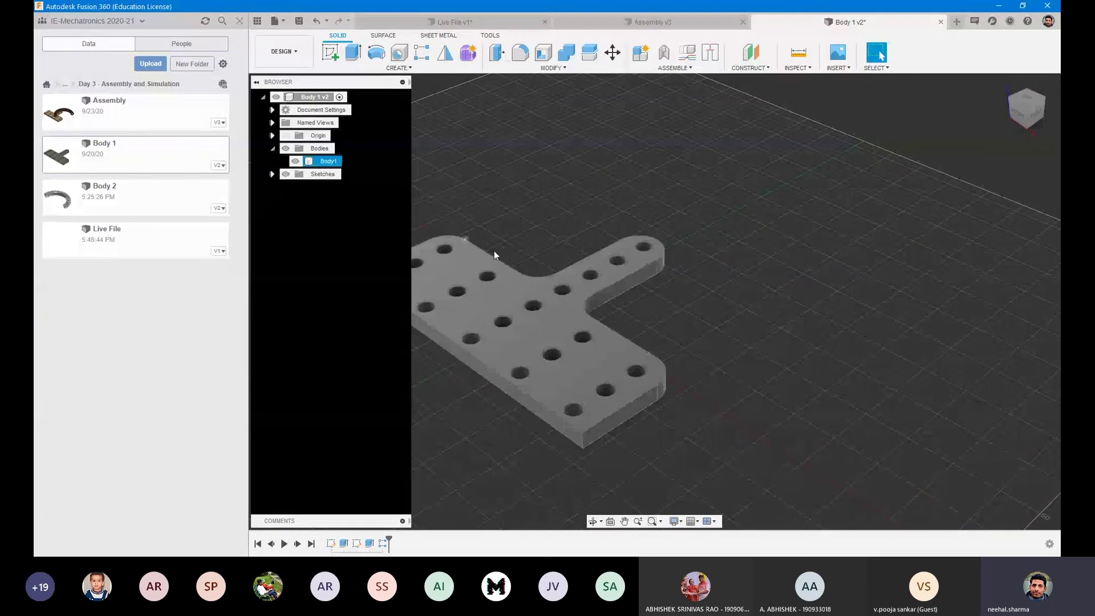
Change the display environment to Photo Booth
left_click(674, 520)
mouse_move(724, 447)
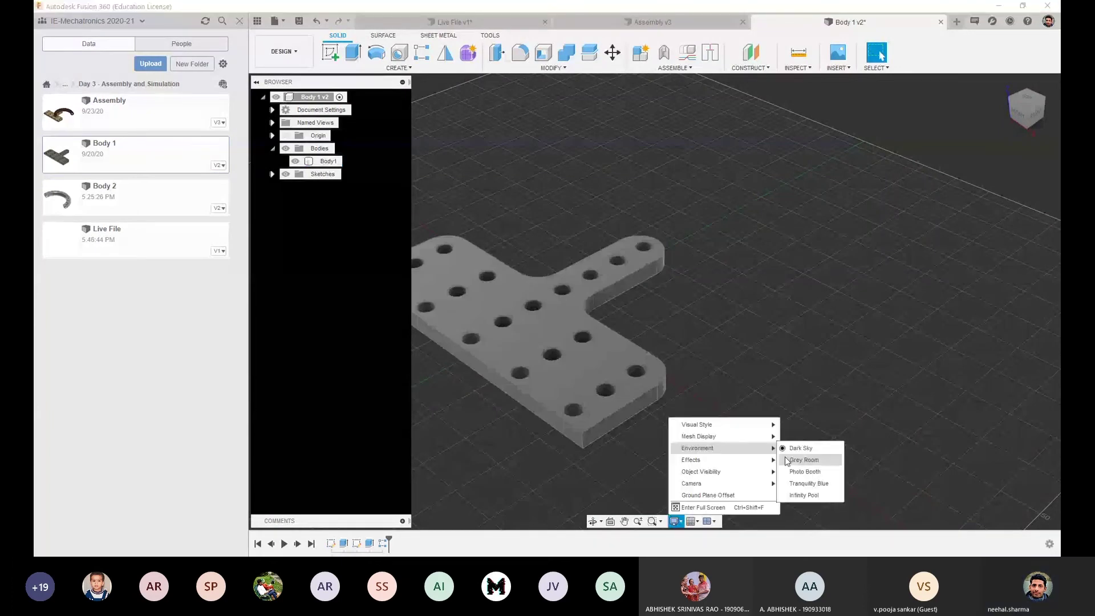
left_click(799, 472)
mouse_move(700, 321)
middle_mouse_down("shift")
mouse_move(629, 254)
mouse_move(677, 257)
middle_mouse_up("shift")
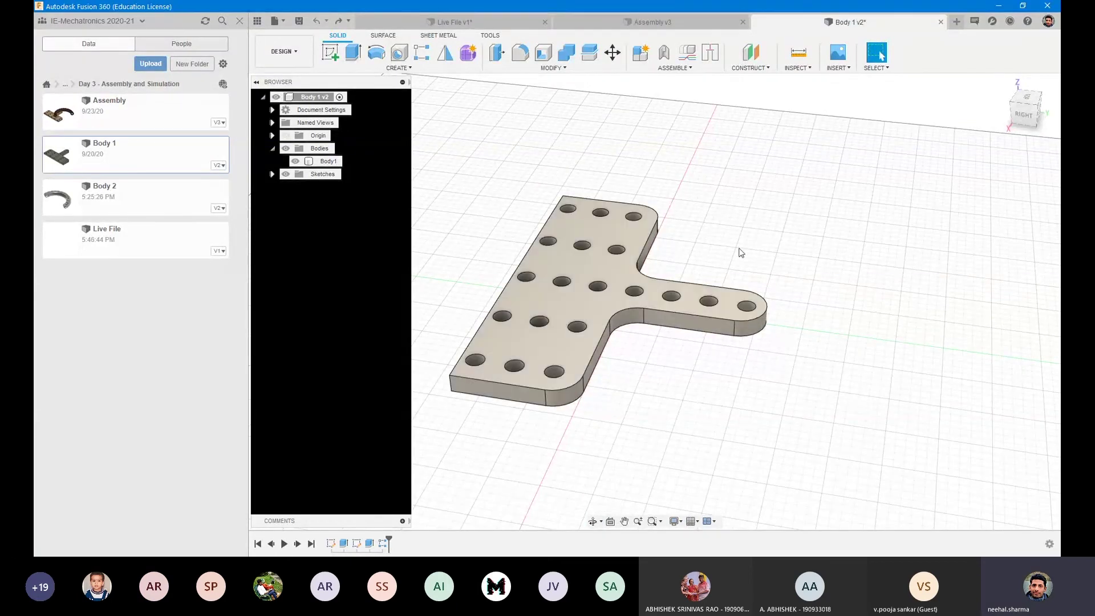
Assign Glass, Bronze Glazing as the plate body's physical material and inspect the plate from several angles
left_click(322, 162)
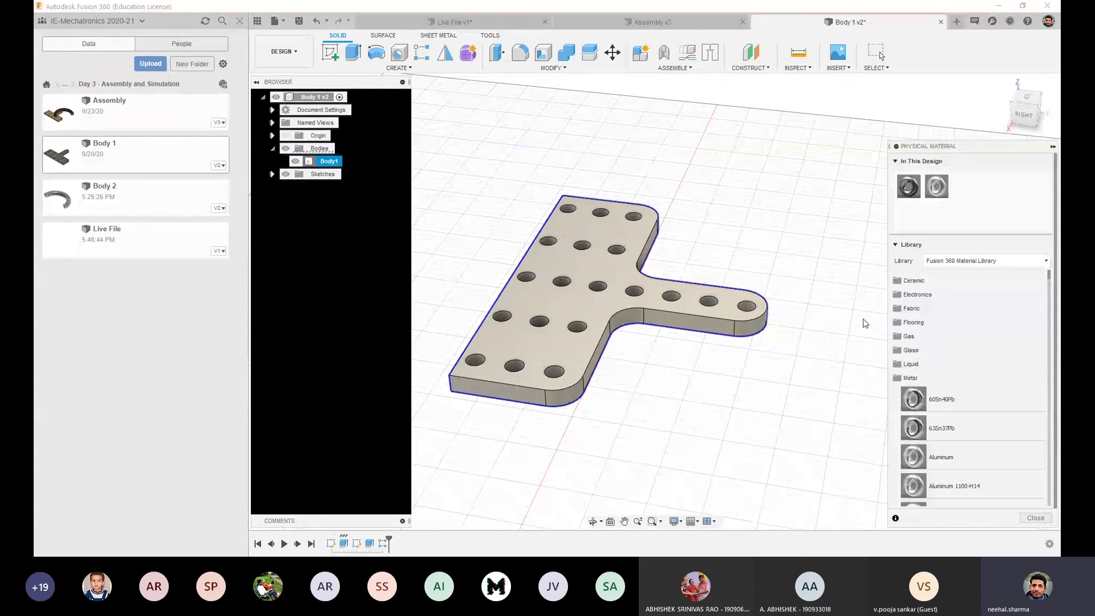
left_click(914, 352)
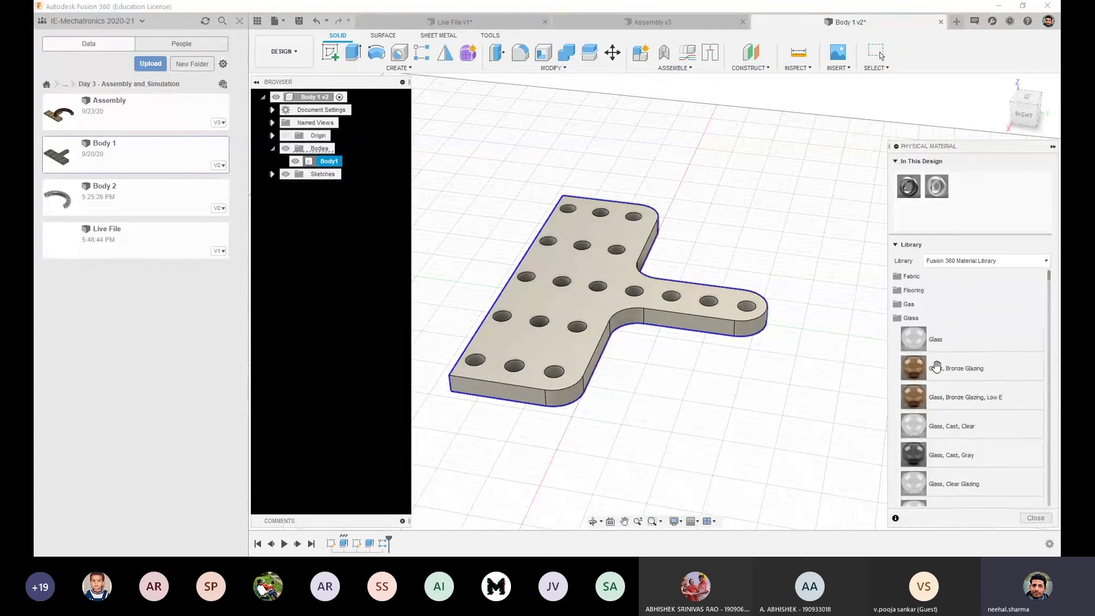
scroll(909, 336, "down", 2)
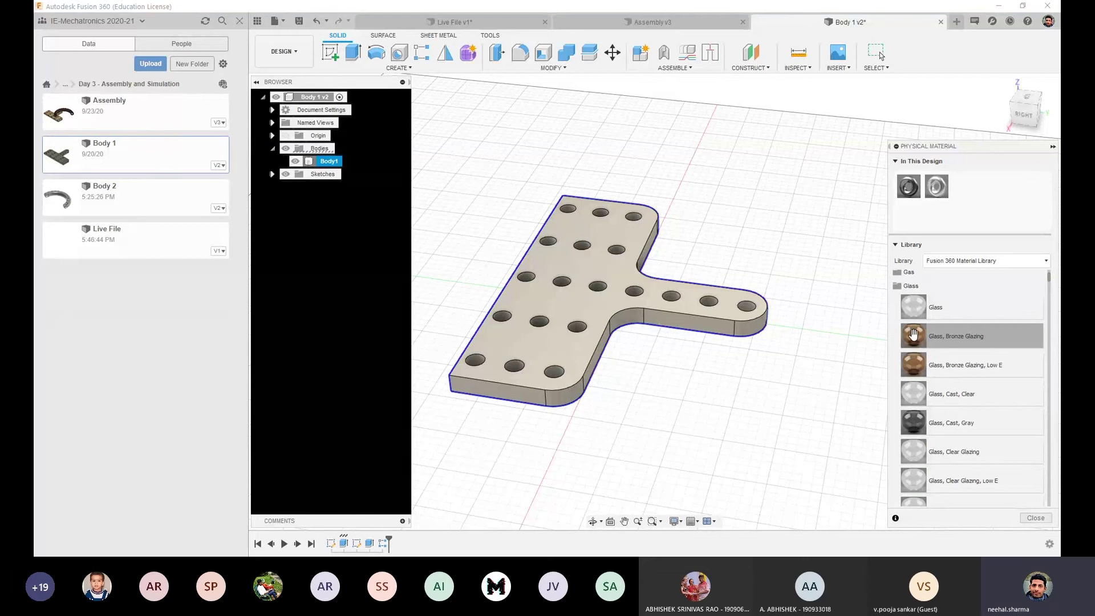
left_click_drag(914, 335, 649, 293)
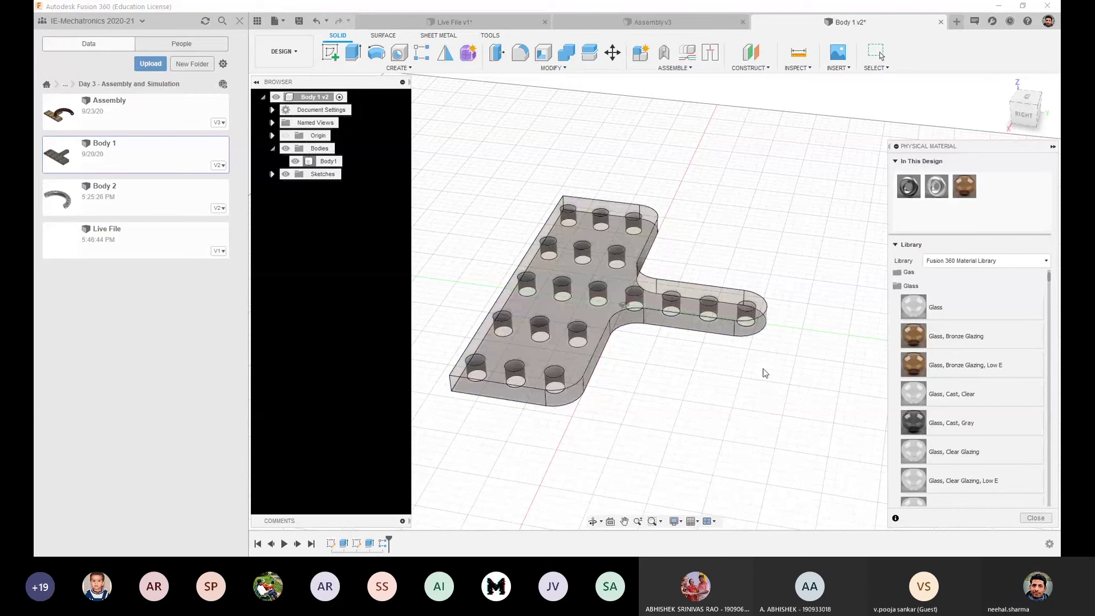
middle_click_drag(765, 373, 908, 289, "shift")
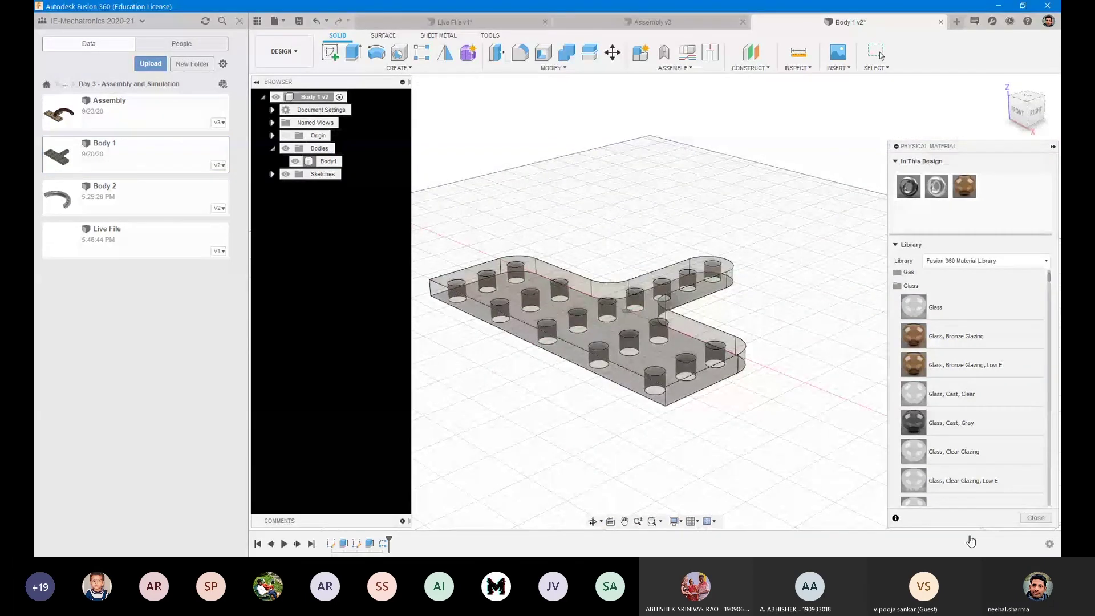
mouse_move(737, 328)
middle_mouse_down("shift")
mouse_move(761, 300)
mouse_move(716, 325)
middle_mouse_up("shift")
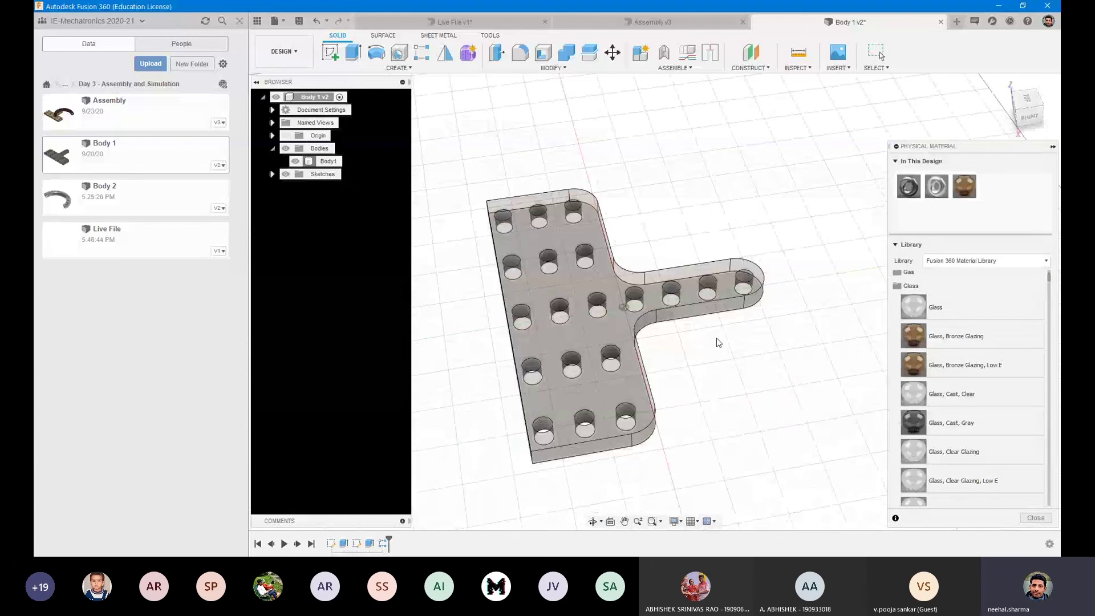
middle_click_drag(721, 345, 684, 325, "shift")
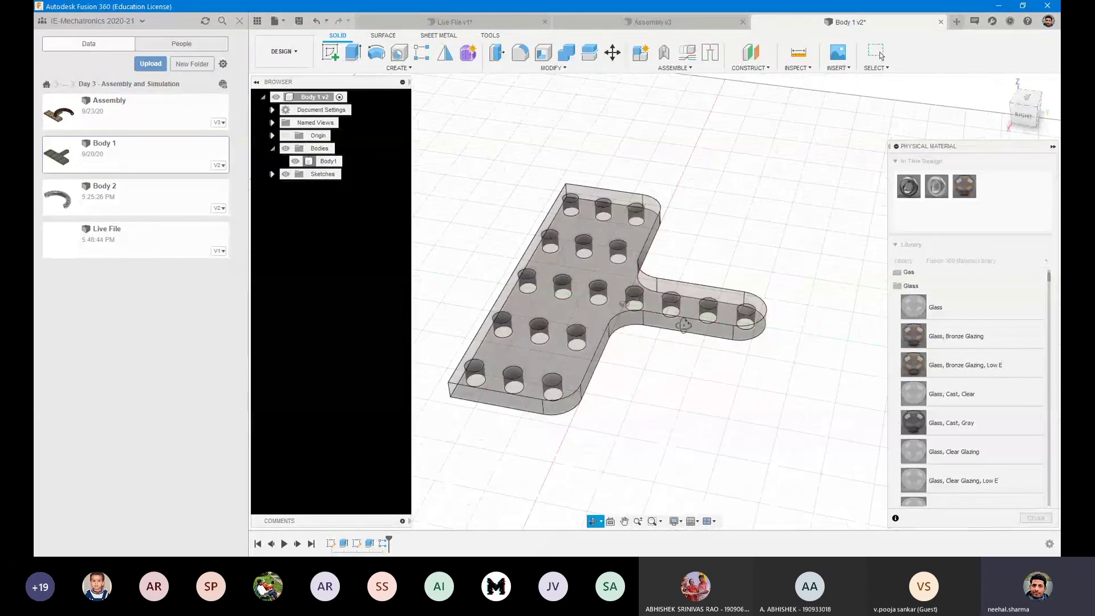
scroll(684, 324, "up", 5)
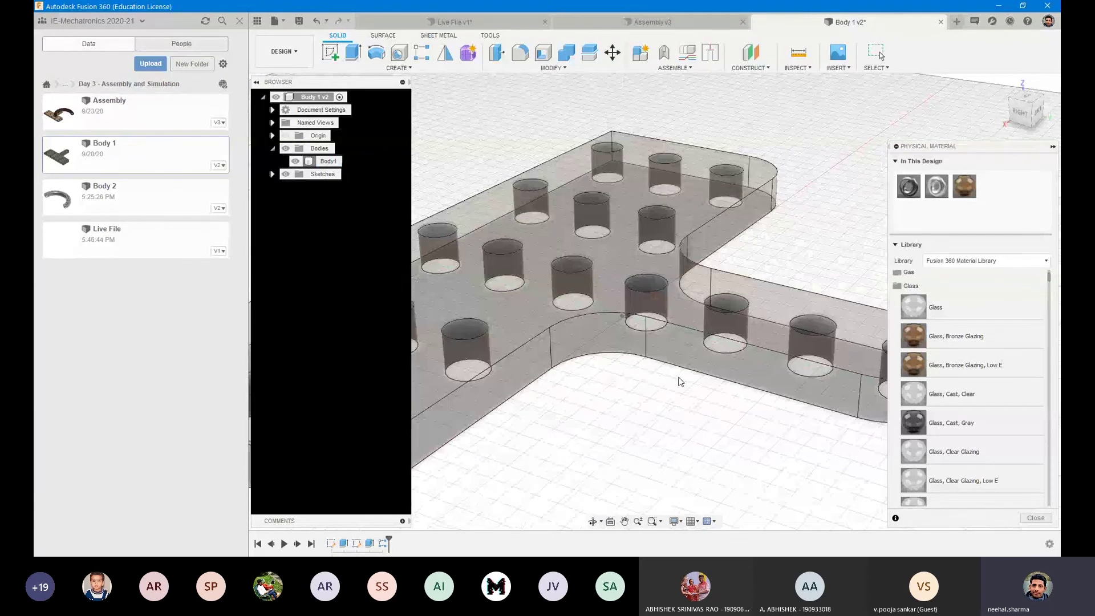
Inspect the glass plate from another angle, exit the physical material assignment and undo the last change
left_click(620, 257)
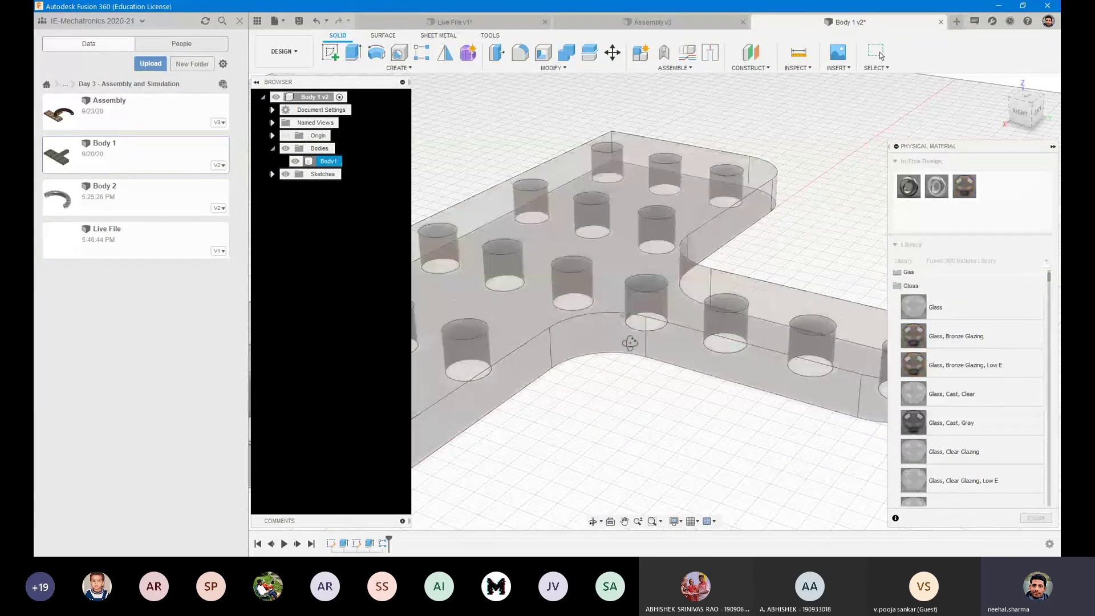
middle_click_drag(630, 343, 697, 335, "shift")
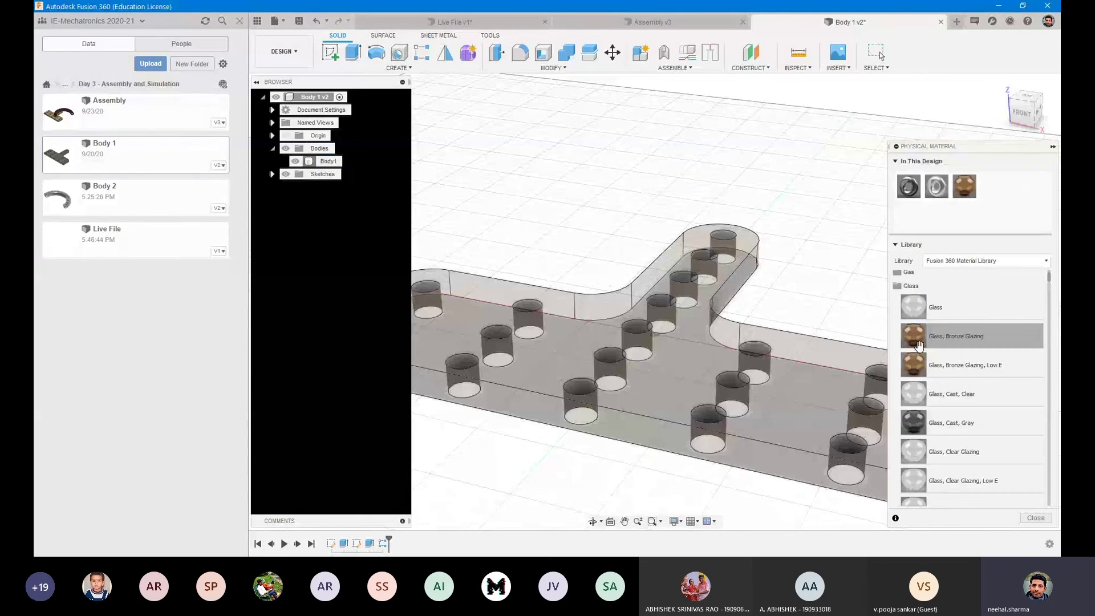
middle_click_drag(826, 306, 770, 291)
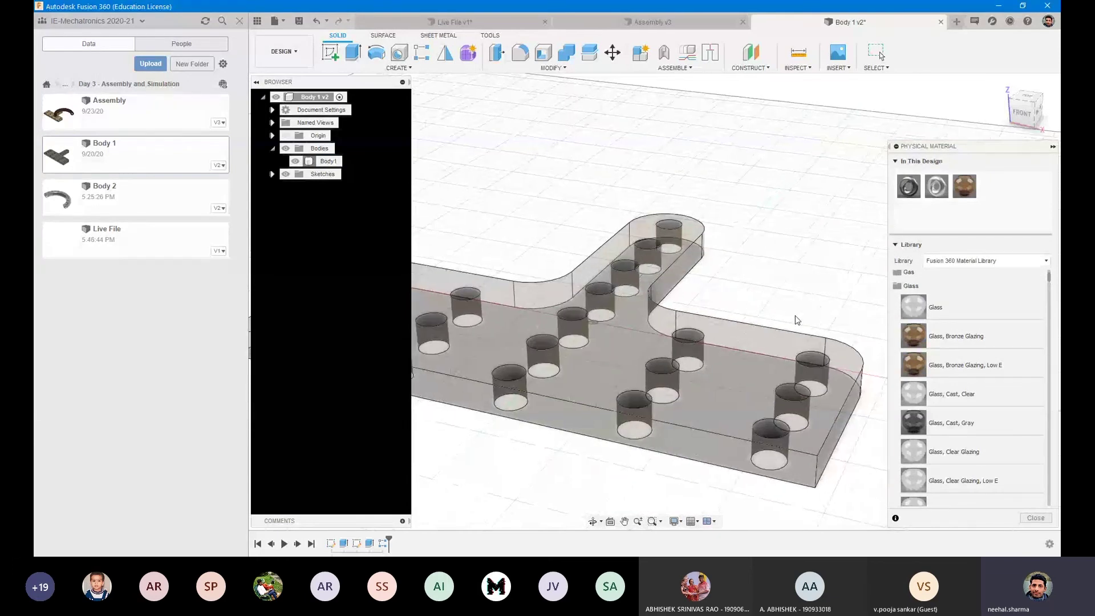
key("Escape")
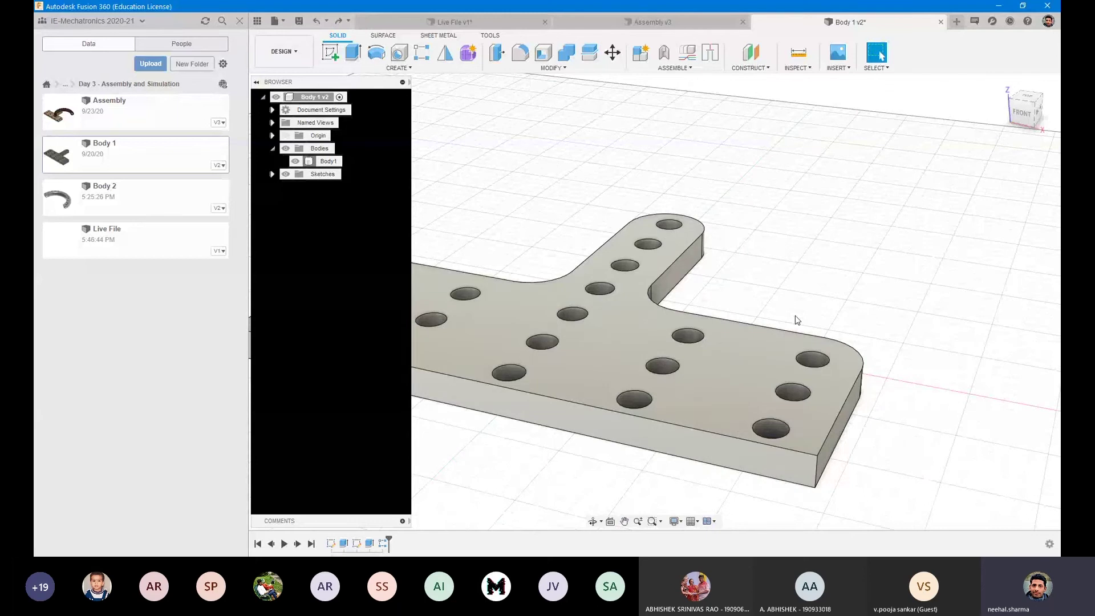
key("ctrl+z")
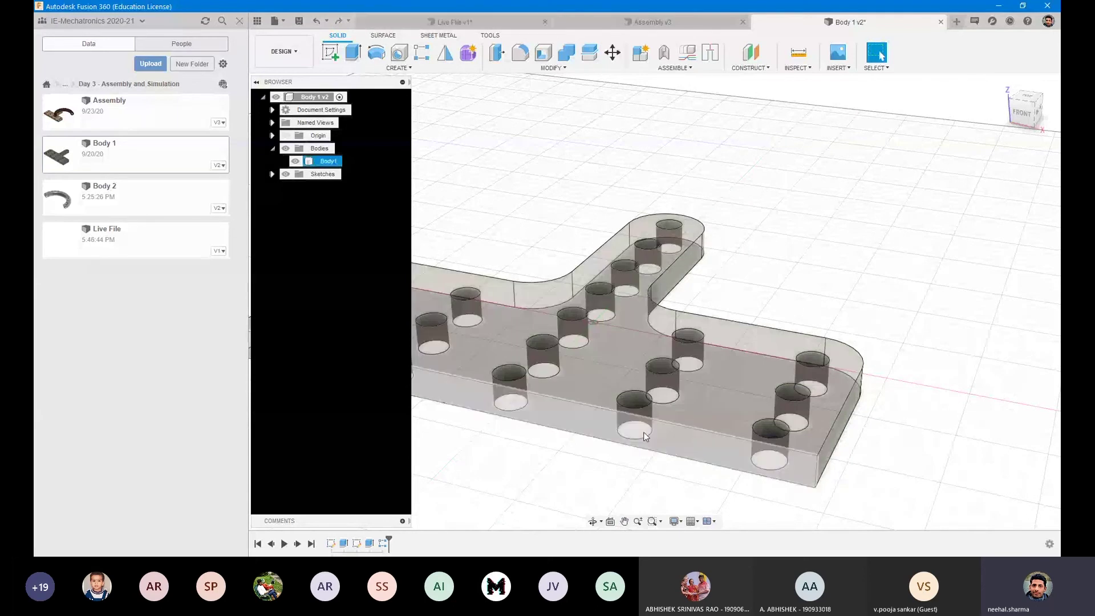
Change the display environment to Dark Sky
left_click(675, 520)
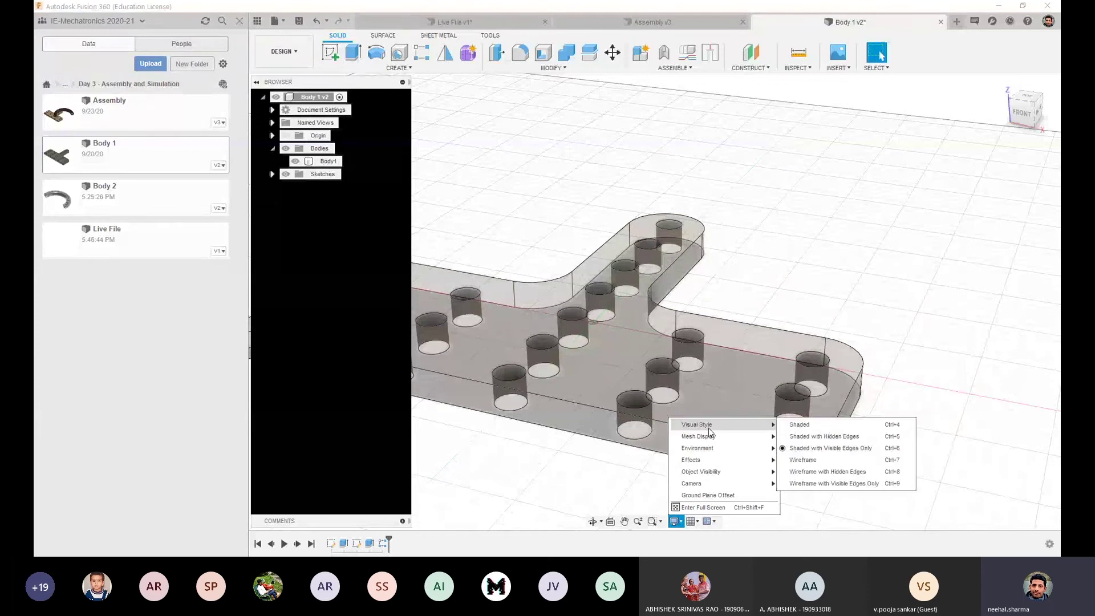
mouse_move(735, 450)
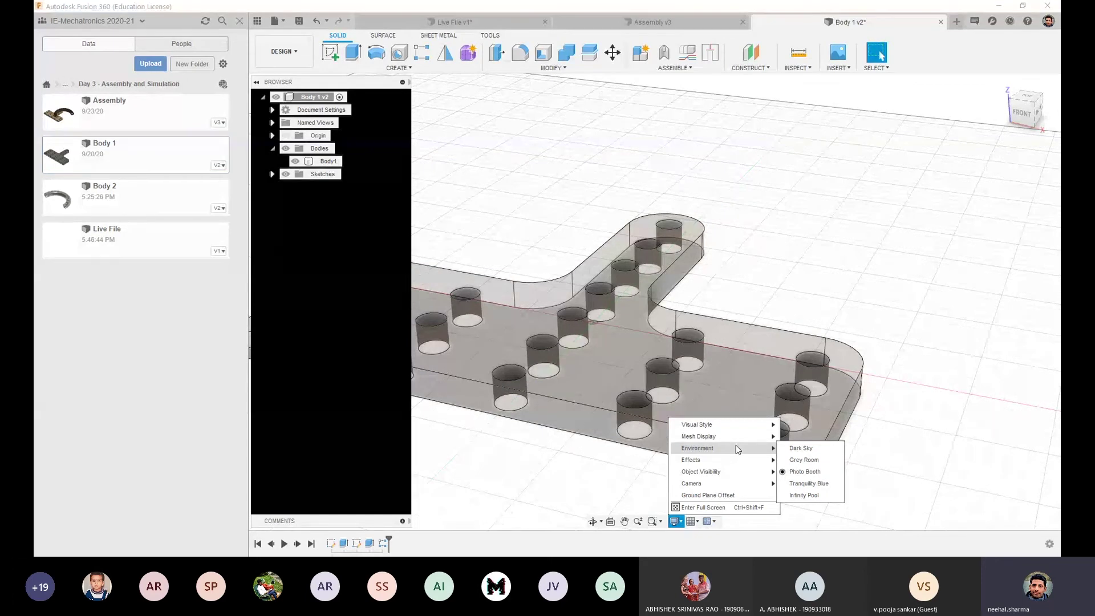
mouse_move(764, 438)
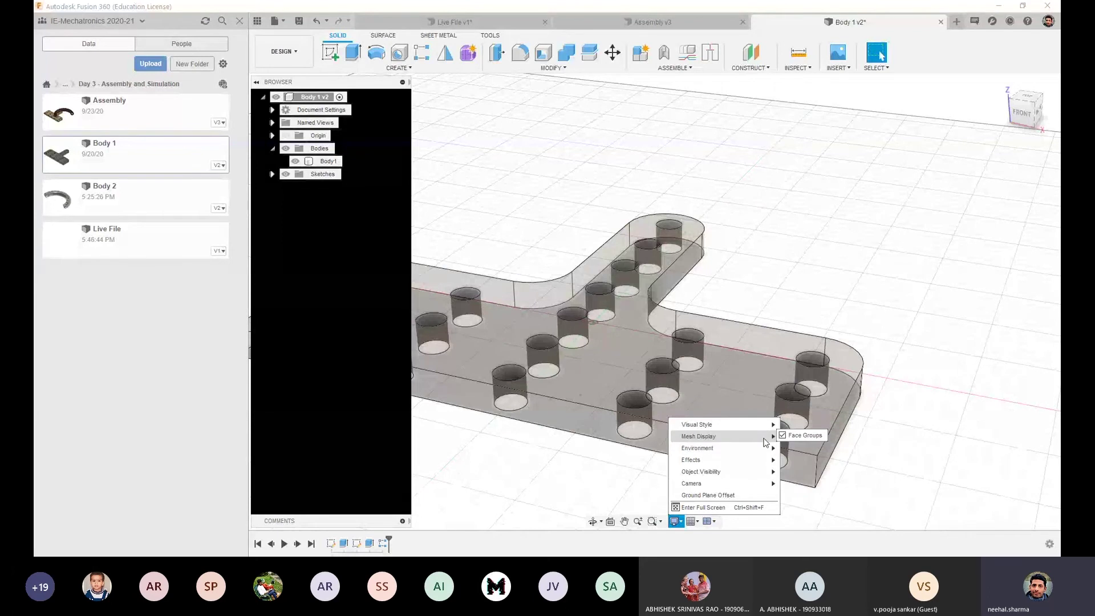
left_click(801, 447)
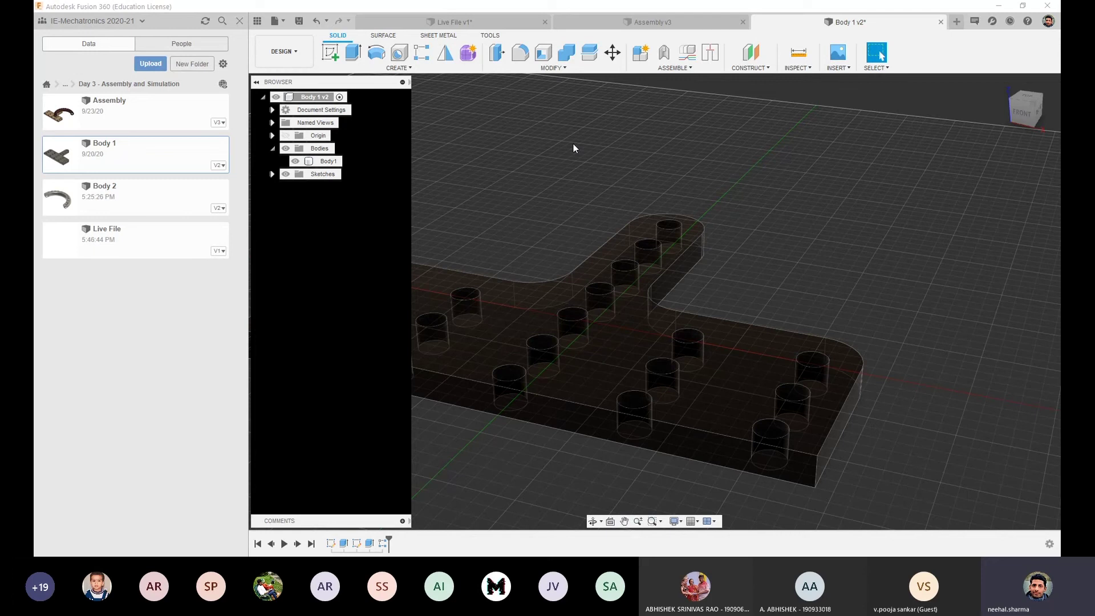
Close the Body 1 design without saving its changes and look over the Body 1 component in the assembly
left_click(941, 21)
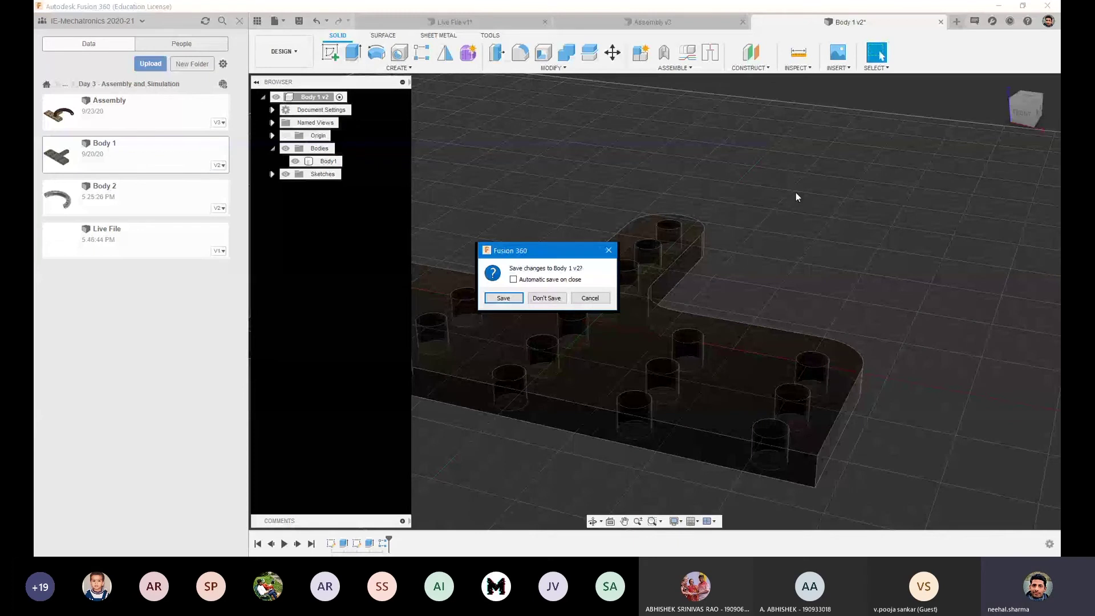
left_click(547, 298)
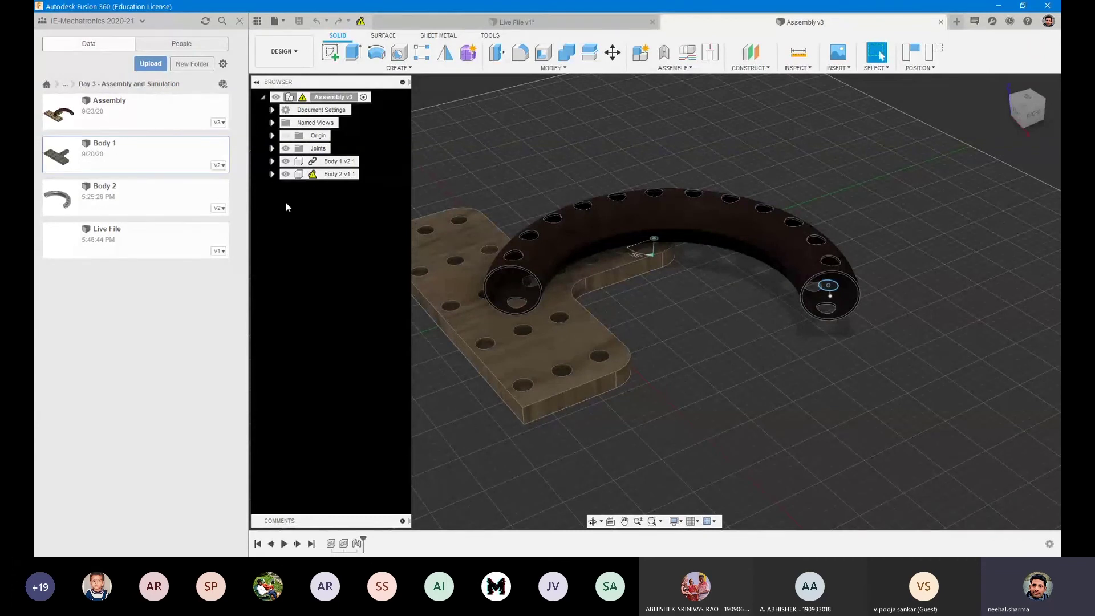
left_click(299, 163)
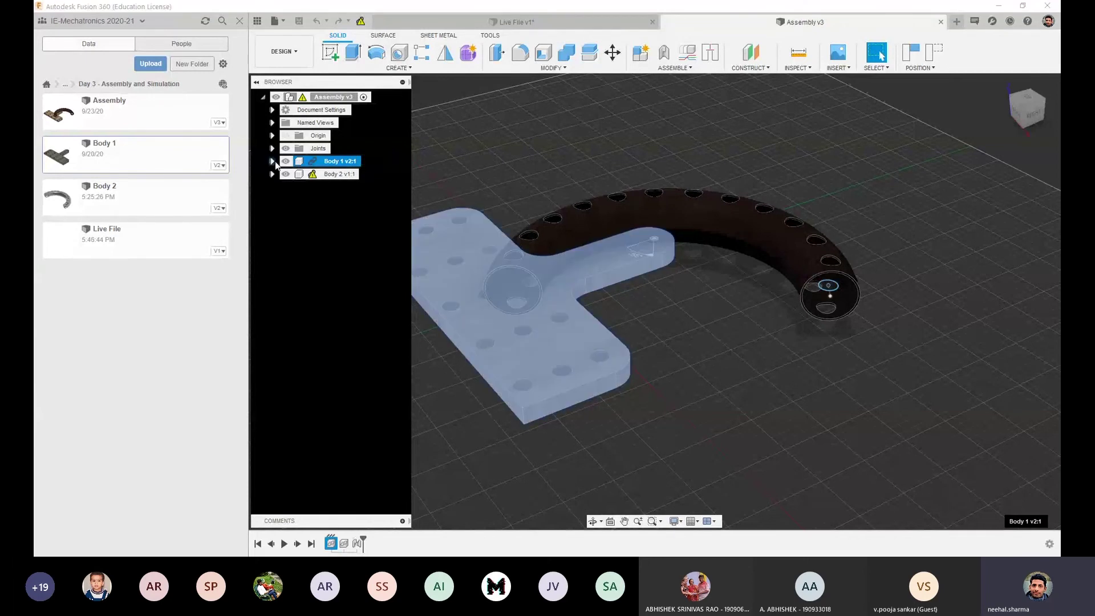
left_click(293, 224)
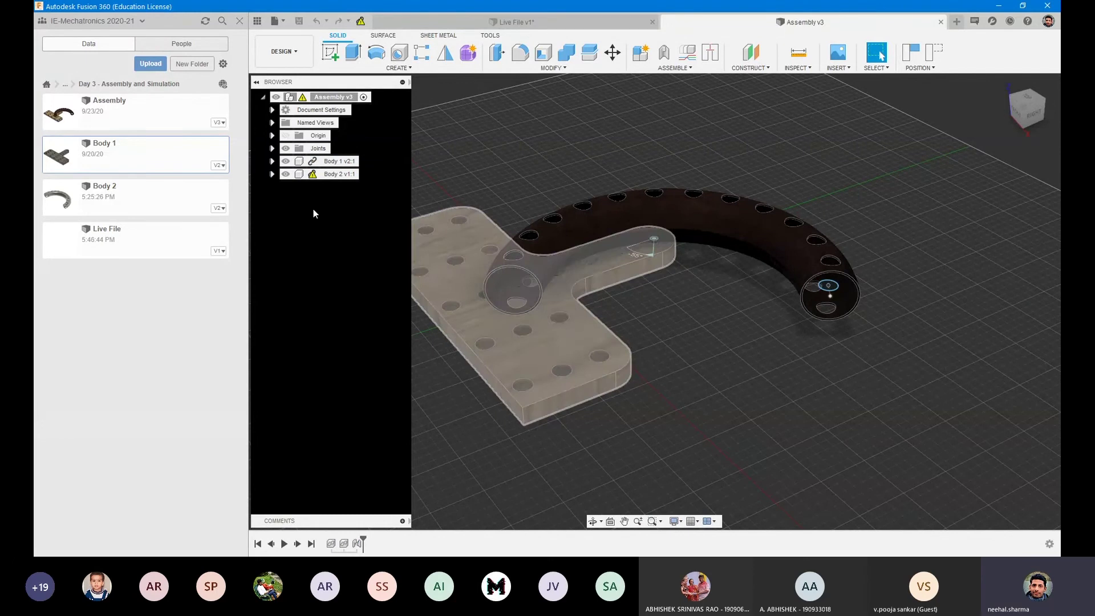
middle_click_drag(397, 186, 432, 206)
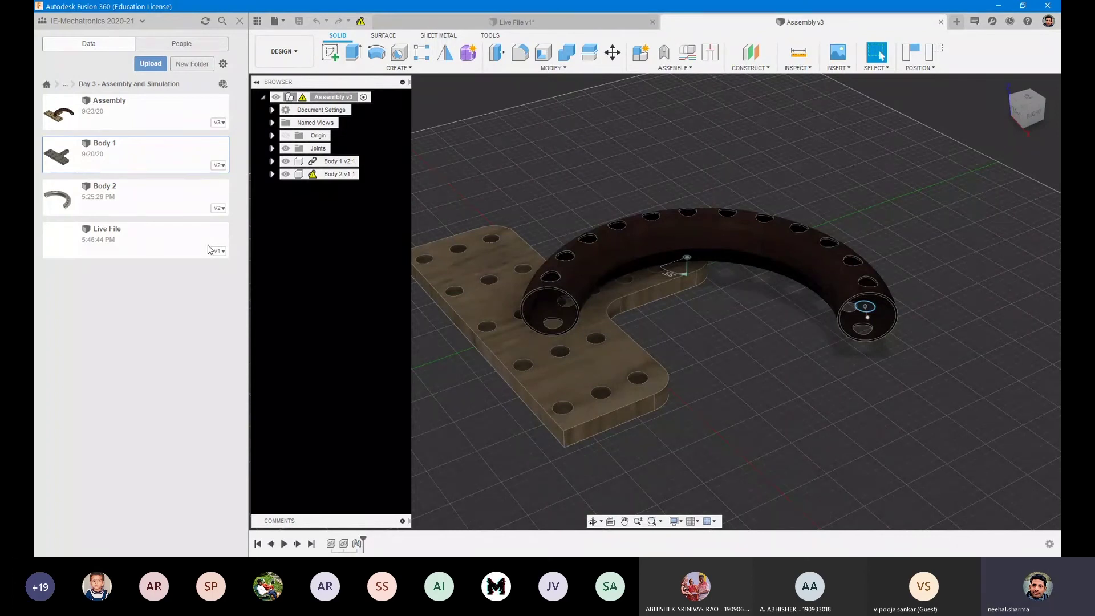
Open the Live File design and insert the Body 1 plate into it as a component
left_click(154, 245)
double_click(154, 246)
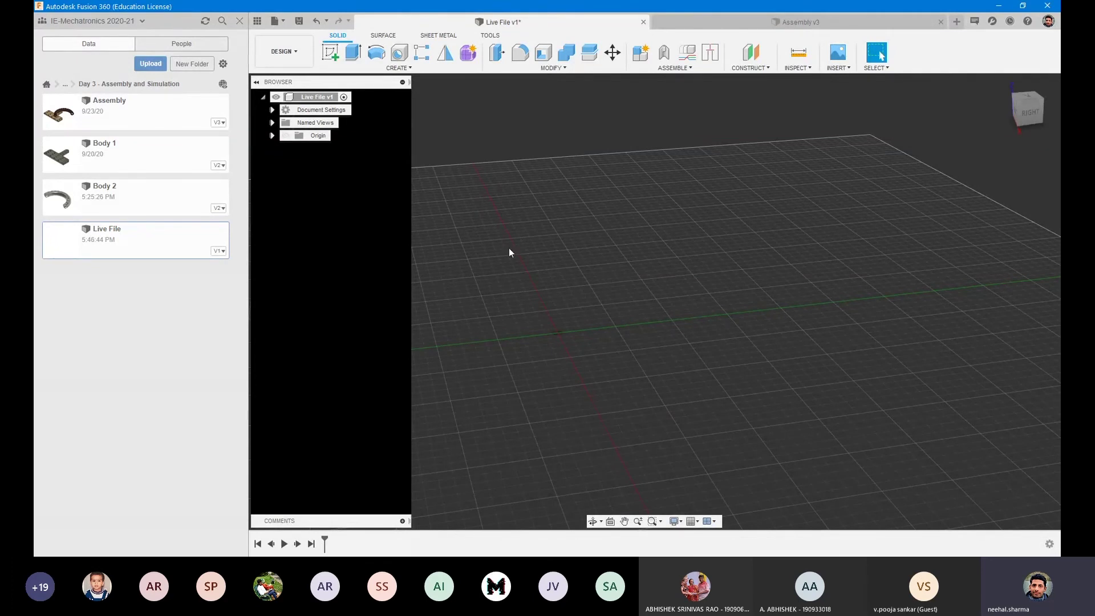
middle_click_drag(509, 249, 571, 259)
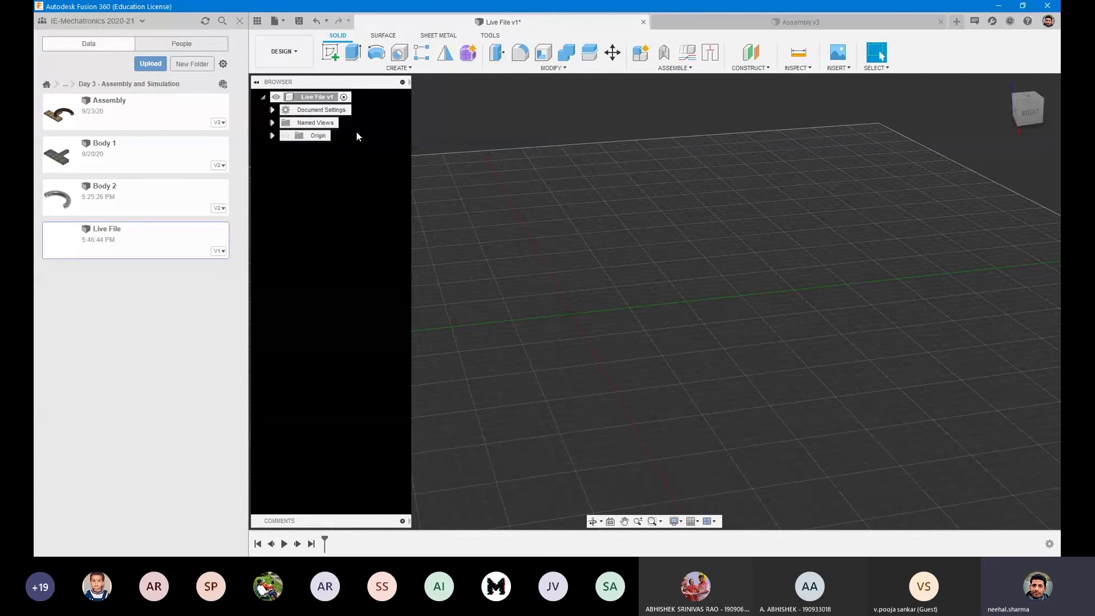
left_click_drag(161, 146, 119, 144)
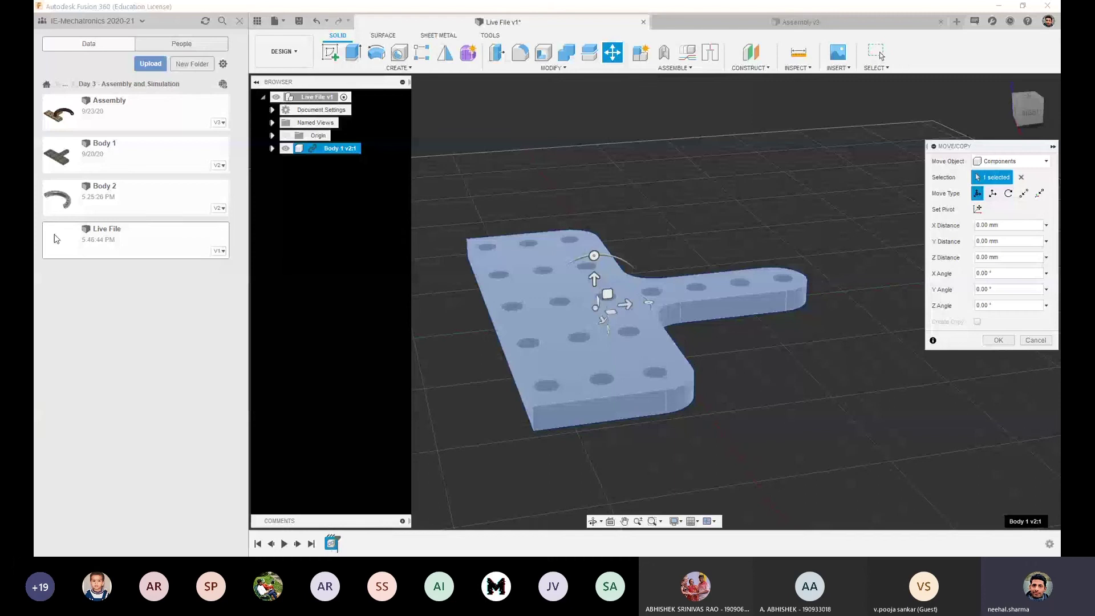
Go up to the Fusion 360 Workshop: Beginner folder and reopen the Day 3 - Assembly and Simulation folder
left_click(65, 85)
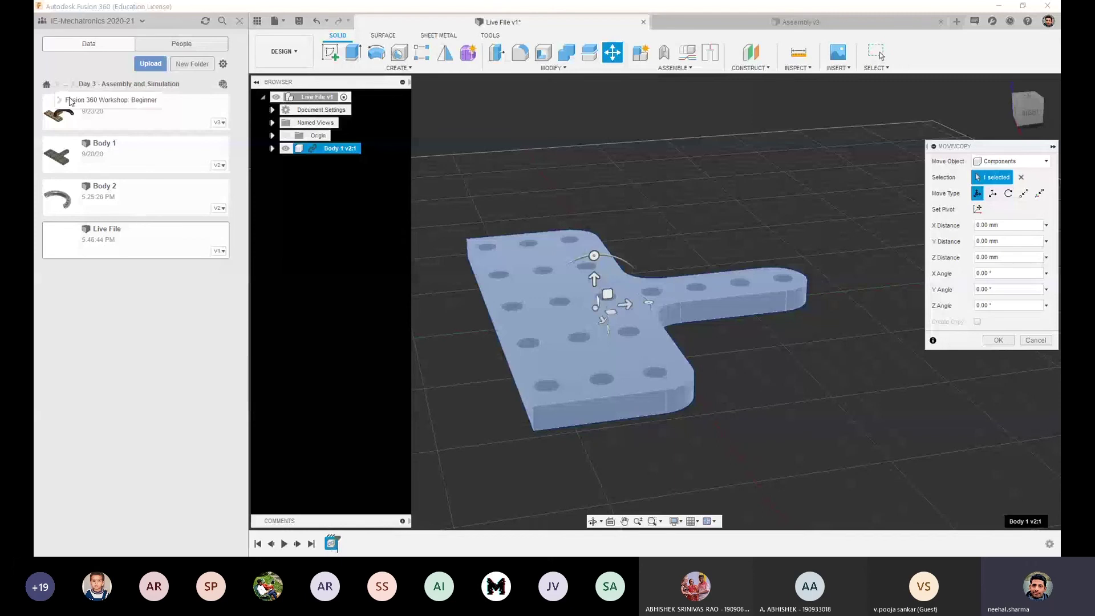
left_click(70, 100)
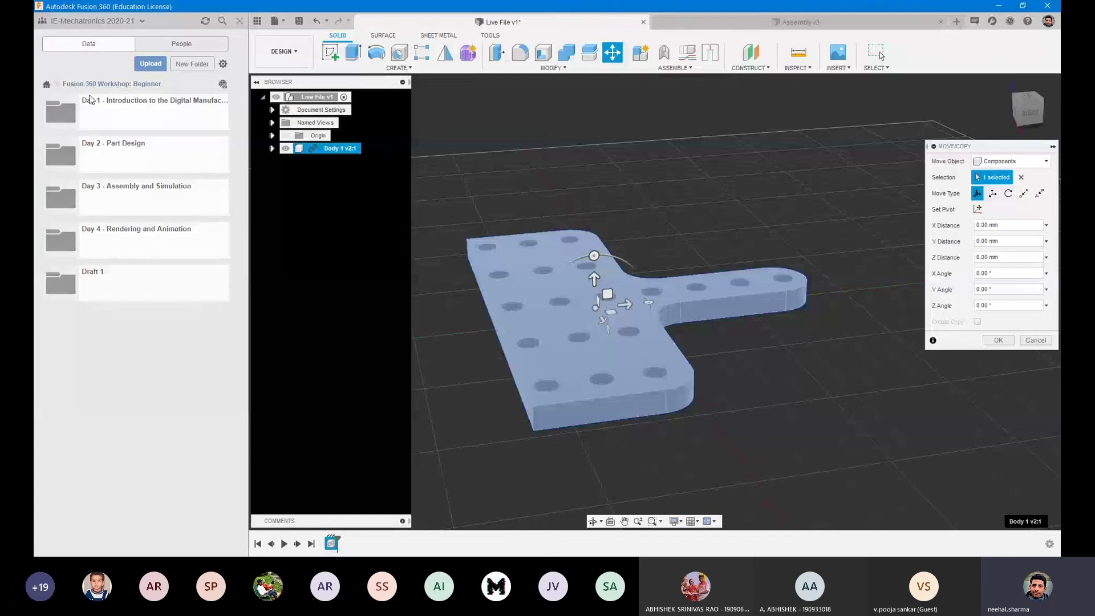
left_click(124, 200)
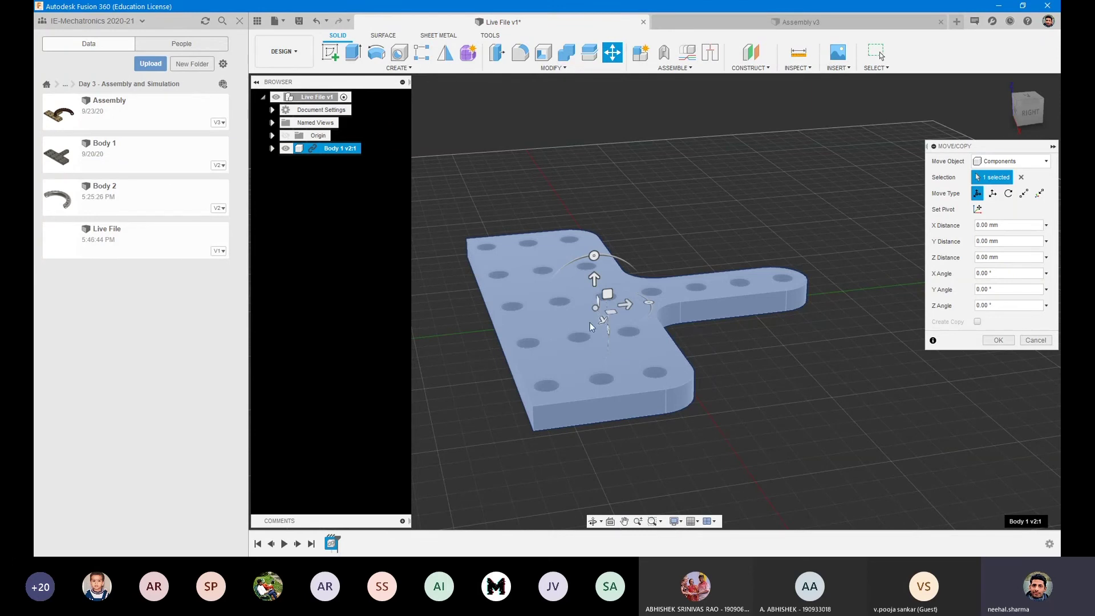
Move the inserted Body 1 plate by about -1.2 mm in X, 0.1 mm in Y and 2.9 mm in Z
mouse_move(595, 307)
left_mouse_down()
mouse_move(570, 285)
mouse_move(638, 188)
mouse_move(593, 200)
mouse_move(576, 240)
mouse_move(607, 297)
mouse_move(594, 300)
left_mouse_up()
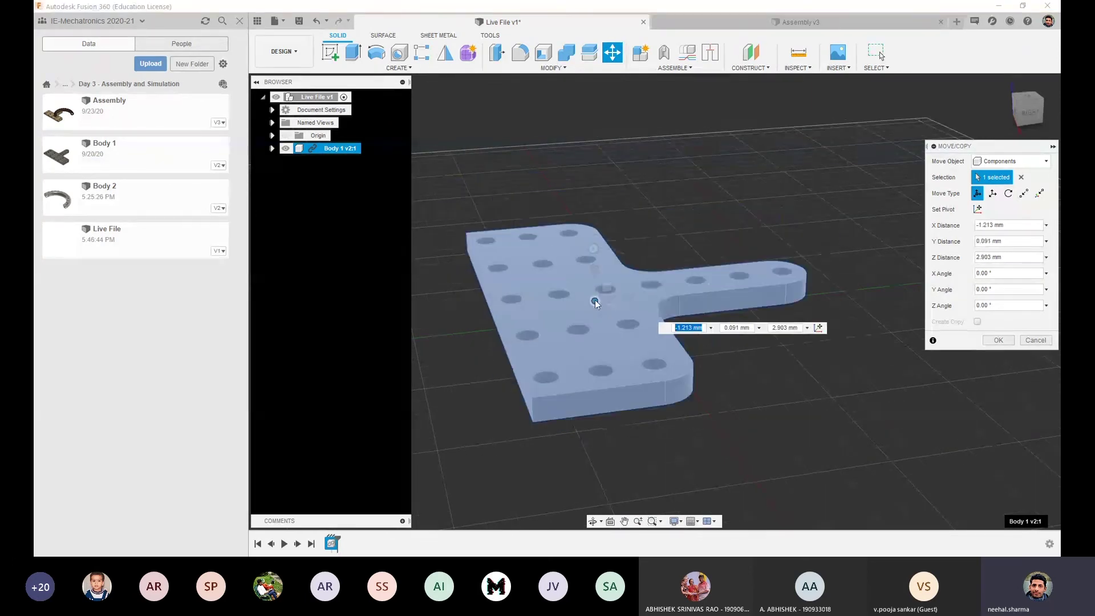
left_click(998, 340)
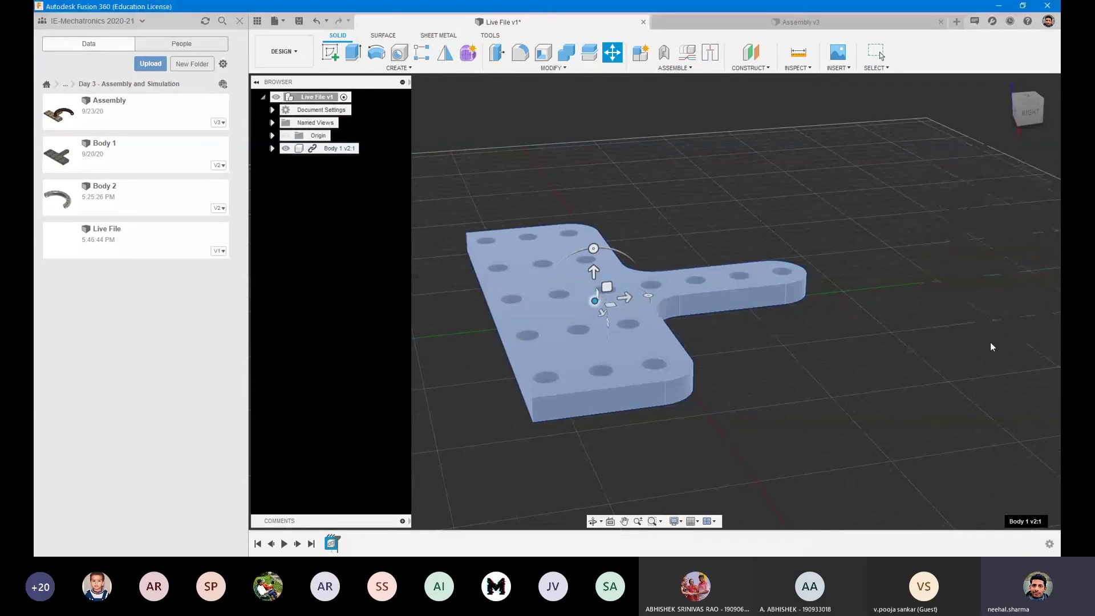
middle_click_drag(751, 333, 722, 338, "shift")
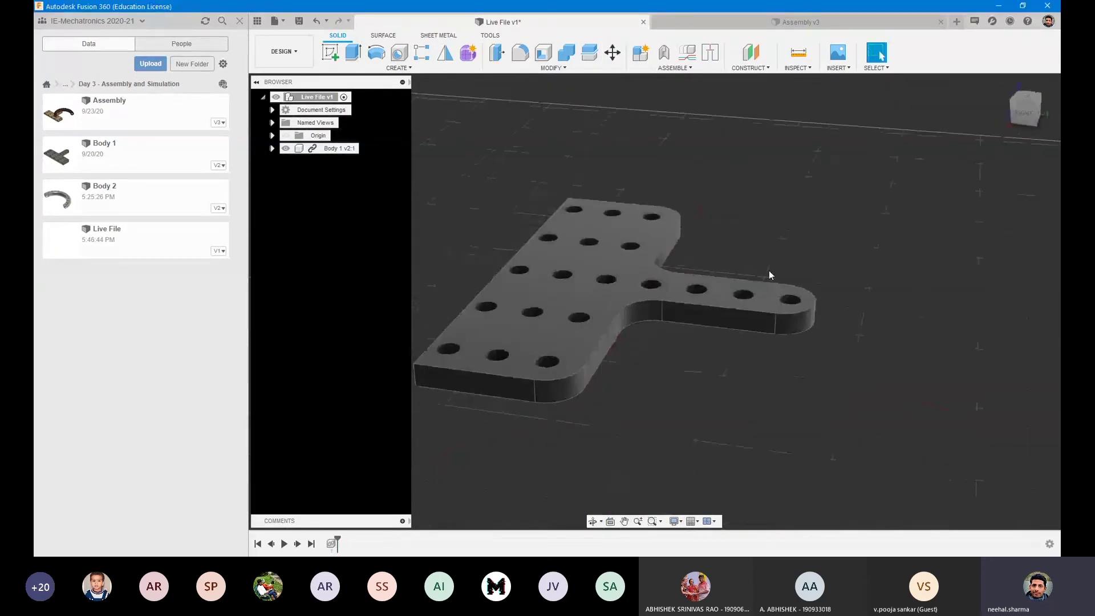
middle_click_drag(769, 270, 775, 269, "shift")
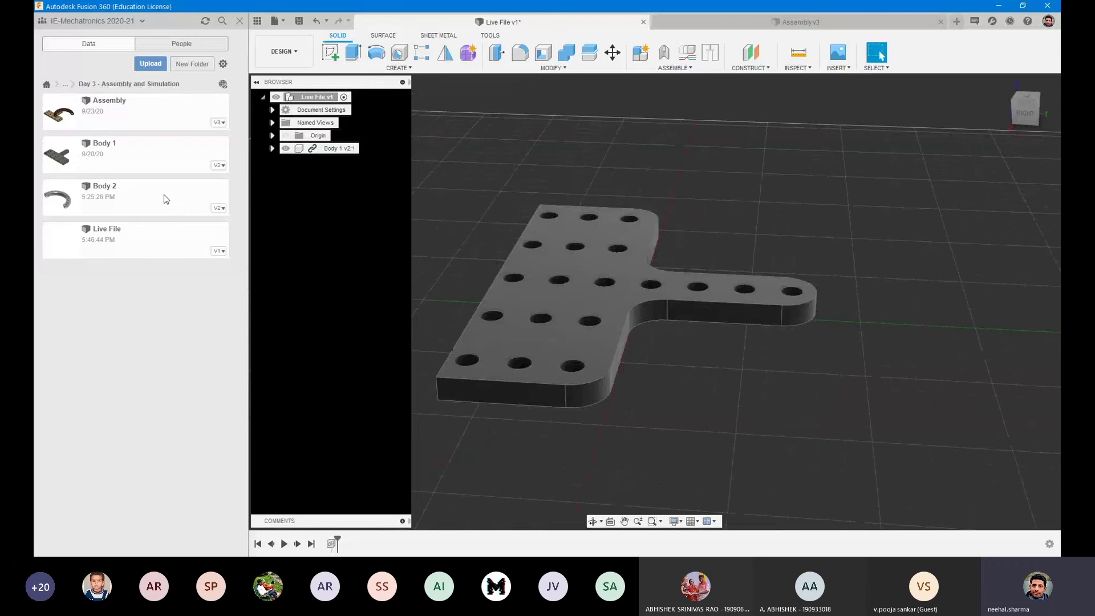
Insert the Body 2 curved tube into the Live File design and place it above the end of the plate's narrow arm
left_click_drag(159, 199, 743, 193)
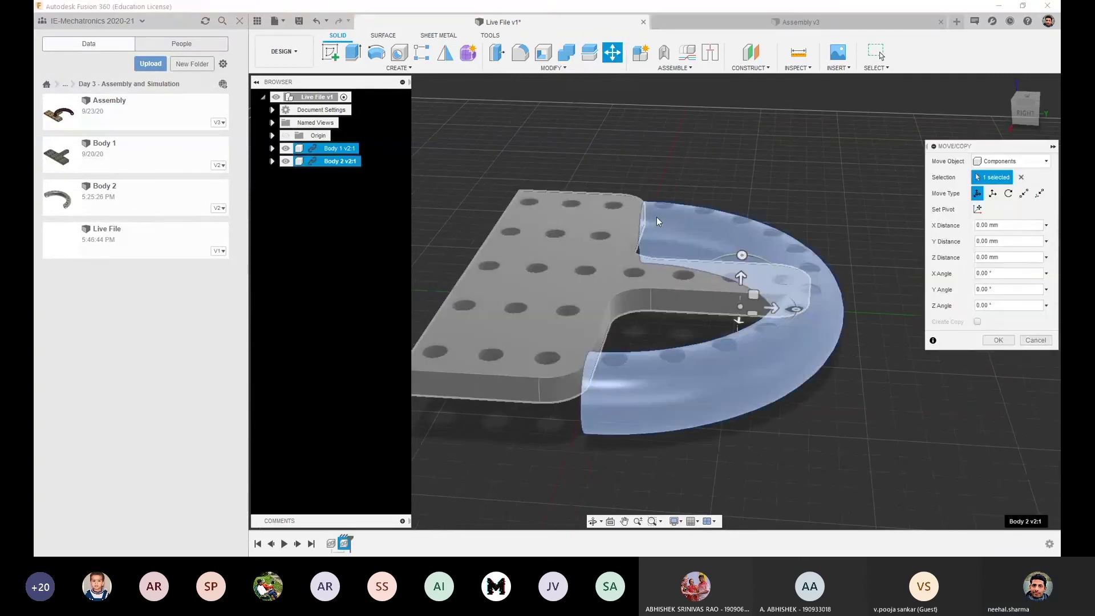
left_click_drag(740, 306, 851, 180)
key("Return")
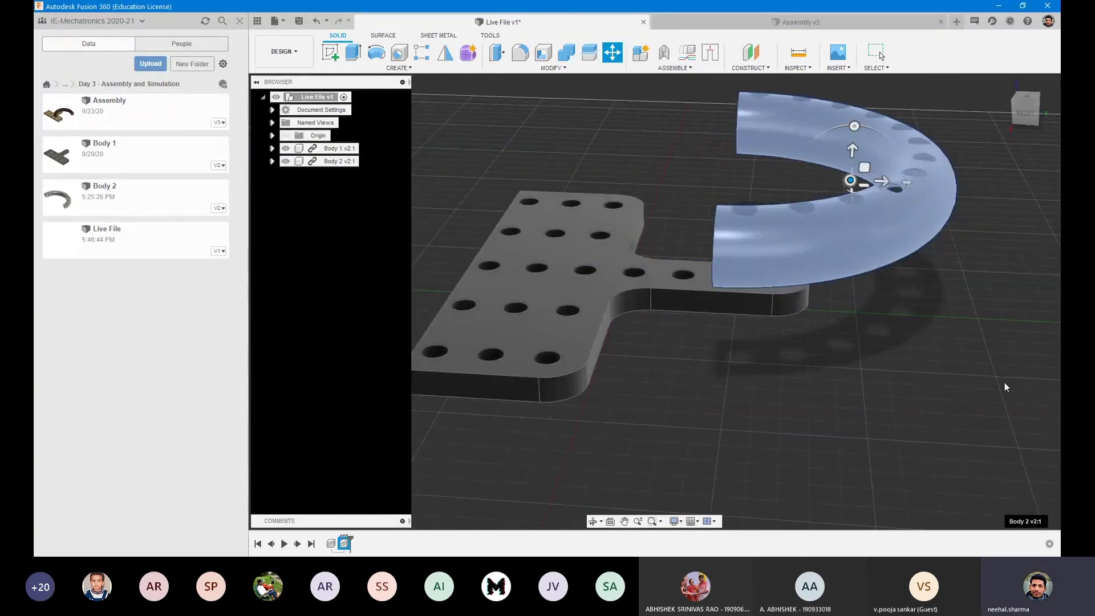
middle_click_drag(641, 257, 716, 268, "shift")
middle_click_drag(836, 329, 656, 228)
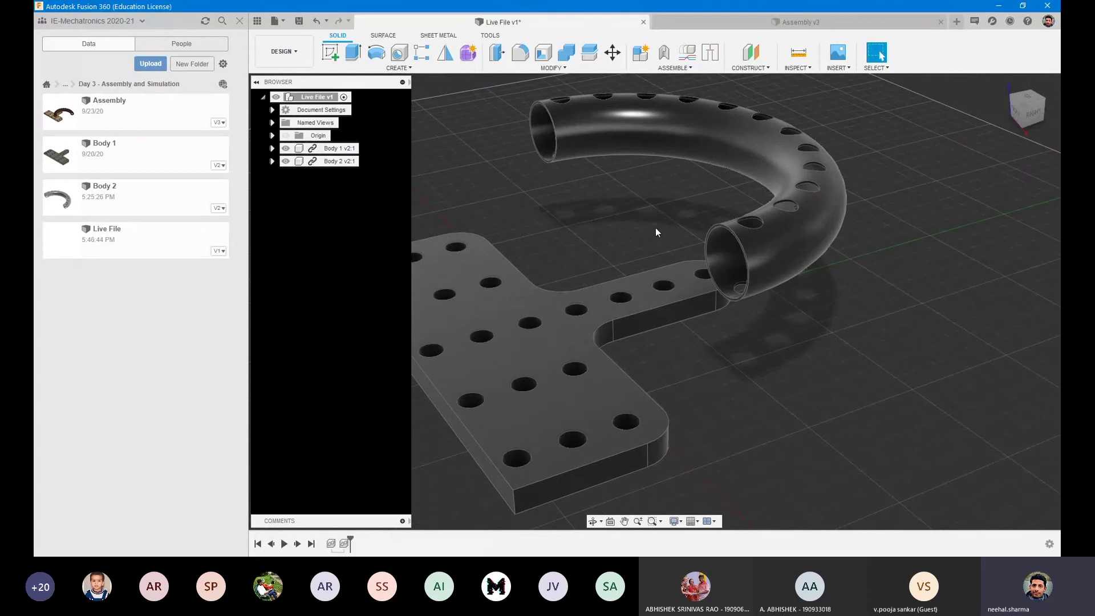
Apply the smooth Glass (Blue) appearance to the Body 1 plate component
left_click(301, 149)
key("a")
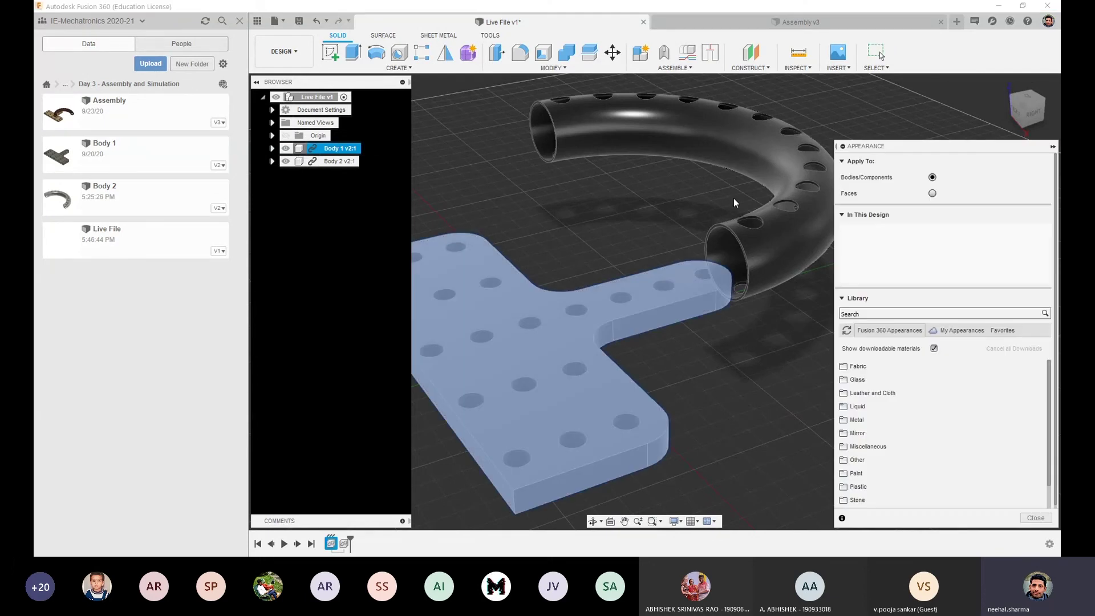
left_click(855, 380)
left_click(864, 408)
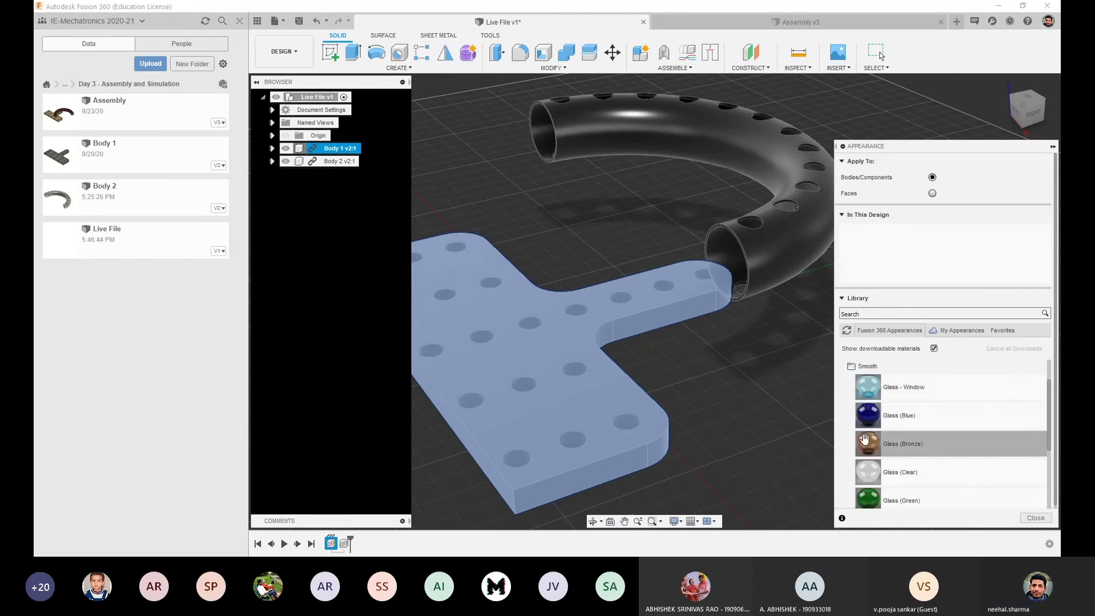
left_click_drag(868, 415, 589, 387)
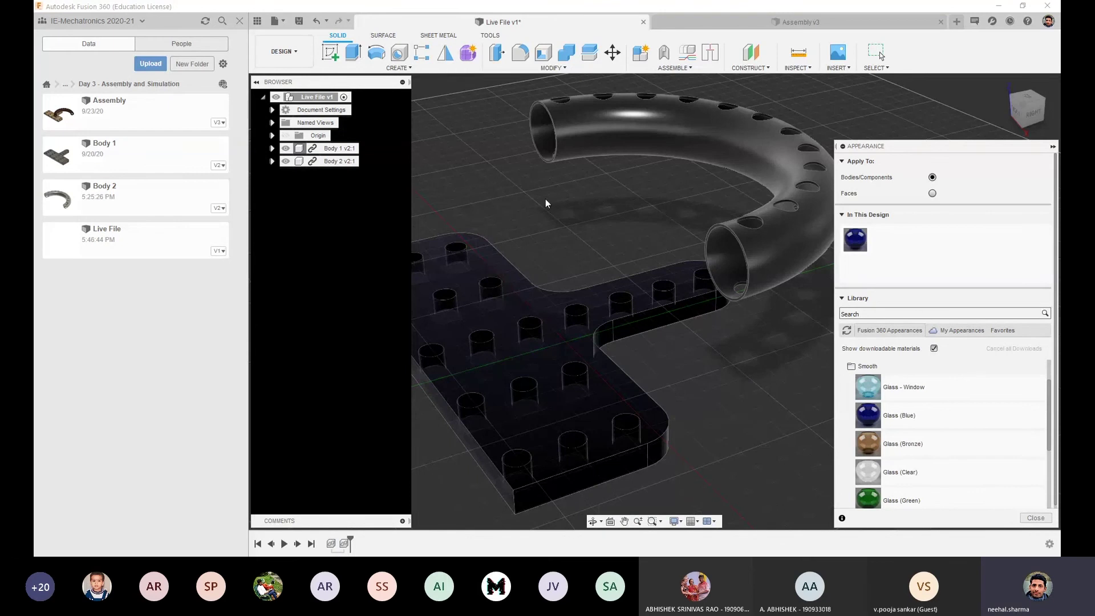
left_click(742, 383)
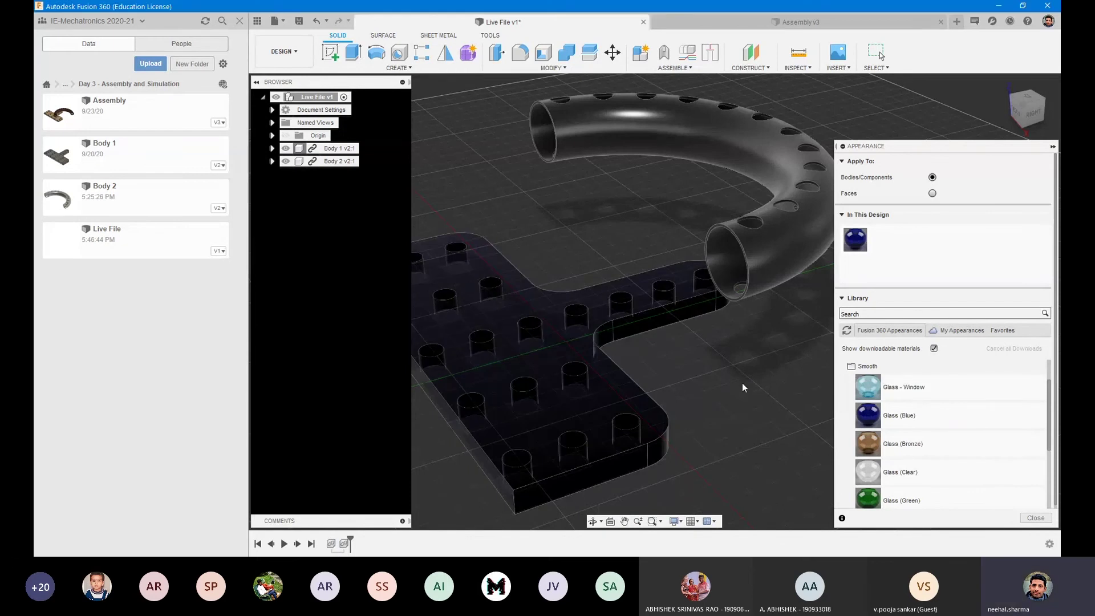
Apply the Glass (Red) appearance to the Body 2 curved tube and browse the remaining appearance categories
left_click(298, 163)
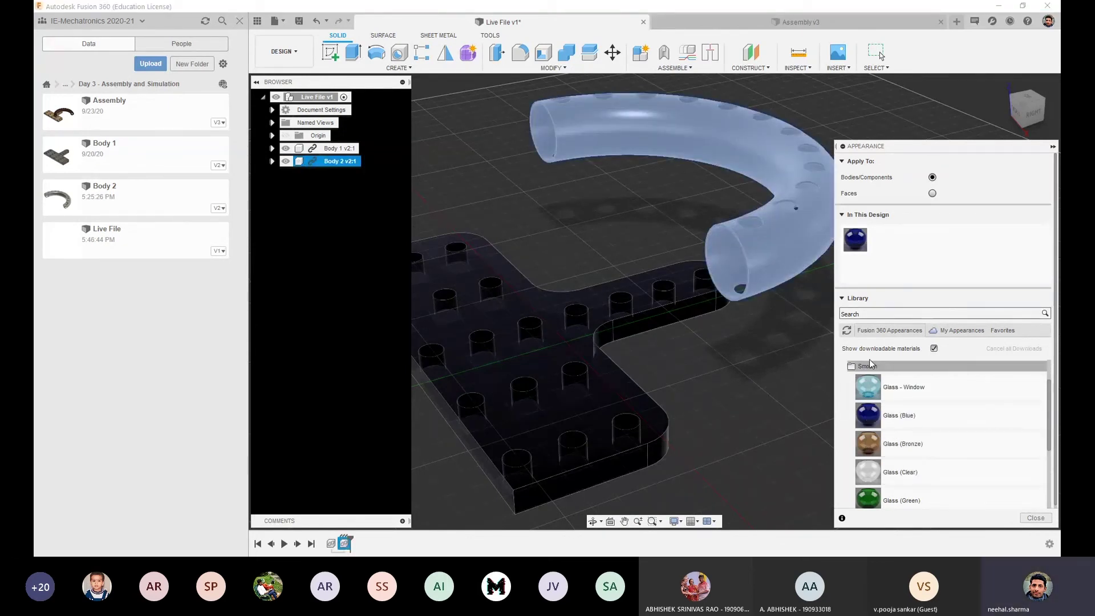
scroll(867, 450, "down", 5)
left_click_drag(870, 408, 754, 140)
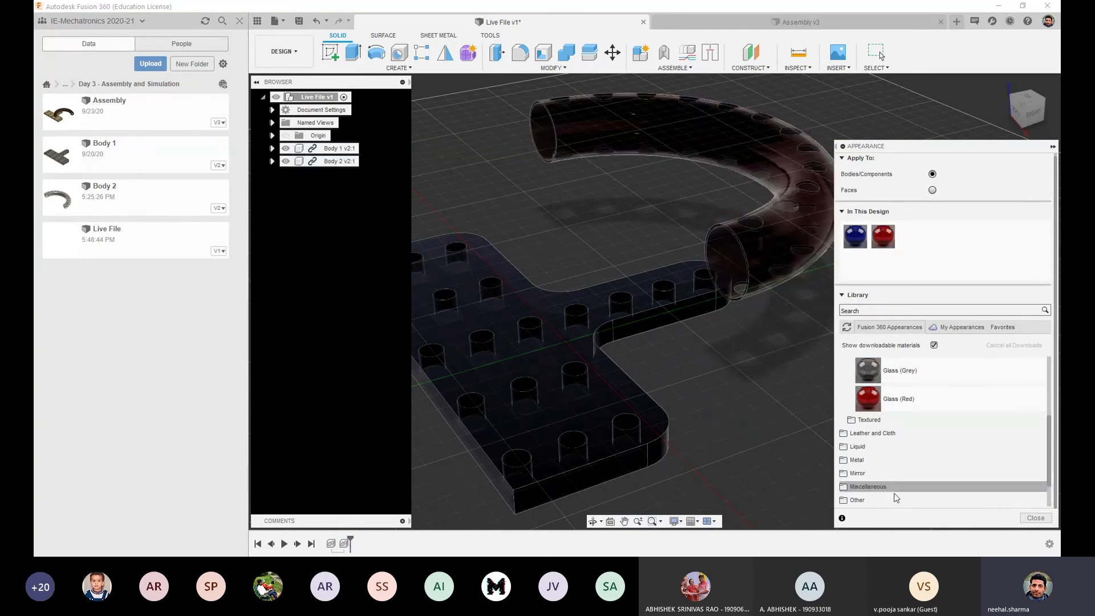
scroll(878, 425, "down", 3)
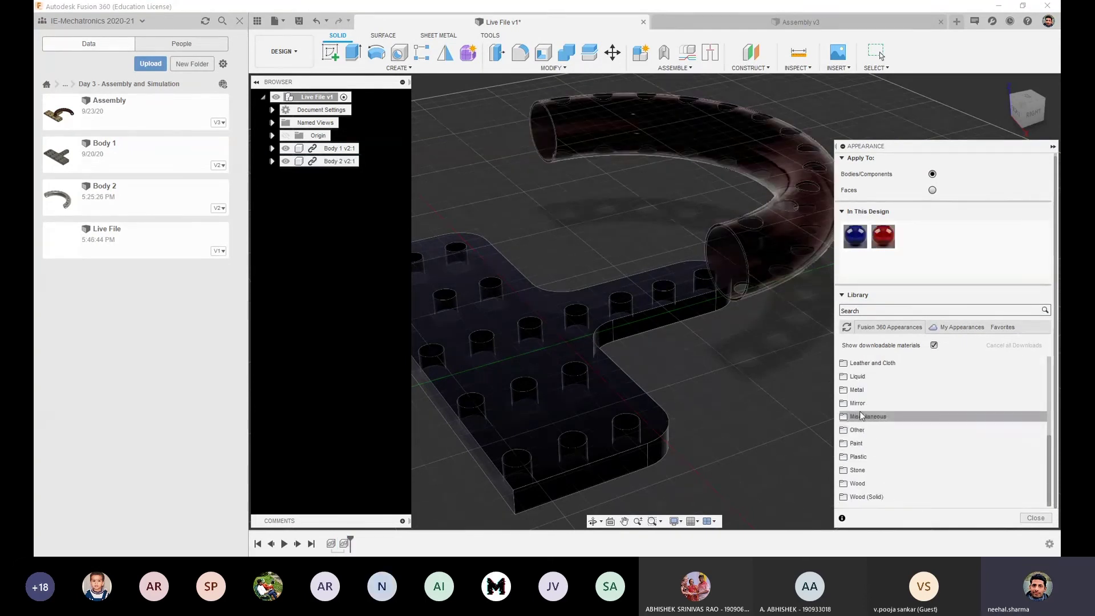
scroll(857, 392, "up", 2)
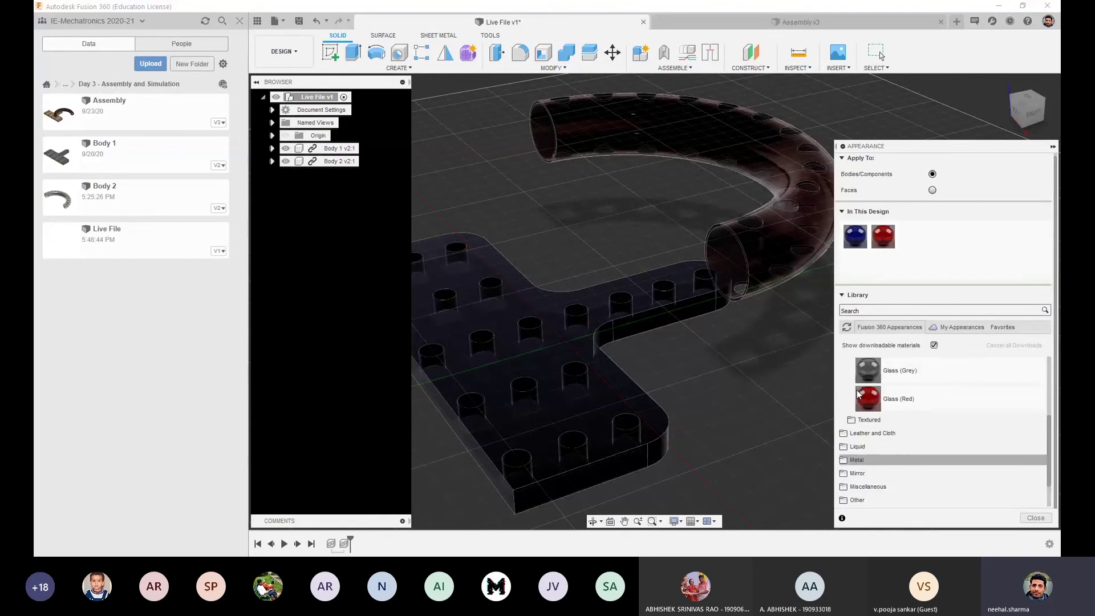
Leave the Appearance command and undo the Glass (Red) appearance on the Body 2 curved tube
key("Escape")
key("ctrl+z")
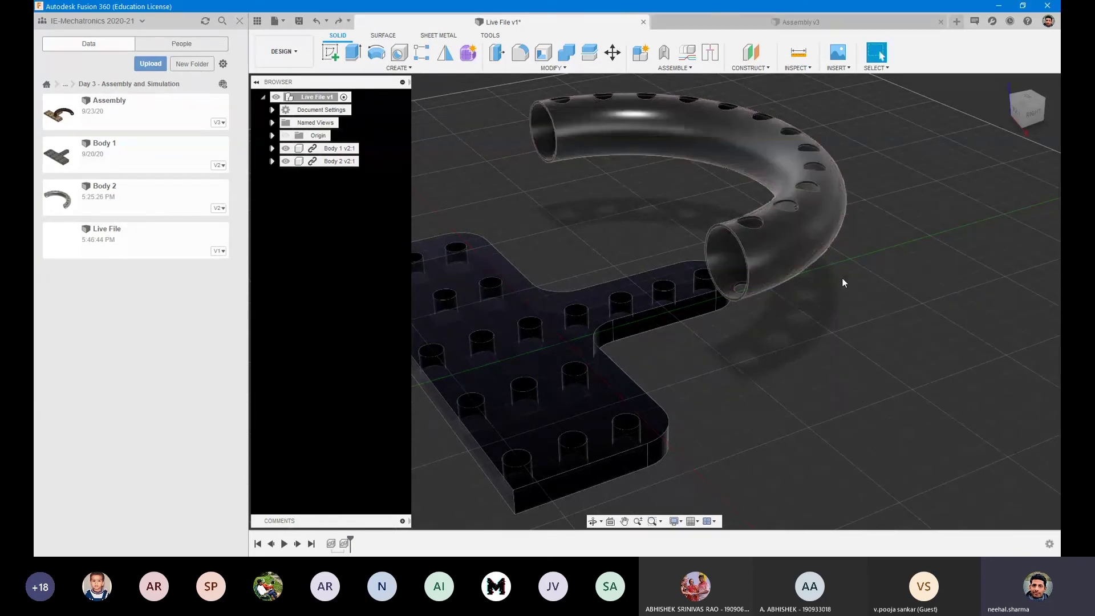
middle_click_drag(842, 278, 522, 286, "shift")
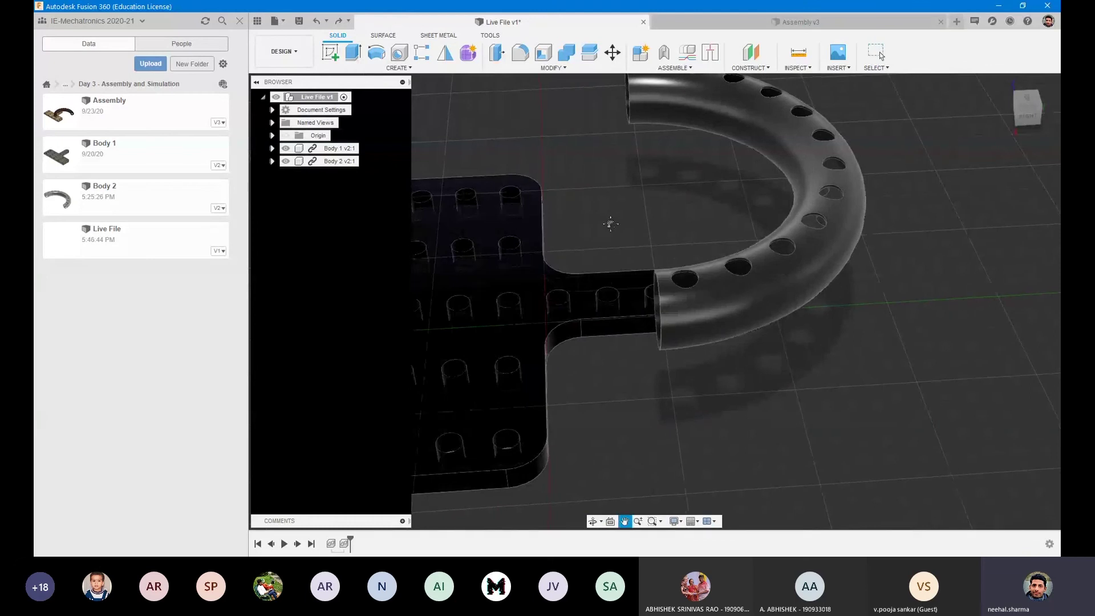
middle_click_drag(545, 234, 625, 242)
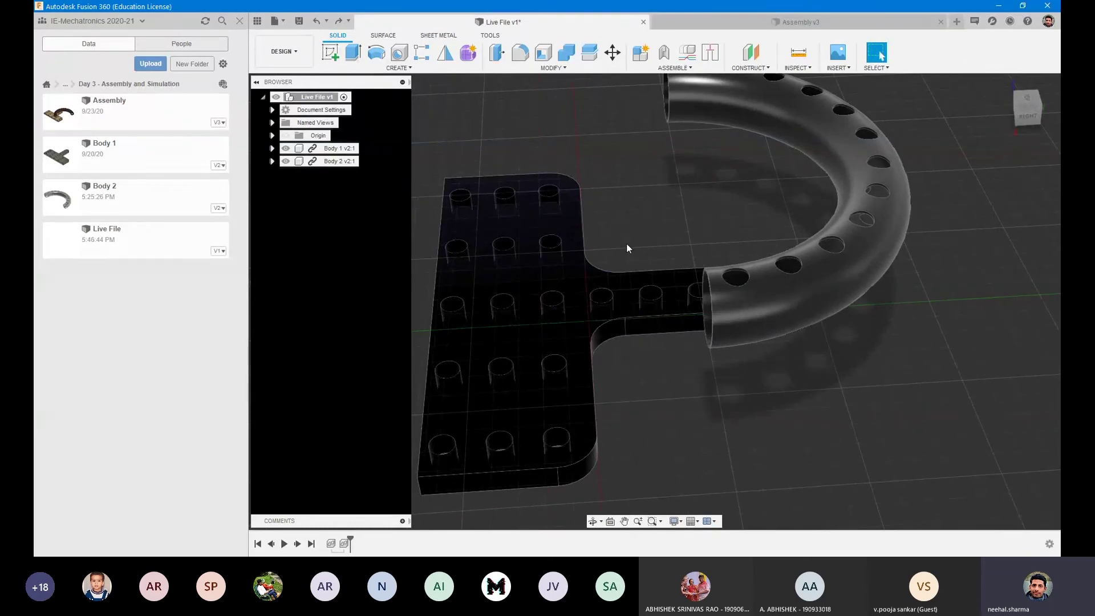
middle_click_drag(621, 230, 641, 282, "shift")
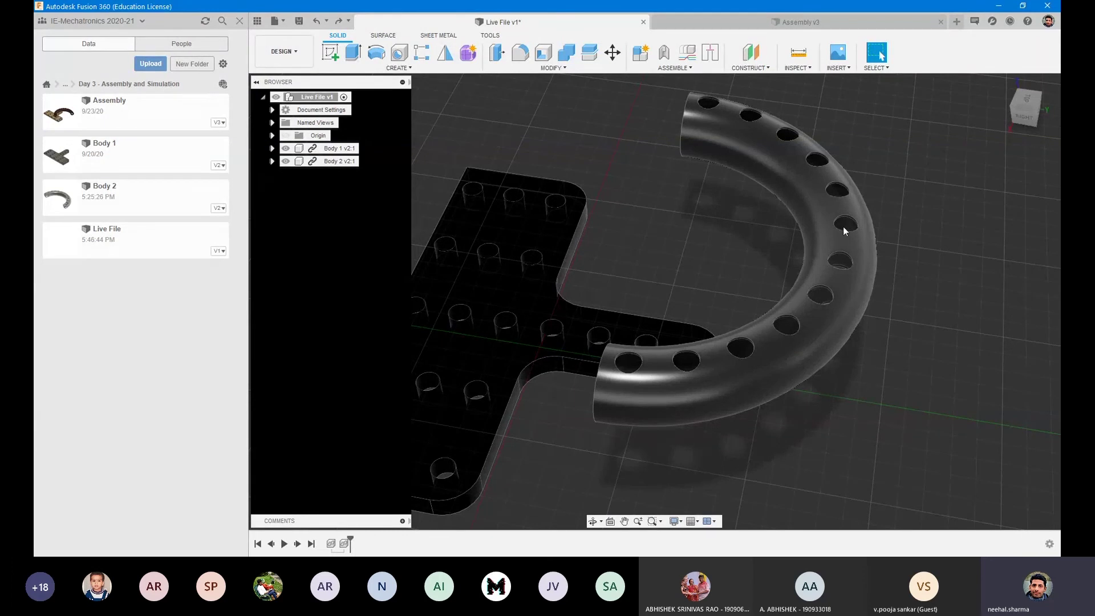
Move the Body 2 tube and the Body 1 plate freely around the workspace, and select the Body 1 component
left_click_drag(843, 227, 905, 168)
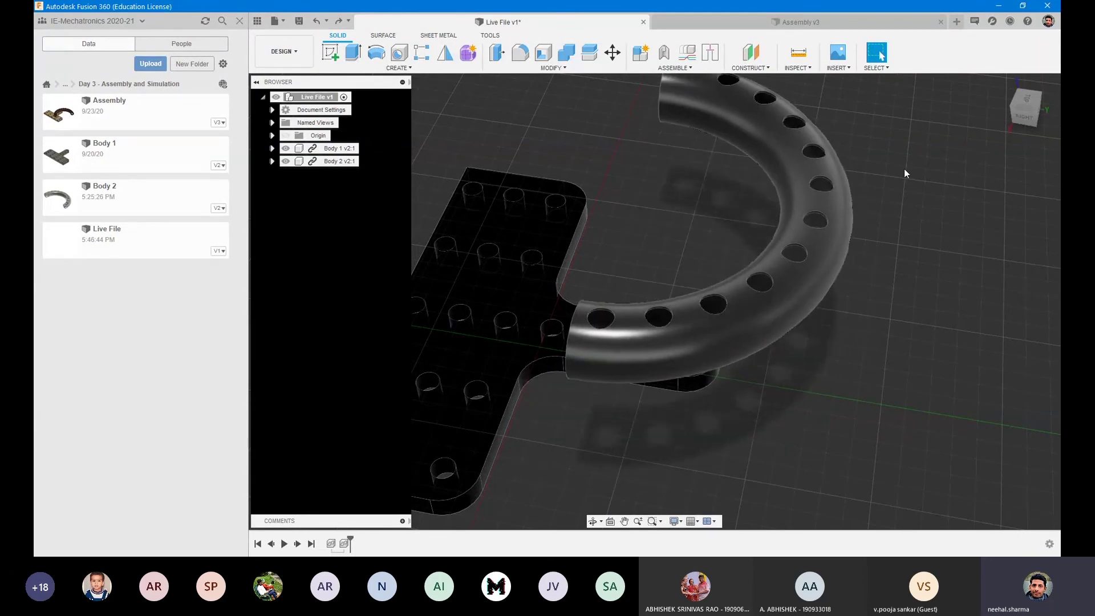
left_click_drag(473, 288, 501, 259)
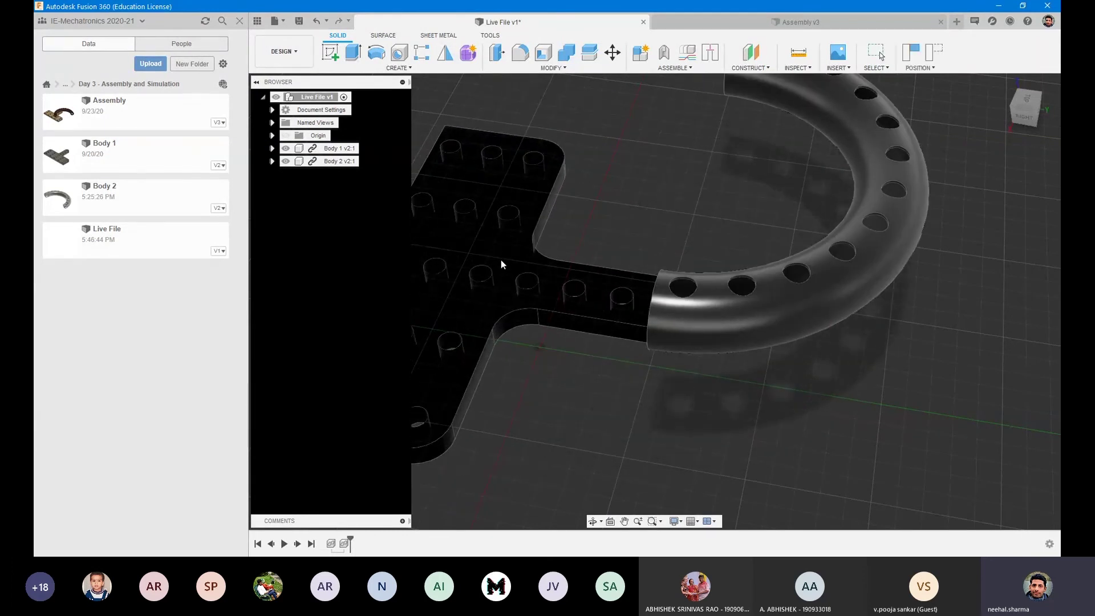
middle_click_drag(532, 373, 713, 289, "shift")
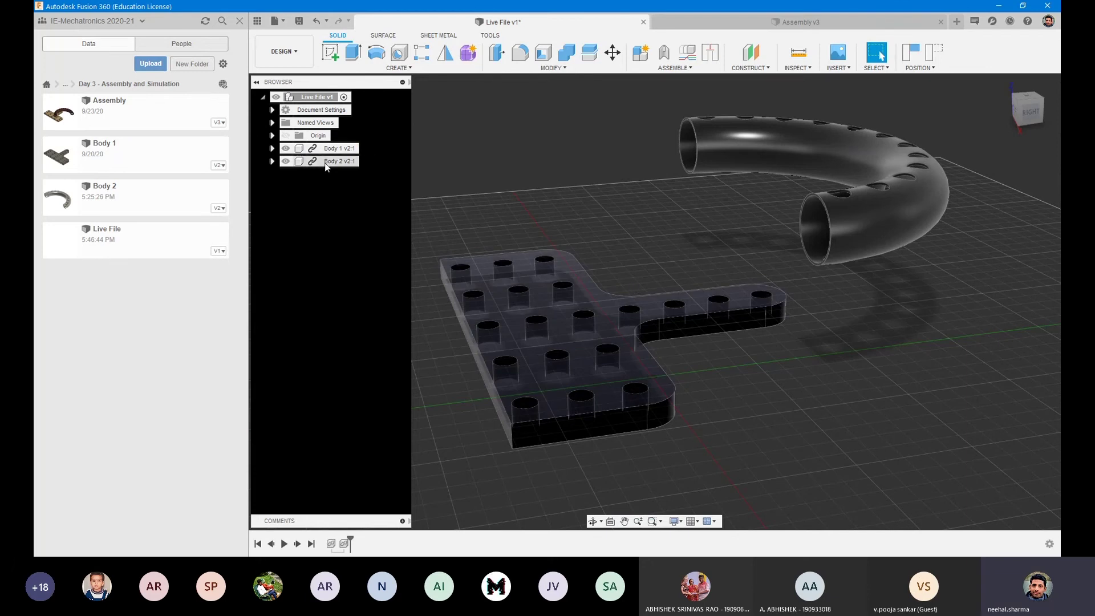
left_click(336, 149)
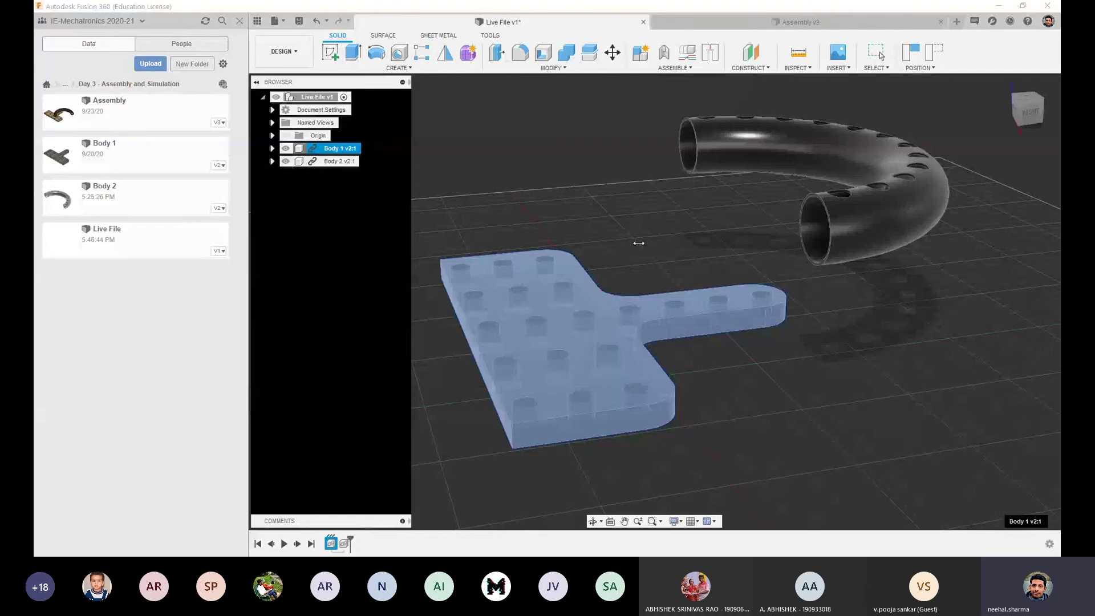
middle_click_drag(638, 243, 584, 312)
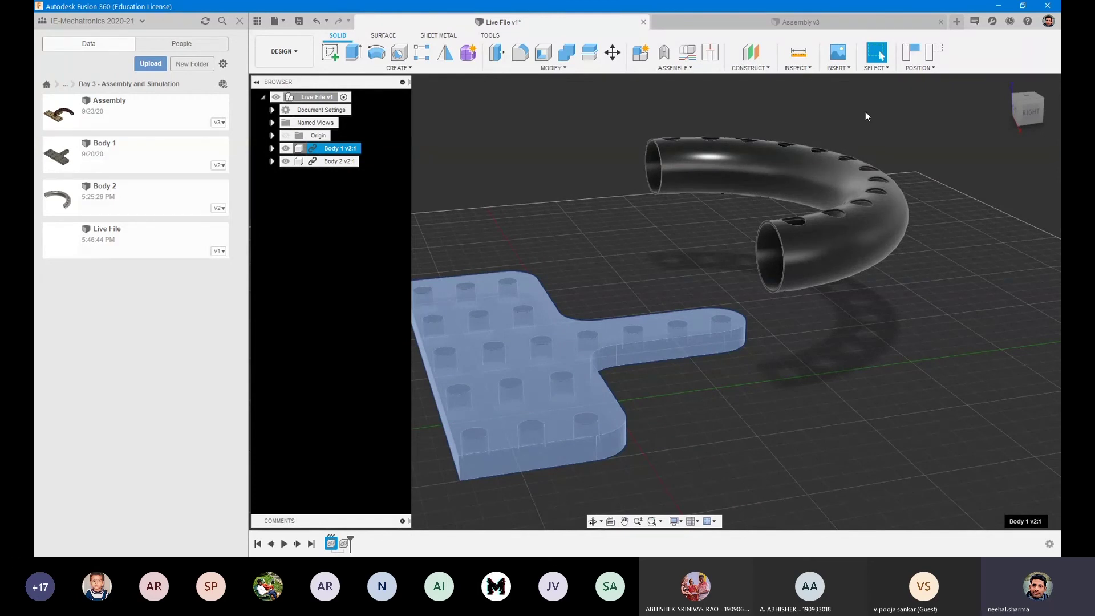
Undo the free moves of both components and the Glass (Blue) appearance on the Body 1 plate
key("ctrl+z")
key("ctrl+z")
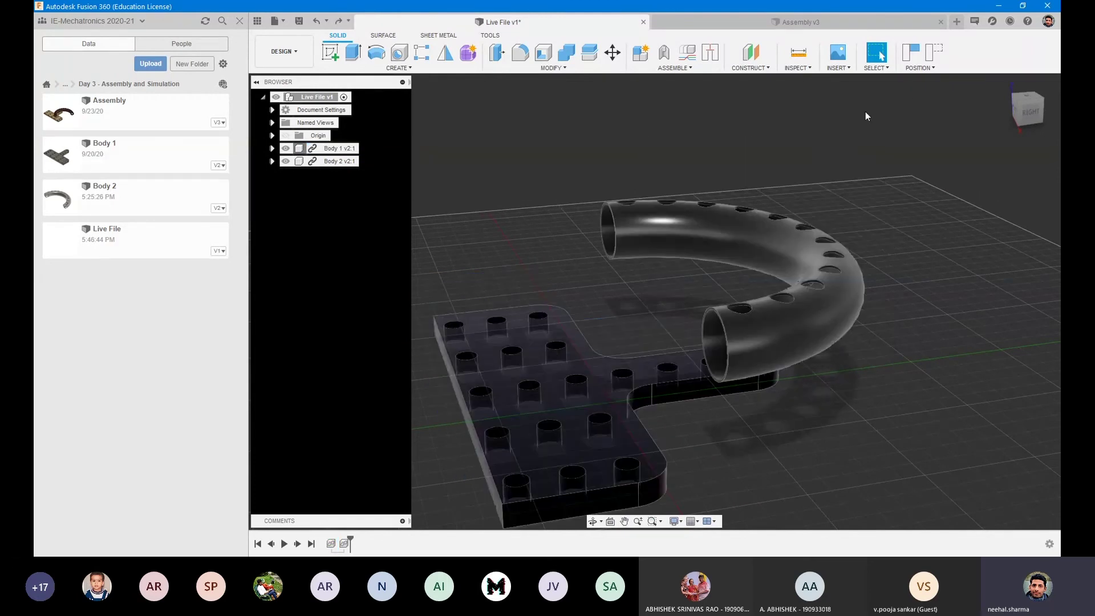
key("ctrl+z")
key("ctrl+z")
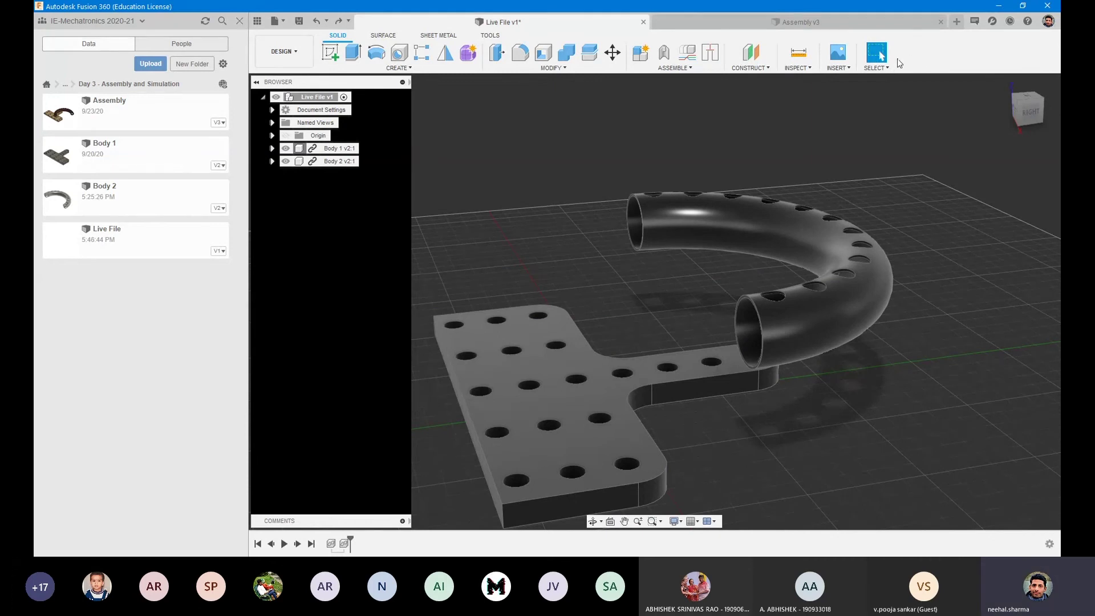
Move the Body 2 tube over the wide section of the Body 1 plate and capture its position
left_click_drag(767, 235, 903, 151)
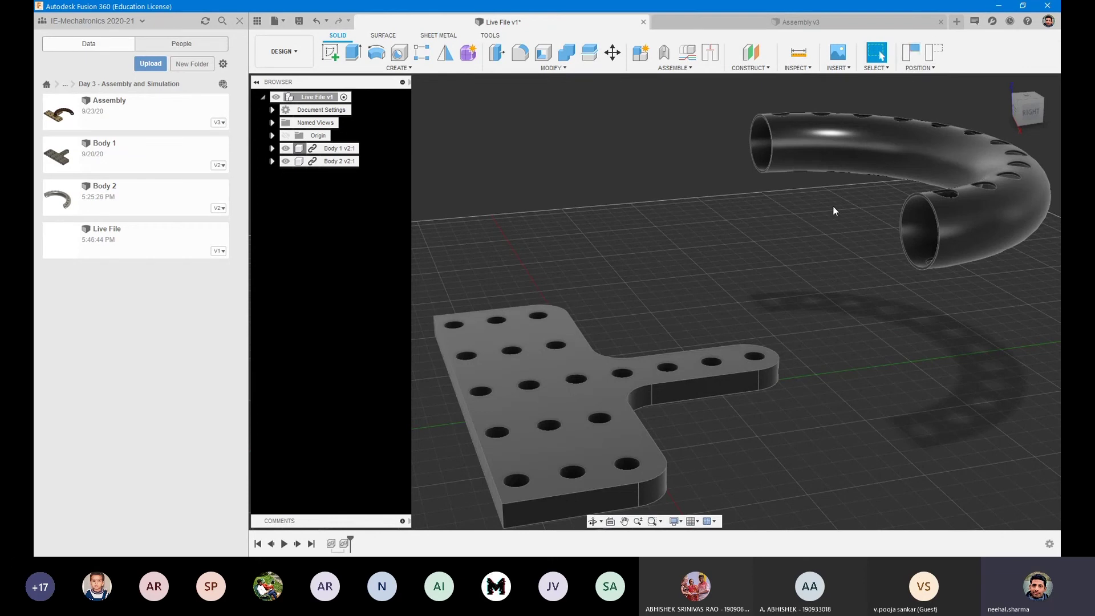
middle_click_drag(832, 191, 787, 200)
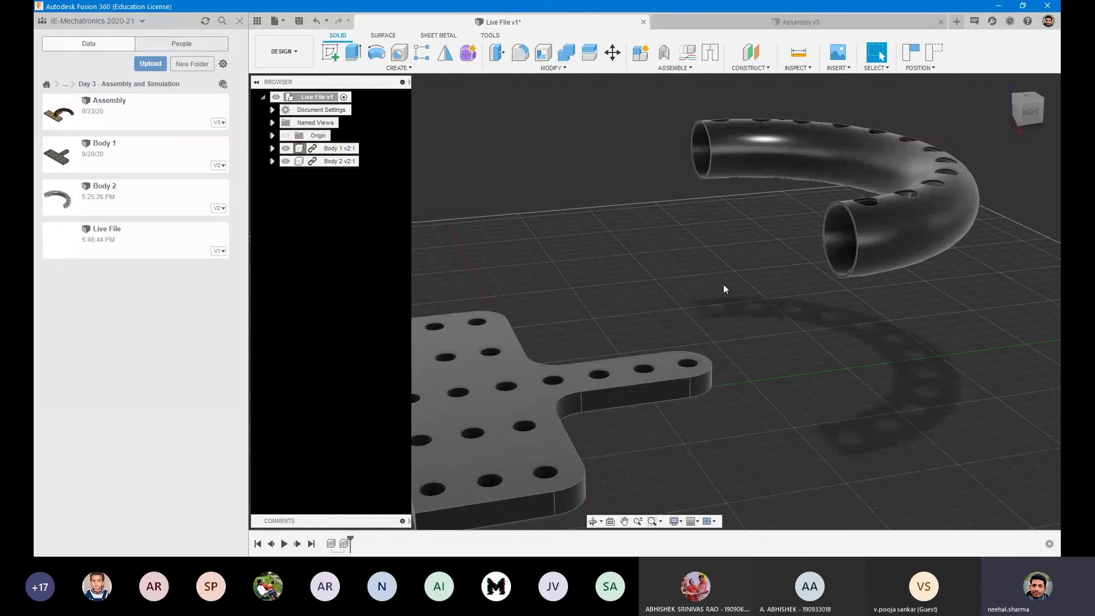
left_click_drag(868, 150, 394, 306)
middle_click_drag(577, 298, 659, 283)
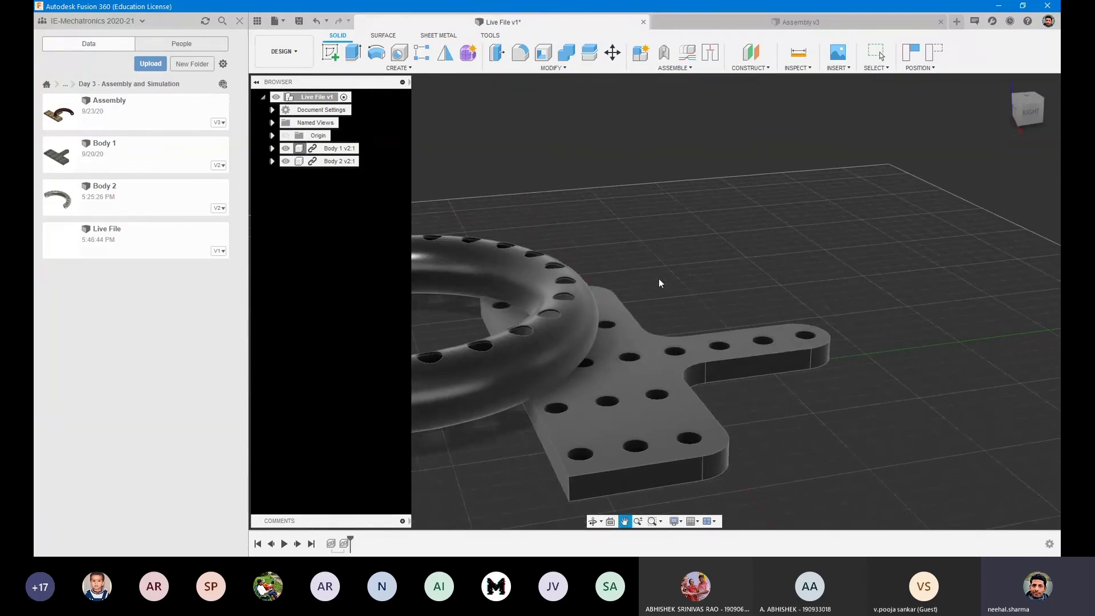
key("Escape")
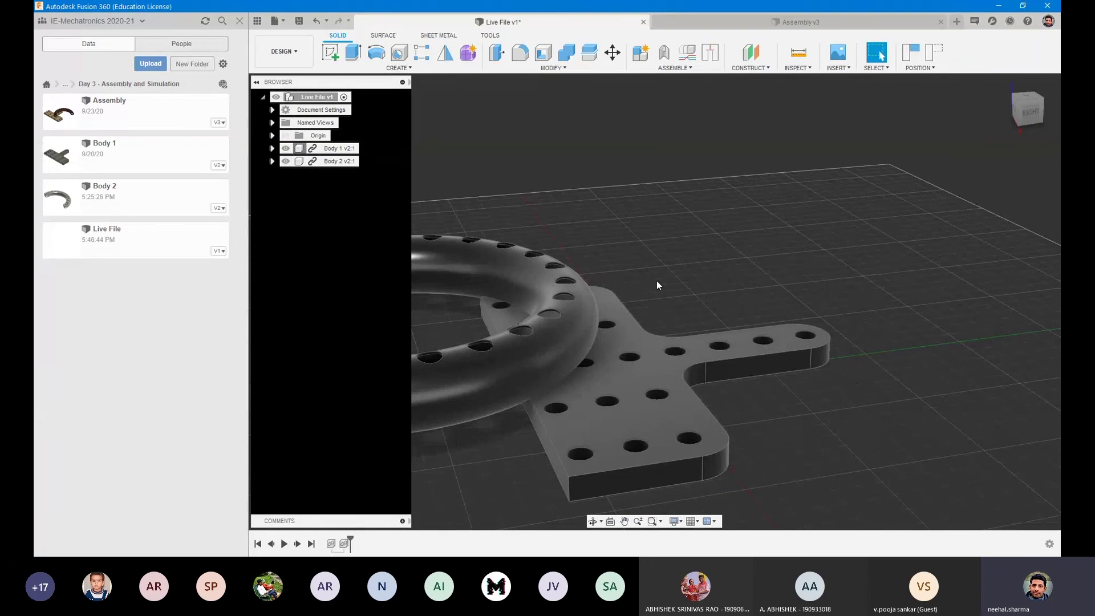
middle_click_drag(651, 261, 633, 348, "shift")
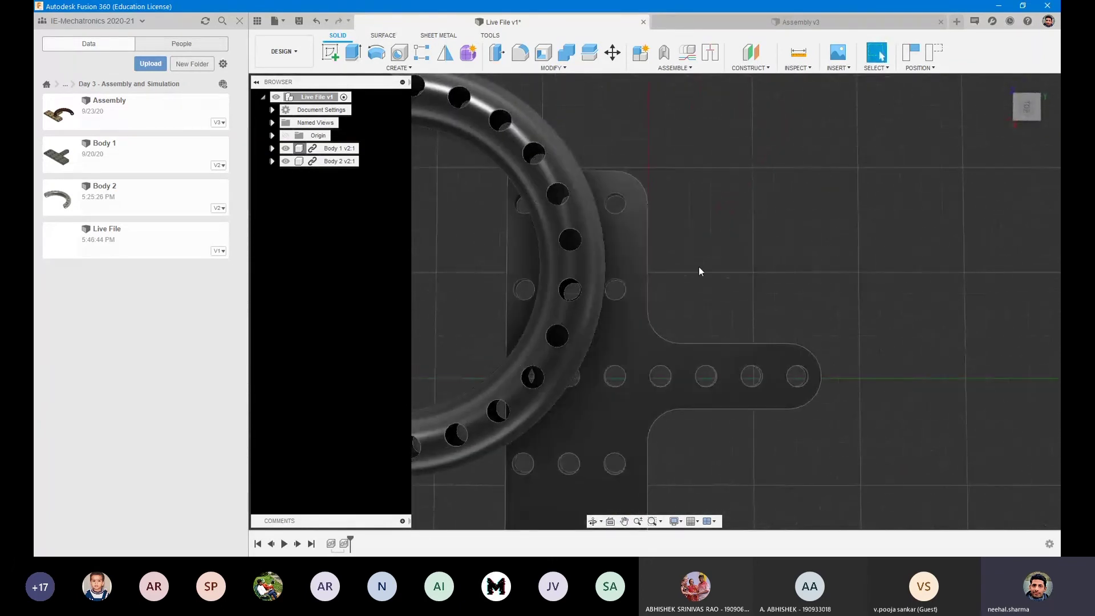
middle_click_drag(696, 262, 686, 206, "shift")
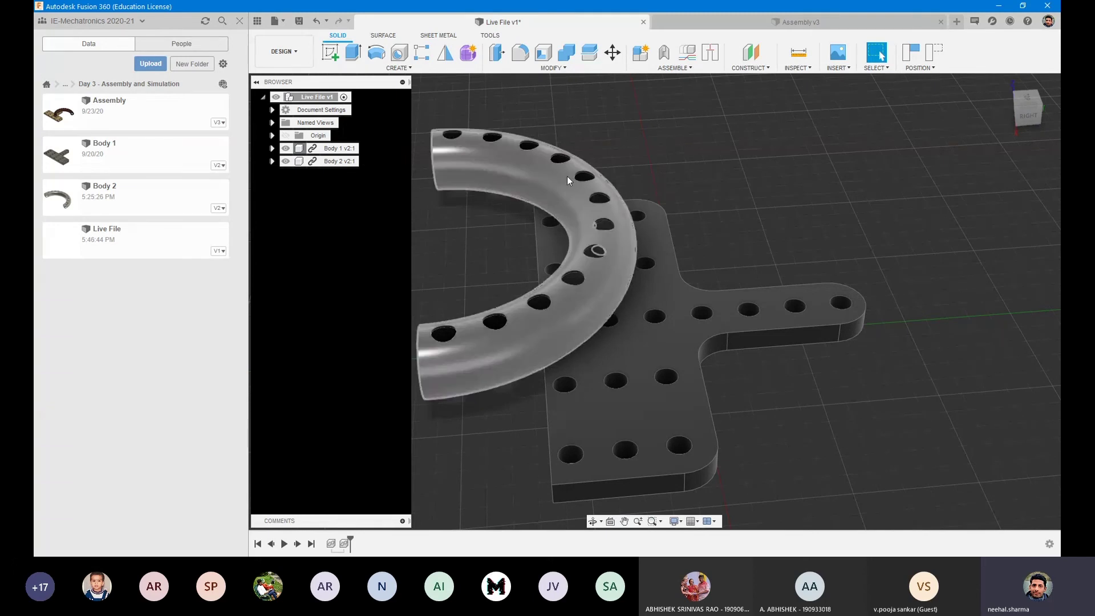
left_click(912, 59)
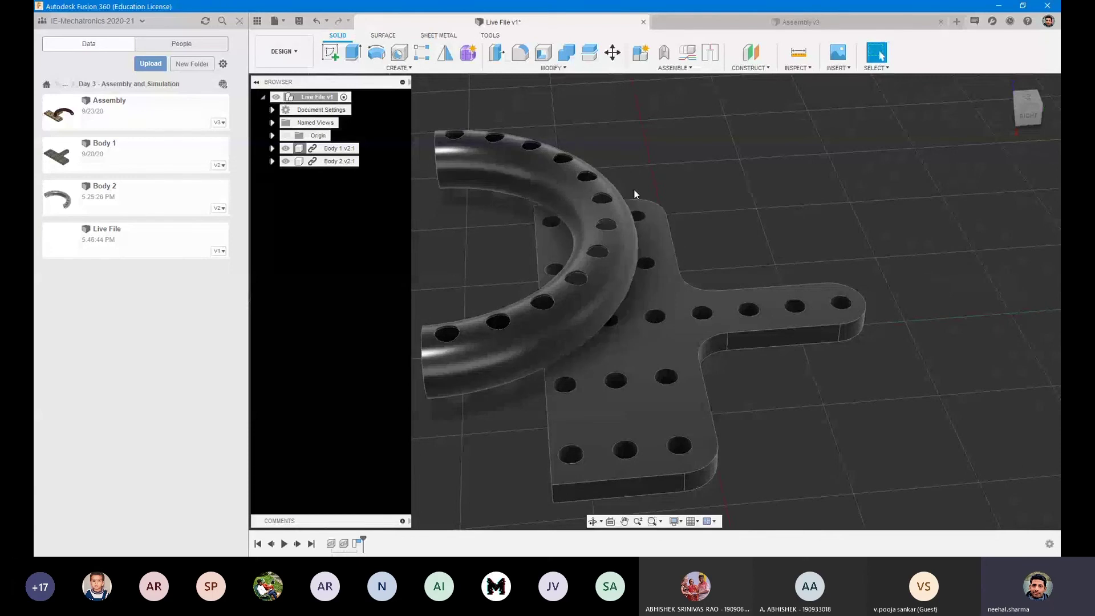
Move the tube over the plate's narrow arm and capture this second position
left_click_drag(635, 194, 762, 213)
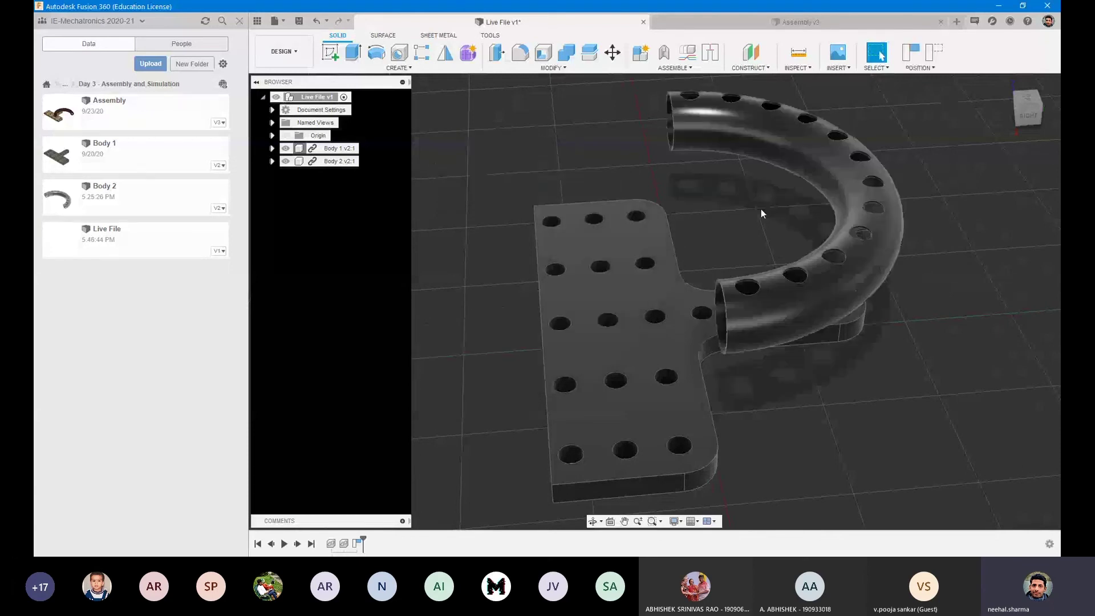
left_click(910, 53)
Try another placement of the tube and revert it to the last captured position
middle_click_drag(724, 234, 467, 198, "shift")
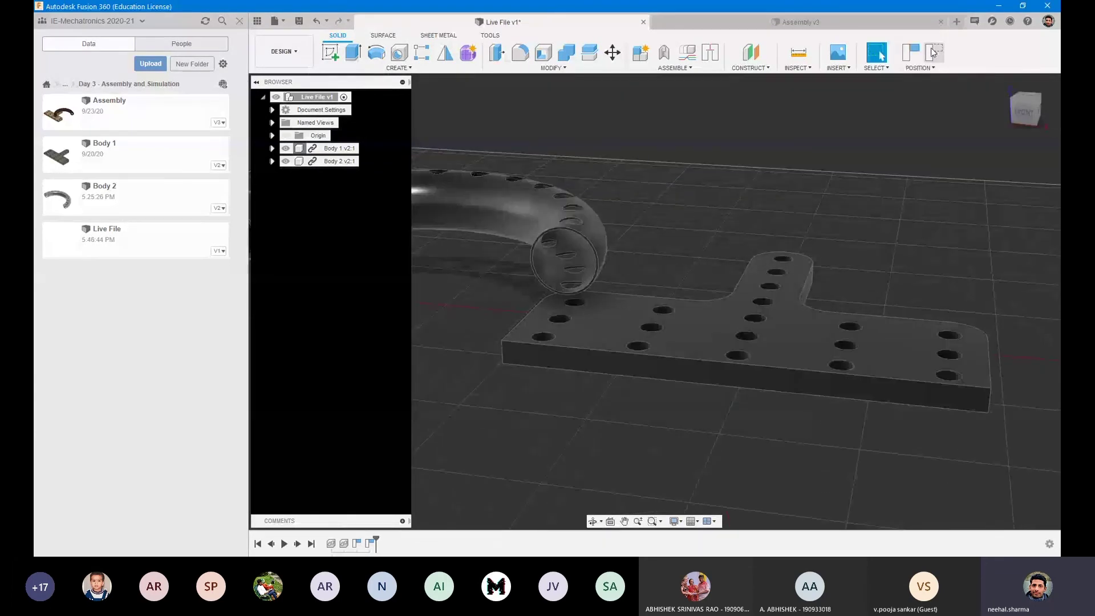
left_click(933, 52)
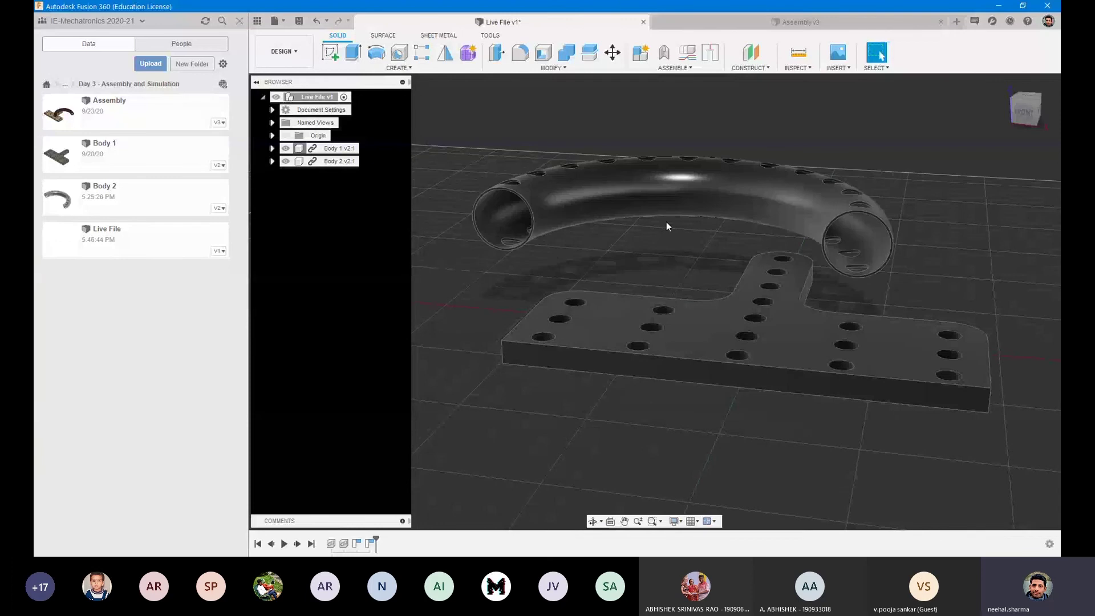
middle_click_drag(679, 238, 714, 217, "shift")
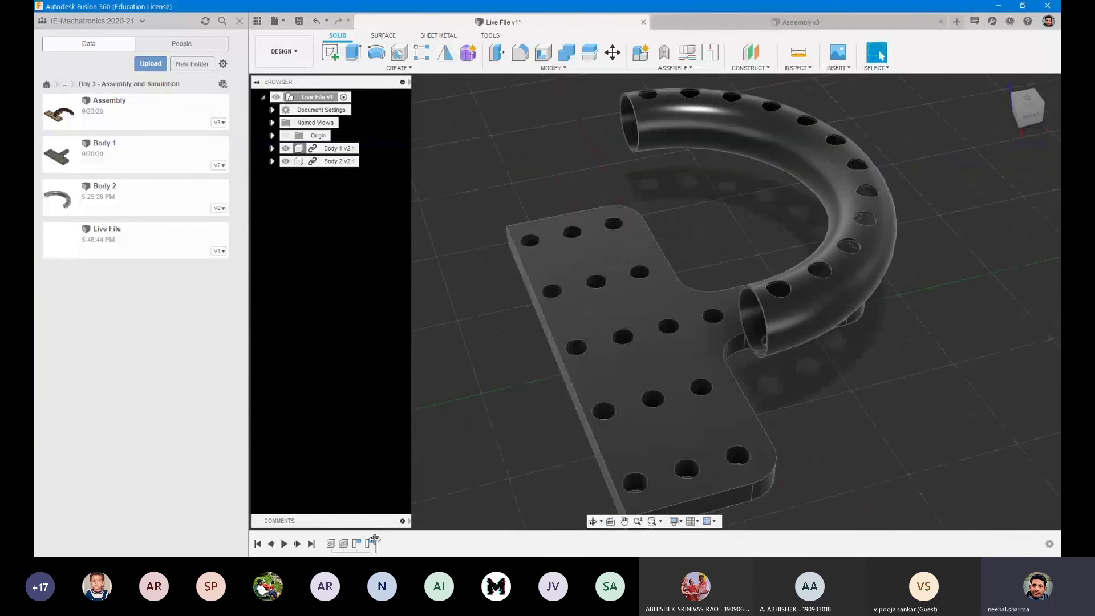
Roll the timeline marker back before the last captured position and return it to the end
mouse_move(374, 539)
left_mouse_down()
mouse_move(364, 540)
mouse_move(376, 540)
left_mouse_up()
left_click_drag(378, 538, 365, 539)
middle_click_drag(745, 213, 729, 246)
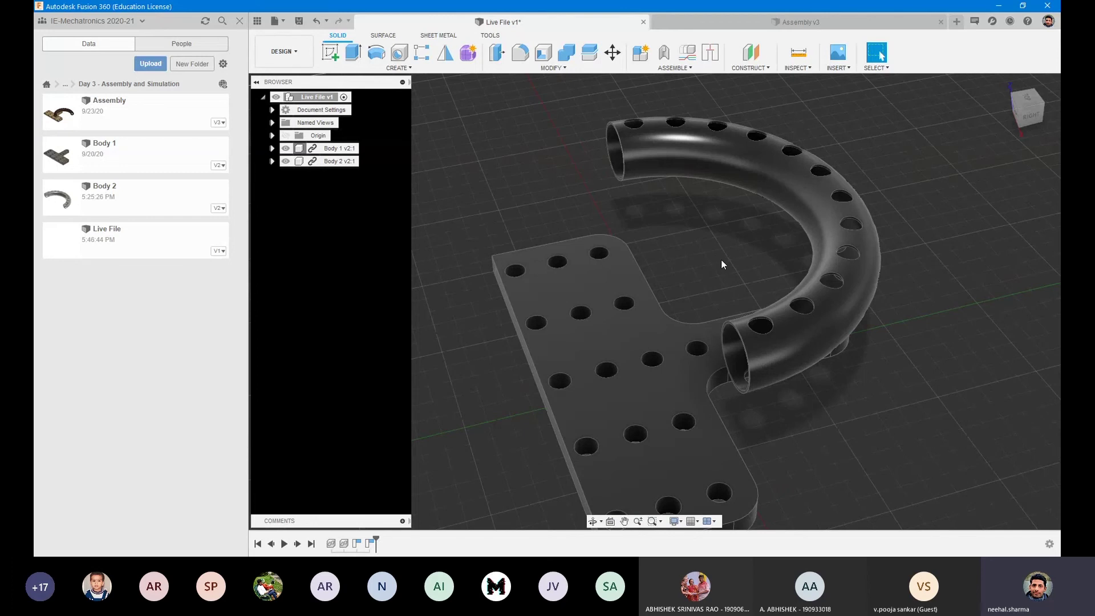
Ground the Body 1 plate so that it is fixed in place in the assembly
middle_click_drag(717, 265, 657, 290, "shift")
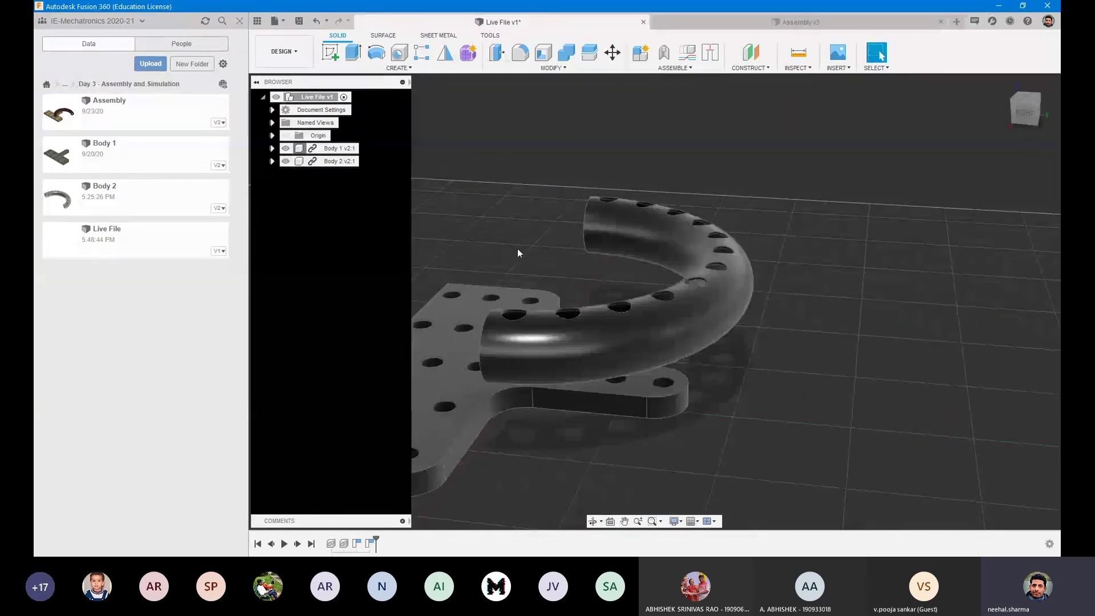
middle_click_drag(518, 248, 650, 239)
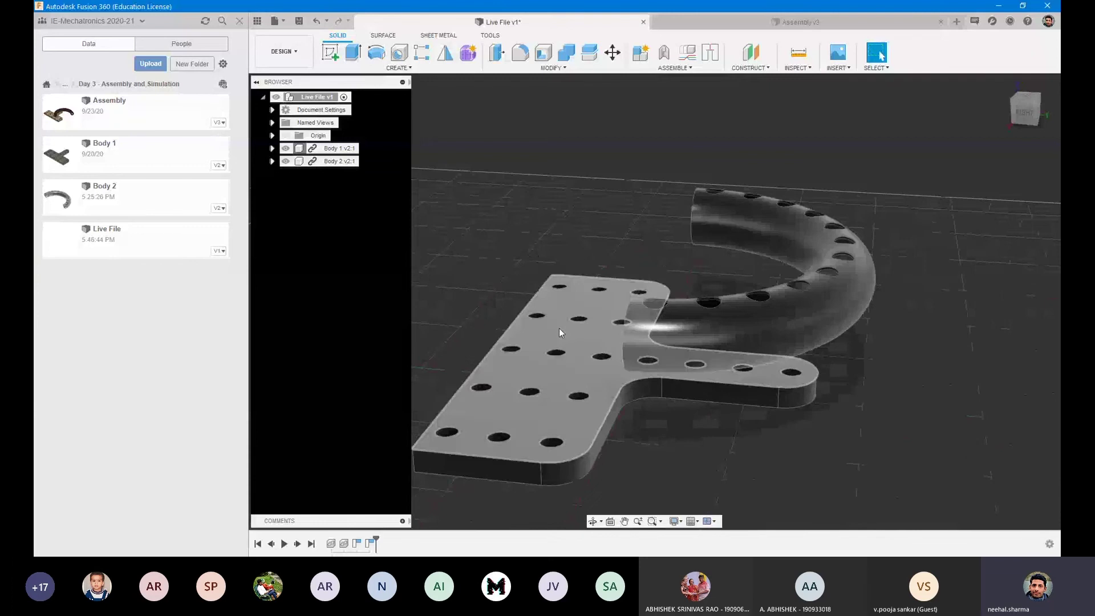
left_click(311, 149)
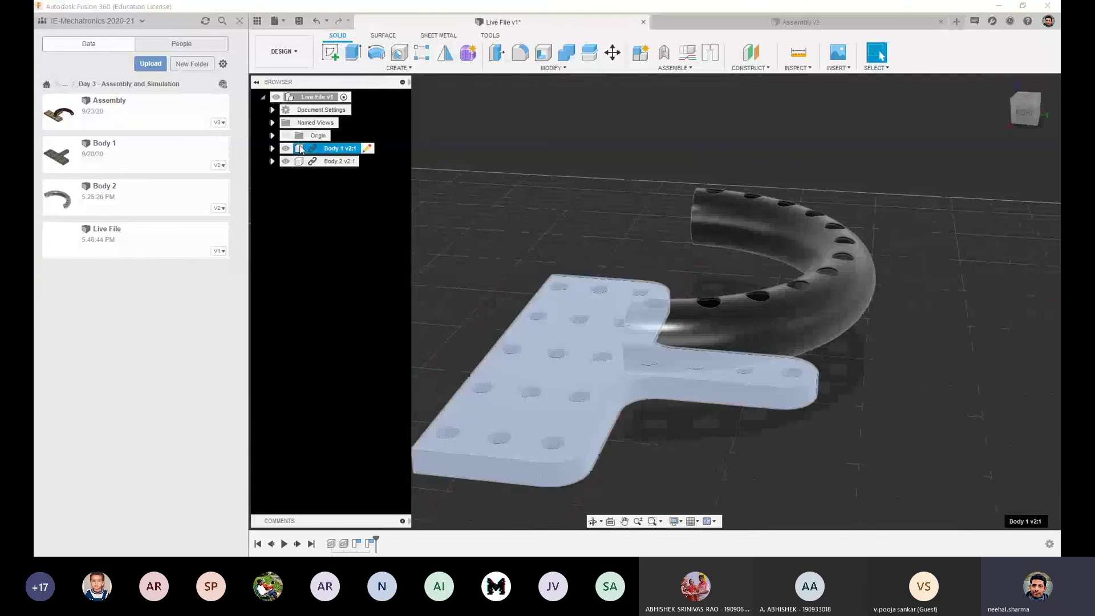
left_click(343, 170)
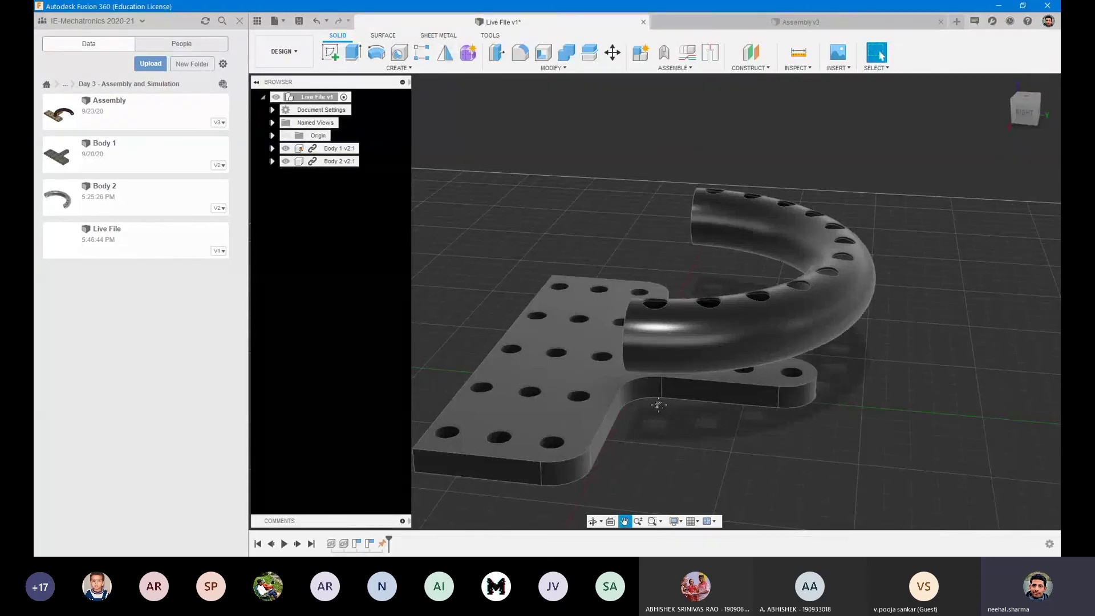
Move the tube clear of the grounded plate and point out its middle hole and the end hole of the plate's narrow arm
middle_click_drag(665, 416, 728, 269, "shift")
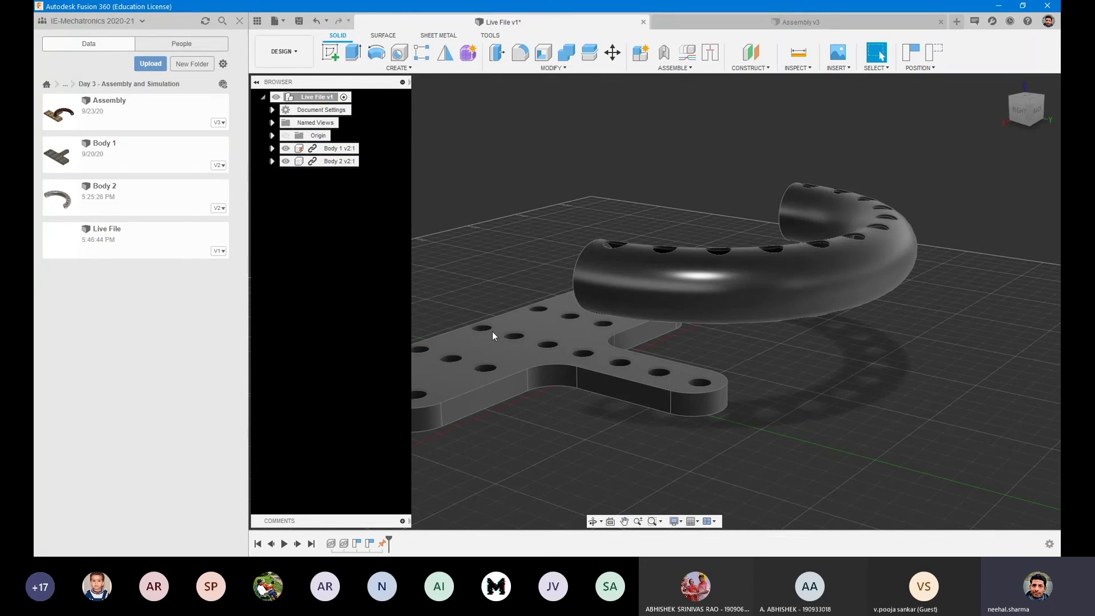
middle_click_drag(736, 313, 624, 377, "shift")
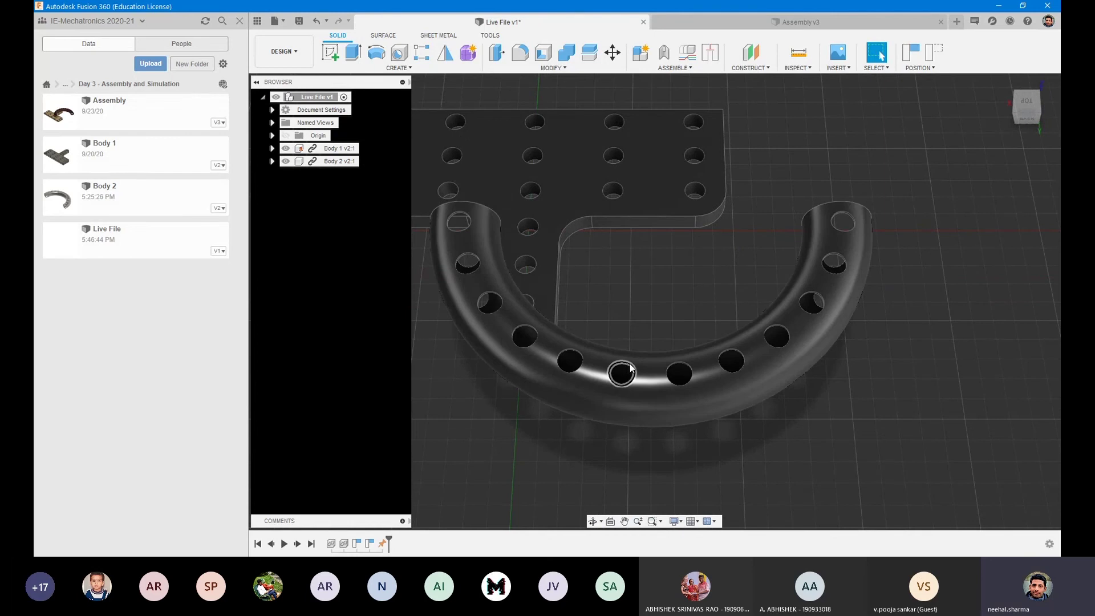
left_click(633, 372)
middle_click_drag(584, 422, 592, 343, "shift")
left_click(592, 343)
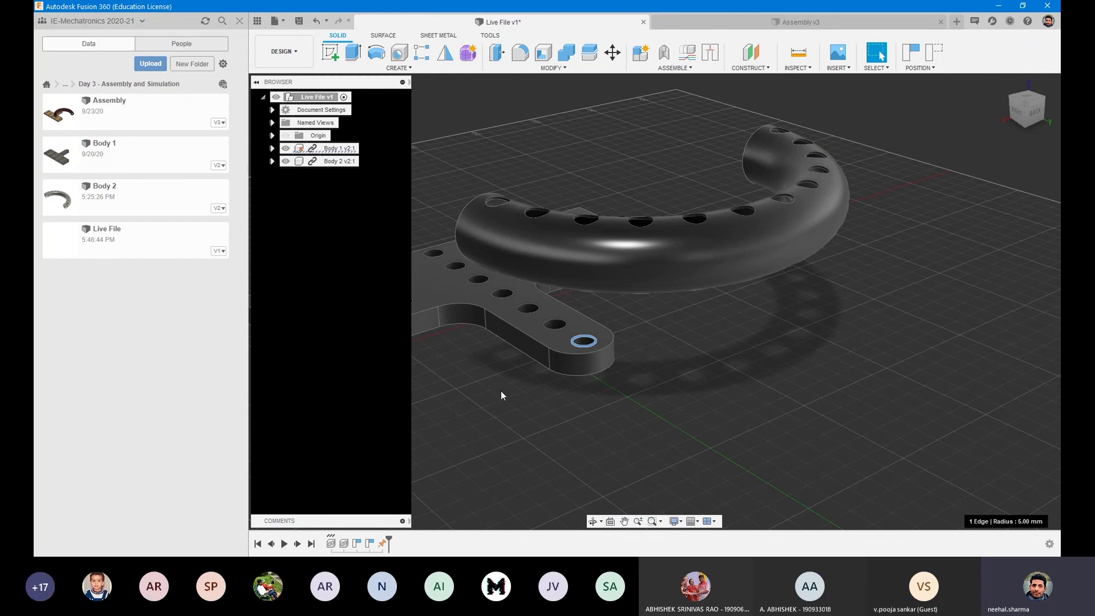
left_click(754, 325)
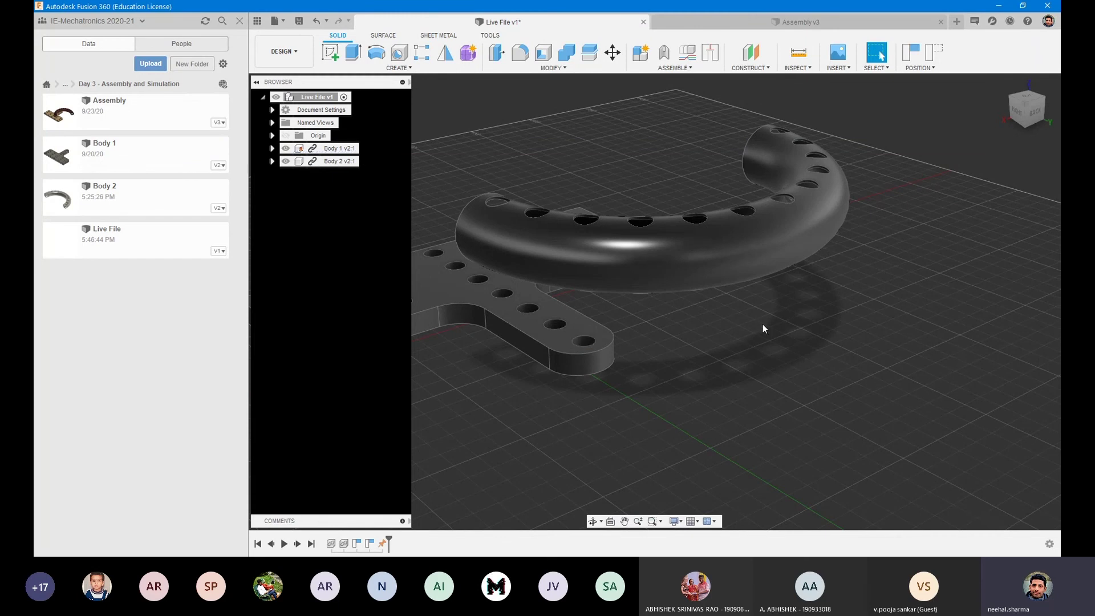
Start a Joint between the two components and examine the available snap points around the tube's middle hole
left_click(667, 69)
left_click(664, 69)
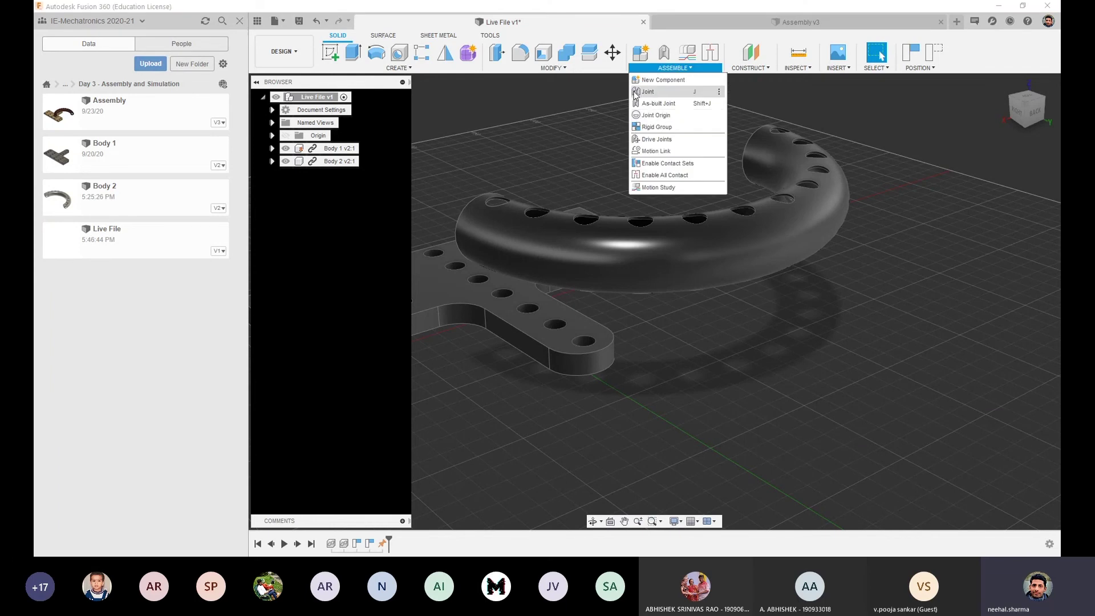
left_click(665, 71)
left_click(665, 71)
left_click(689, 93)
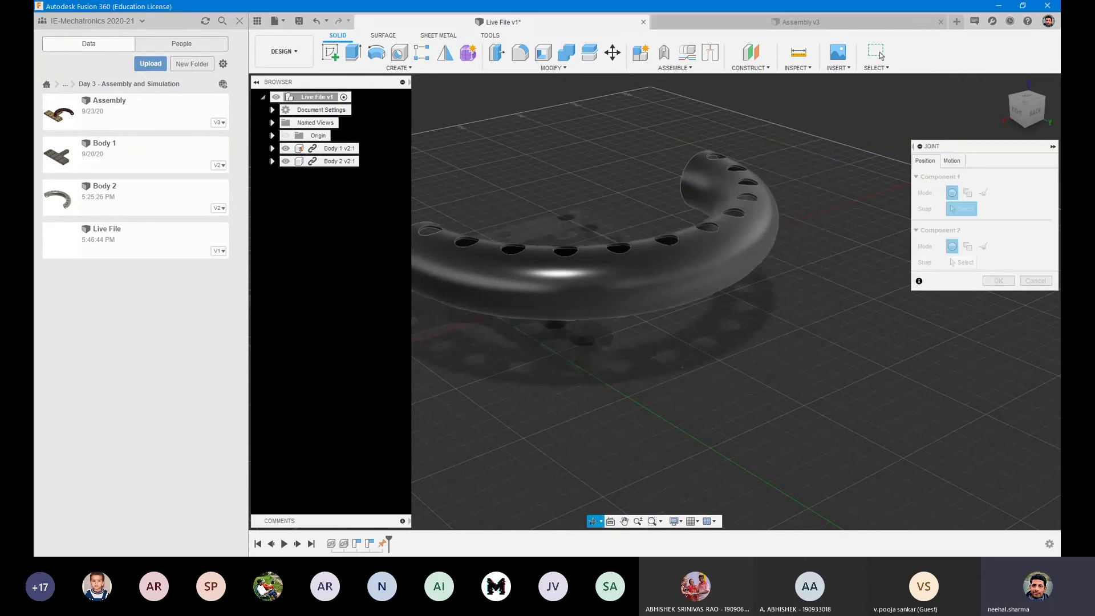
middle_click_drag(736, 357, 660, 358, "shift")
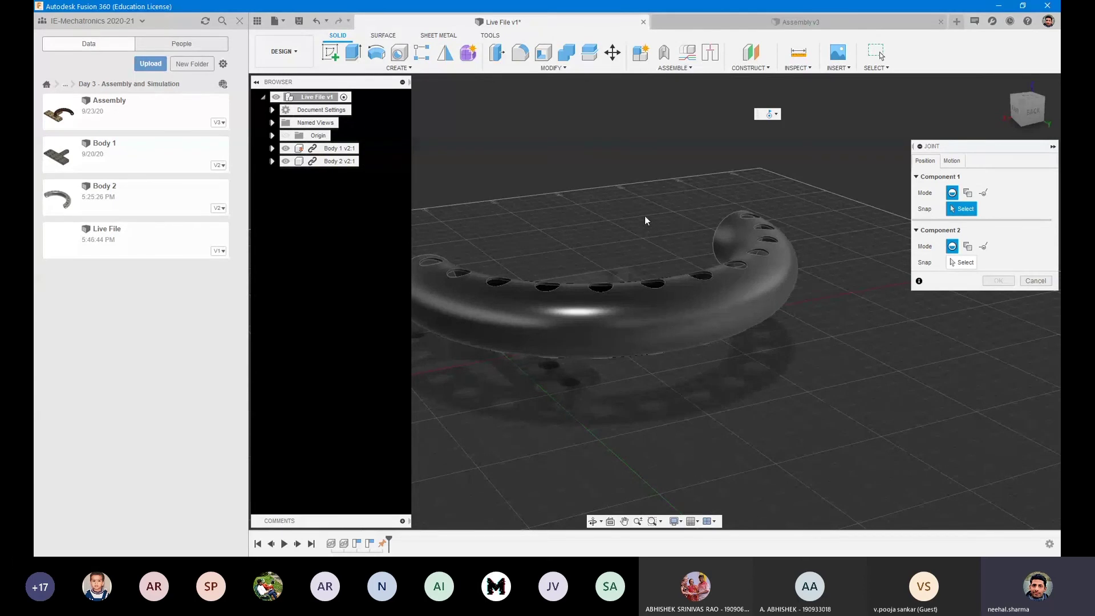
middle_click_drag(641, 223, 633, 281, "shift")
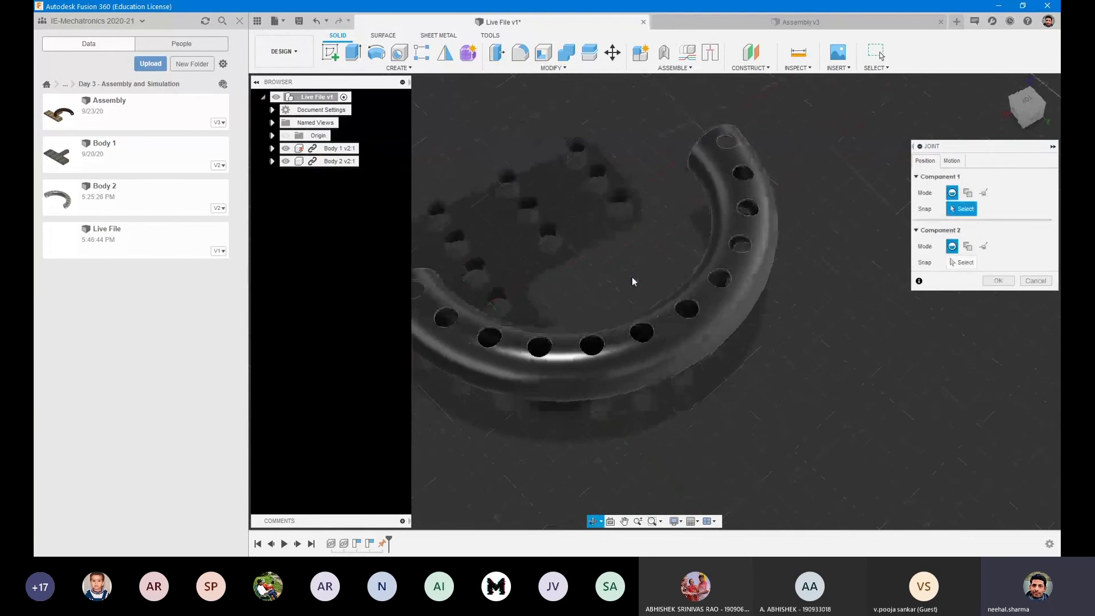
left_click(642, 332)
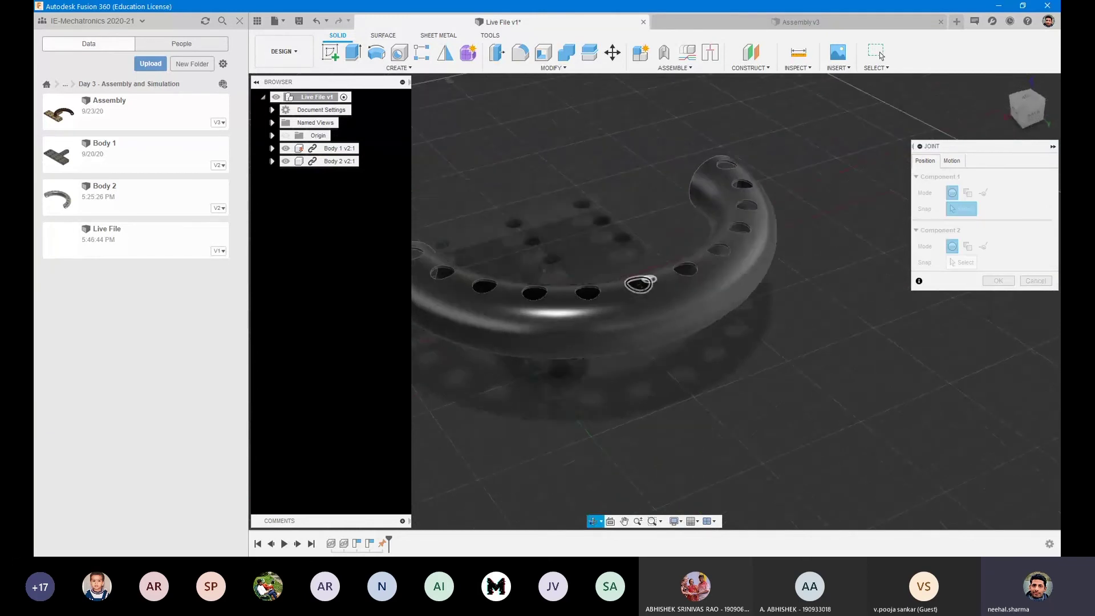
middle_click_drag(639, 285, 634, 241, "shift")
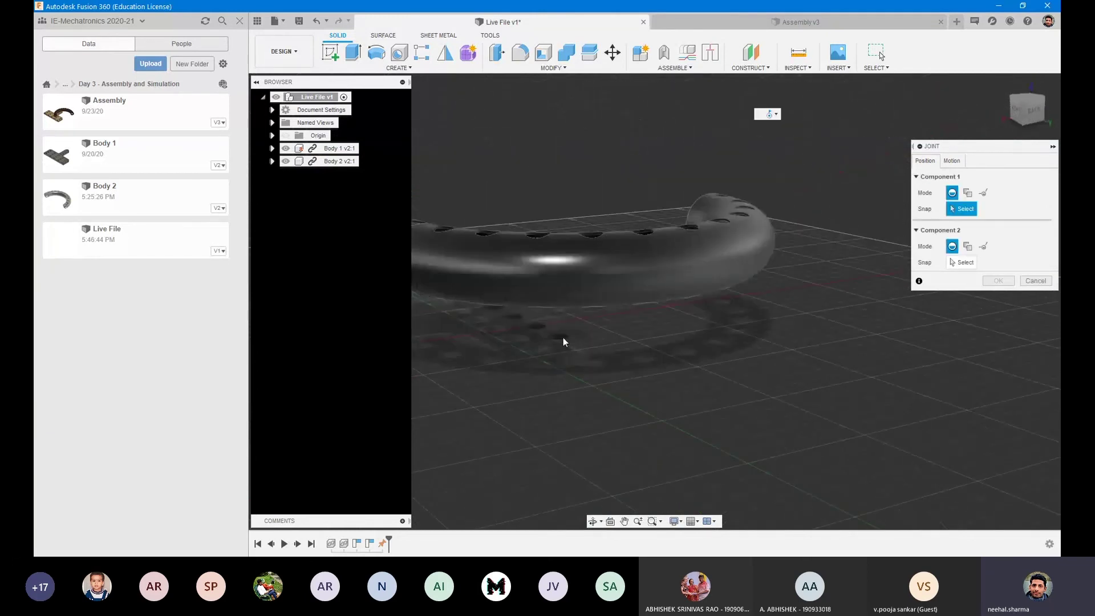
scroll(747, 248, "up", 2)
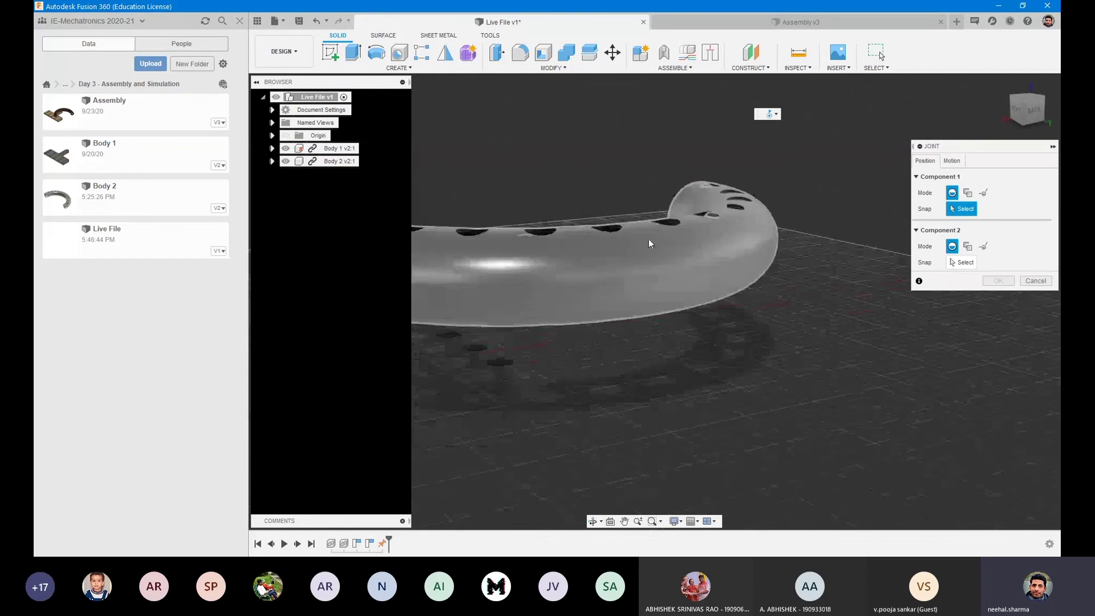
middle_click_drag(648, 239, 653, 261, "shift")
scroll(611, 220, "up", 2)
scroll(611, 220, "up", 3)
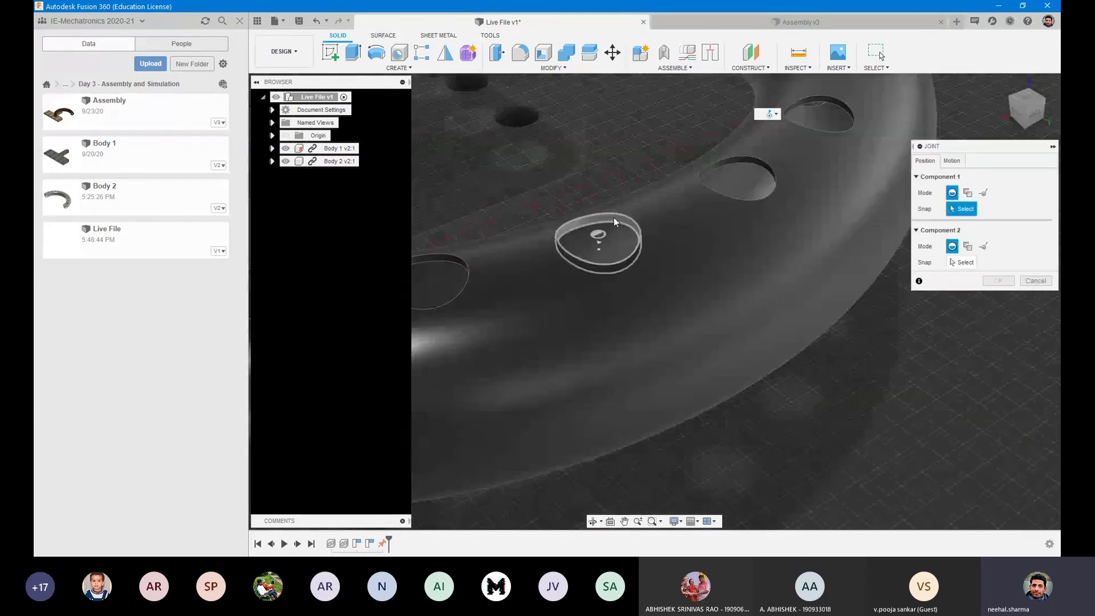
scroll(613, 219, "up", 2)
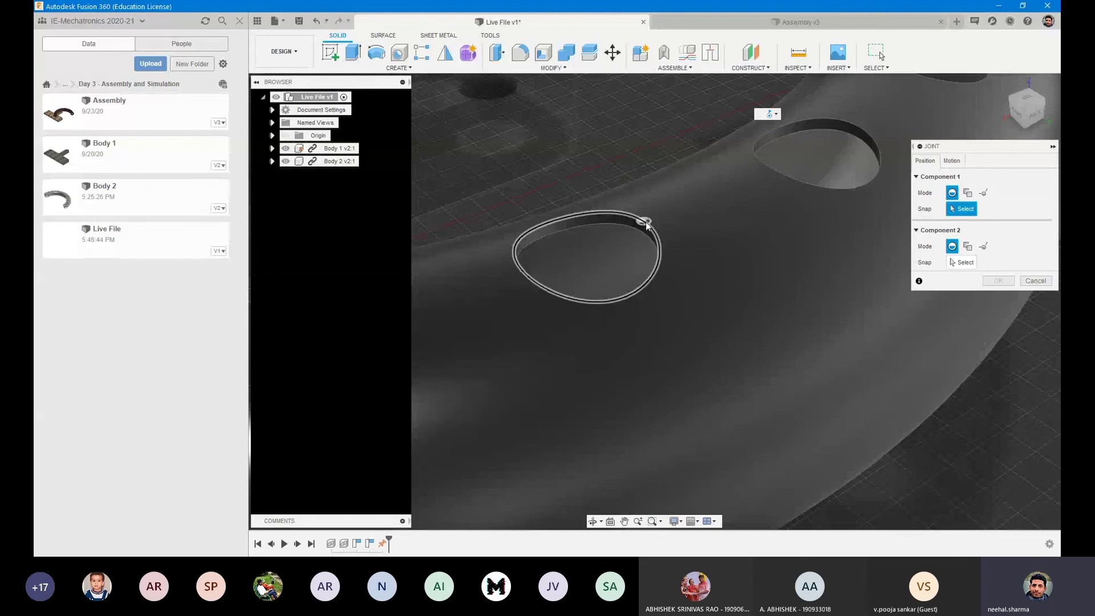
scroll(726, 284, "up", 2)
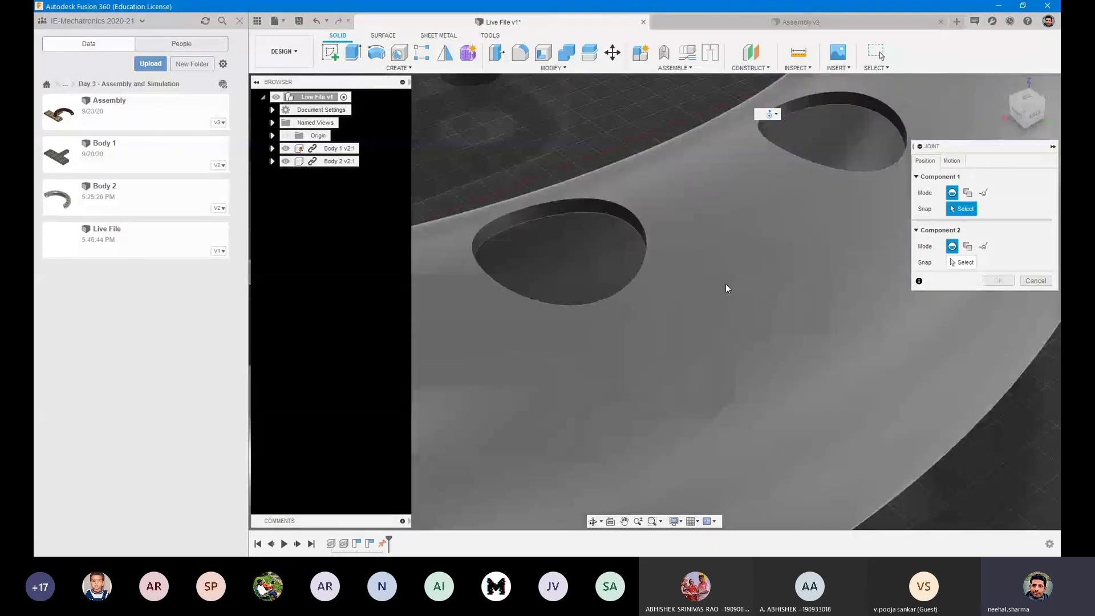
Set the first component's joint snap on the tube's middle hole
scroll(725, 283, "down", 5)
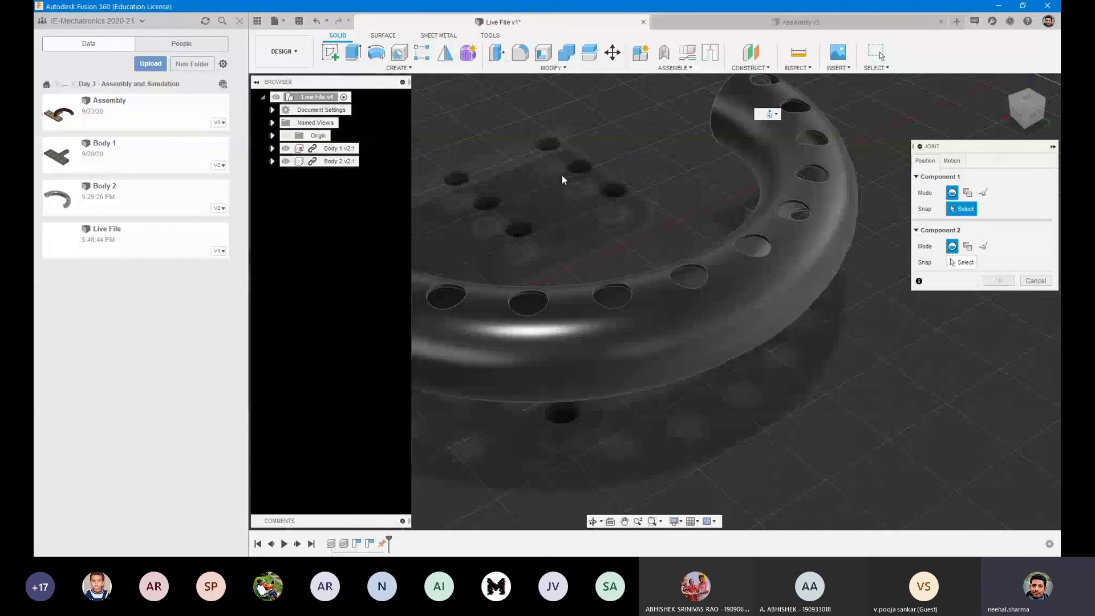
scroll(697, 268, "up", 5)
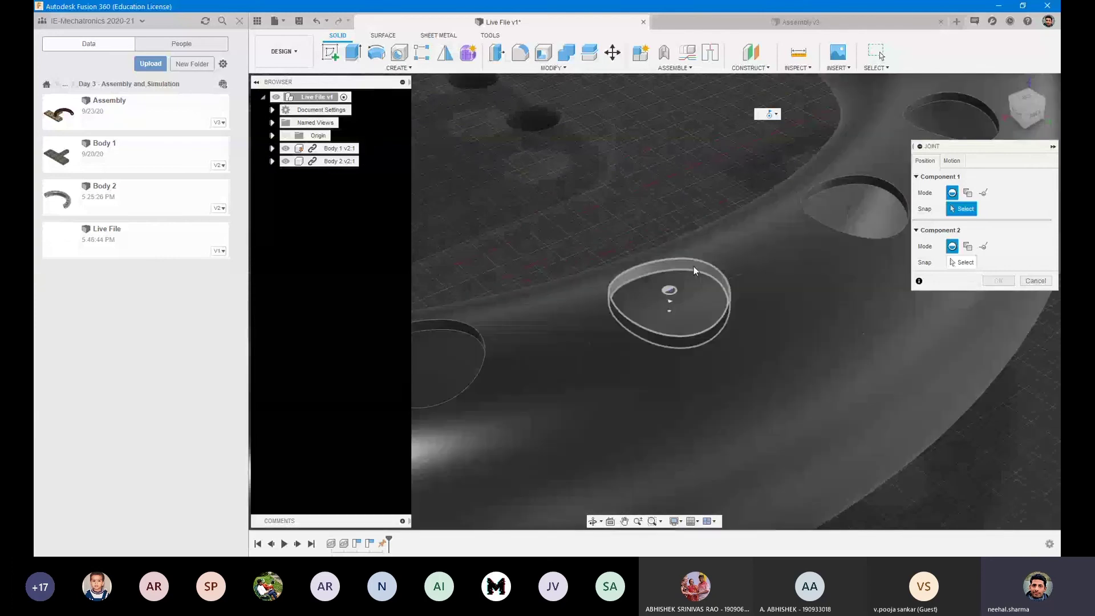
middle_click_drag(694, 266, 664, 303)
scroll(664, 303, "up", 1)
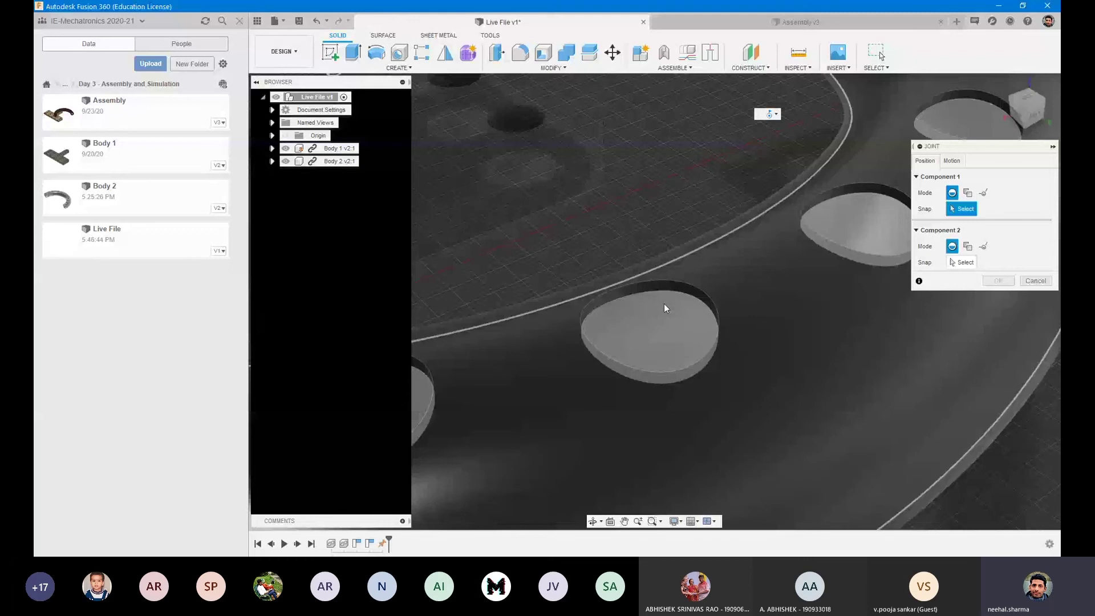
left_click(664, 308)
left_click(650, 317)
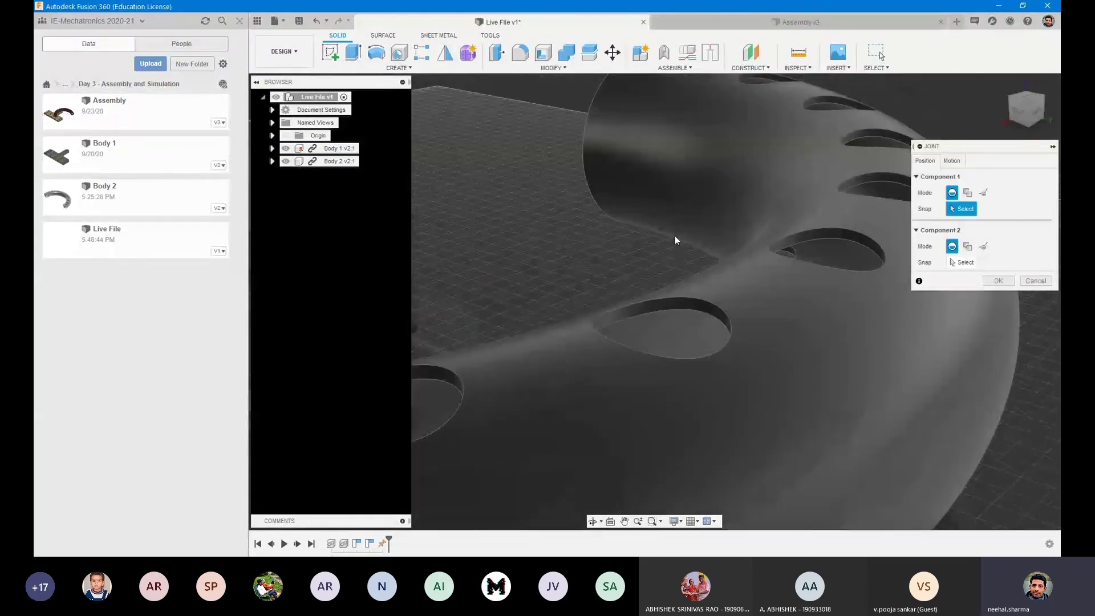
left_click(672, 303)
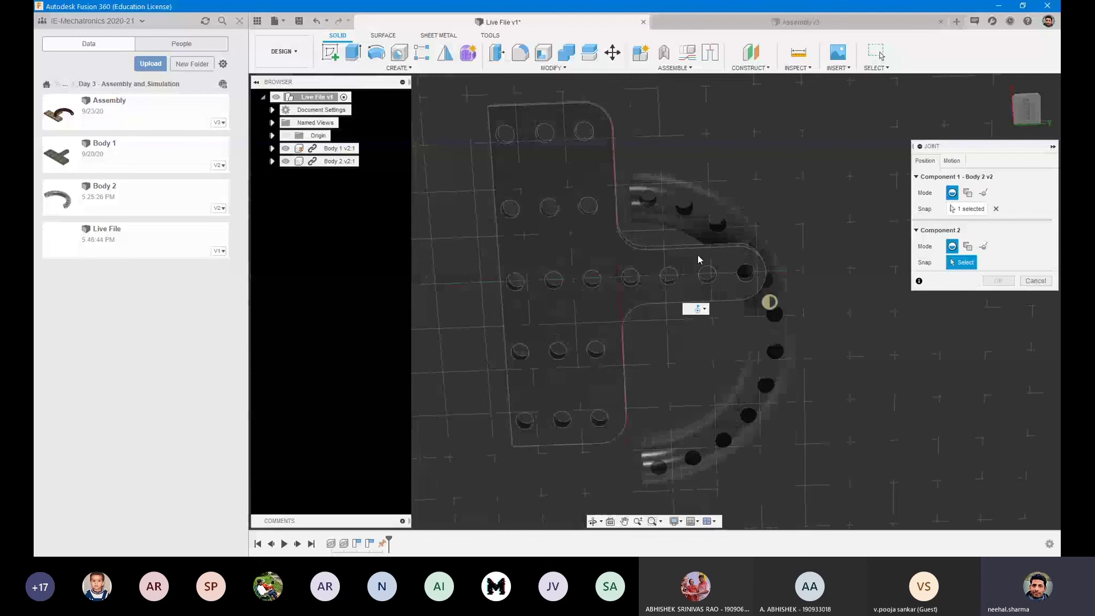
Set the second component's joint snap at the top centre of the end hole on the plate's narrow arm
middle_click_drag(697, 255, 582, 313, "shift")
scroll(582, 313, "up", 5)
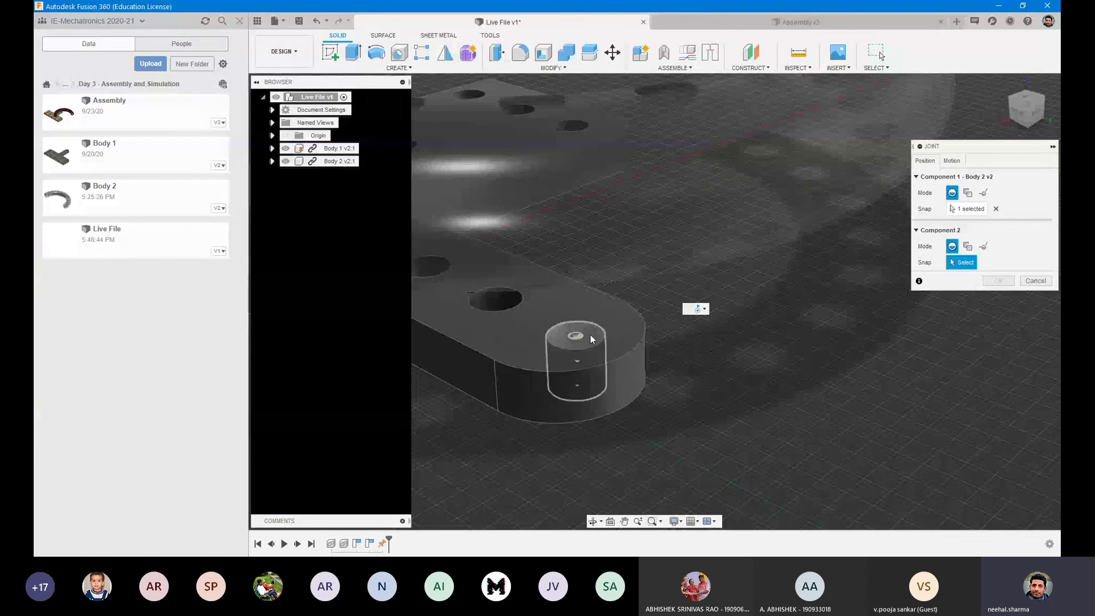
left_click(590, 334)
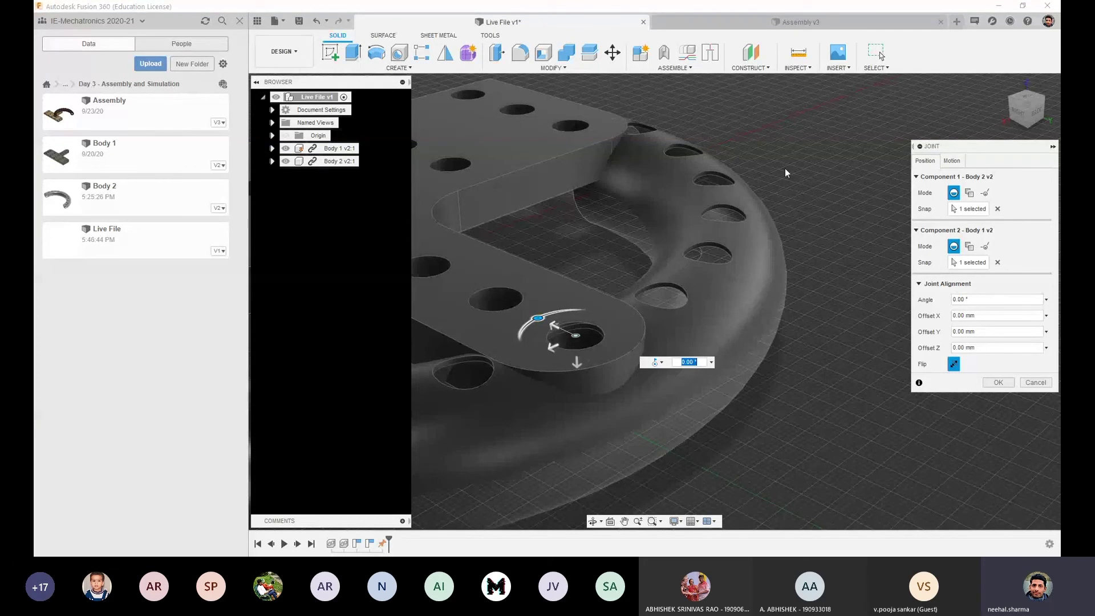
Preview the Rigid, Slider, Cylindrical and Pin-Slot joint types between tube and plate, and return to Revolute
left_click(657, 363)
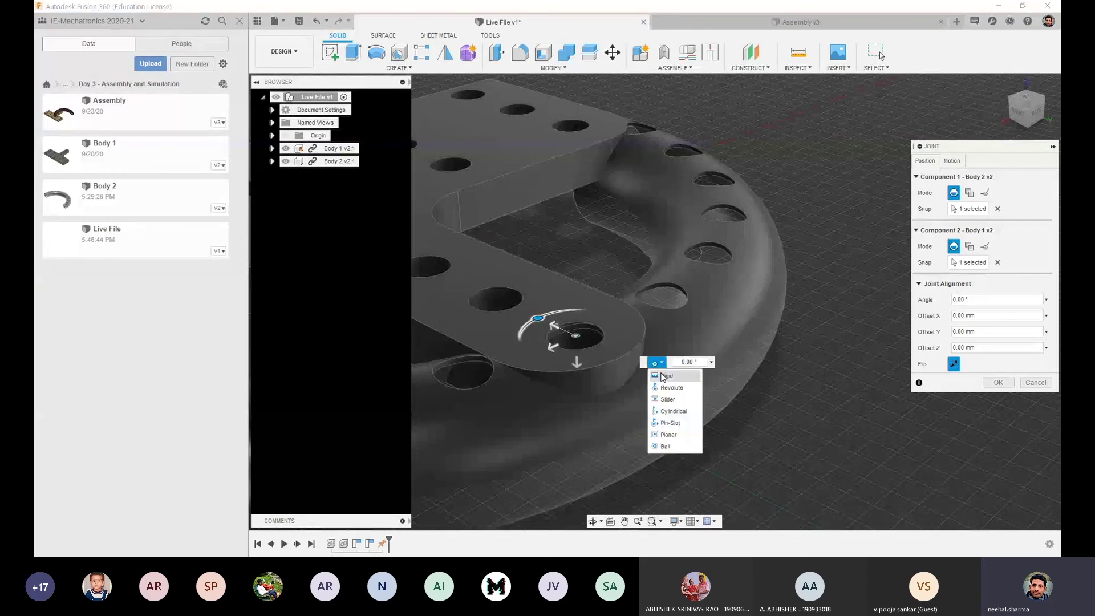
left_click(665, 375)
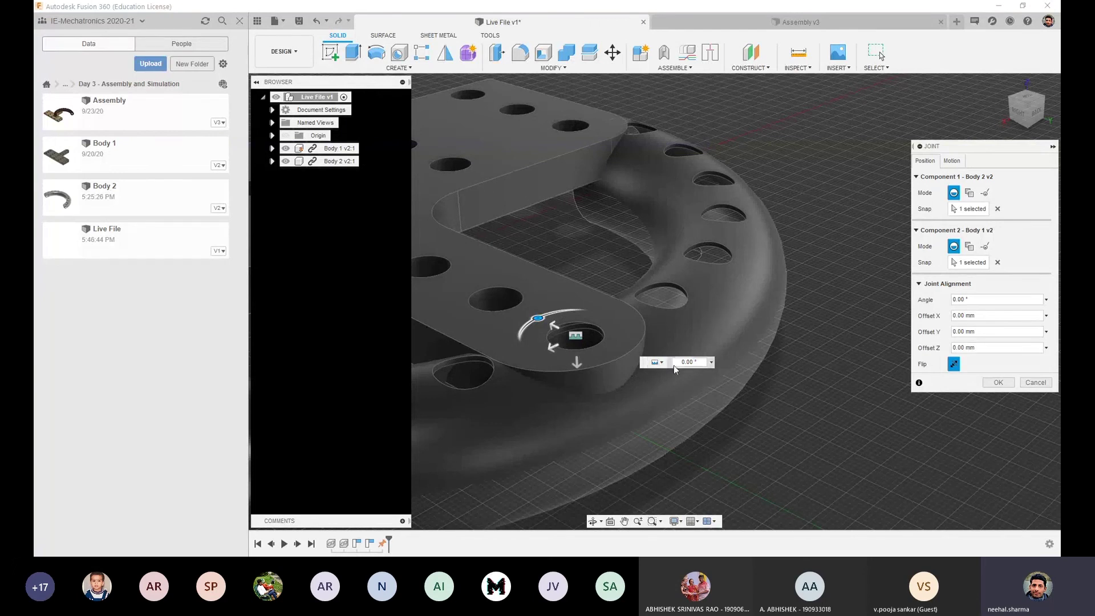
left_click(656, 362)
left_click(662, 399)
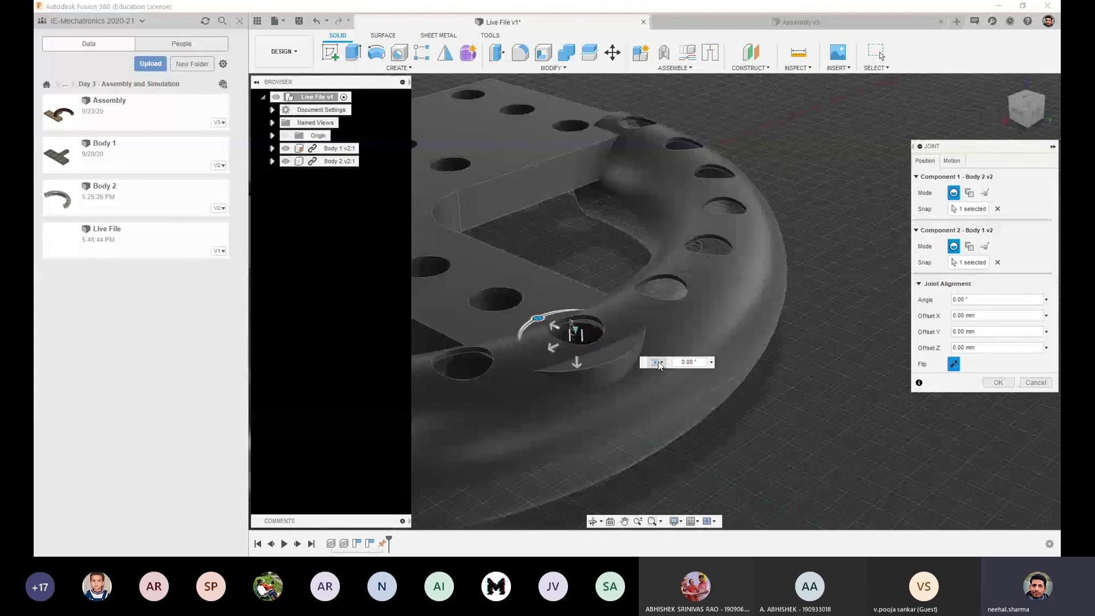
left_click(658, 363)
left_click(664, 414)
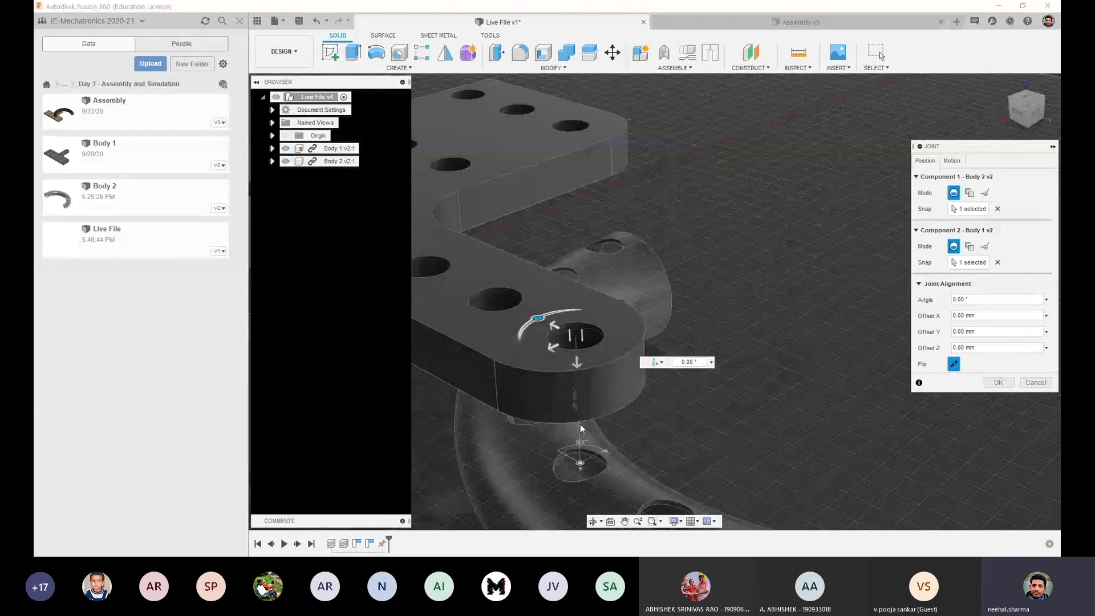
left_click(655, 363)
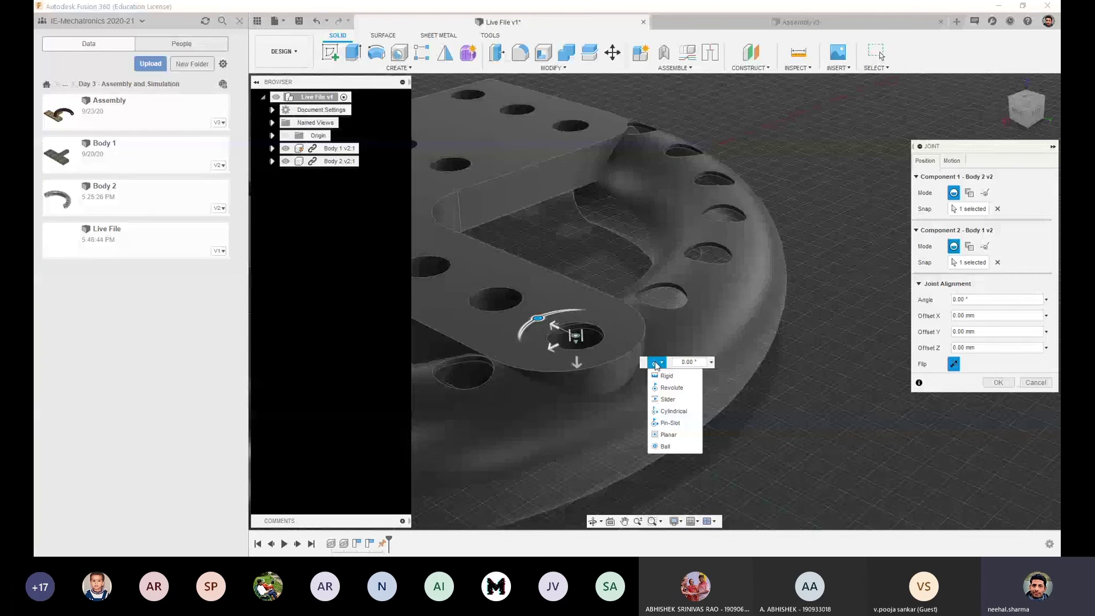
left_click(669, 423)
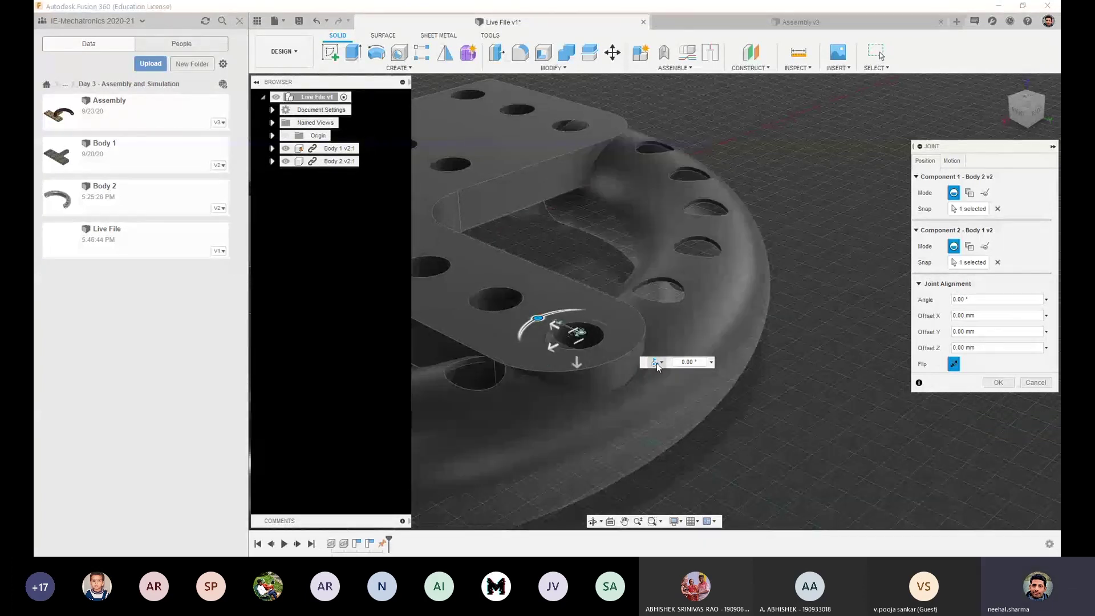
left_click(655, 363)
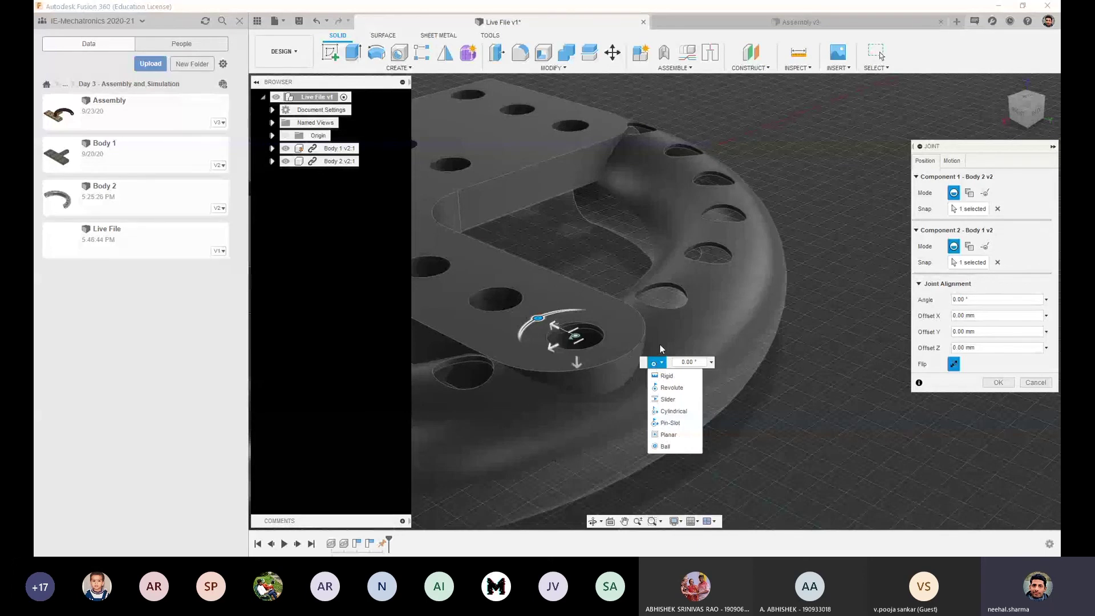
left_click(665, 388)
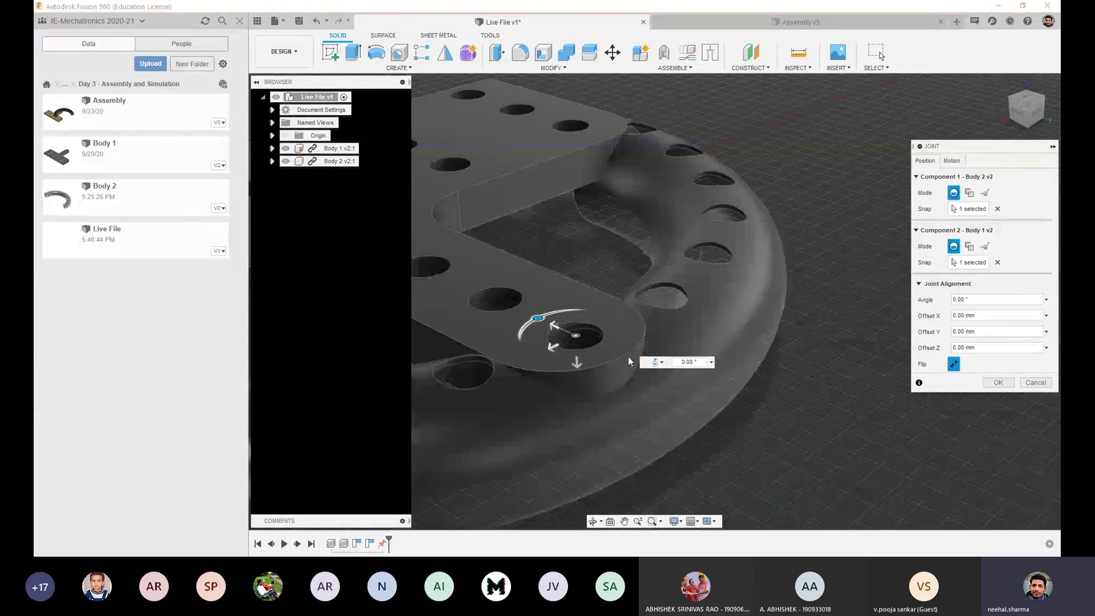
Try flipping the joint direction and restore it, examining how the tube's holes sit against the plate's arm
middle_click_drag(628, 357, 781, 280)
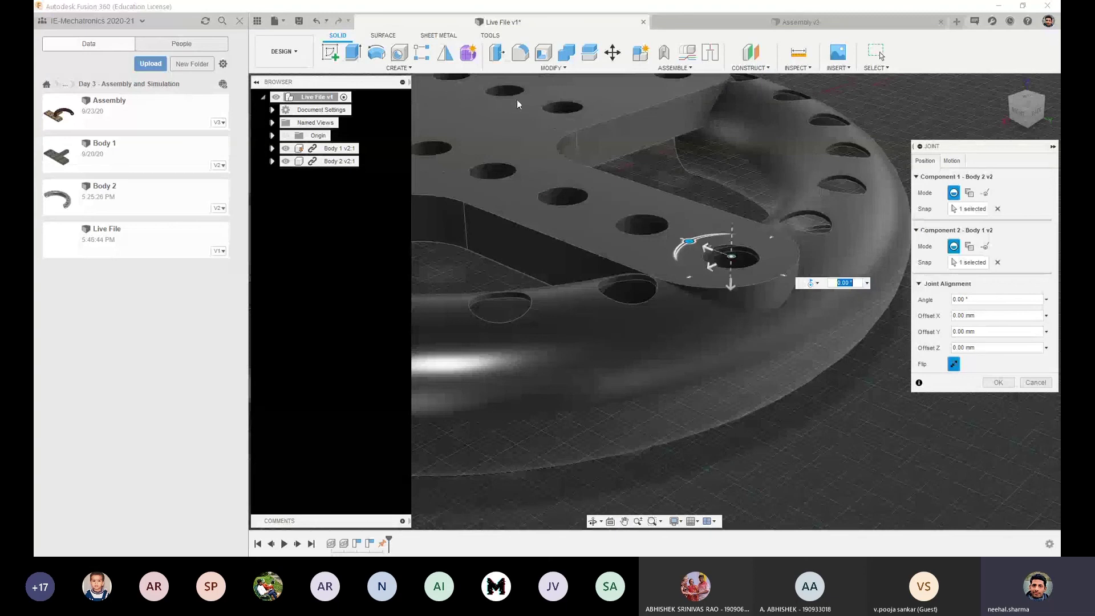
middle_click_drag(520, 100, 504, 179)
middle_click_drag(723, 282, 635, 267)
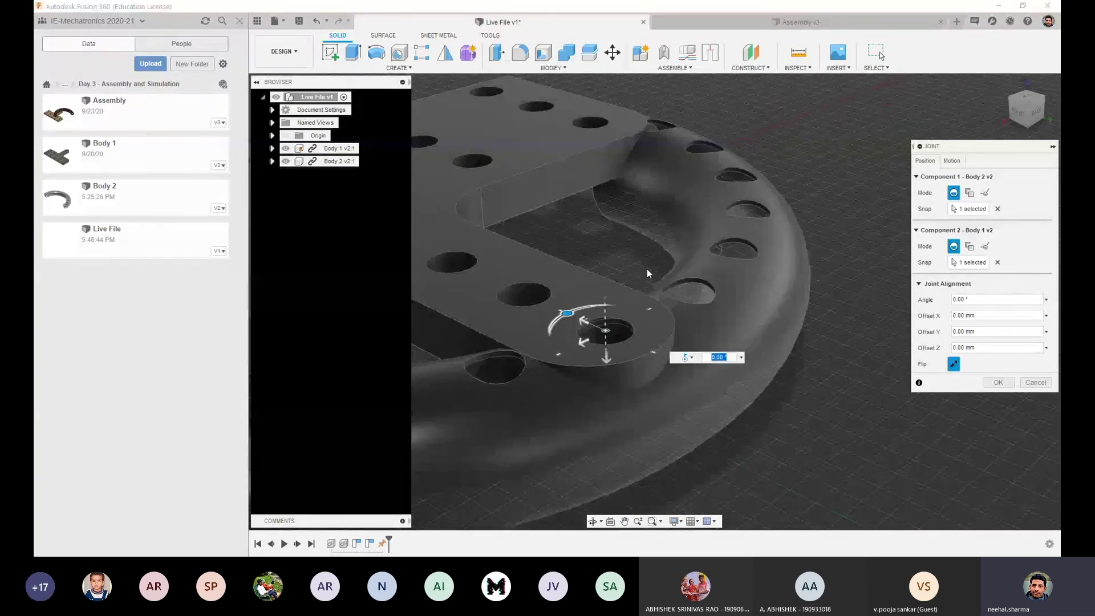
left_click(954, 365)
left_click(953, 364)
mouse_move(649, 303)
middle_mouse_down("shift")
mouse_move(609, 264)
mouse_move(602, 283)
mouse_move(635, 301)
middle_mouse_up("shift")
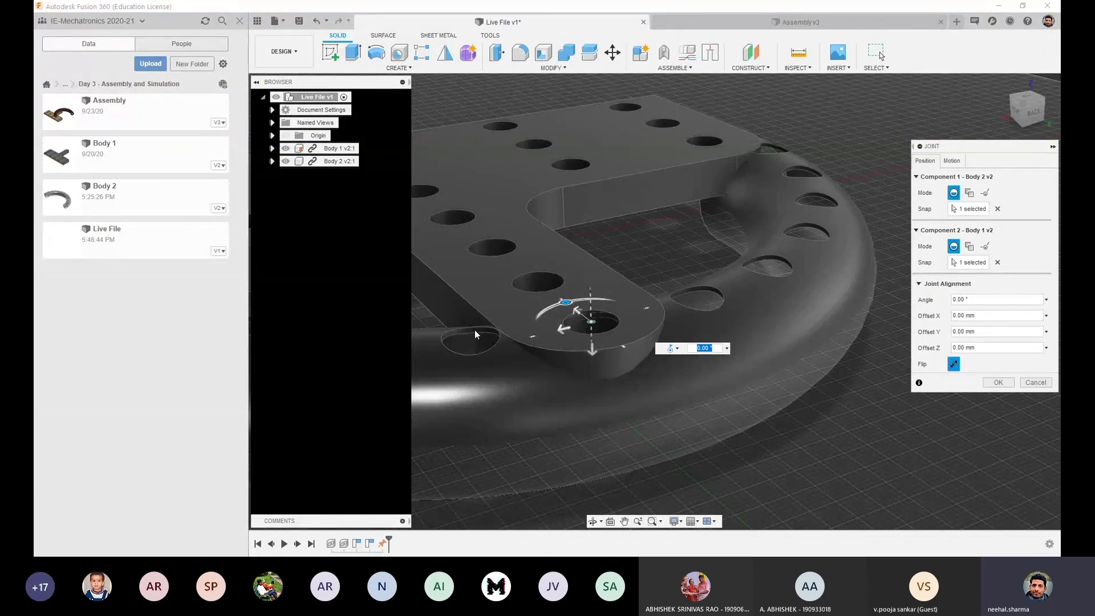
scroll(474, 329, "up", 3)
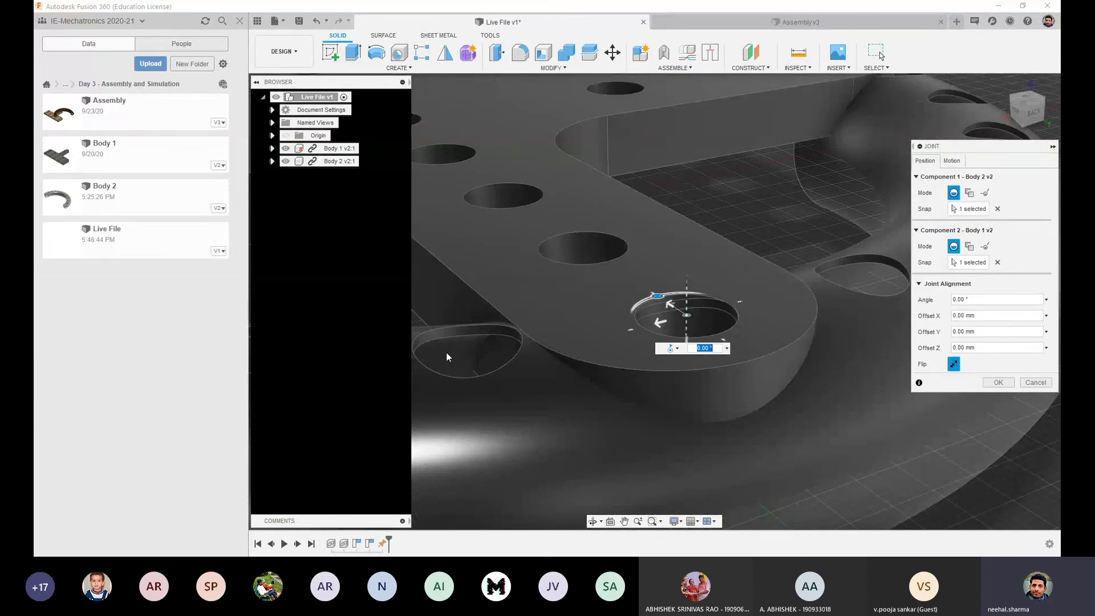
scroll(446, 351, "down", 3)
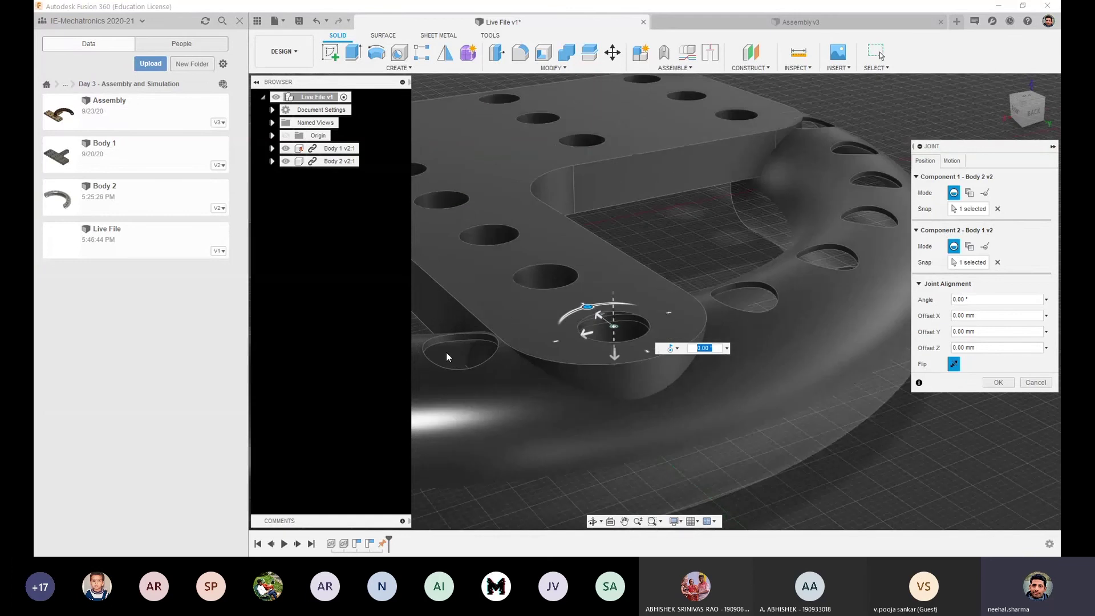
scroll(446, 352, "down", 2)
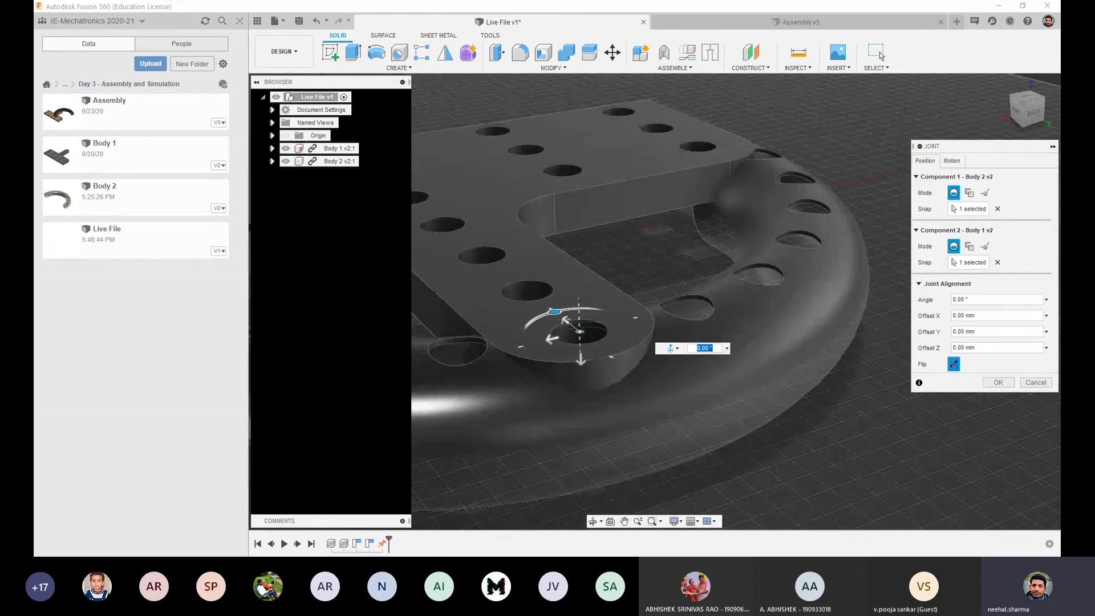
Flip the joint so the tube sits on the upper side of the plate, and choose Revolute as its motion type
left_click(953, 364)
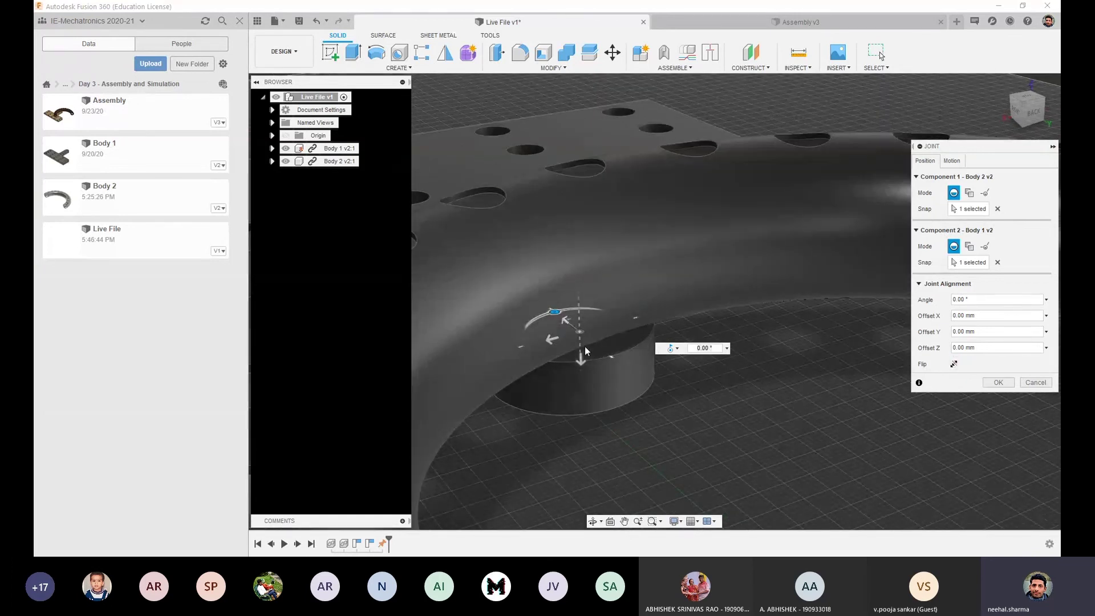
middle_click_drag(584, 346, 663, 337, "shift")
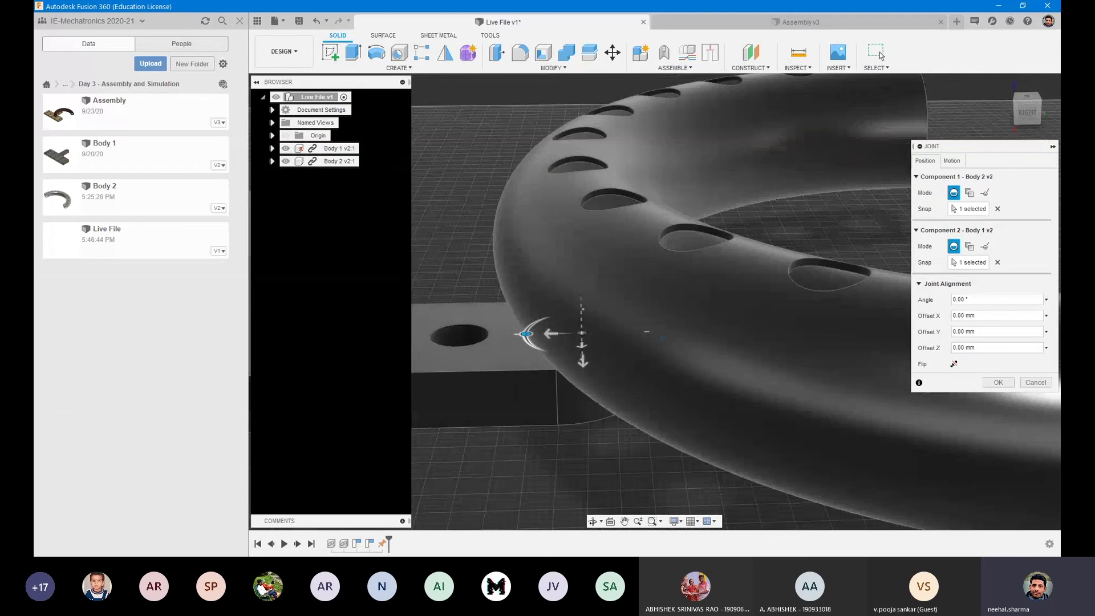
middle_click_drag(655, 428, 536, 279, "shift")
left_click(653, 360)
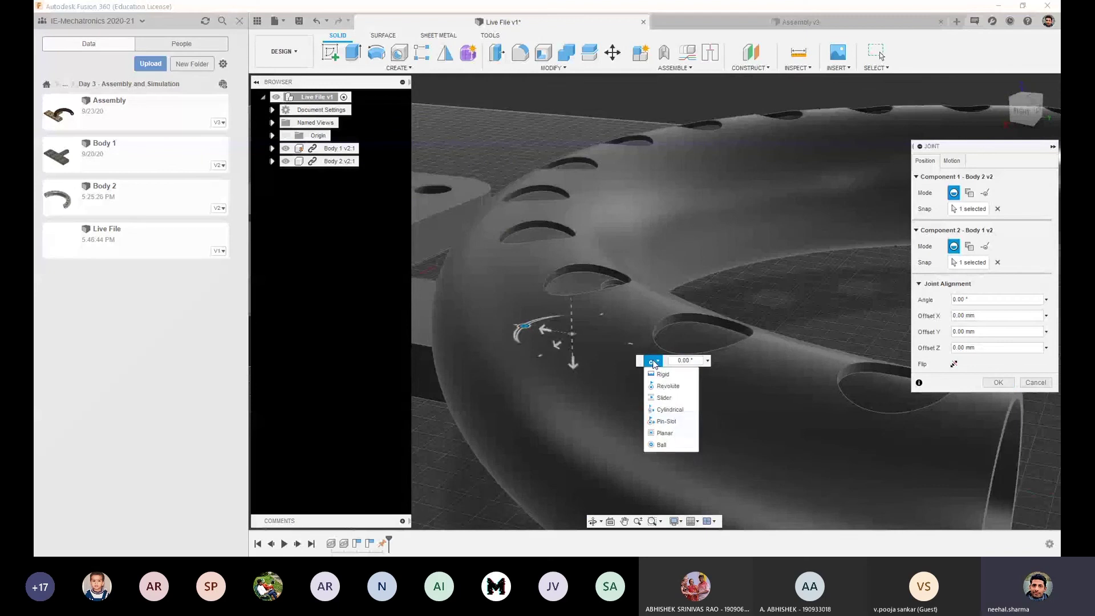
left_click(665, 385)
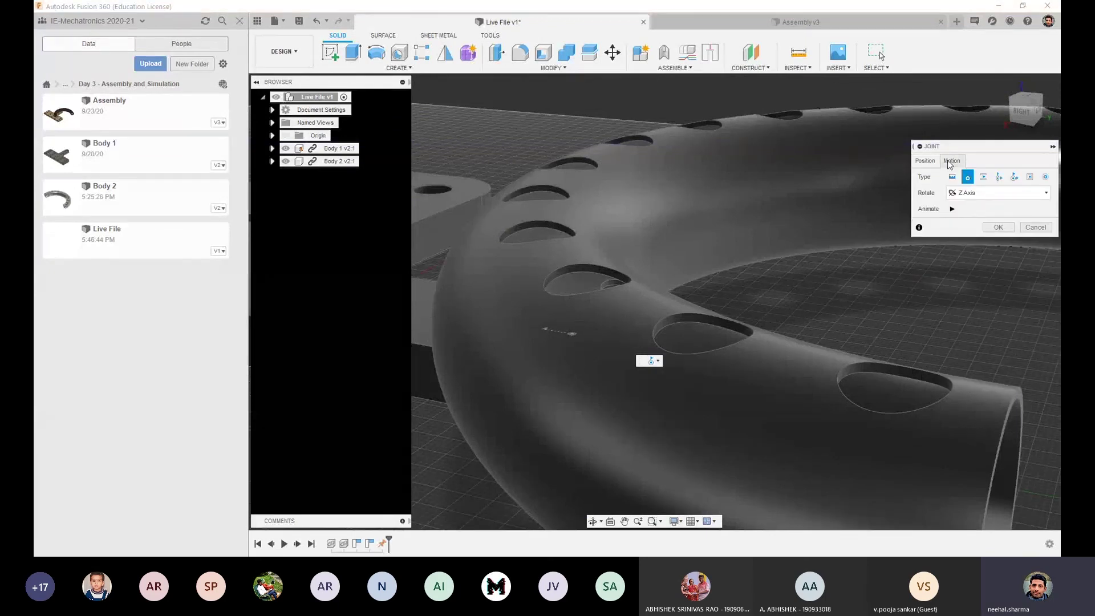
Preview the Rigid and Slider motion types for the joint between tube and plate, and return to Revolute
left_click(952, 177)
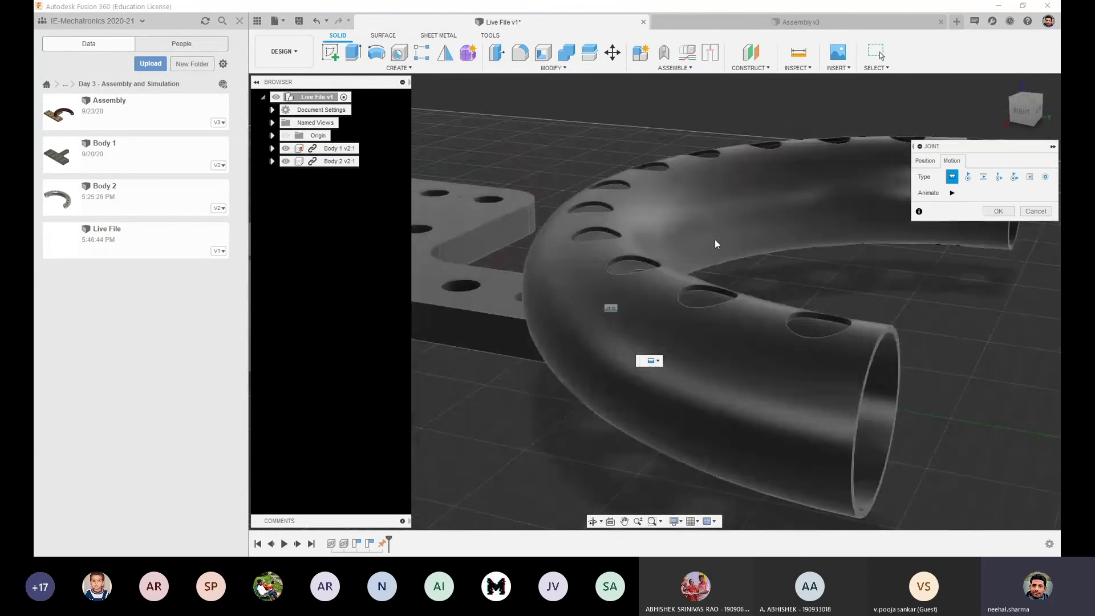
left_click(983, 177)
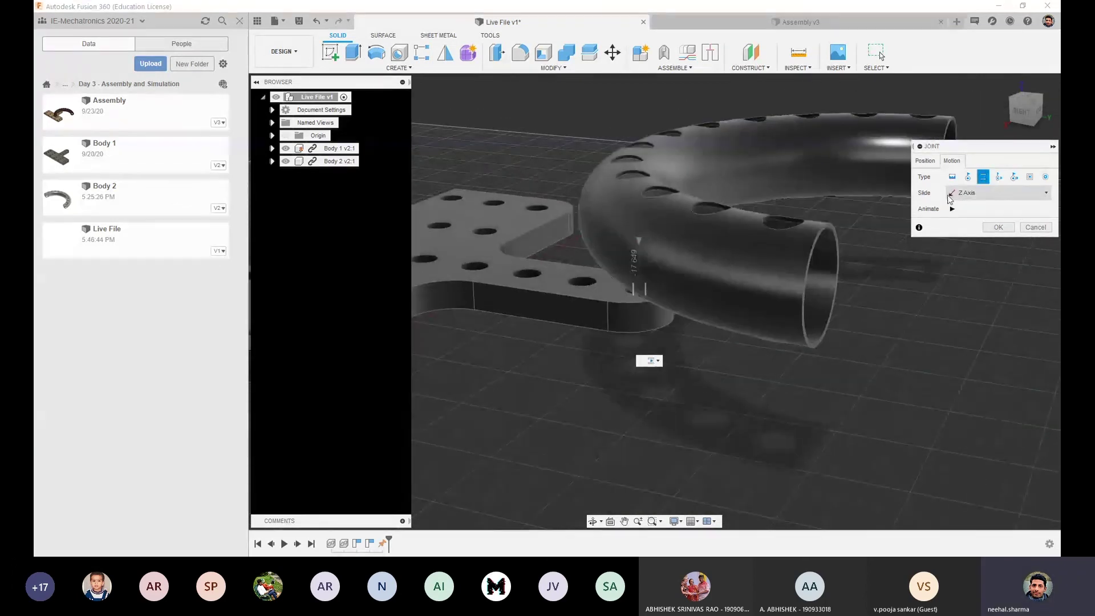
left_click(968, 178)
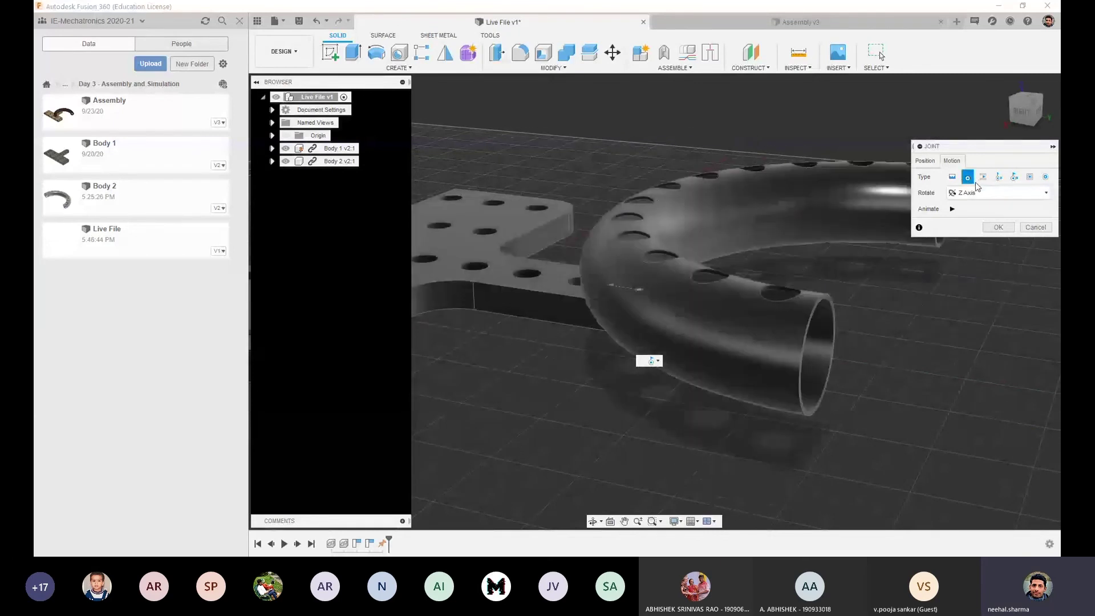
Try the X Axis as the revolute joint's rotation axis, preview its animation, and restore the Z Axis
left_click(977, 193)
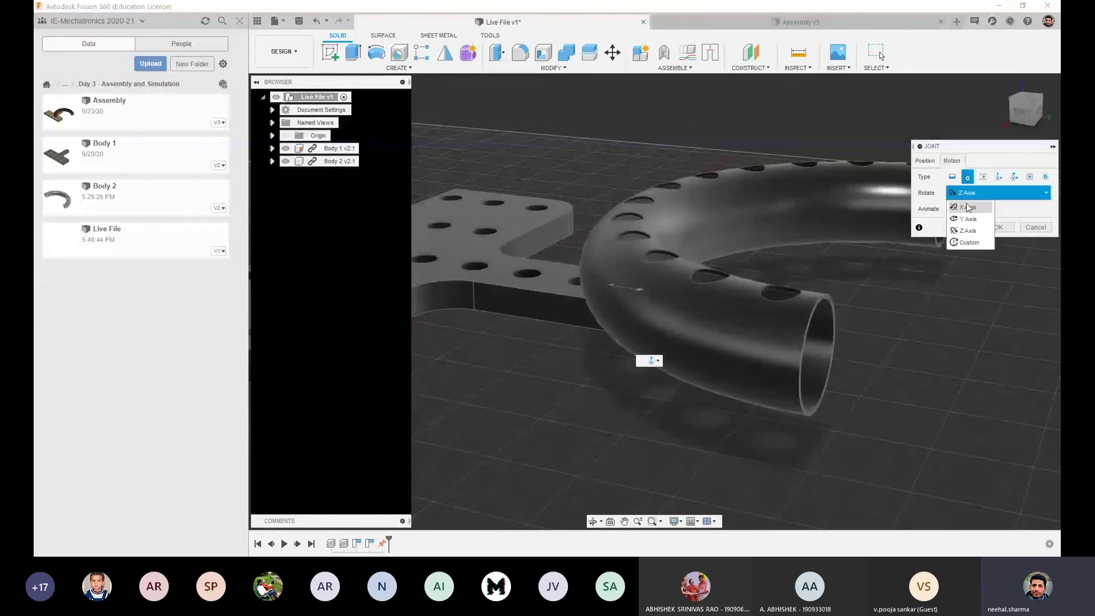
left_click(964, 205)
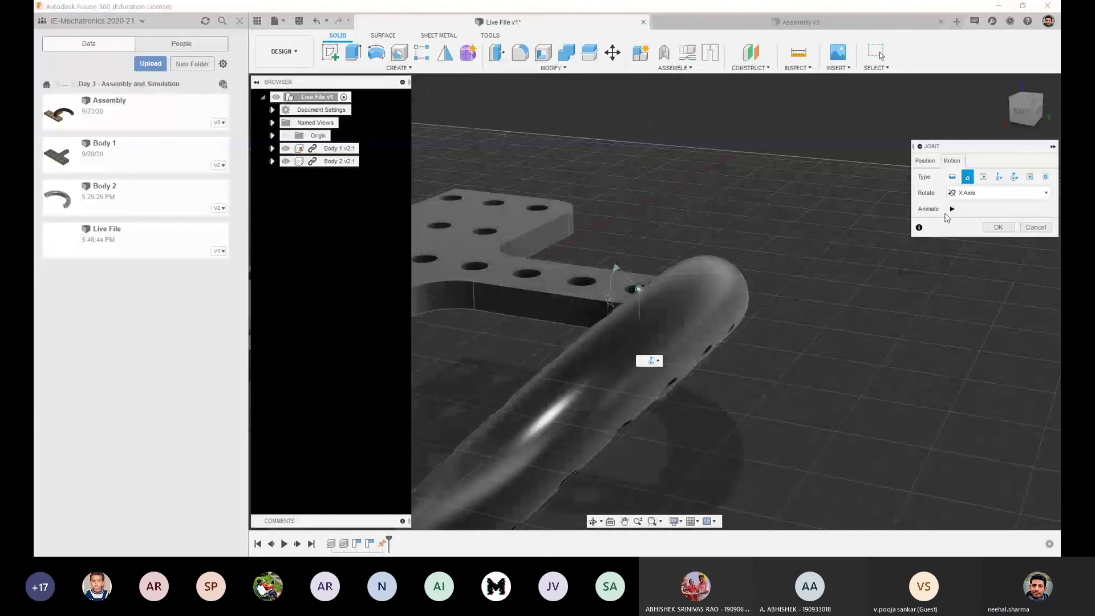
left_click(952, 209)
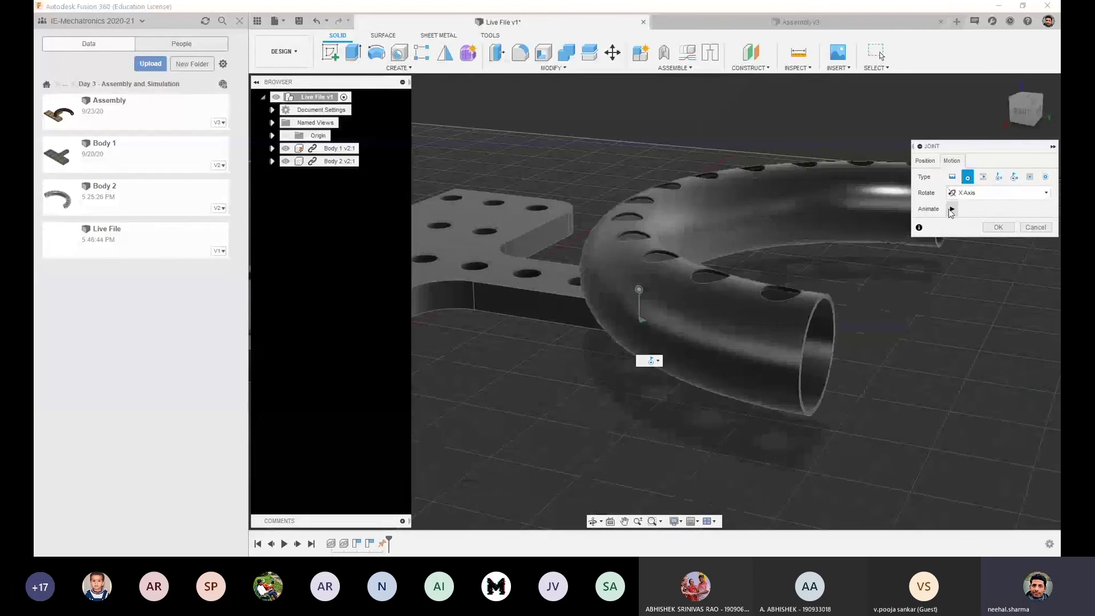
left_click(968, 192)
left_click(956, 227)
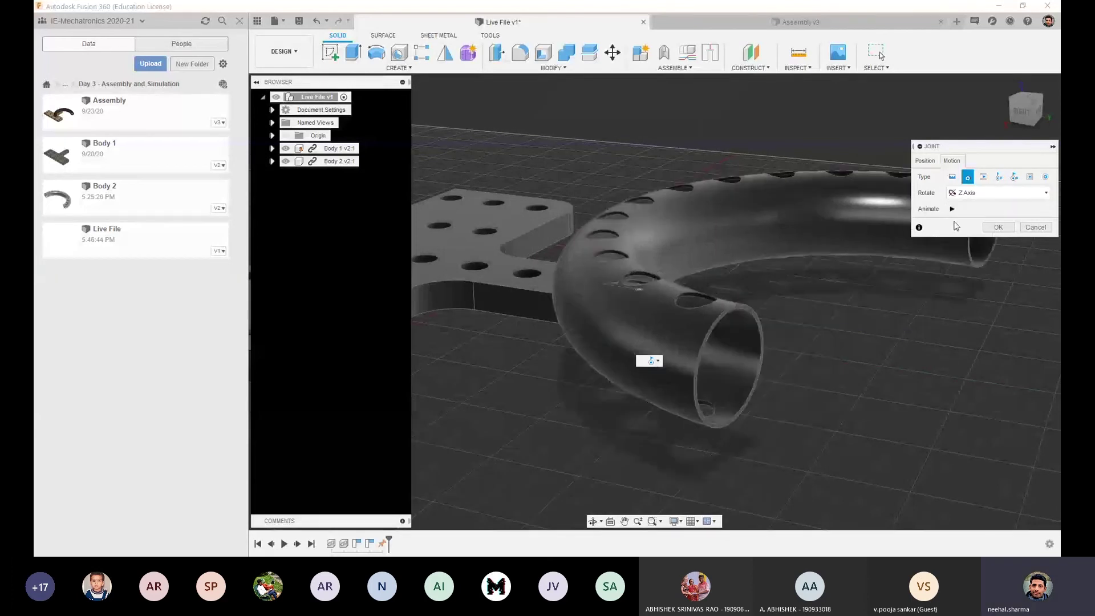
Animate the tube's rotation about the Z Axis, stop the preview, and accept the revolute joint
left_click(951, 210)
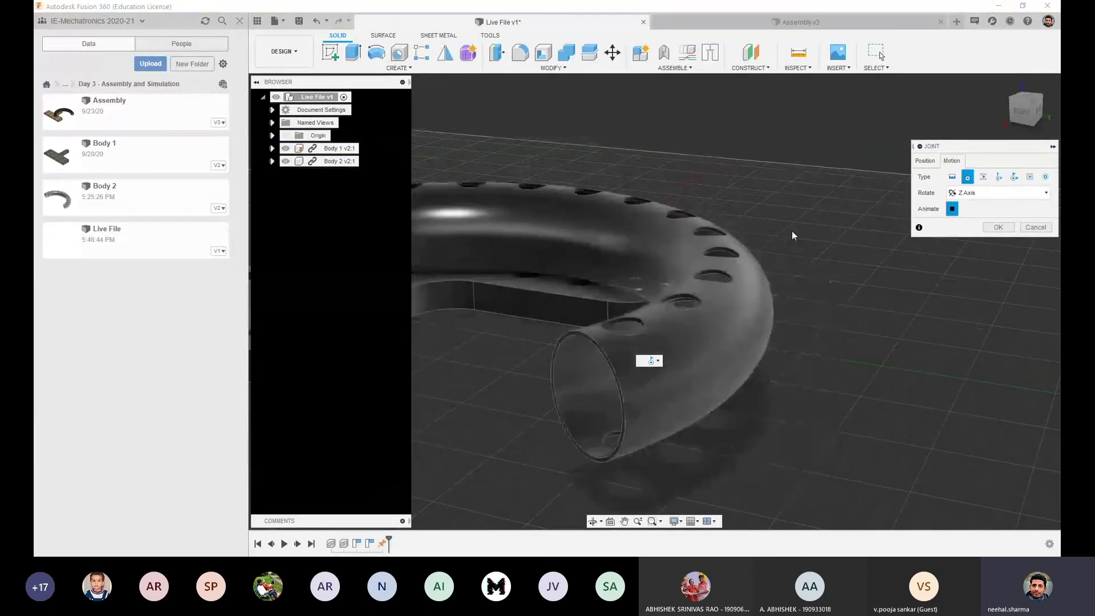
left_click(954, 211)
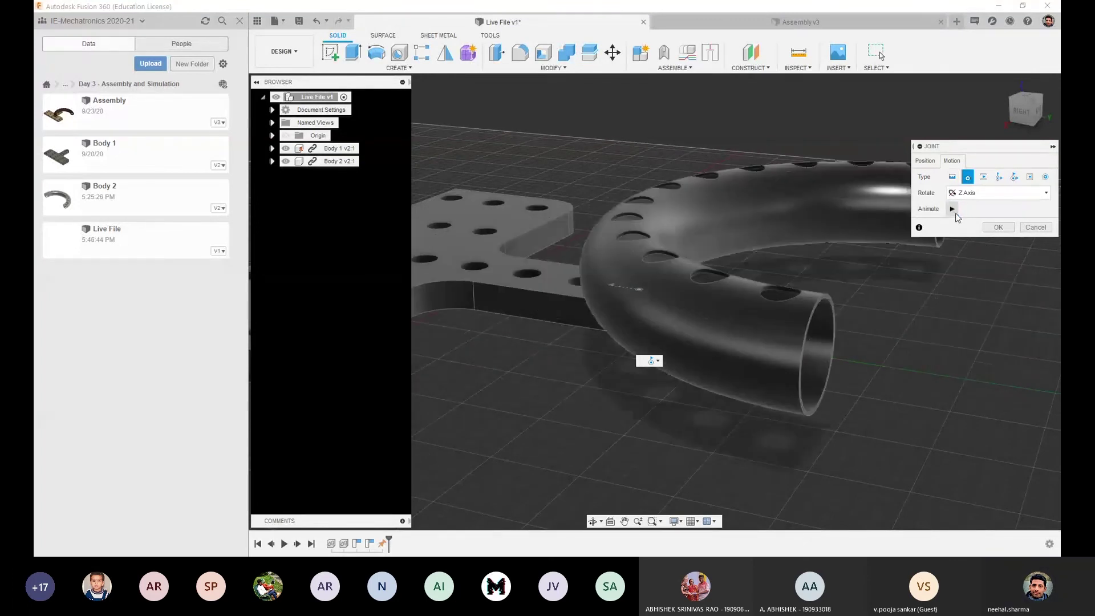
left_click(998, 228)
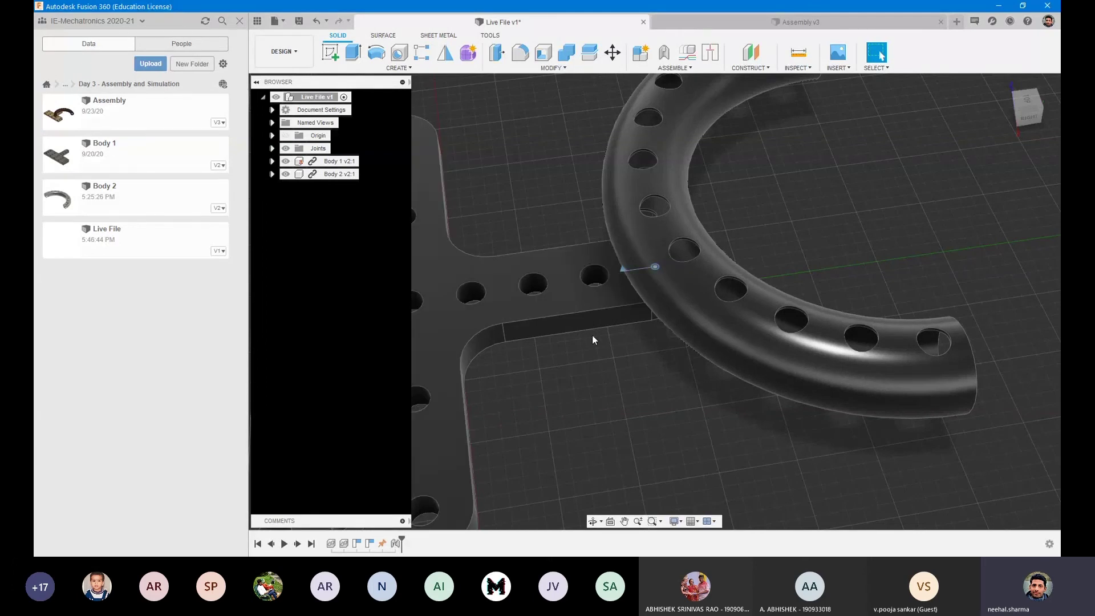
Swing the tube around its revolute joint and examine where it meets the end of the plate's arm
middle_click_drag(594, 337, 788, 395, "shift")
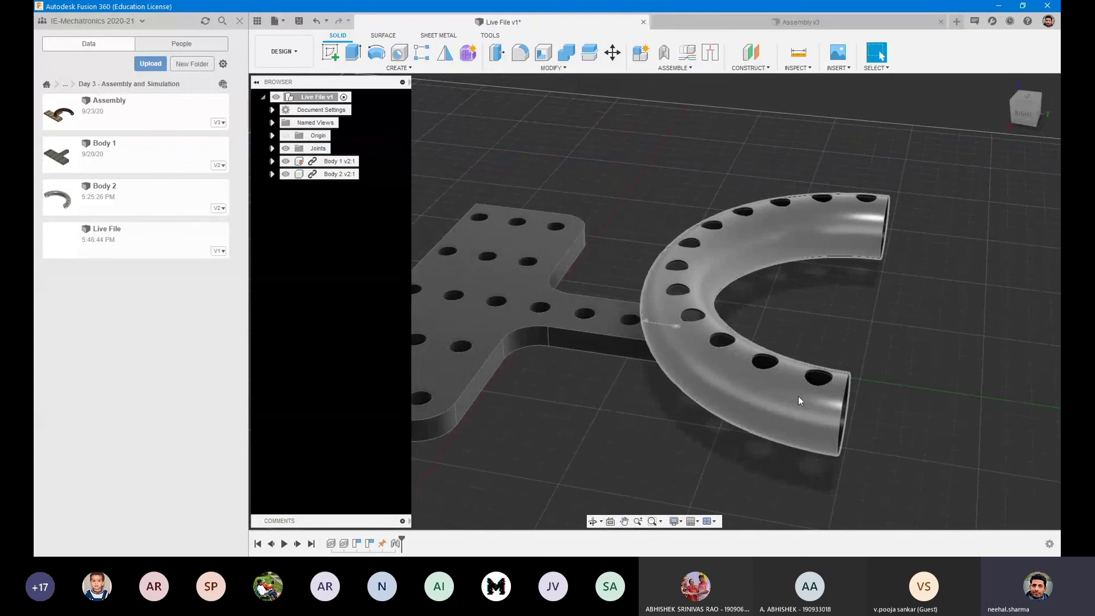
left_click_drag(798, 395, 676, 282)
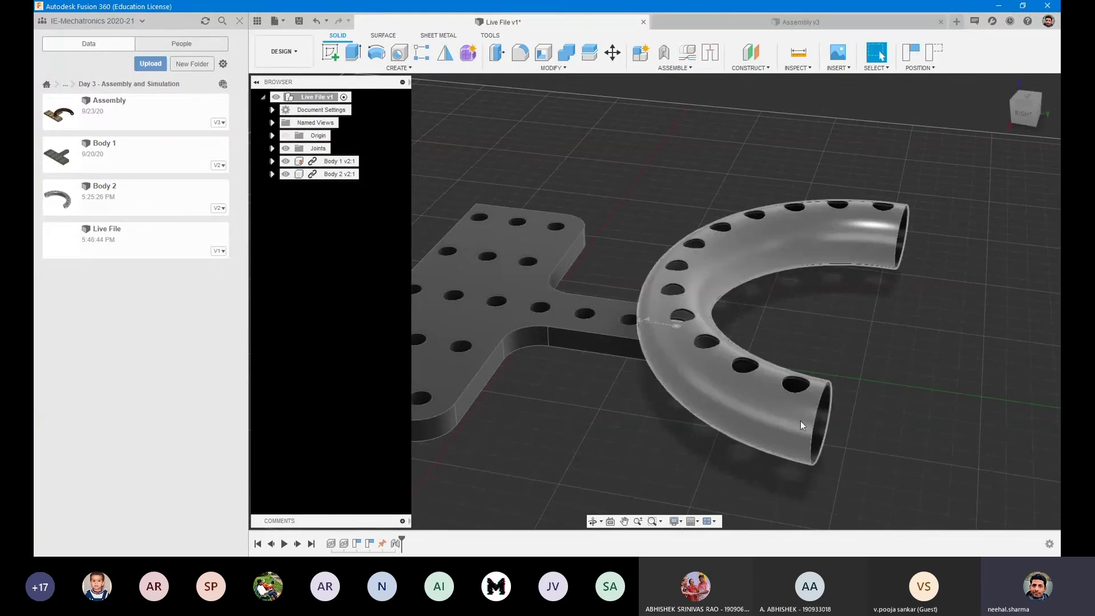
left_click_drag(724, 423, 661, 181)
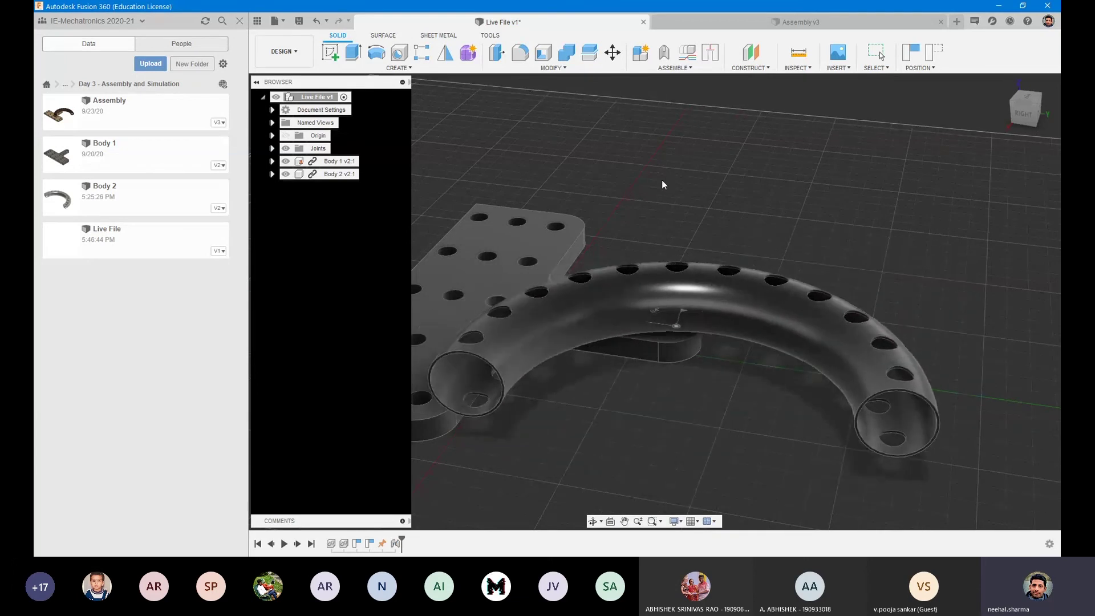
scroll(646, 313, "up", 5)
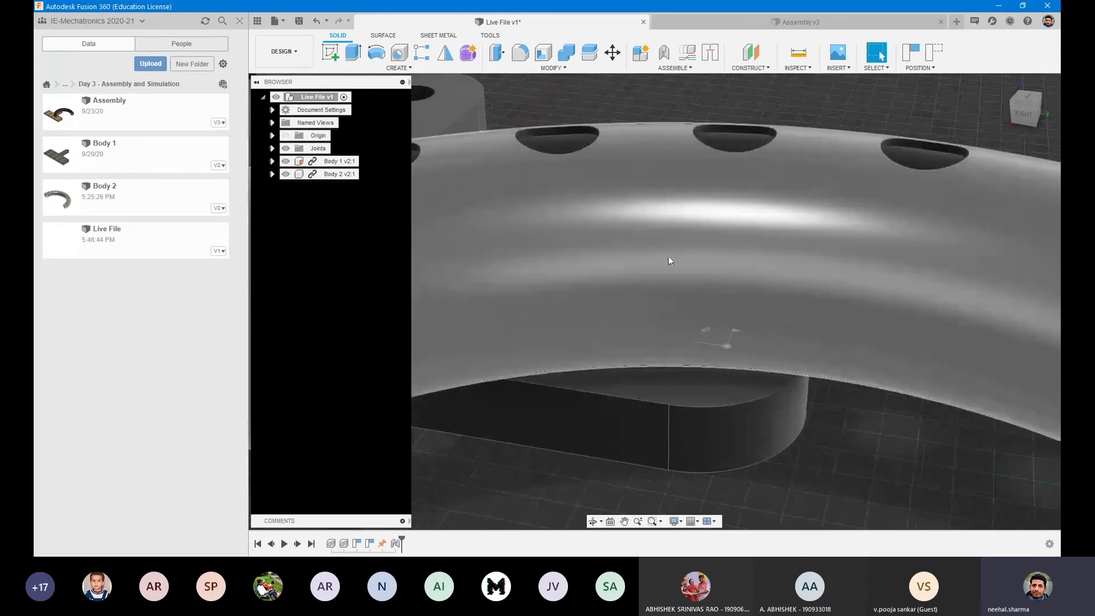
middle_click_drag(668, 256, 697, 300)
middle_click_drag(750, 330, 660, 311)
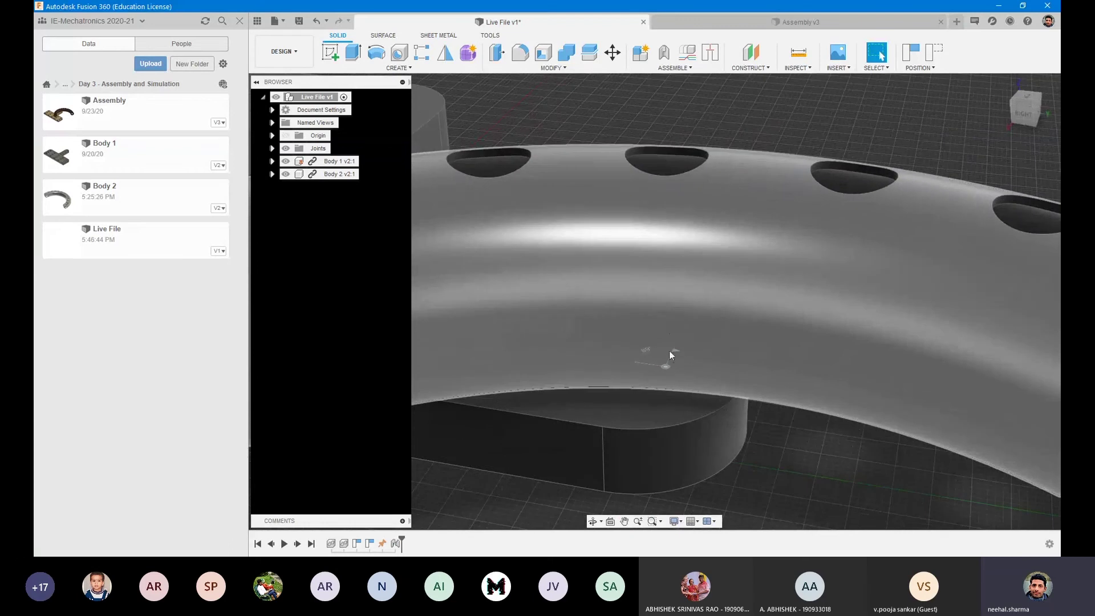
middle_click_drag(655, 349, 705, 290, "shift")
scroll(553, 251, "down", 4)
scroll(552, 251, "down", 4)
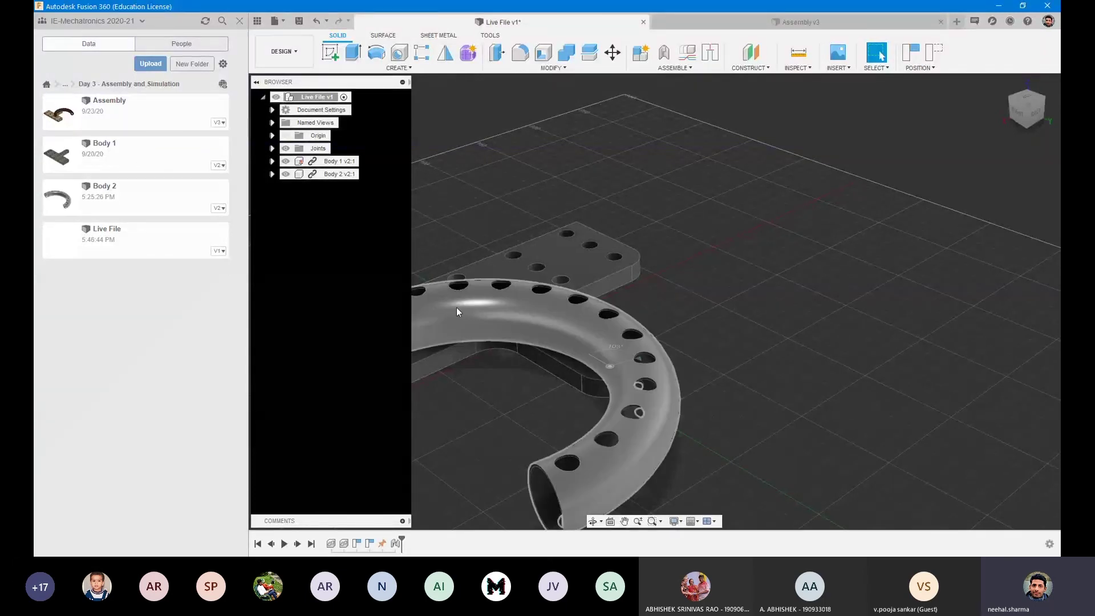
Rotate the tube back and forth over the plate again to check its motion about the middle hole
left_click_drag(457, 307, 549, 368)
middle_click_drag(755, 306, 803, 243)
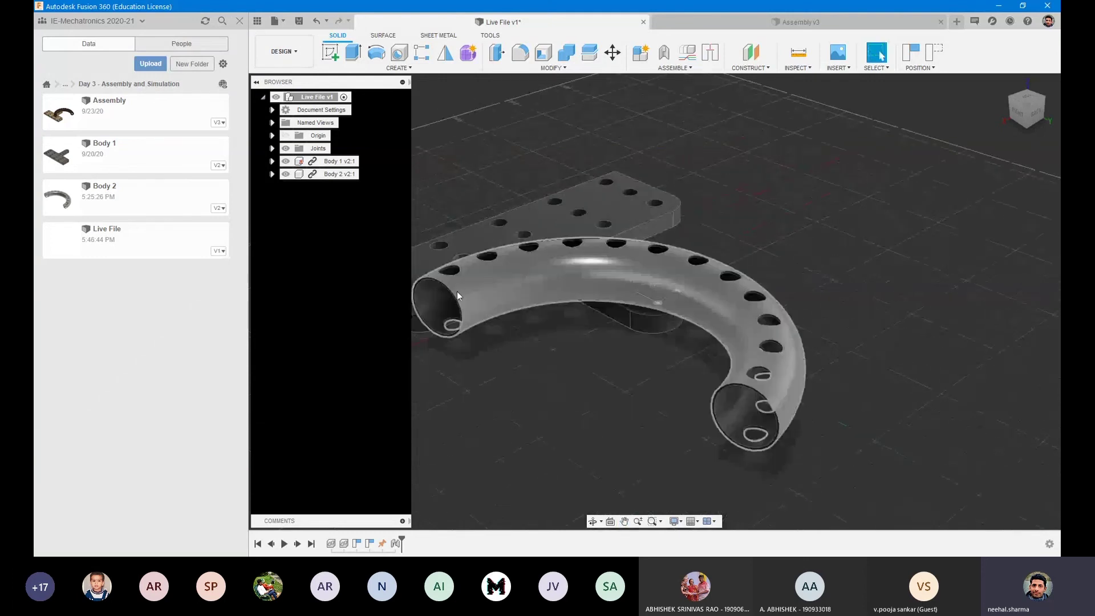
left_click_drag(457, 294, 792, 281)
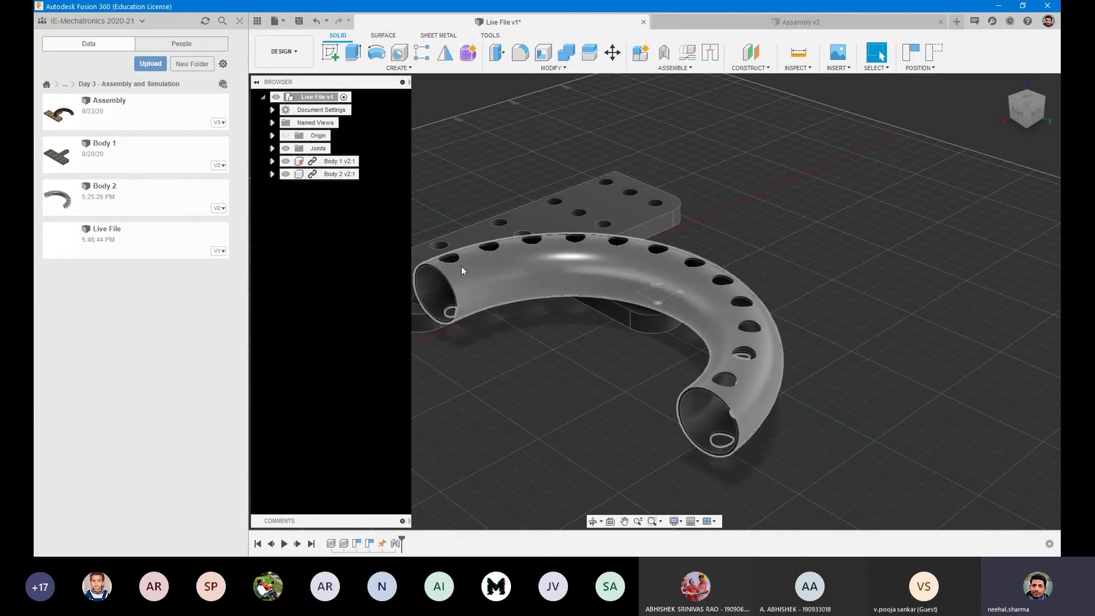
scroll(454, 257, "up", 5)
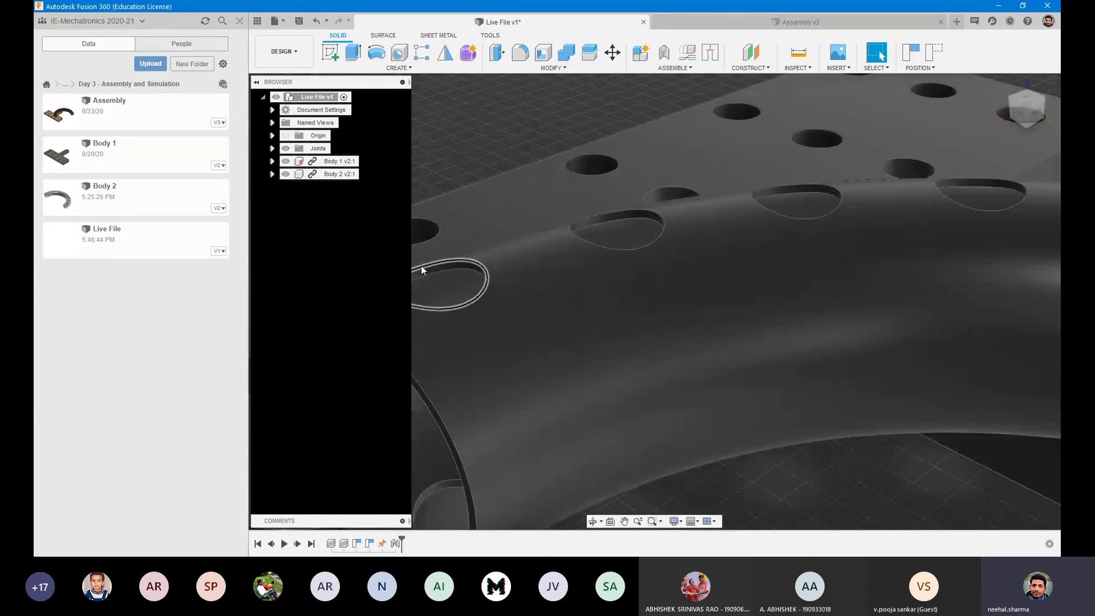
scroll(453, 285, "down", 5)
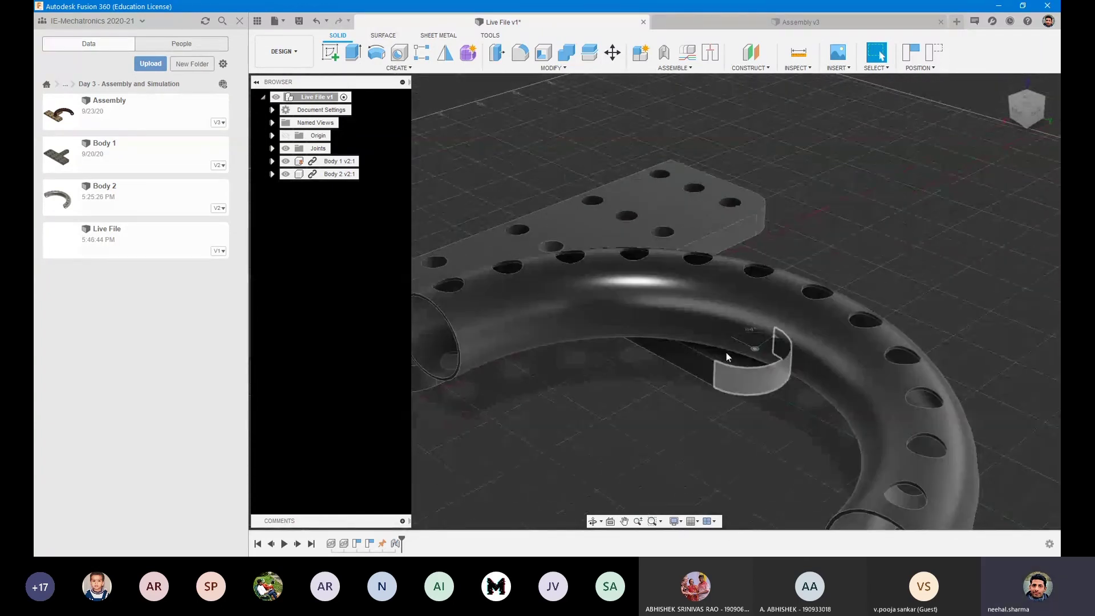
Open the joint between tube and plate for editing and examine its current alignment
double_click(397, 544)
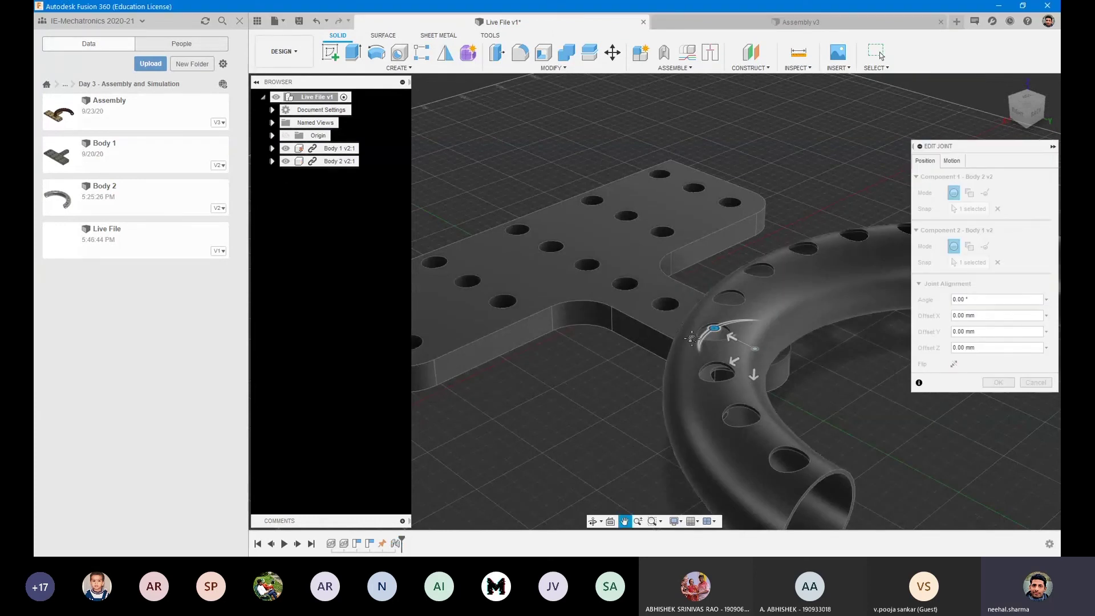
middle_click_drag(710, 340, 552, 321)
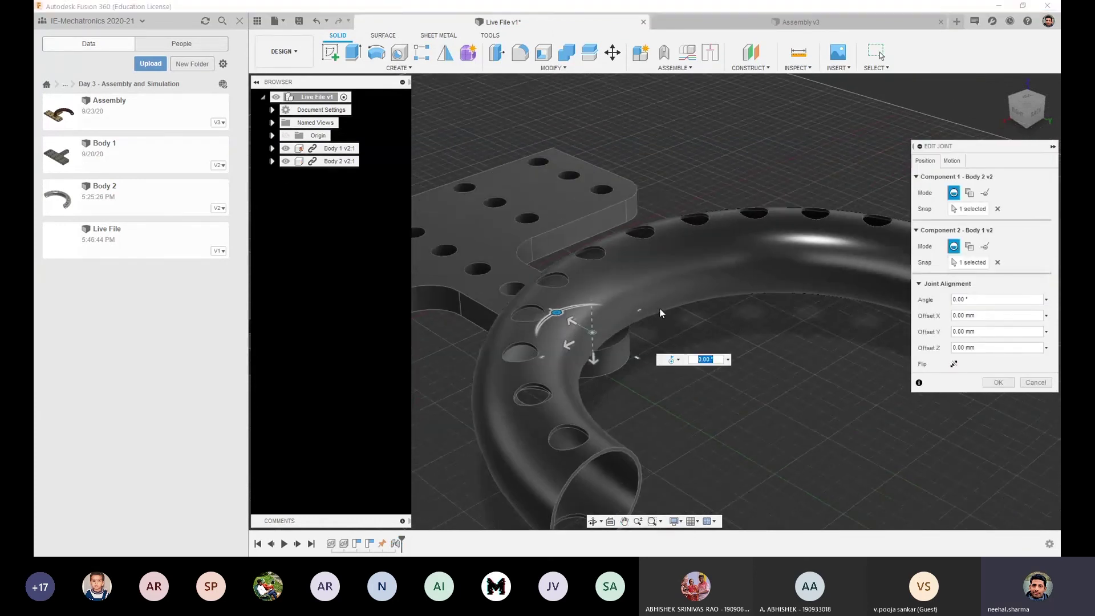
scroll(592, 327, "up", 3)
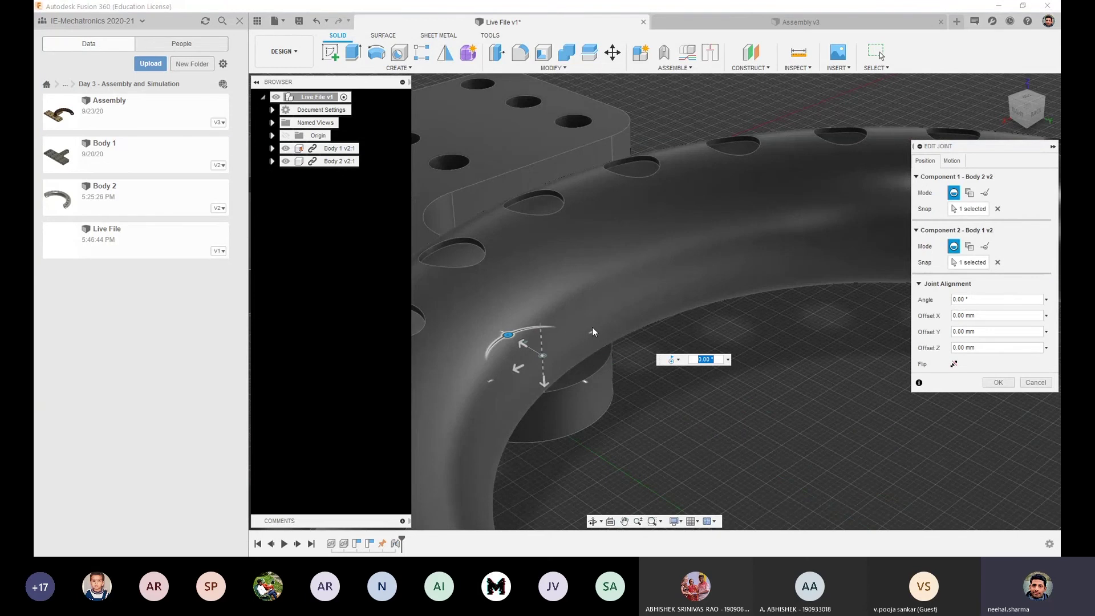
scroll(611, 341, "down", 4)
scroll(612, 341, "down", 2)
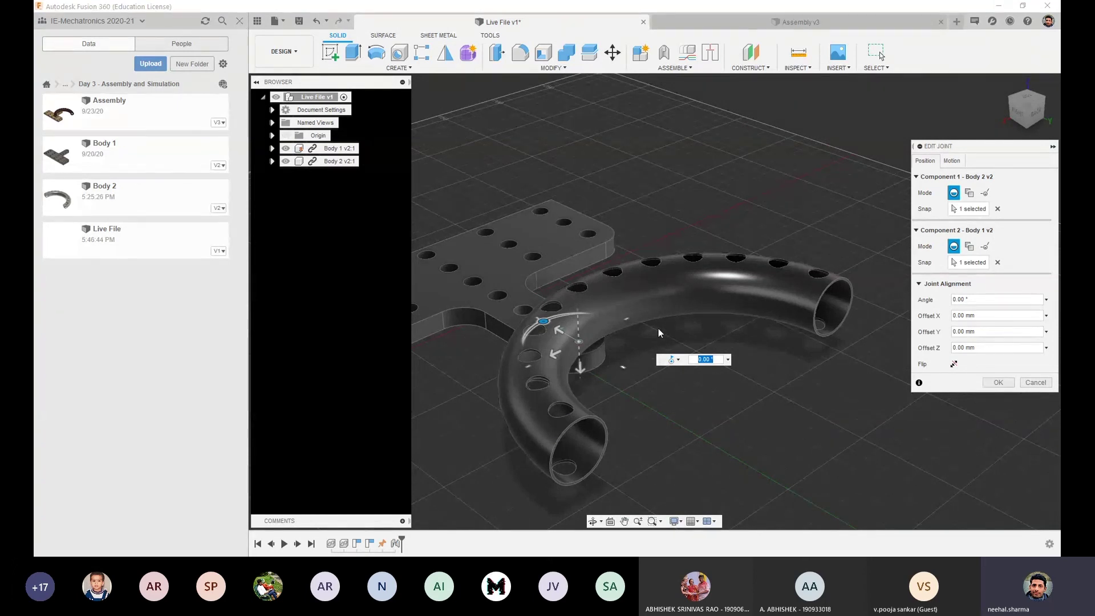
Try replacing the first component's joint snap with the hole at the very end of the tube
left_click(997, 209)
scroll(453, 269, "up", 6)
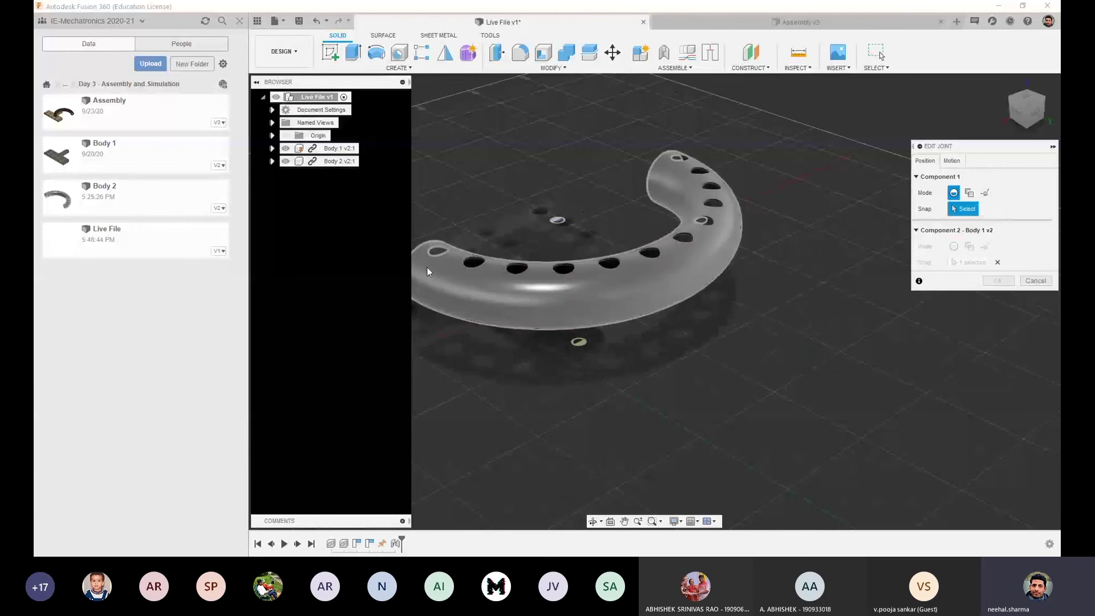
scroll(453, 269, "up", 2)
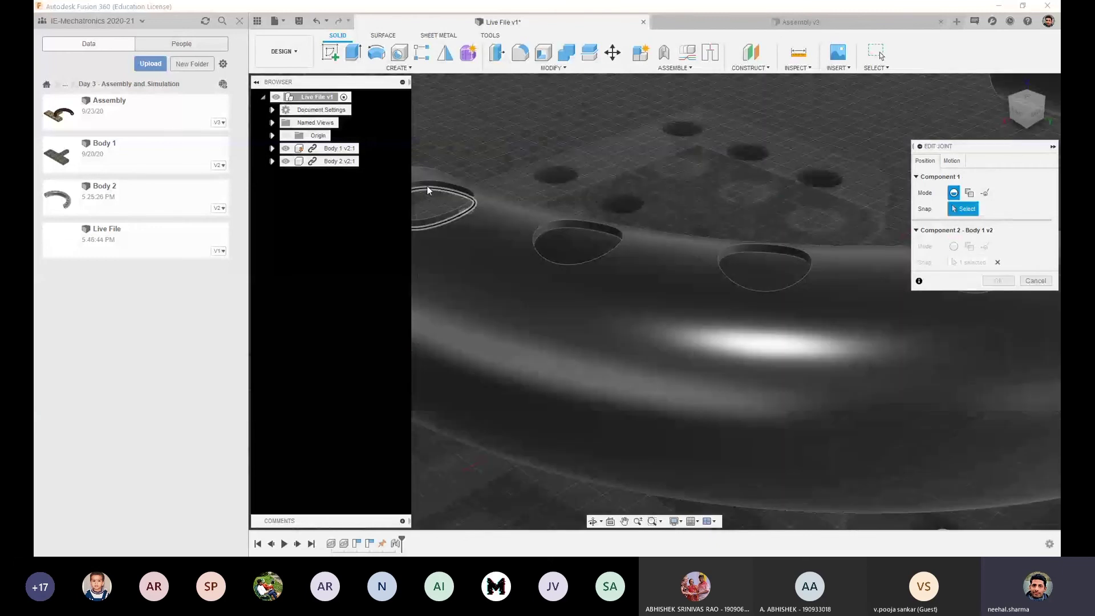
scroll(426, 186, "up", 4)
left_click(437, 183)
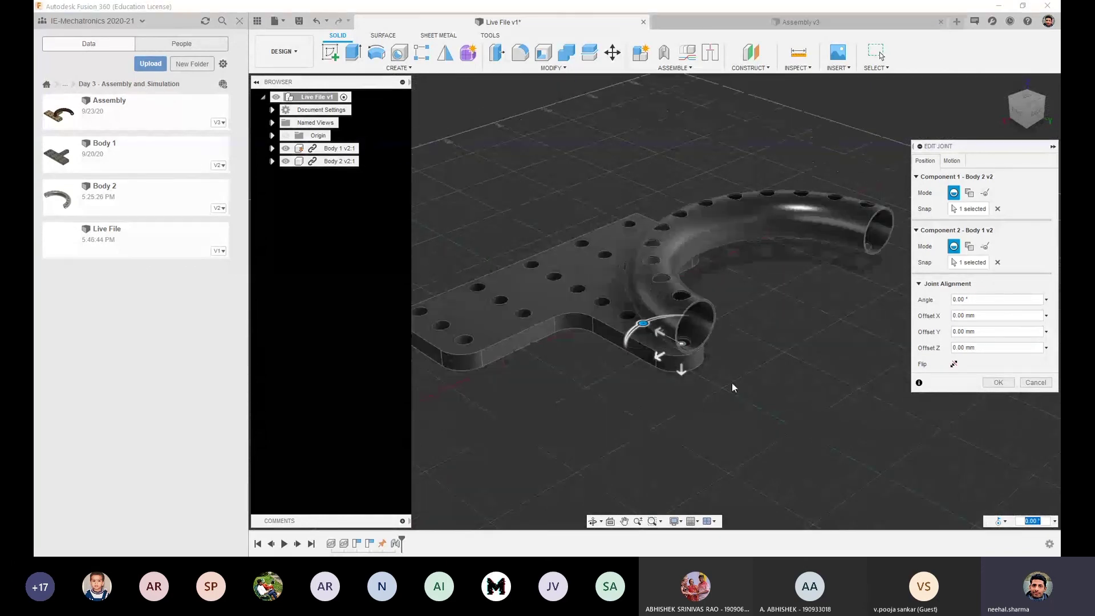
Snap the first component's joint to the fourth hole from the tube's end, flip the tube above the plate, and accept the joint edit
left_click(998, 209)
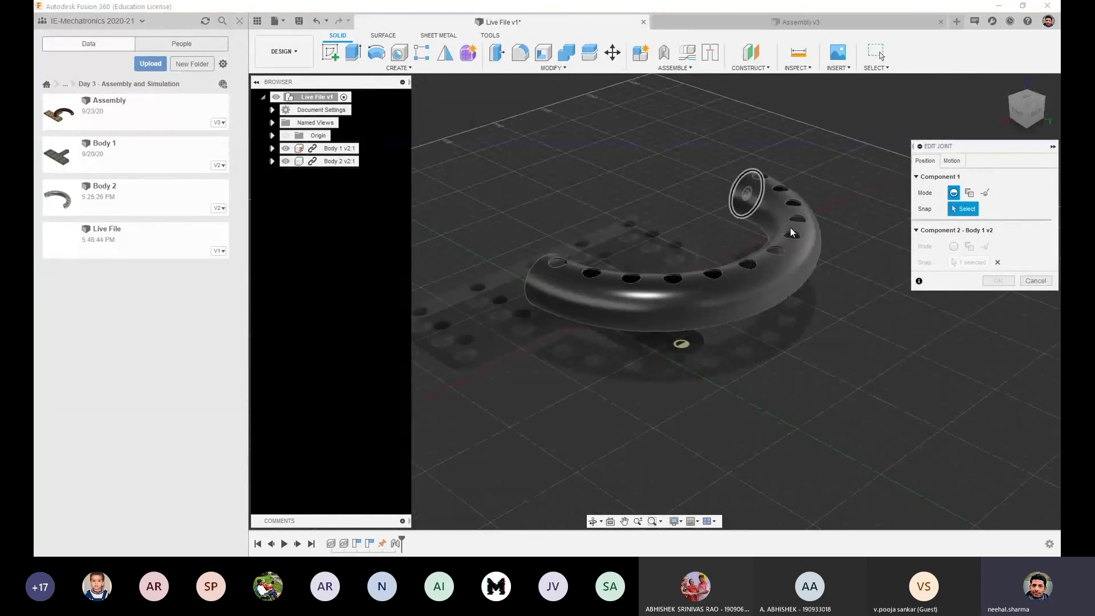
scroll(789, 227, "up", 4)
scroll(829, 265, "up", 3)
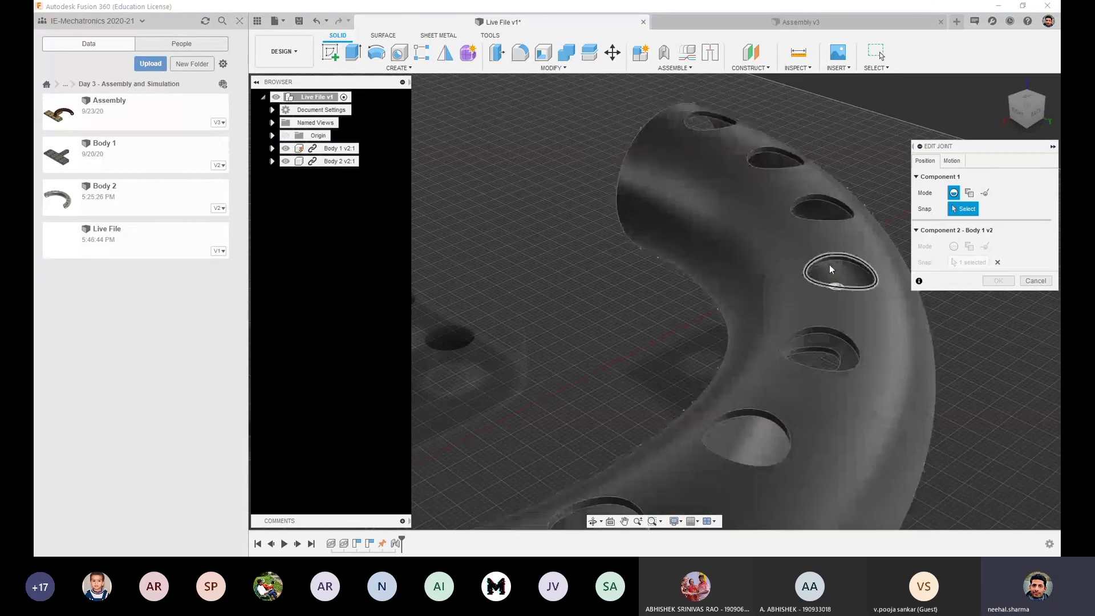
scroll(829, 262, "up", 2)
scroll(835, 257, "up", 3)
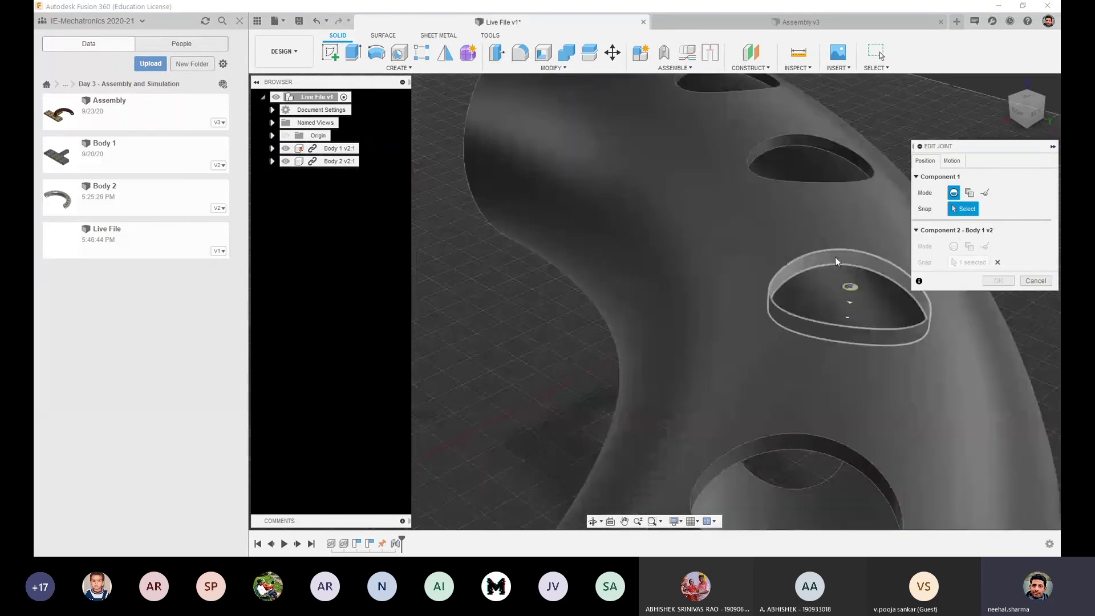
left_click(835, 256)
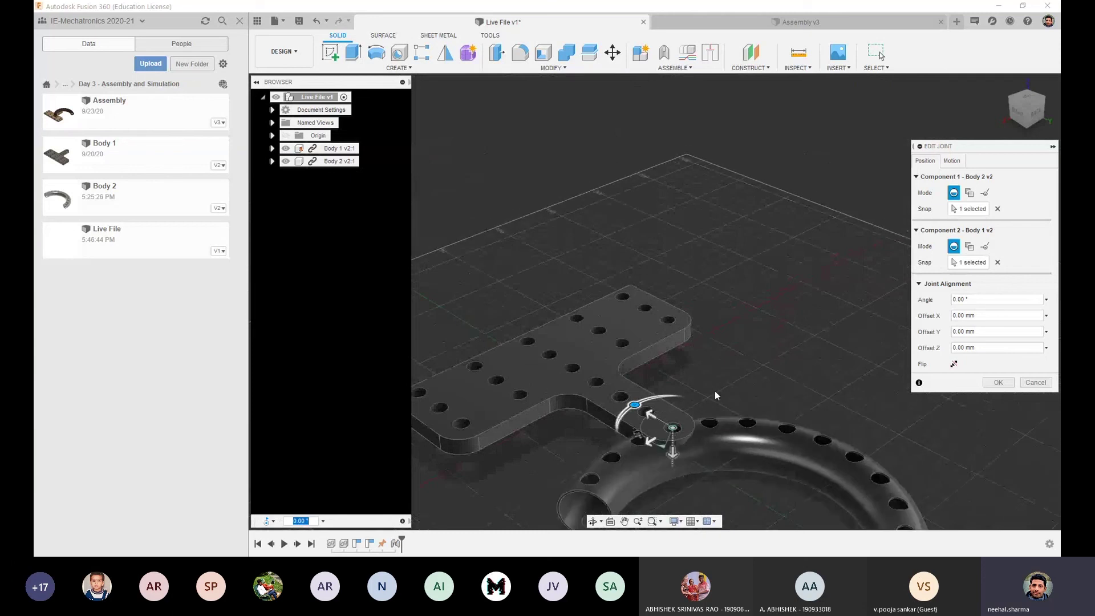
left_click(955, 365)
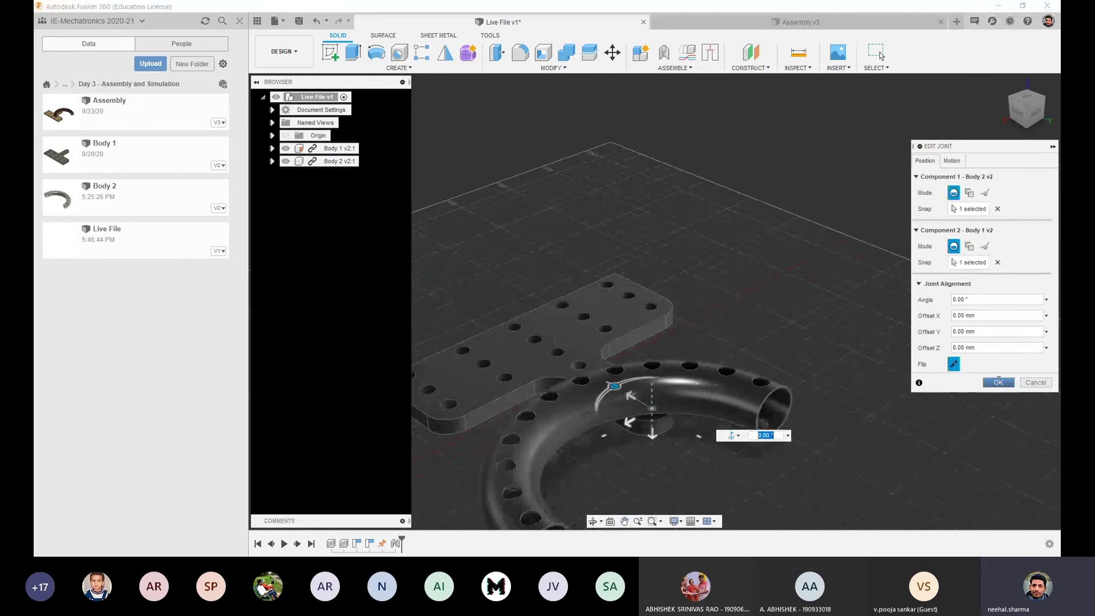
left_click(998, 381)
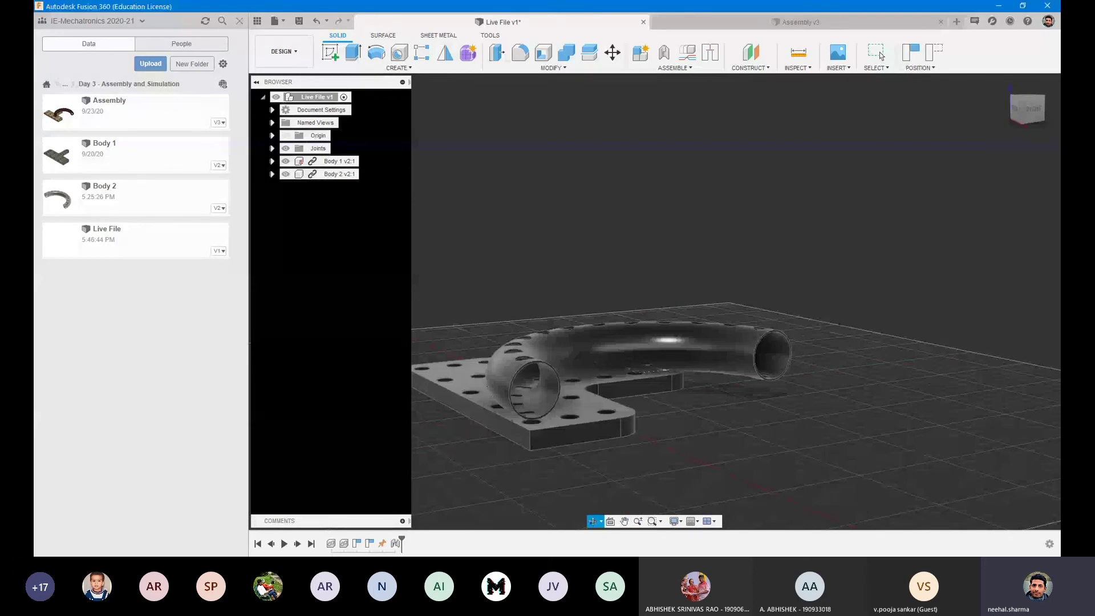
Swing the tube about its off-centre joint hole to check the edited revolute motion over the plate
middle_click_drag(796, 317, 803, 339, "shift")
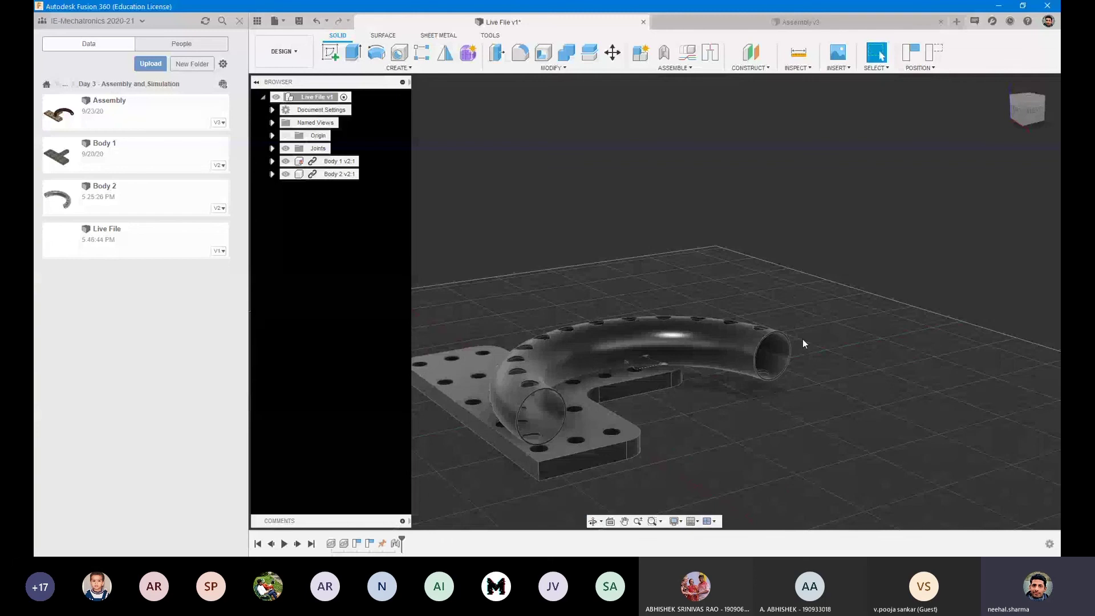
middle_click_drag(802, 343, 710, 421, "shift")
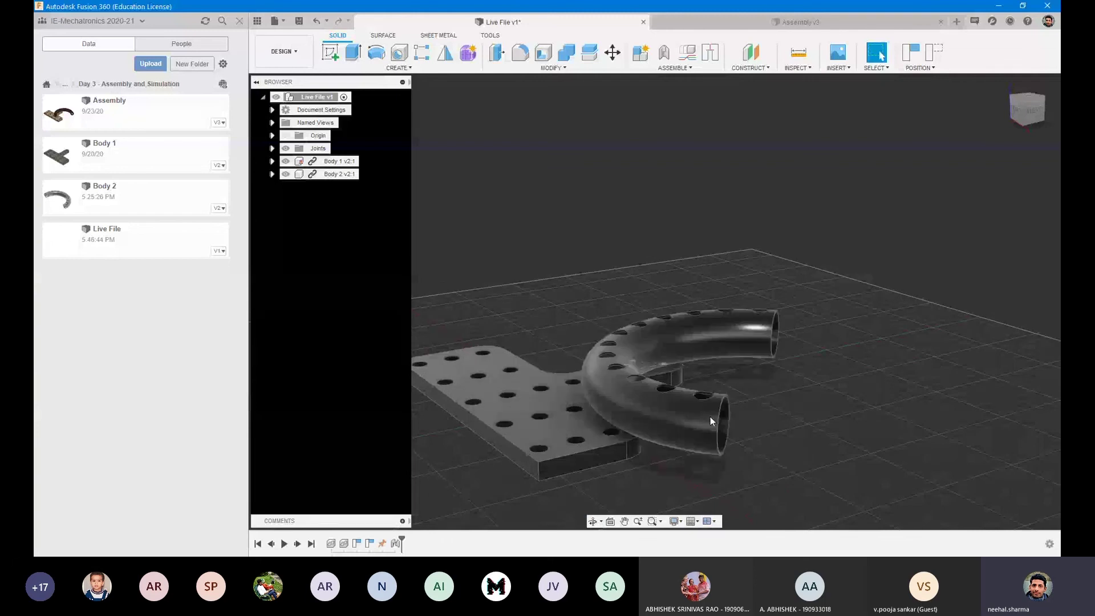
Swing the tube to different angles about its revolute joint, capturing its position at two of them
left_click_drag(710, 417, 771, 276)
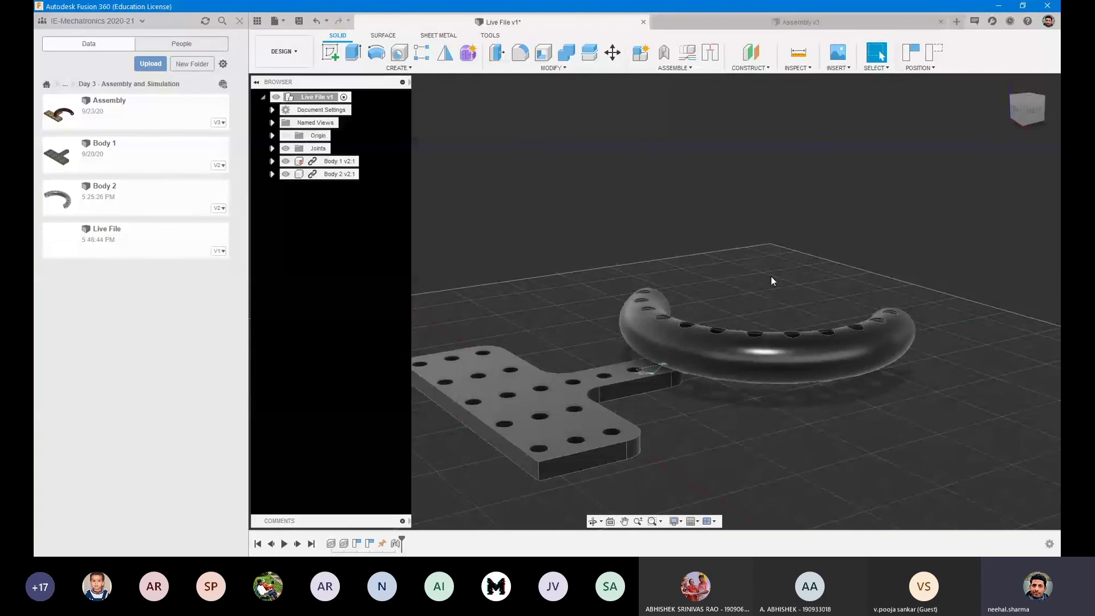
left_click(911, 55)
middle_click_drag(808, 222, 610, 312, "shift")
left_click_drag(610, 309, 800, 164)
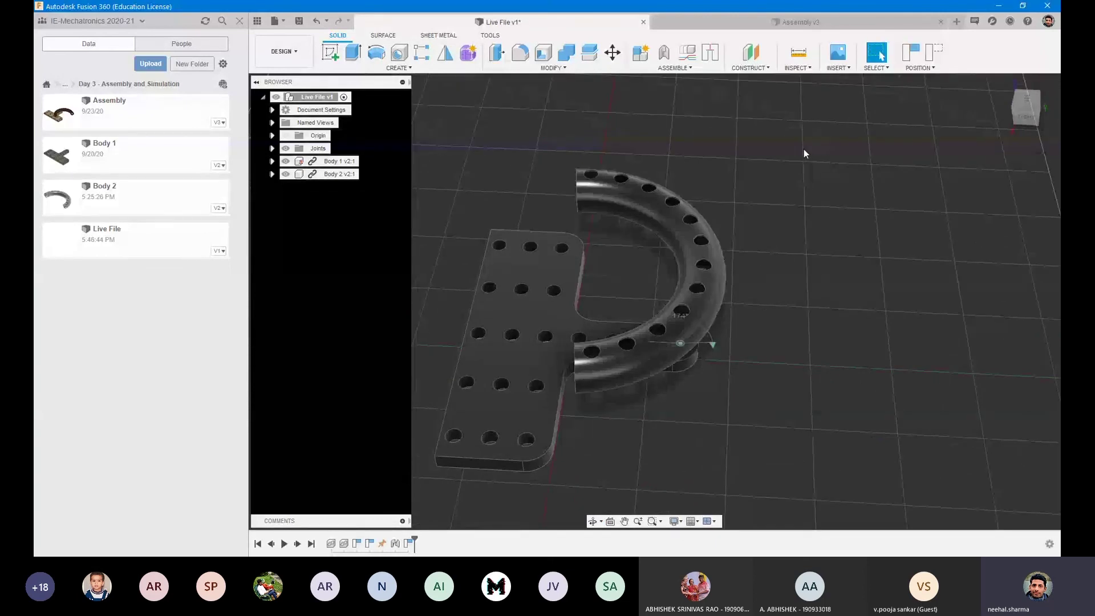
left_click(919, 55)
left_click_drag(594, 201, 662, 367)
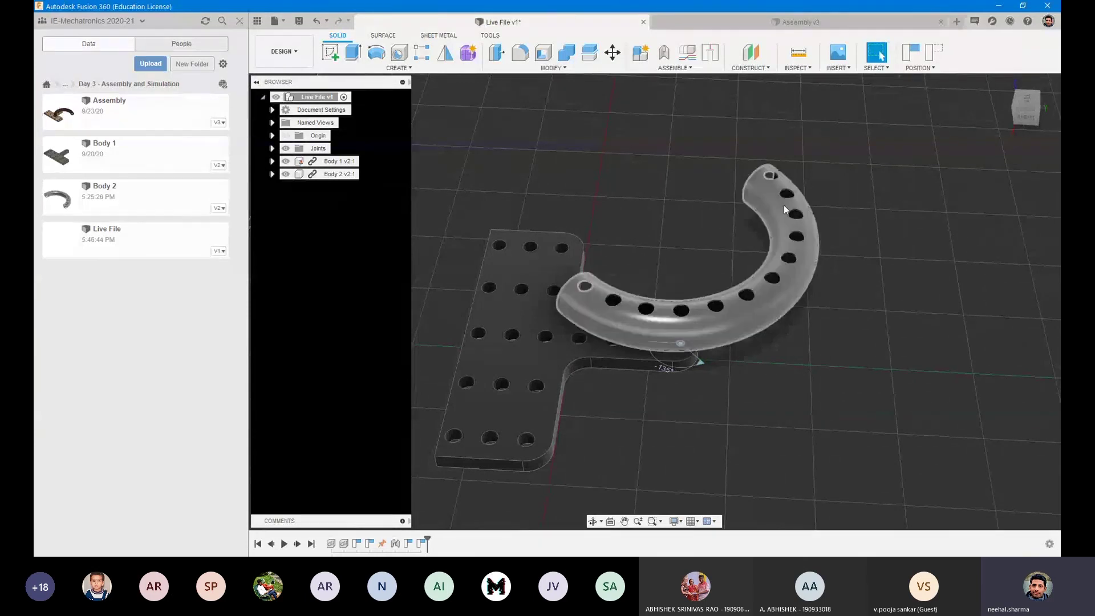
left_click_drag(784, 204, 750, 364)
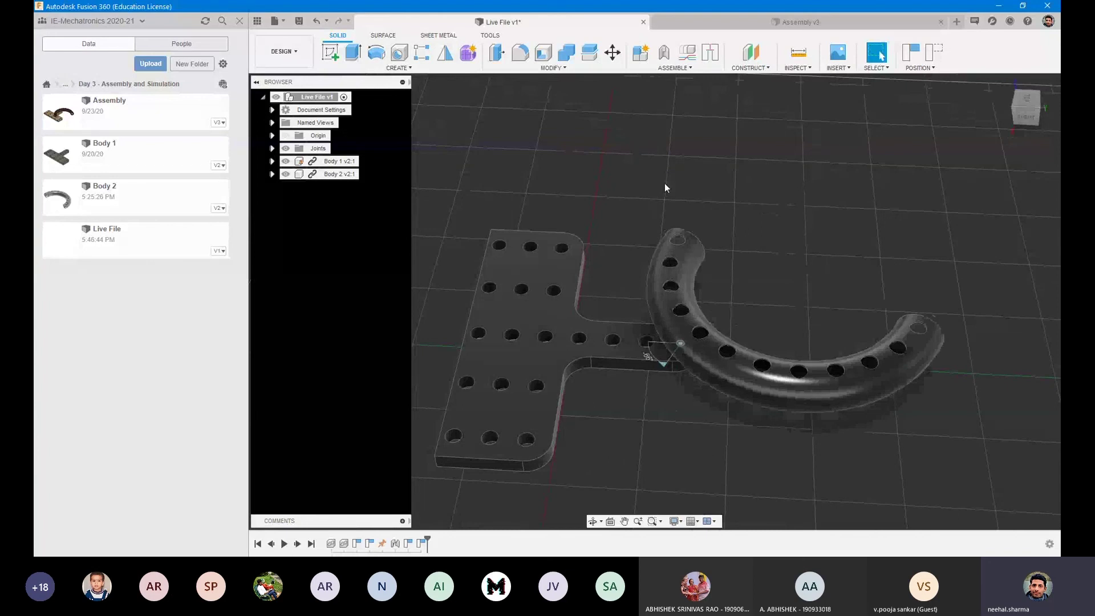
Start a motion study and add the revolute joint between the tube and the plate's arm to it
left_click(674, 68)
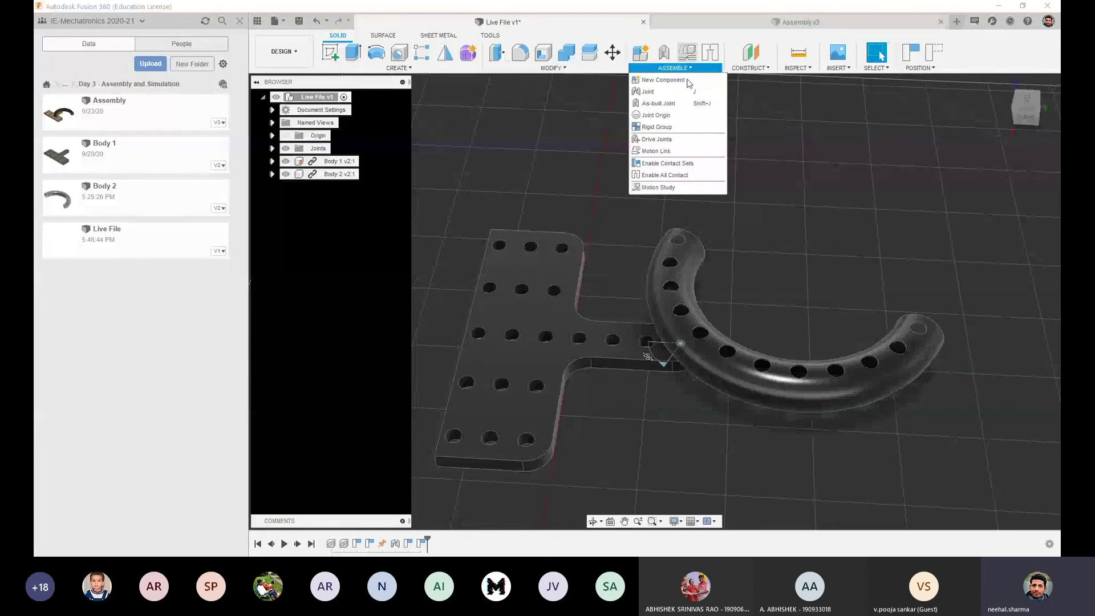
left_click(662, 191)
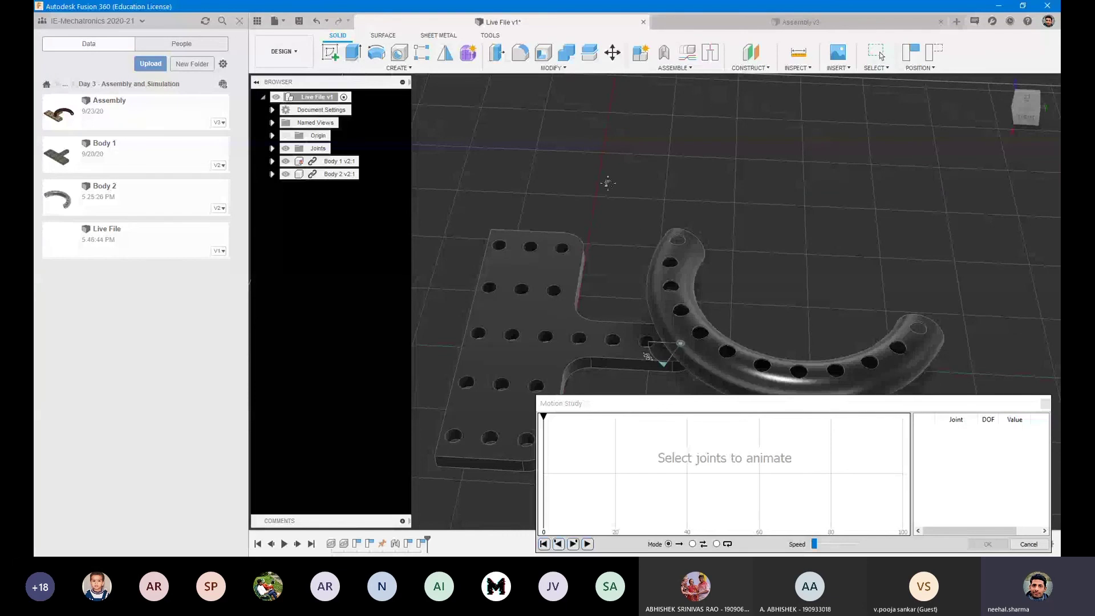
middle_click_drag(658, 276, 608, 183)
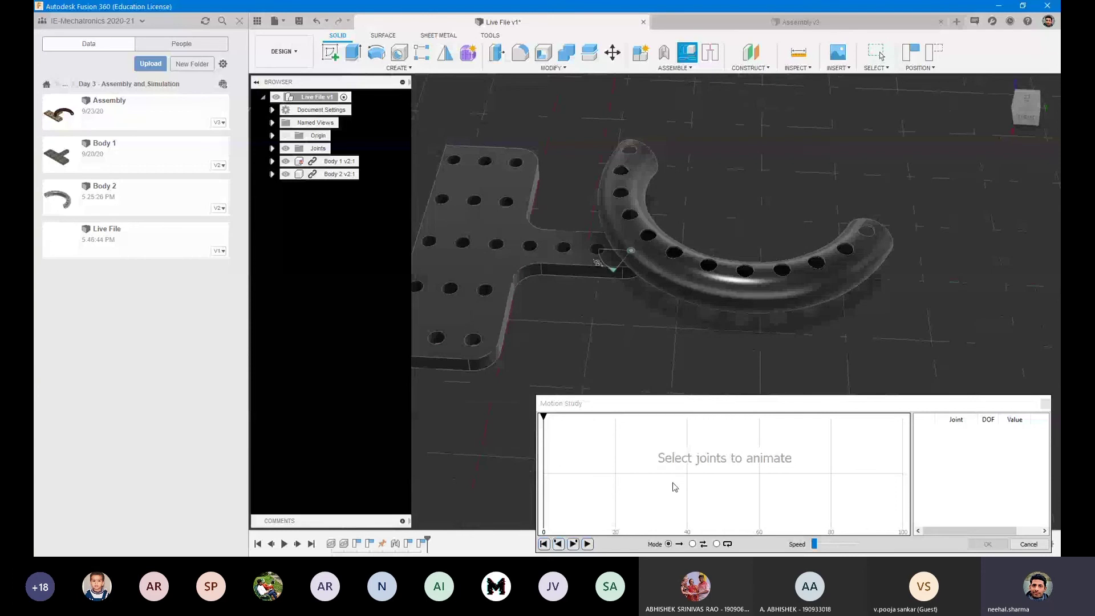
left_click(626, 259)
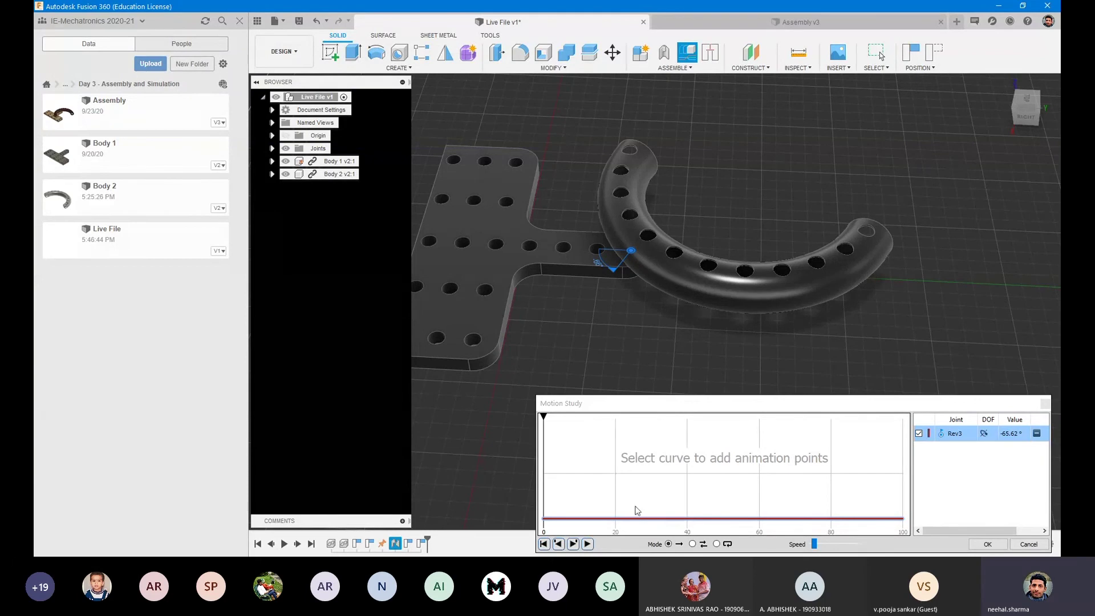
Add an animation point at step 18 on the joint's curve and set its angle to 80°
left_click(607, 519)
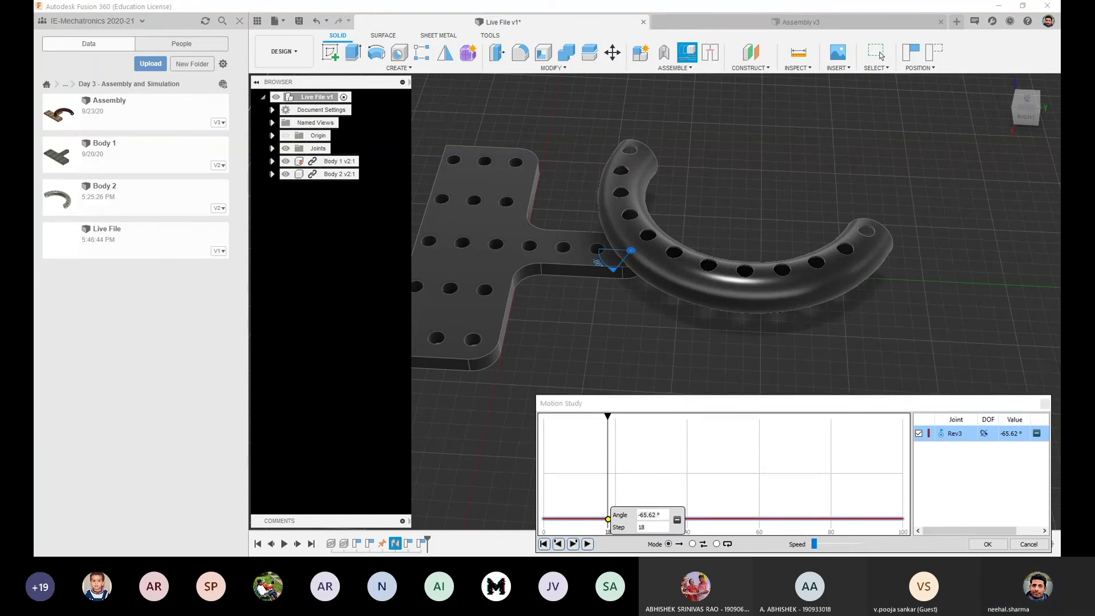
left_click(648, 452)
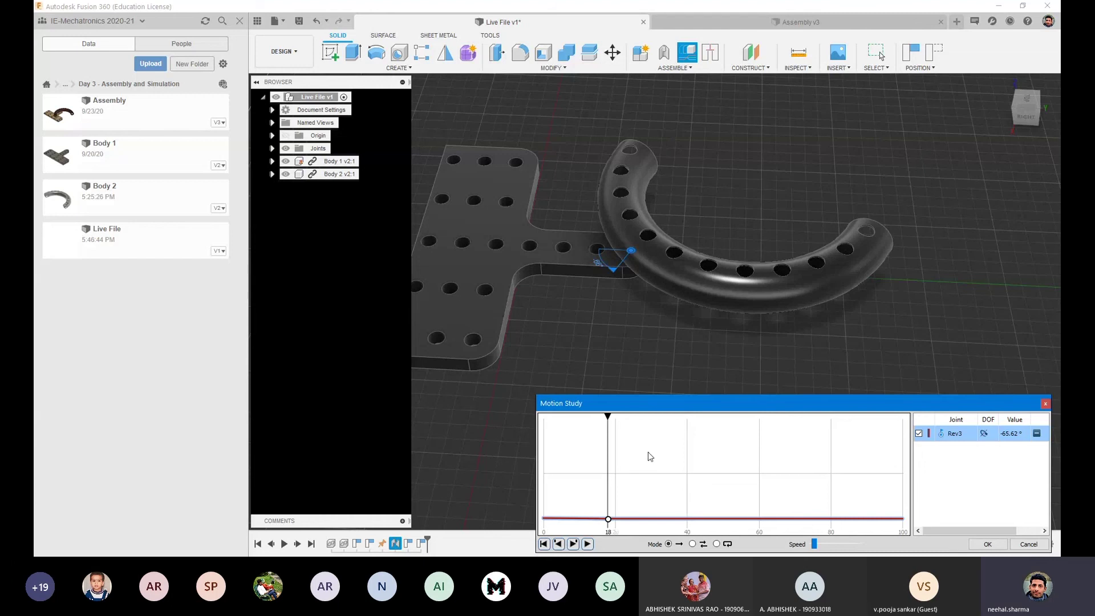
left_click(608, 520)
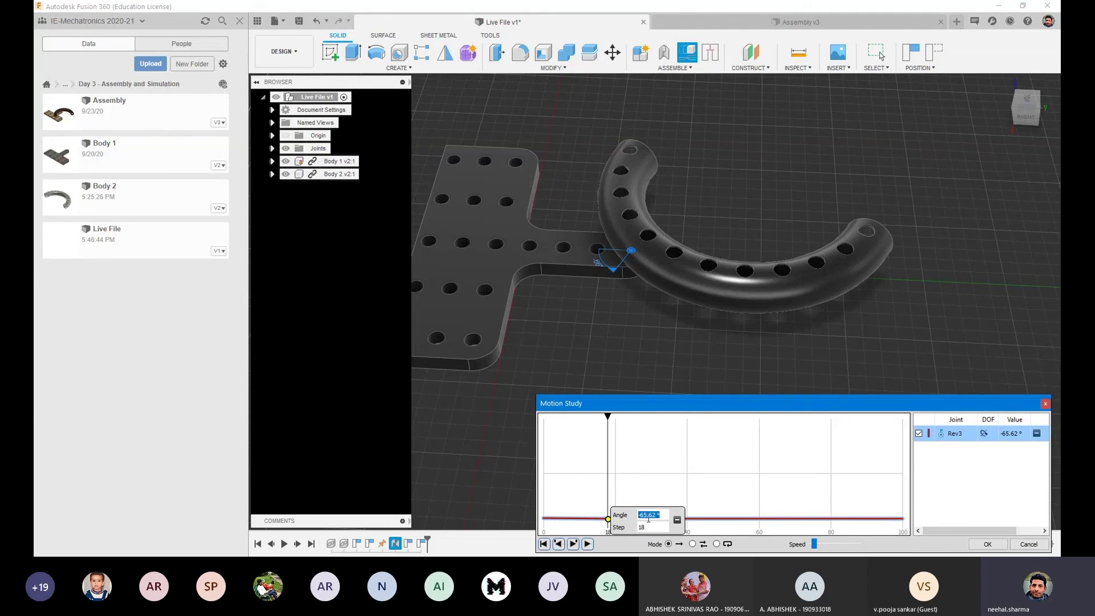
type("80")
key("Return")
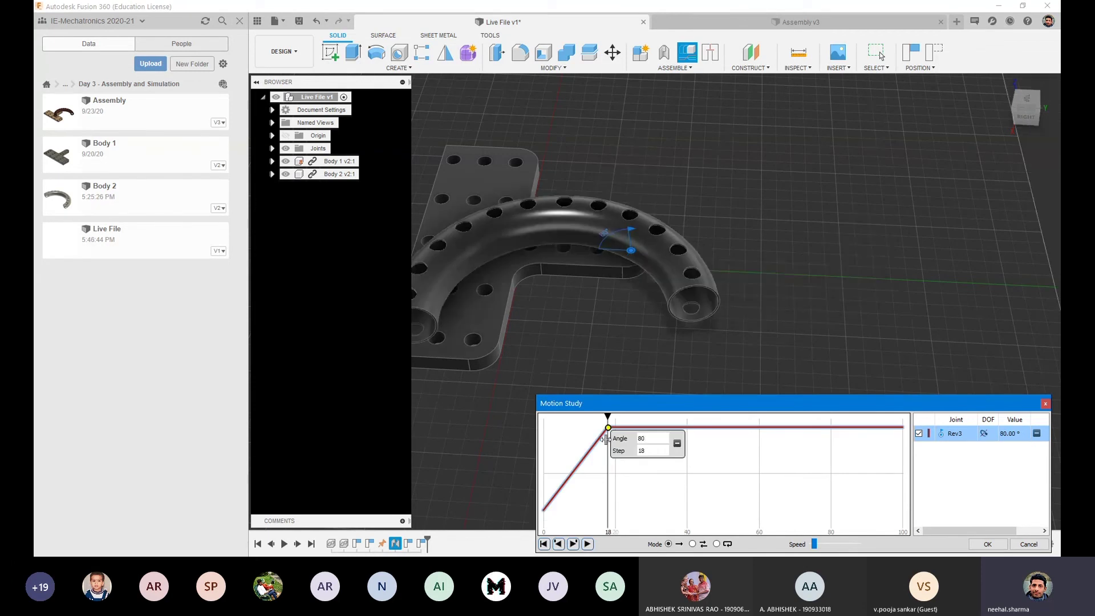
Add an animation point at step 43 on the joint's curve with an angle of -80°
left_click(685, 489)
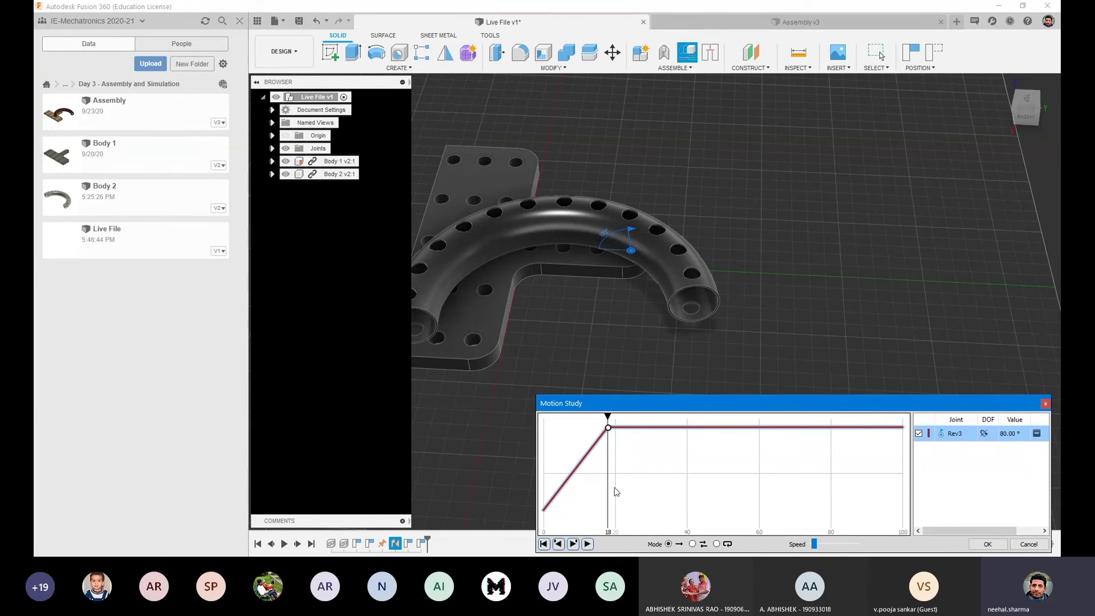
left_click(702, 427)
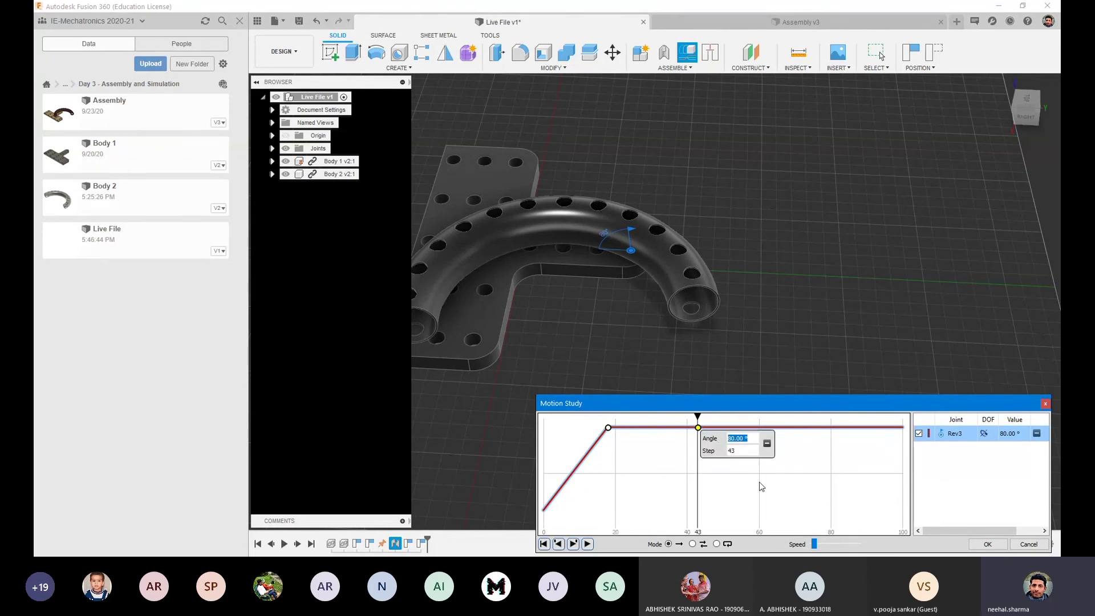
type("-80")
key("Return")
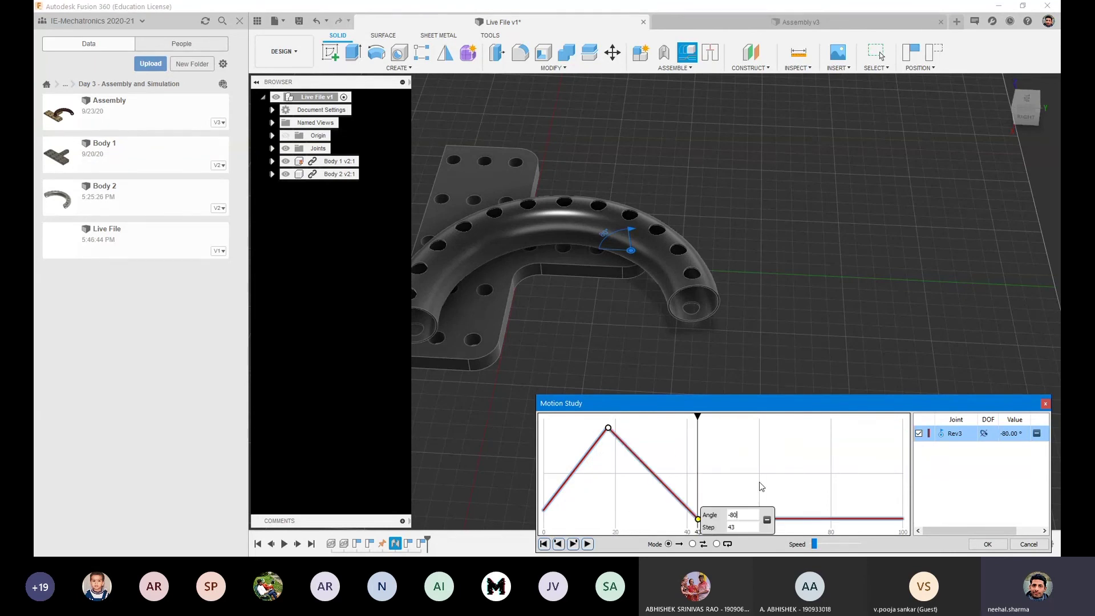
Add two more animation points to the joint's curve: 150° at step 70 and -20° at step 91
left_click(797, 520)
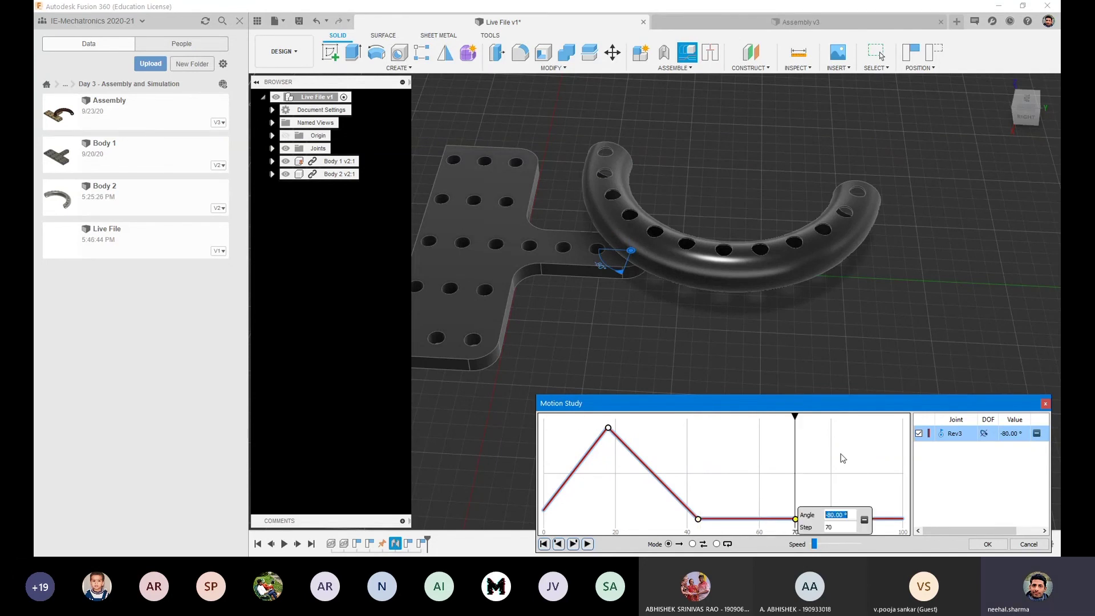
type("150")
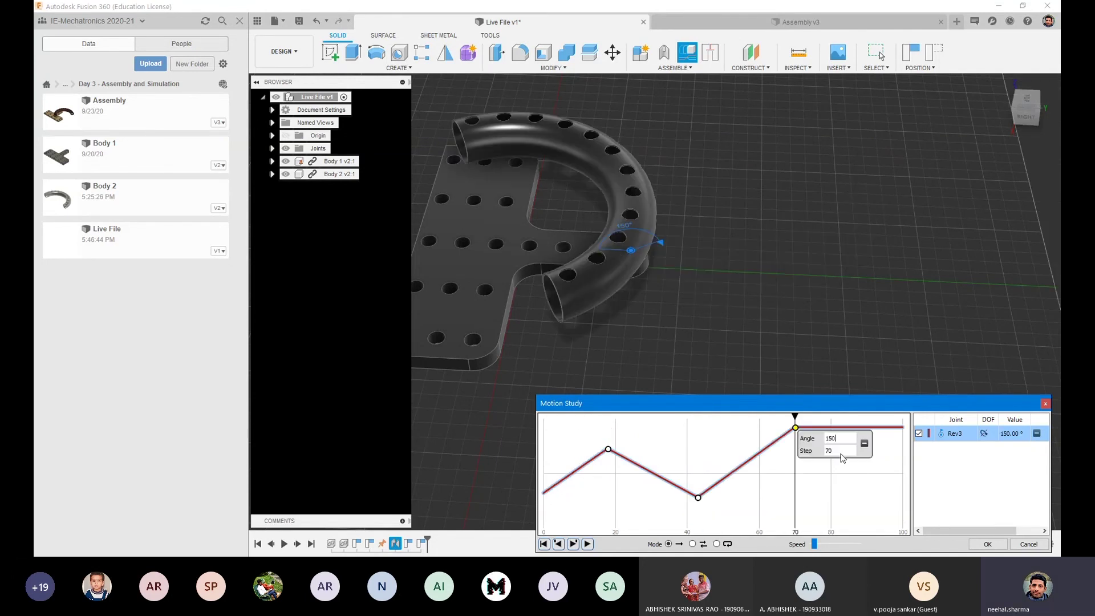
key("Return")
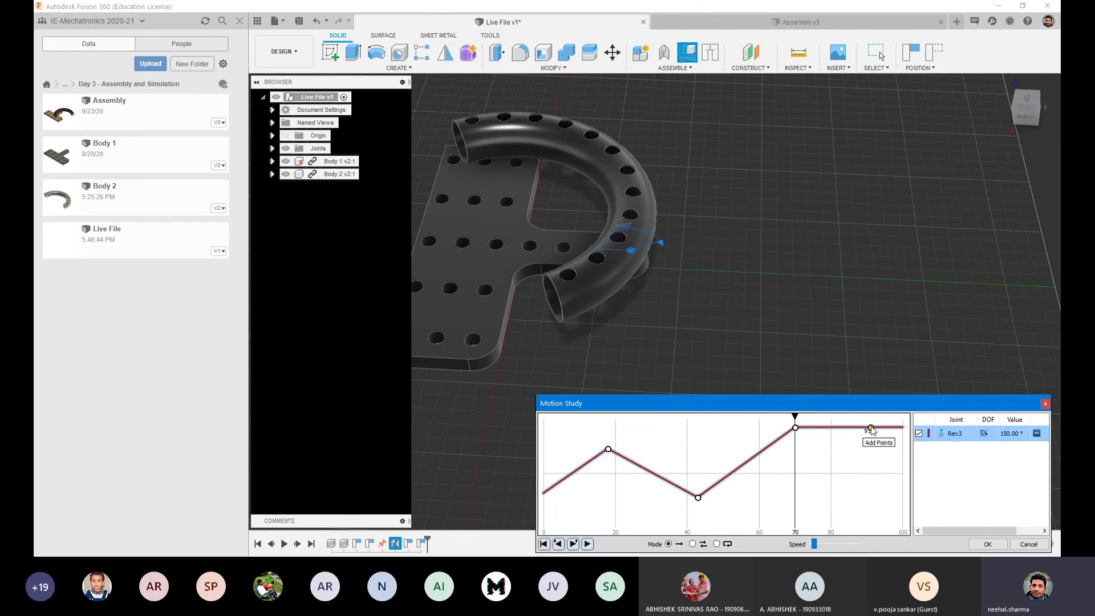
left_click(871, 439)
type("-2")
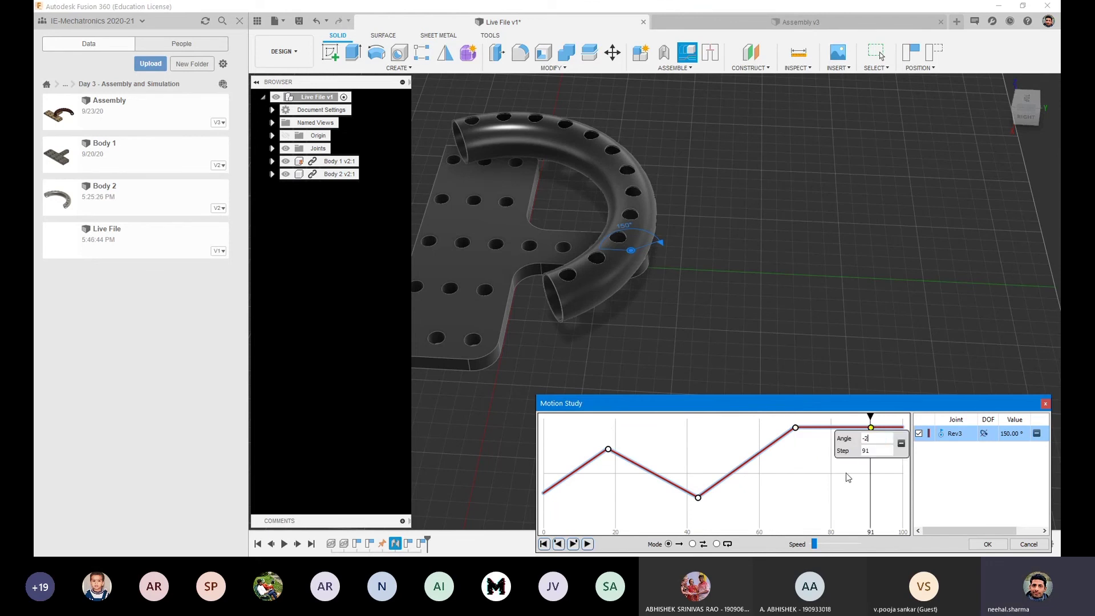
type("0")
key("Return")
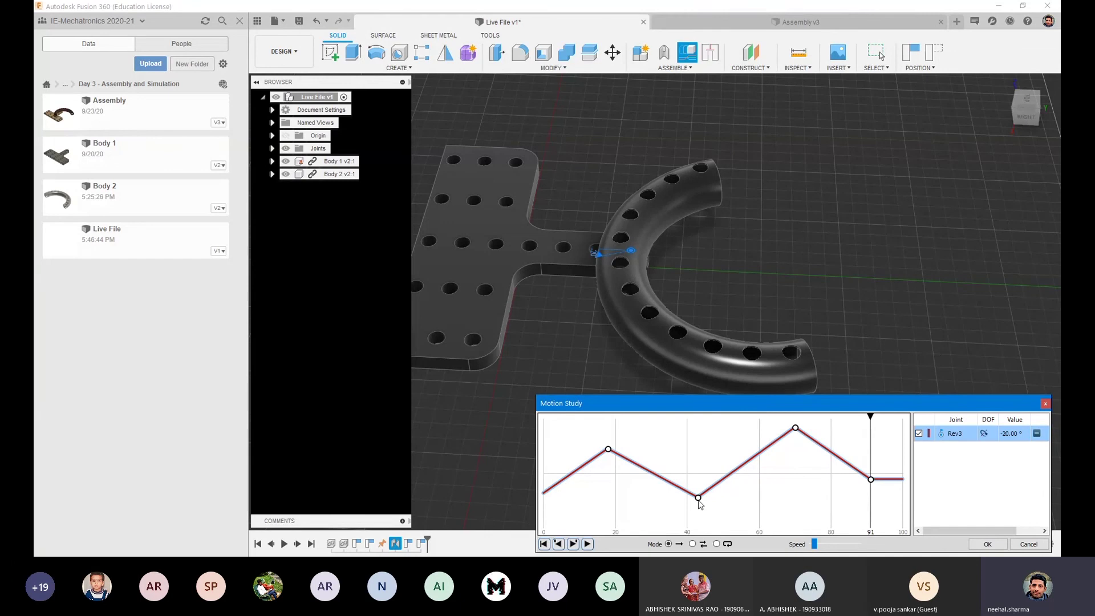
Play the motion study, lower its playback speed to the minimum, and replay the tube's motion
left_click(587, 544)
left_click_drag(814, 548, 786, 552)
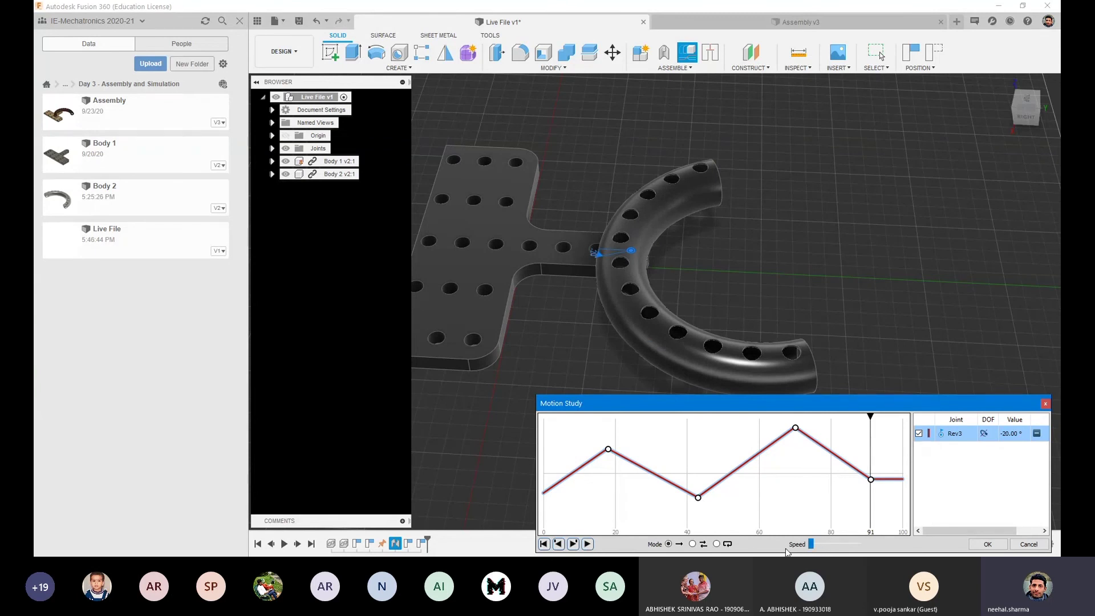
left_click(588, 544)
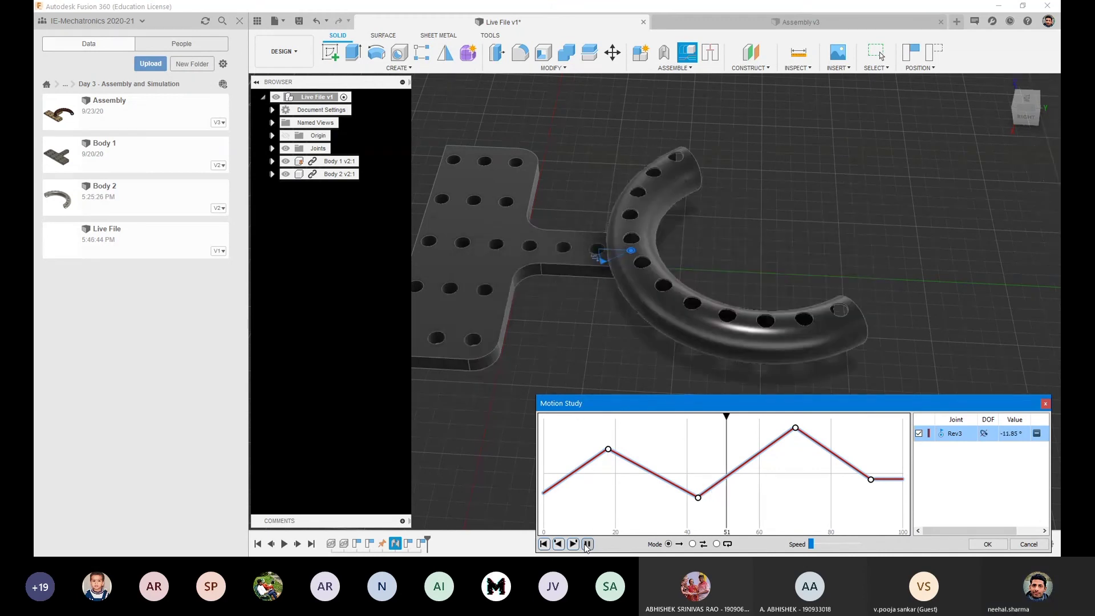
left_click(587, 544)
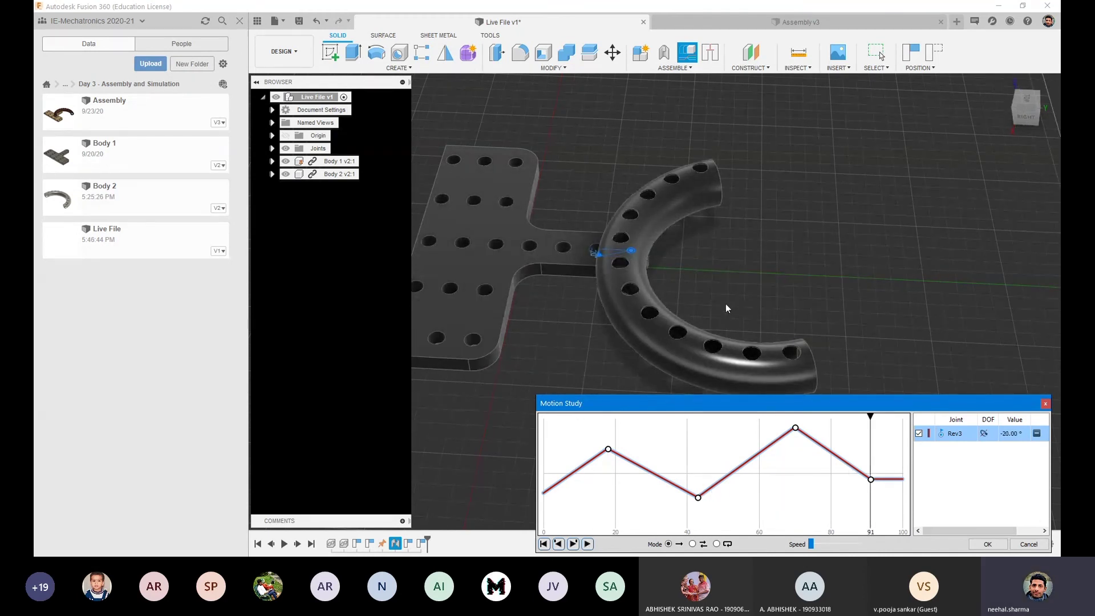
Play the motion study in the loop and back-and-forth modes, leave it on back-and-forth, and stop the playback
middle_click_drag(724, 293, 745, 274, "shift")
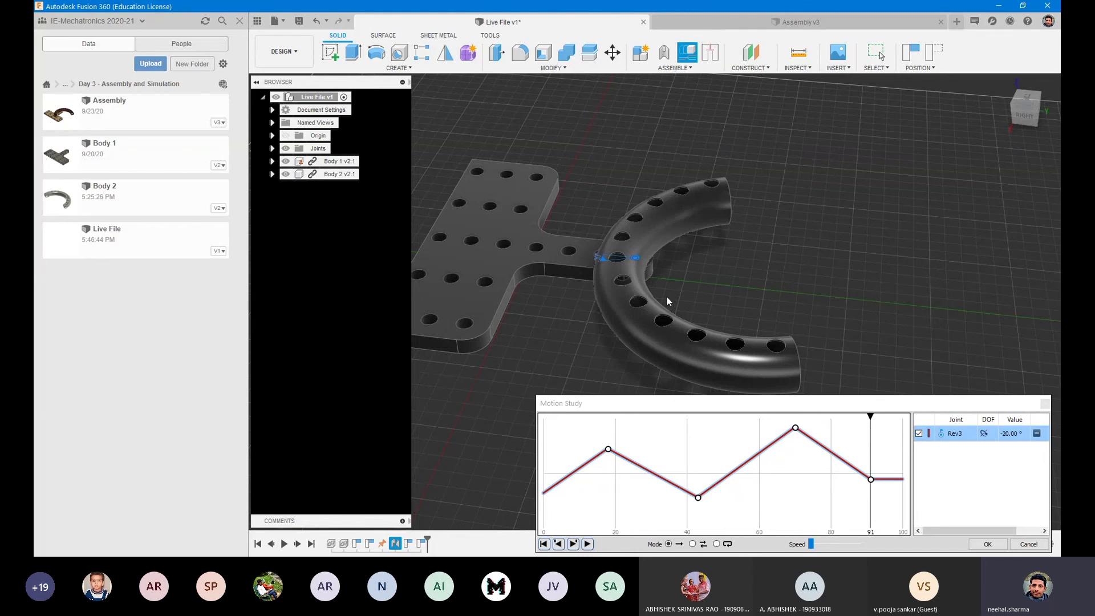
middle_click_drag(581, 324, 579, 275, "shift")
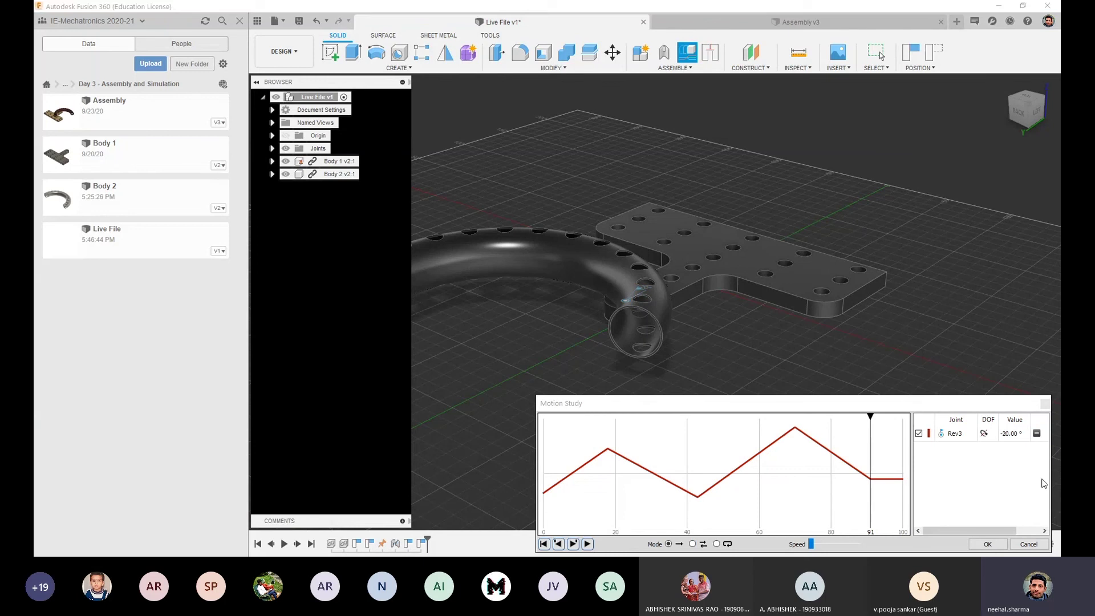
left_click(693, 544)
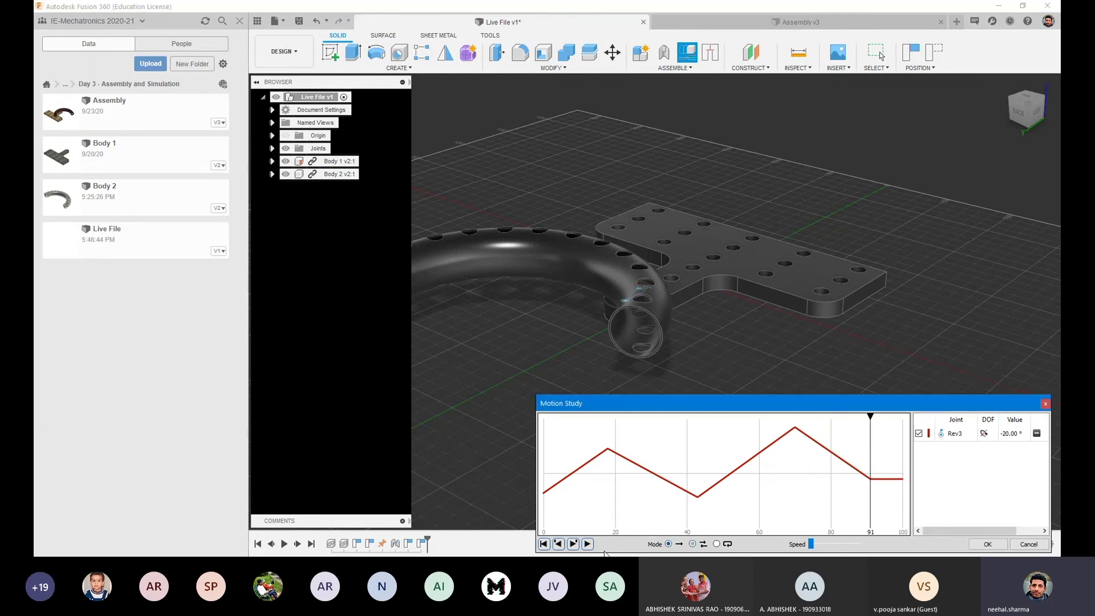
left_click(587, 543)
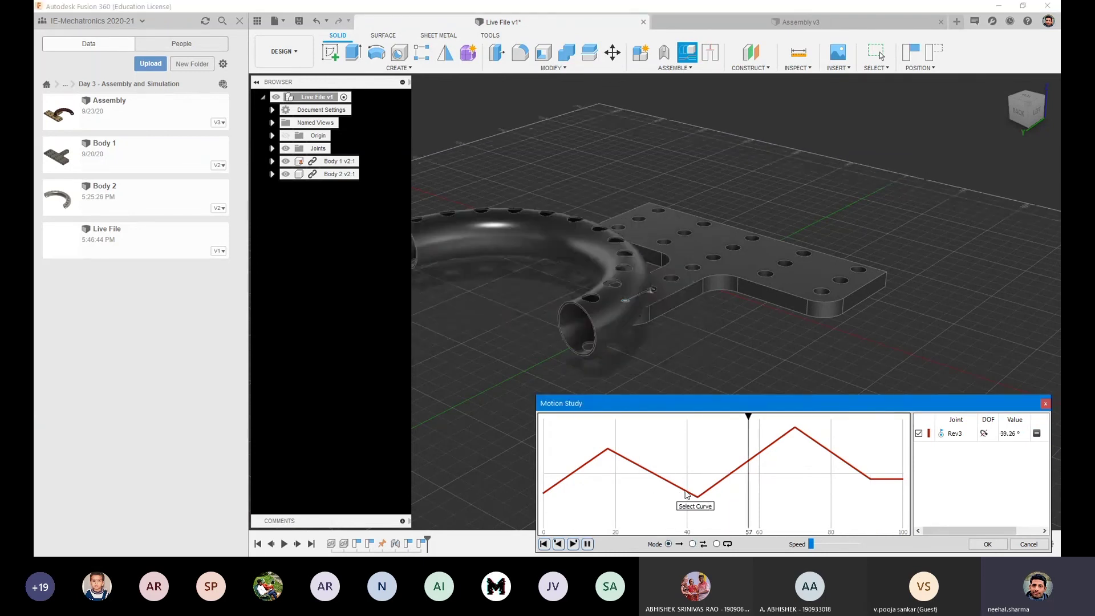
left_click(716, 544)
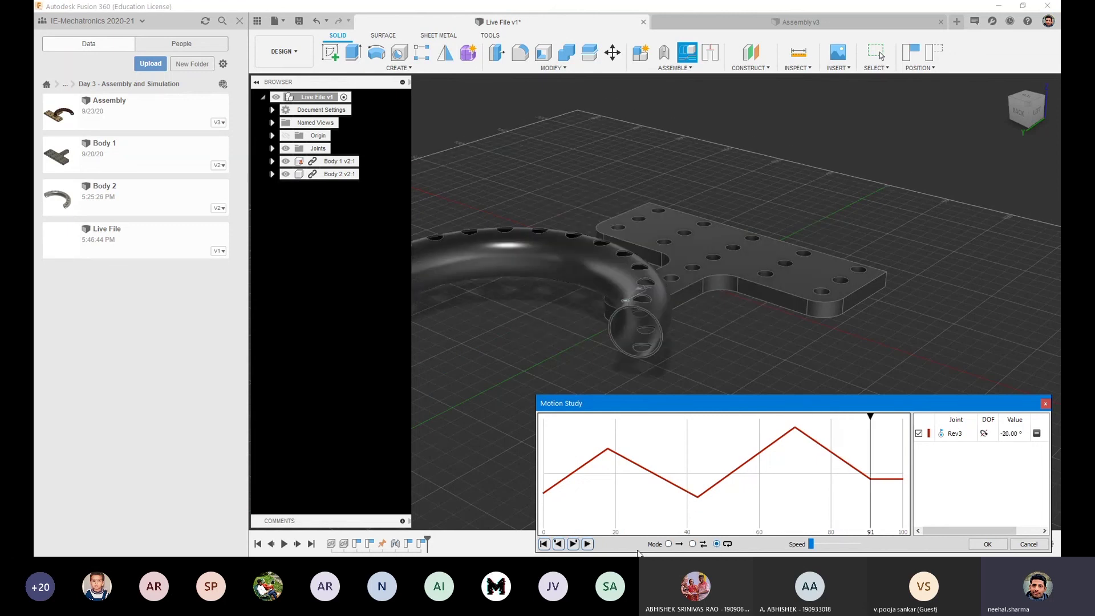
left_click(593, 545)
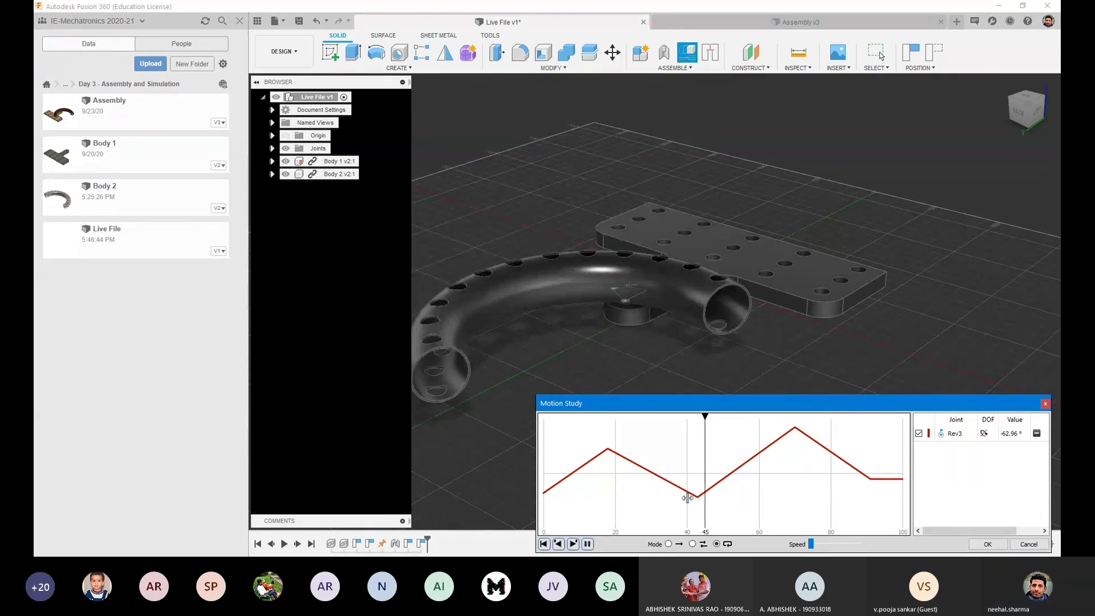
left_click(692, 544)
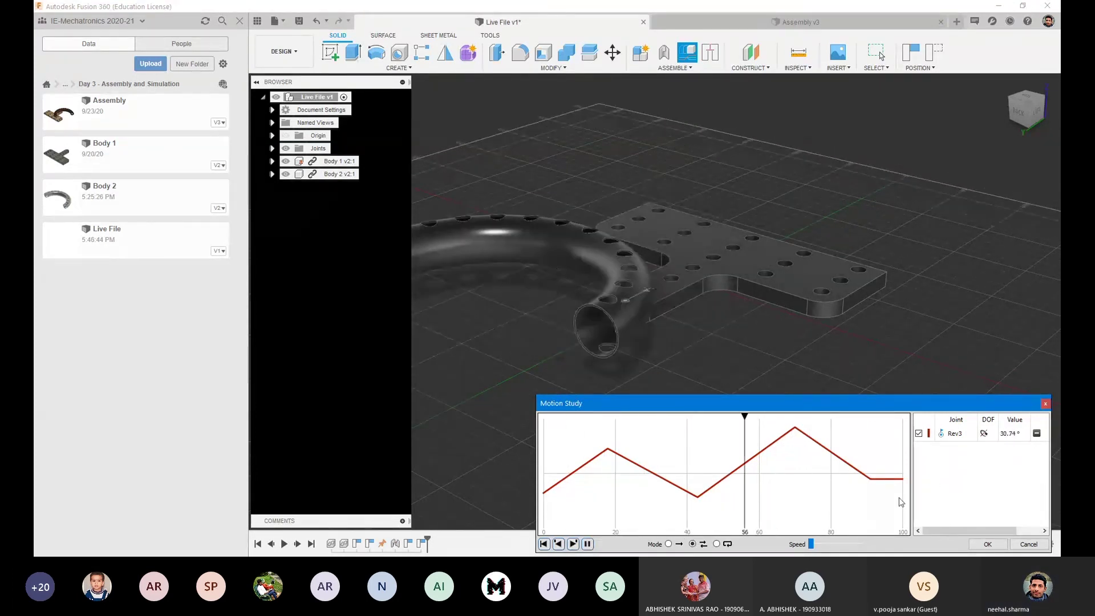
left_click(588, 543)
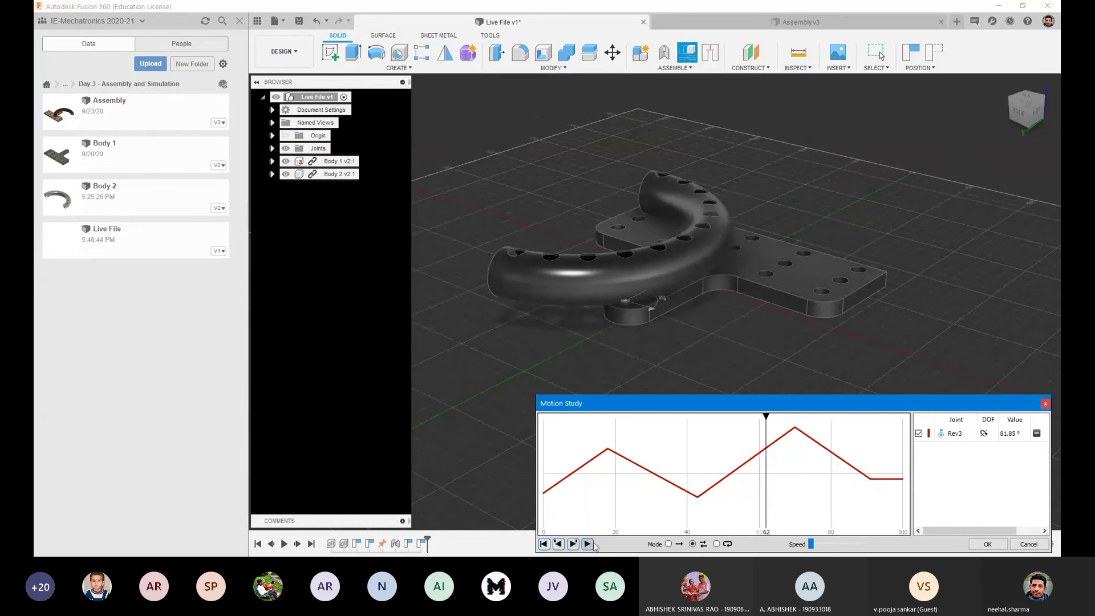
Accept the motion study and swing the tube over the plate about its revolute joint
left_click(715, 458)
left_click_drag(919, 405, 913, 365)
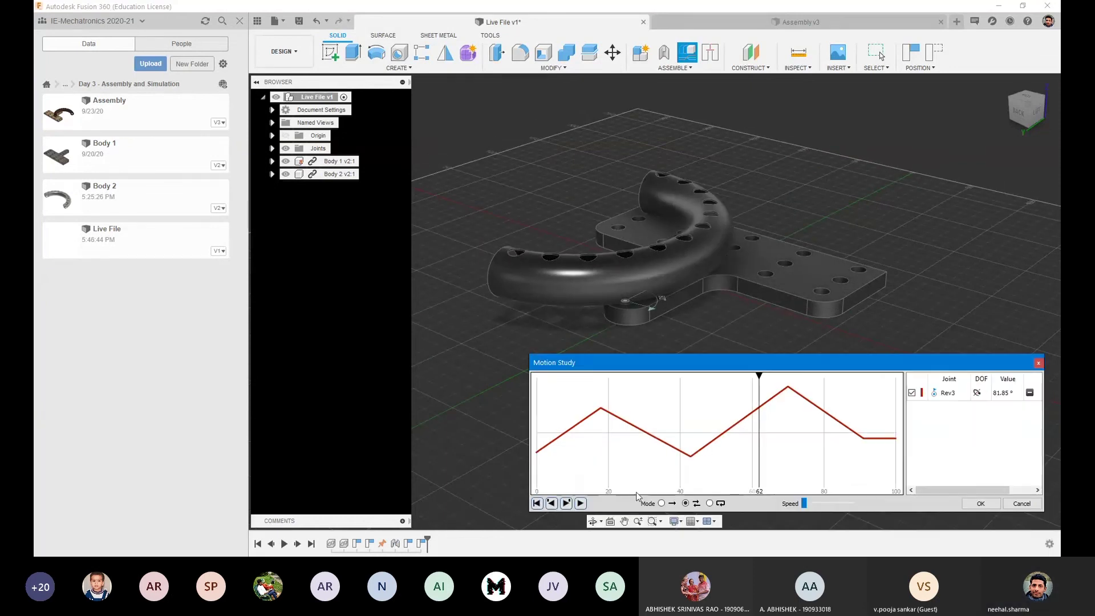
left_click(999, 503)
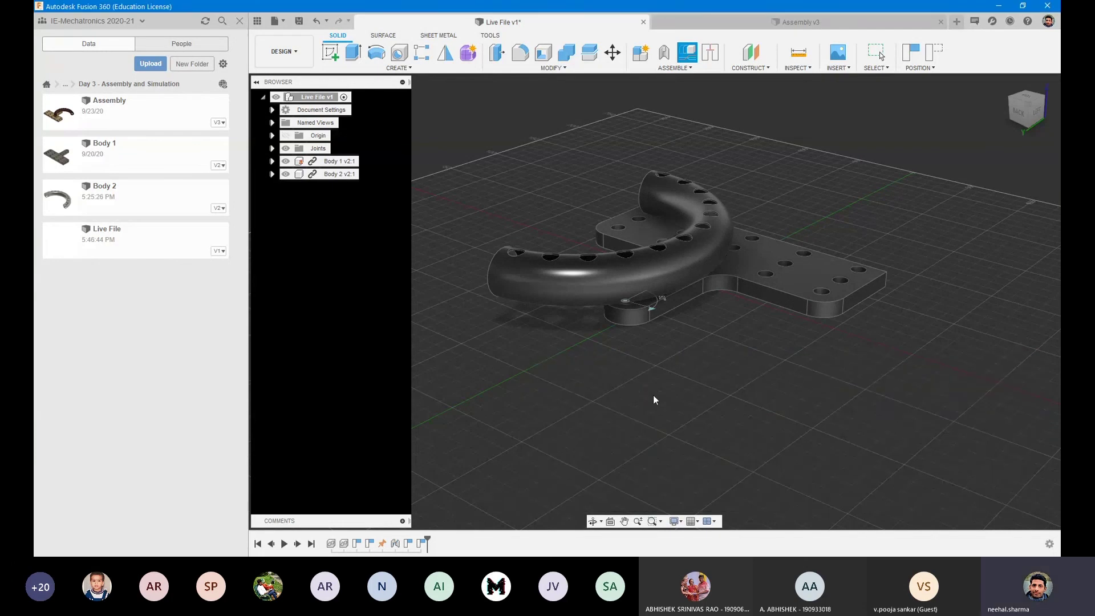
middle_click_drag(639, 370, 838, 347, "shift")
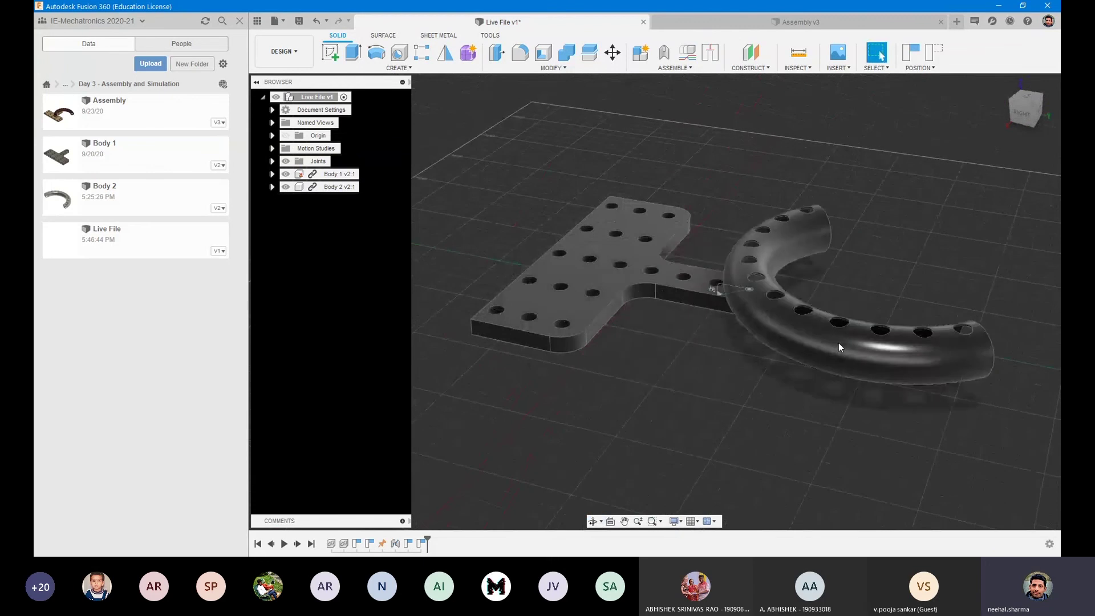
left_click_drag(838, 343, 810, 282)
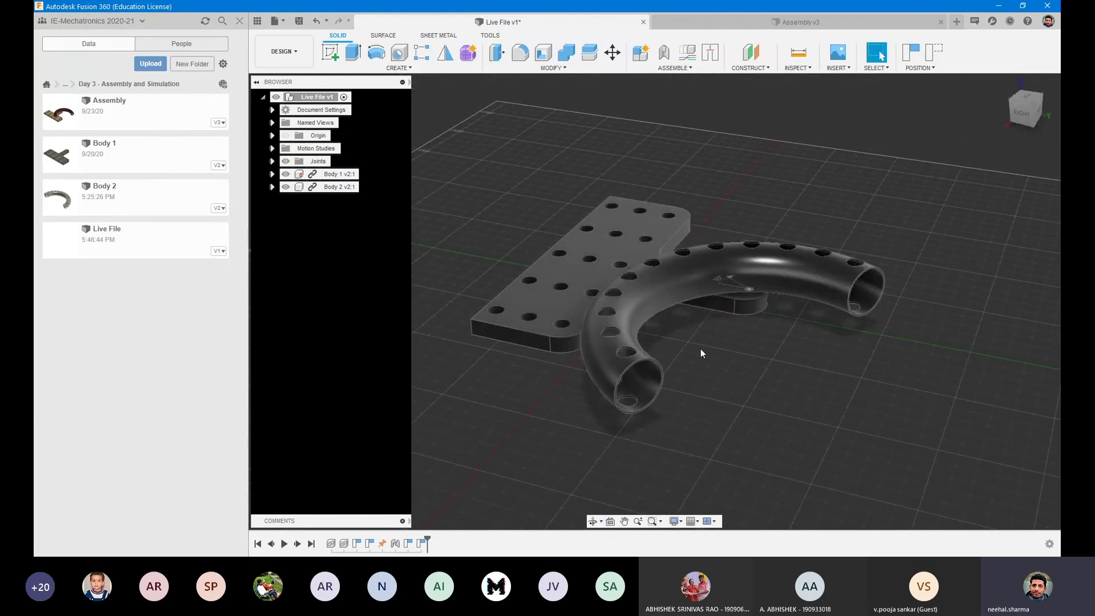
middle_click_drag(705, 347, 682, 368)
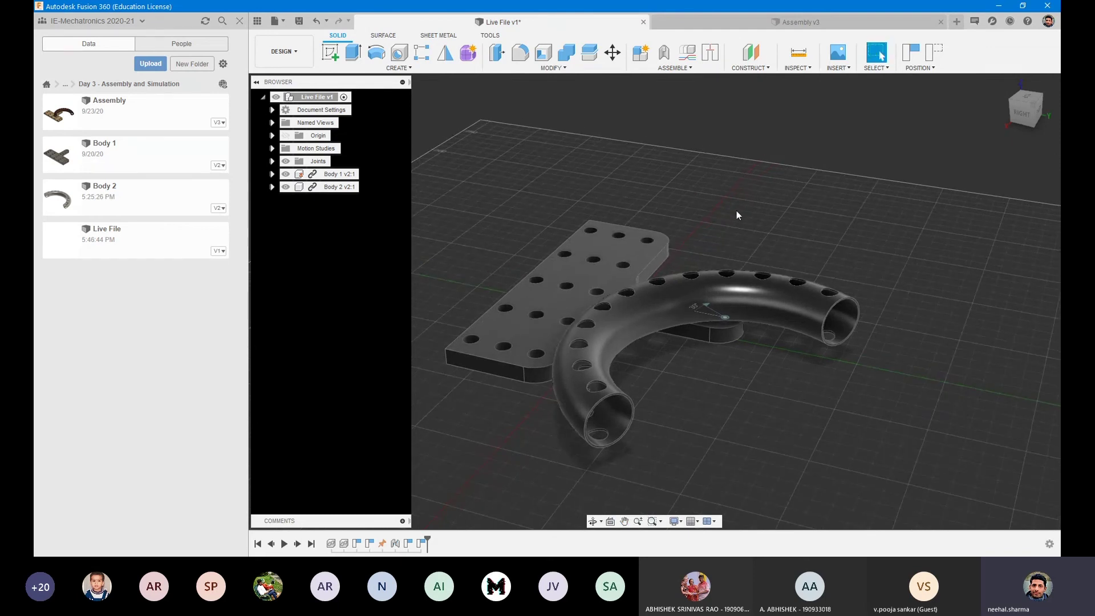
left_click(681, 69)
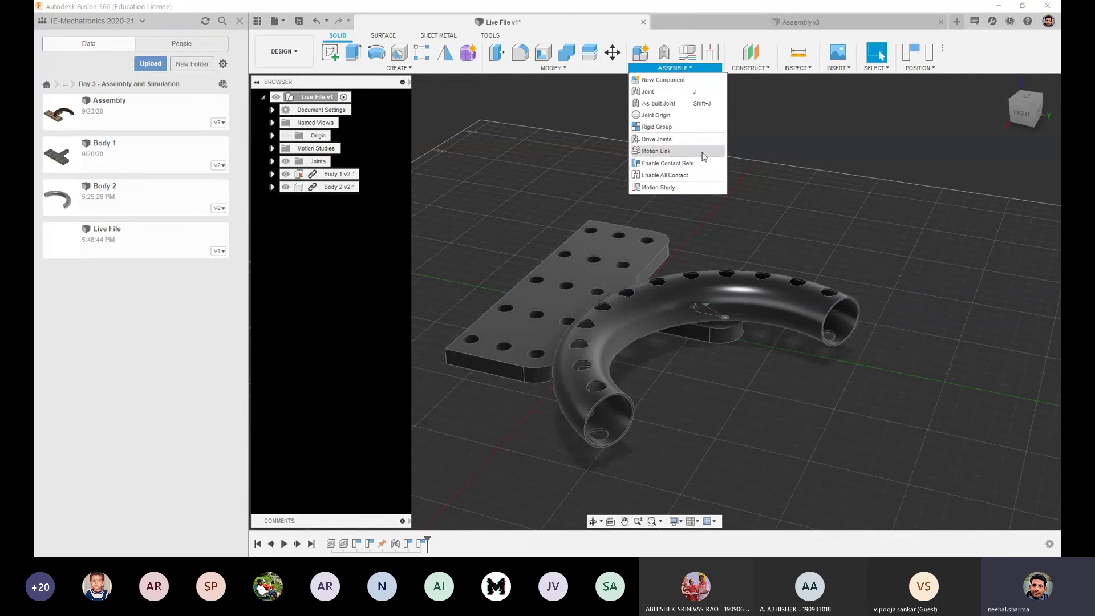
left_click(685, 105)
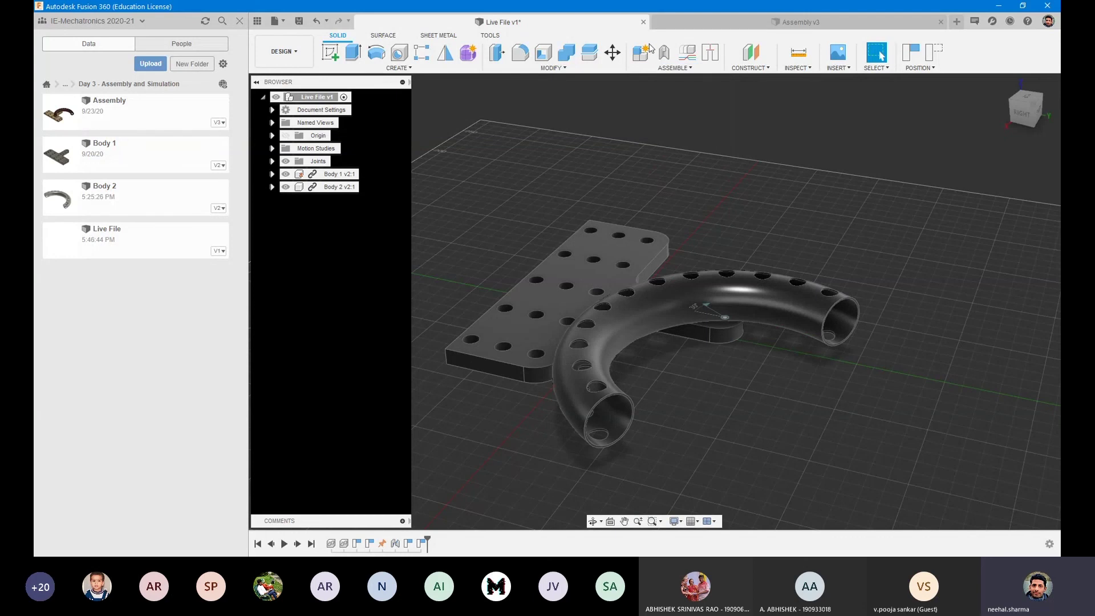
left_click(663, 68)
left_click(750, 368)
middle_click_drag(717, 230, 701, 239)
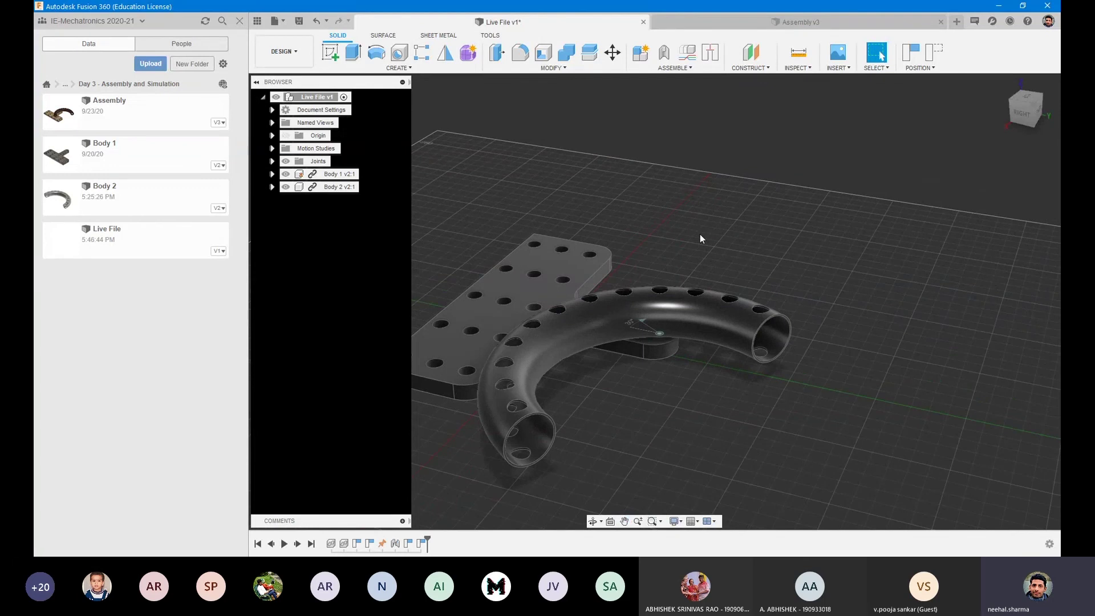
scroll(687, 247, "up", 3)
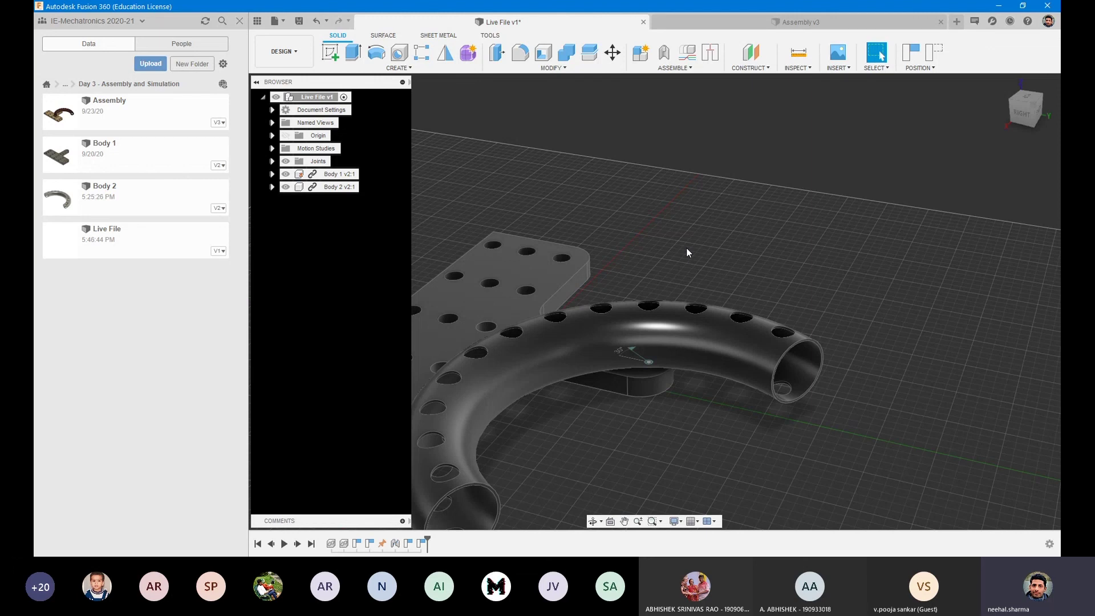
middle_click_drag(660, 322, 658, 280, "shift")
scroll(658, 280, "down", 3)
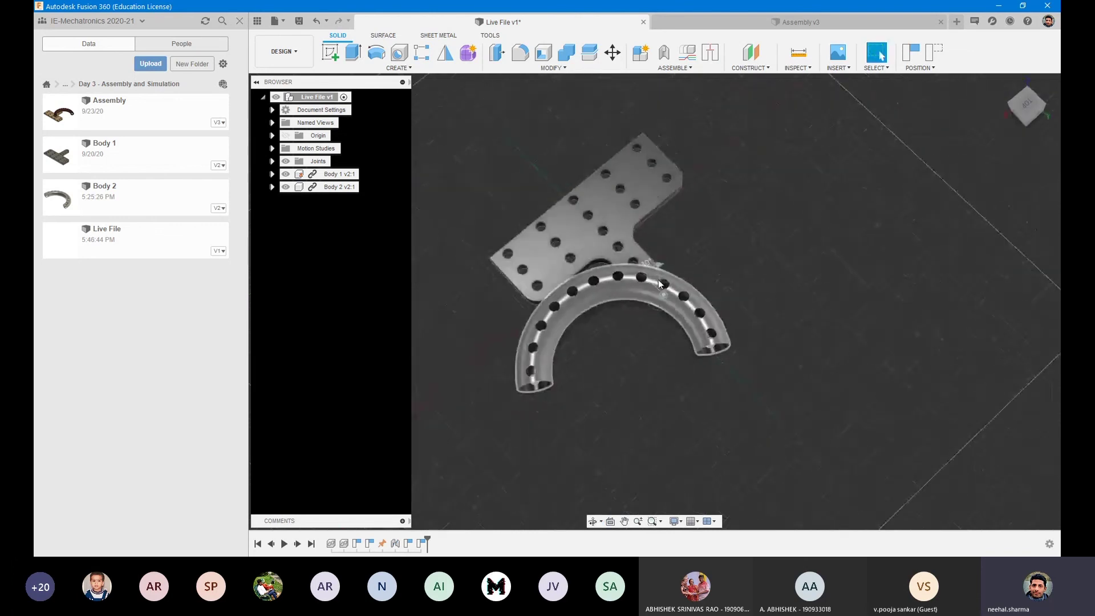
scroll(658, 280, "up", 5)
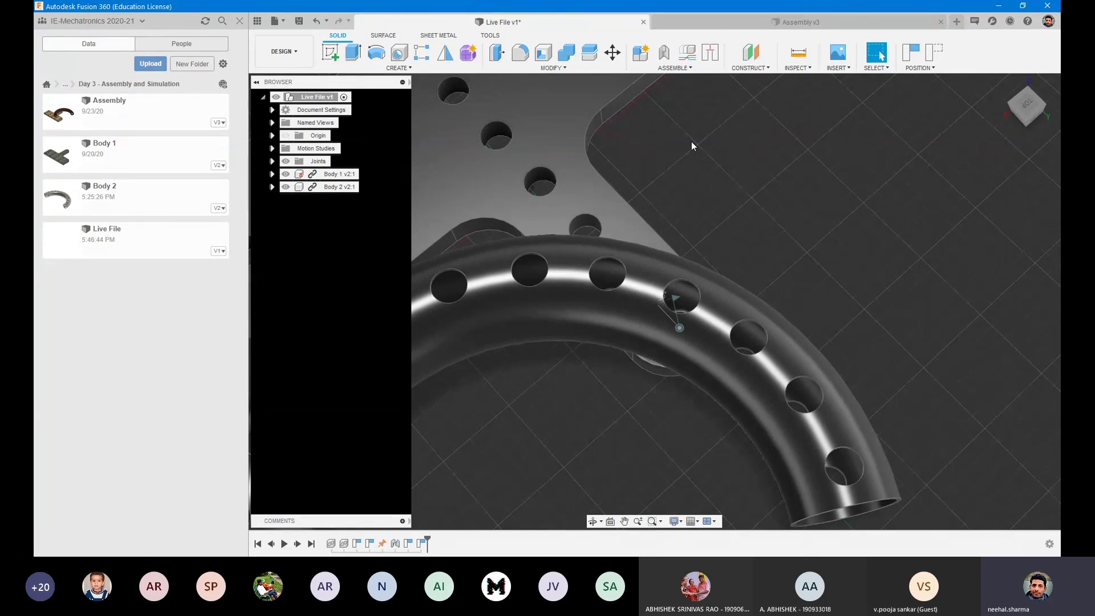
left_click(676, 68)
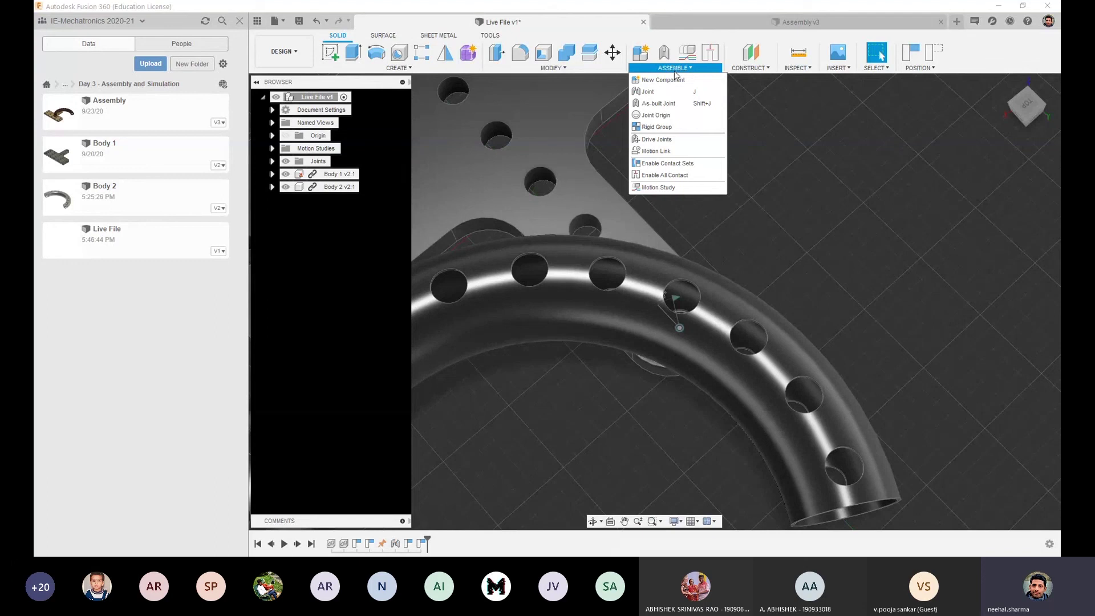
left_click(697, 142)
scroll(755, 276, "down", 5)
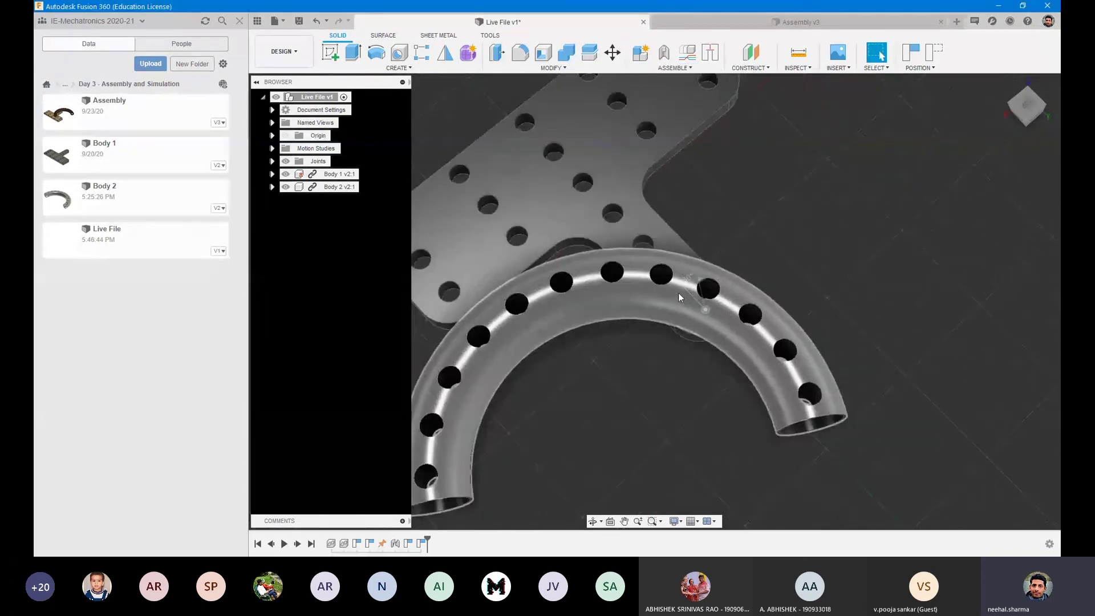
Swing the tube about its revolute joint so that its near end moves clear of the plate
middle_click_drag(673, 353, 632, 274, "shift")
left_click_drag(533, 403, 817, 415)
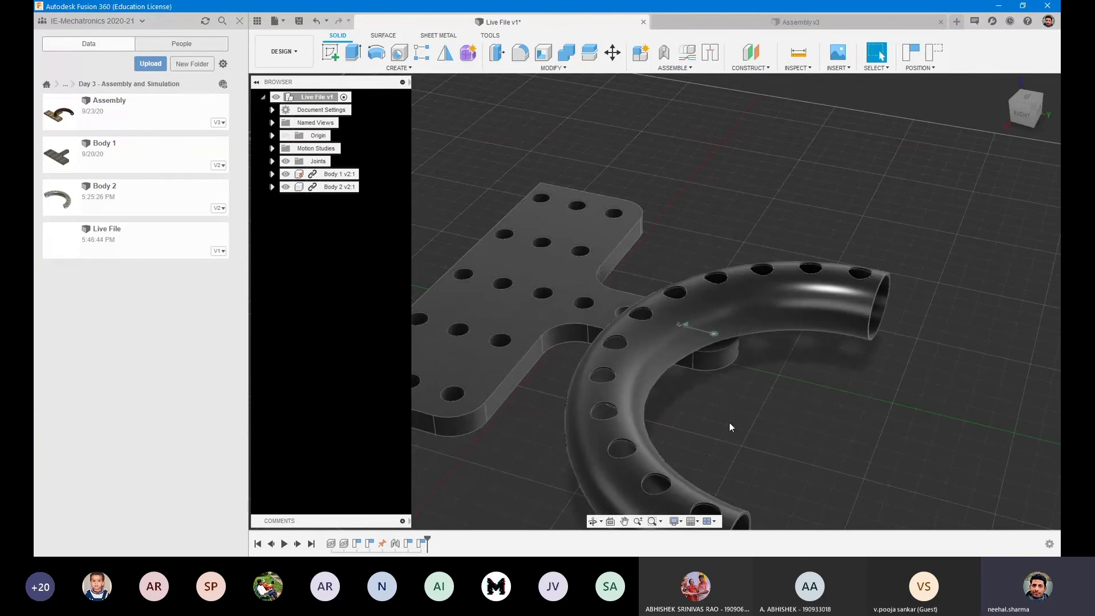
left_click(684, 68)
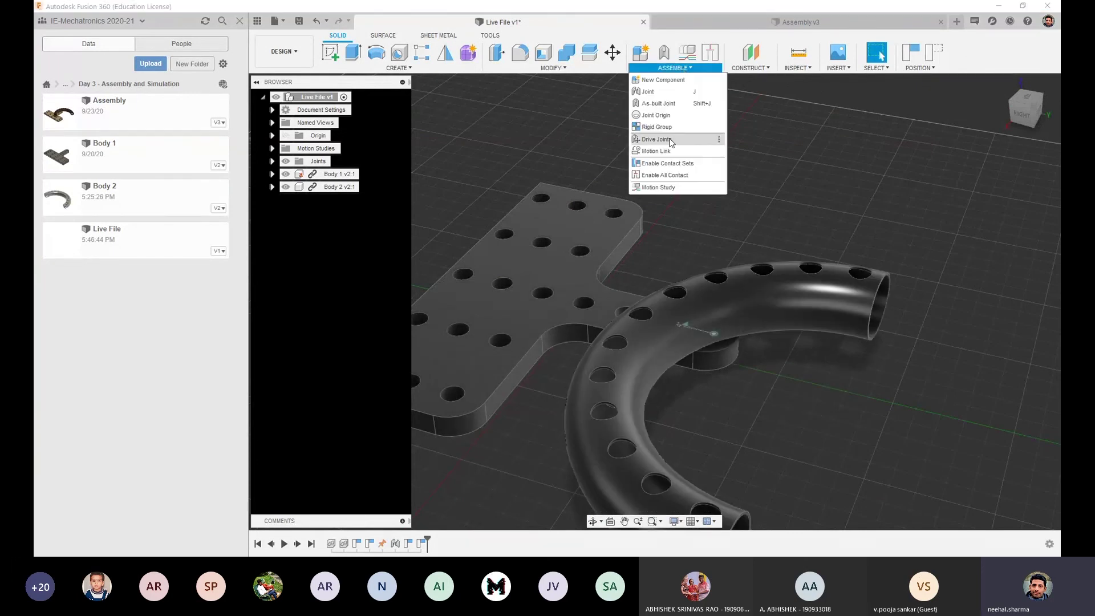
left_click(716, 355)
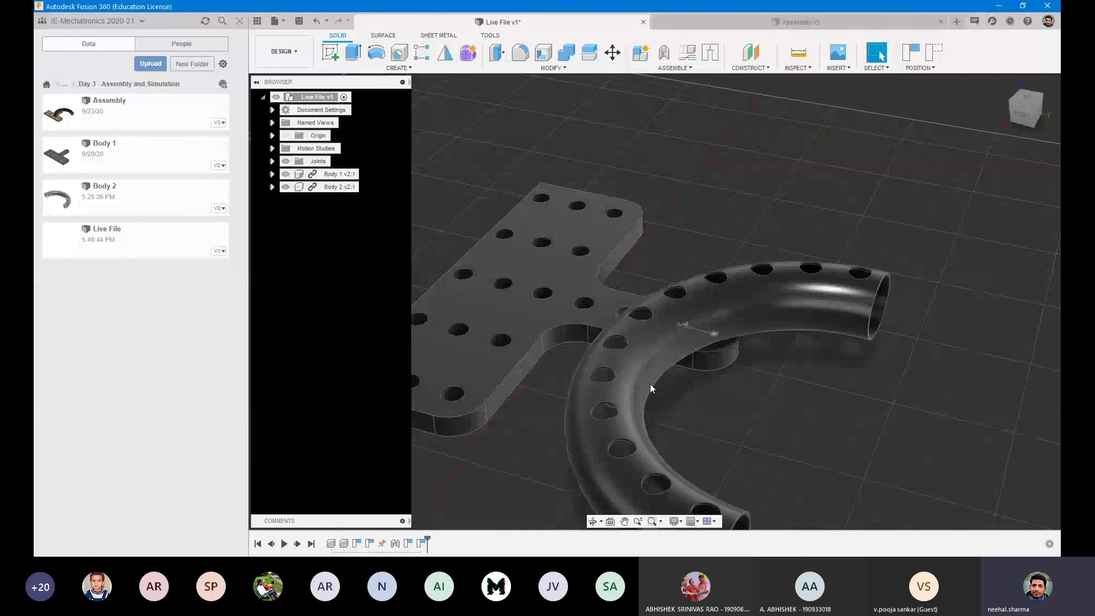
Drive the tube's revolute joint to a rotation of 78.82° with Drive Joints
left_click(674, 67)
left_click(684, 149)
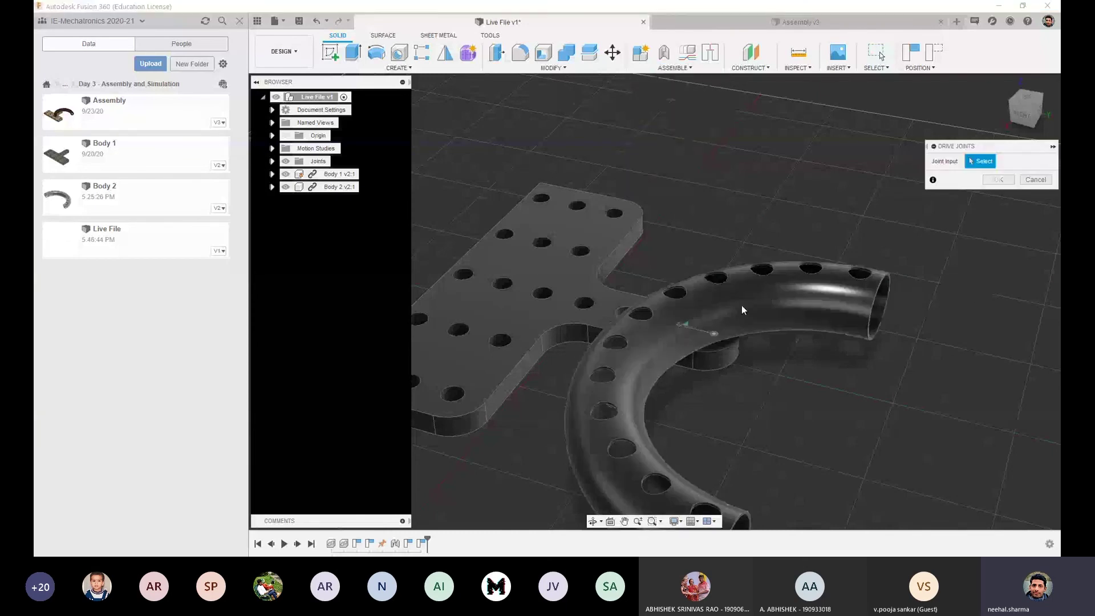
left_click(712, 336)
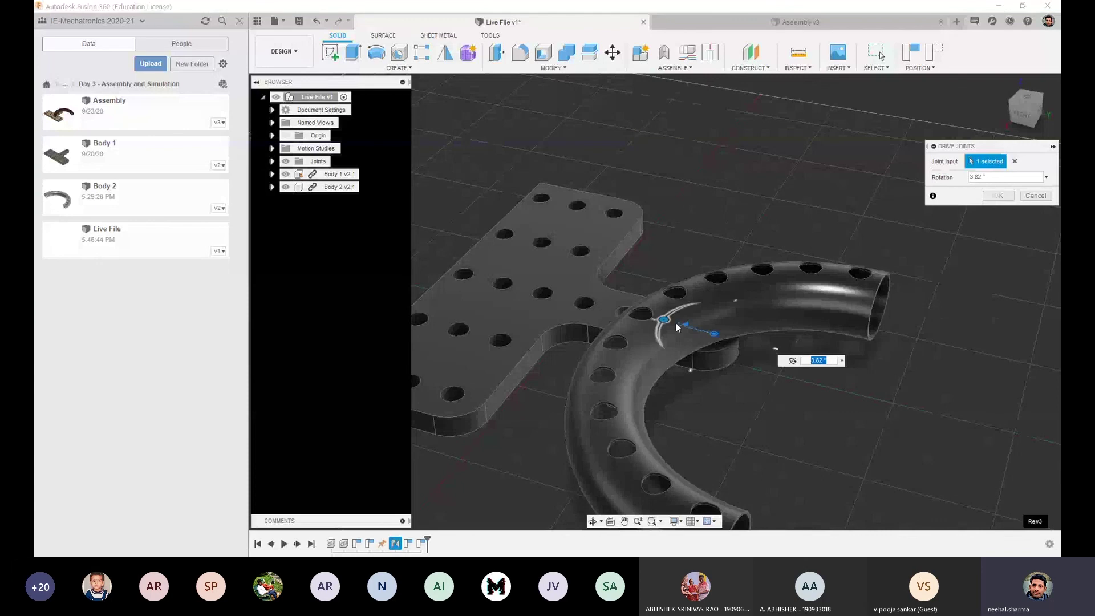
left_click_drag(675, 323, 874, 351)
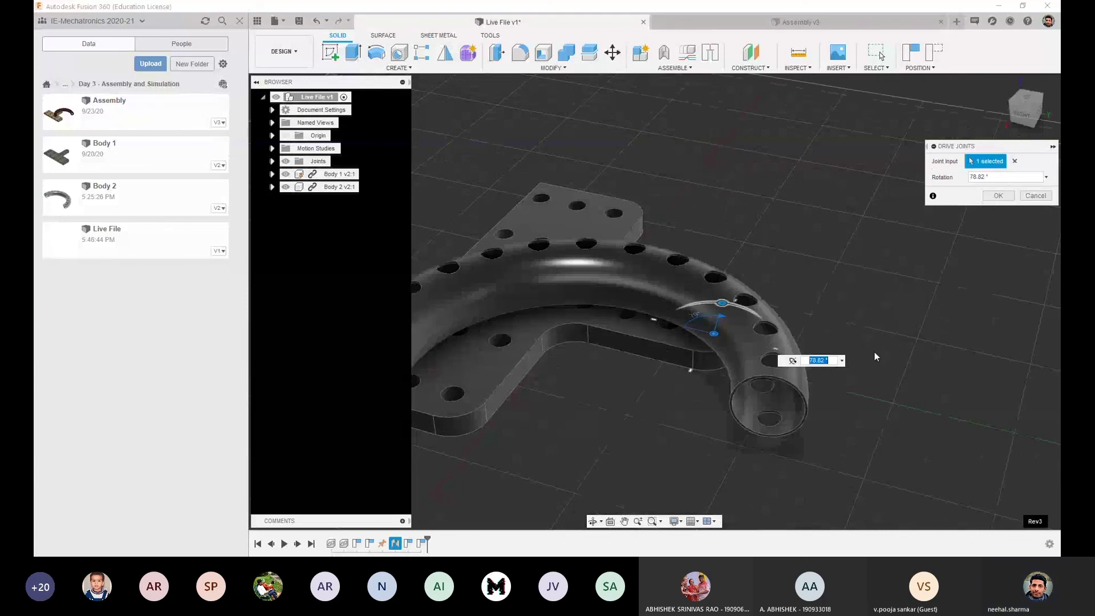
left_click(994, 197)
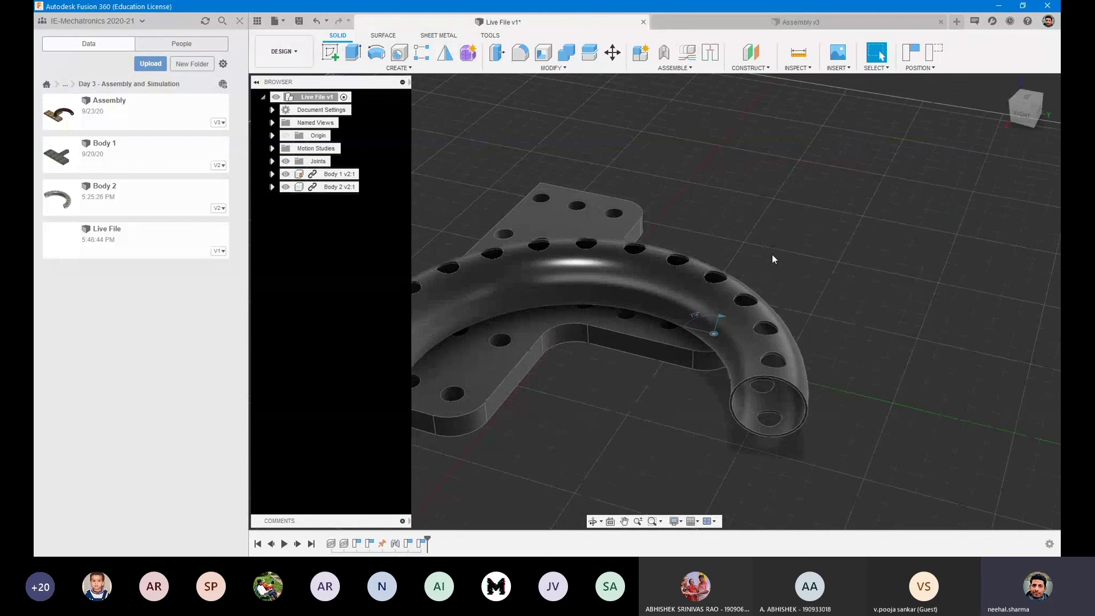
left_click(672, 68)
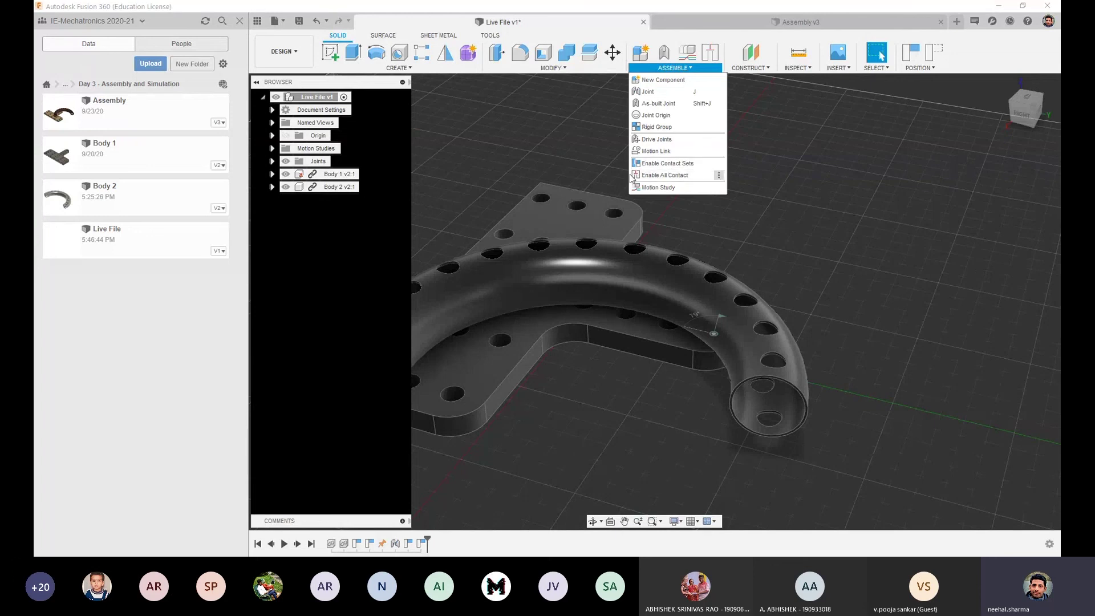
left_click(741, 249)
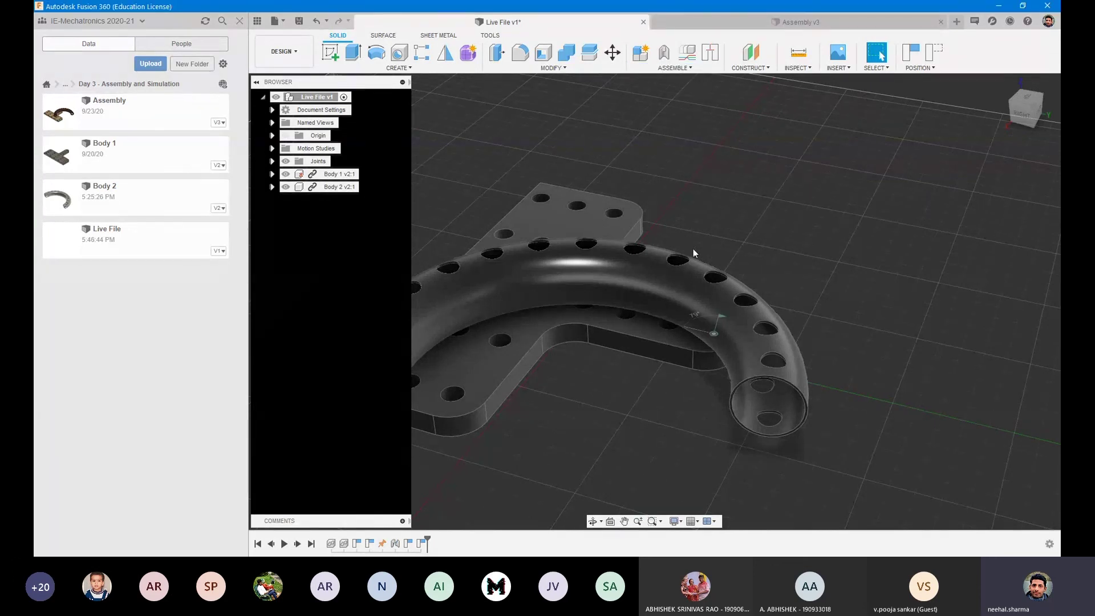
middle_click_drag(713, 278, 700, 255, "shift")
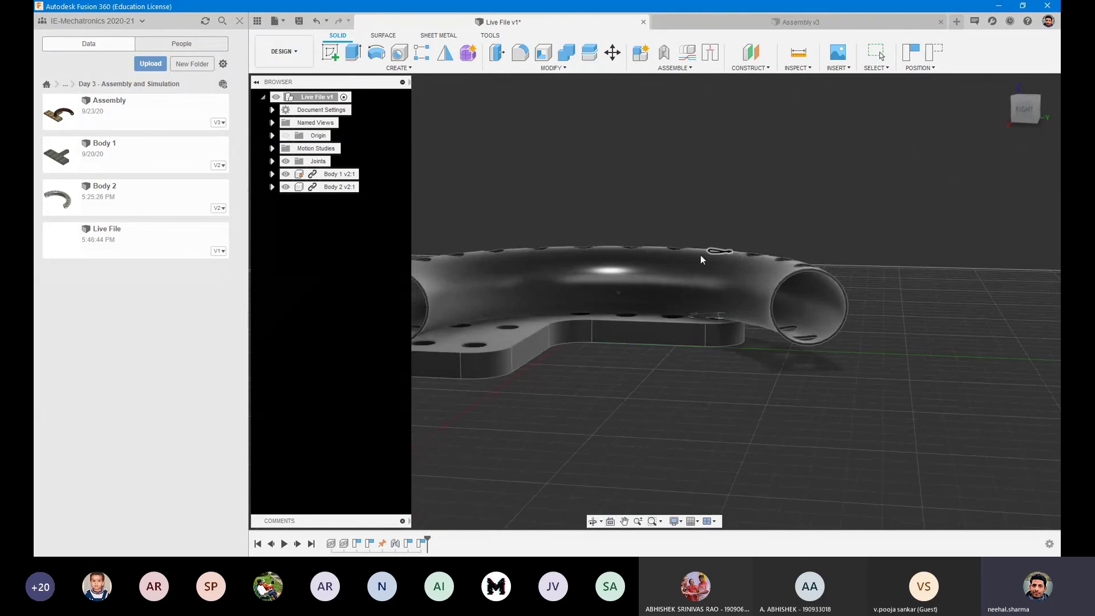
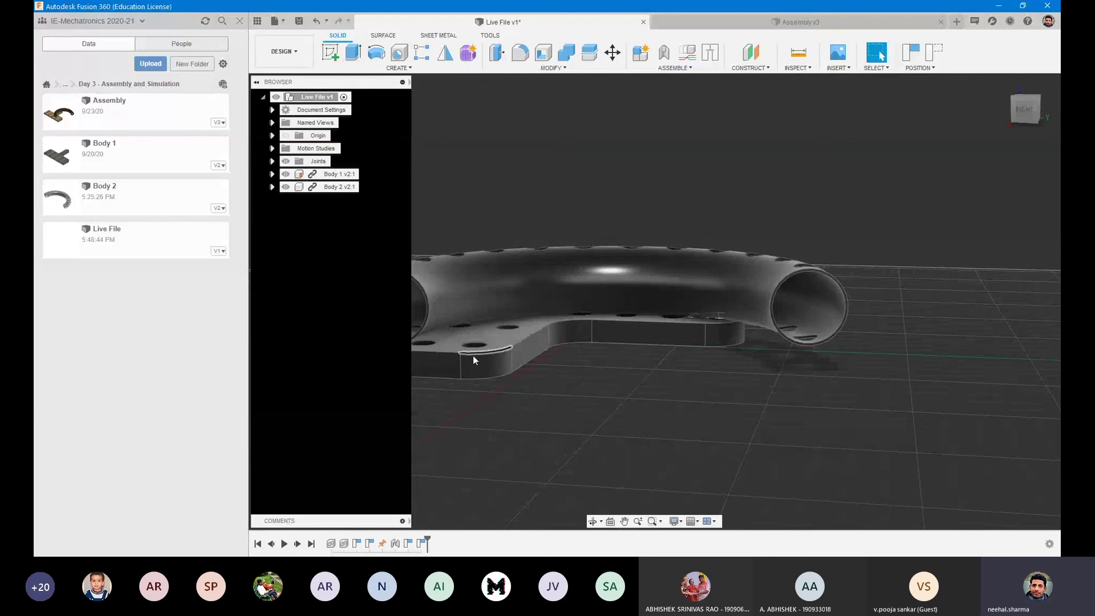
left_click(684, 66)
left_click(538, 161)
Rotate the tube slightly about its revolute joint, moving its near open end inward across the plate's wide part
middle_click_drag(696, 178, 590, 265, "shift")
scroll(564, 235, "up", 4)
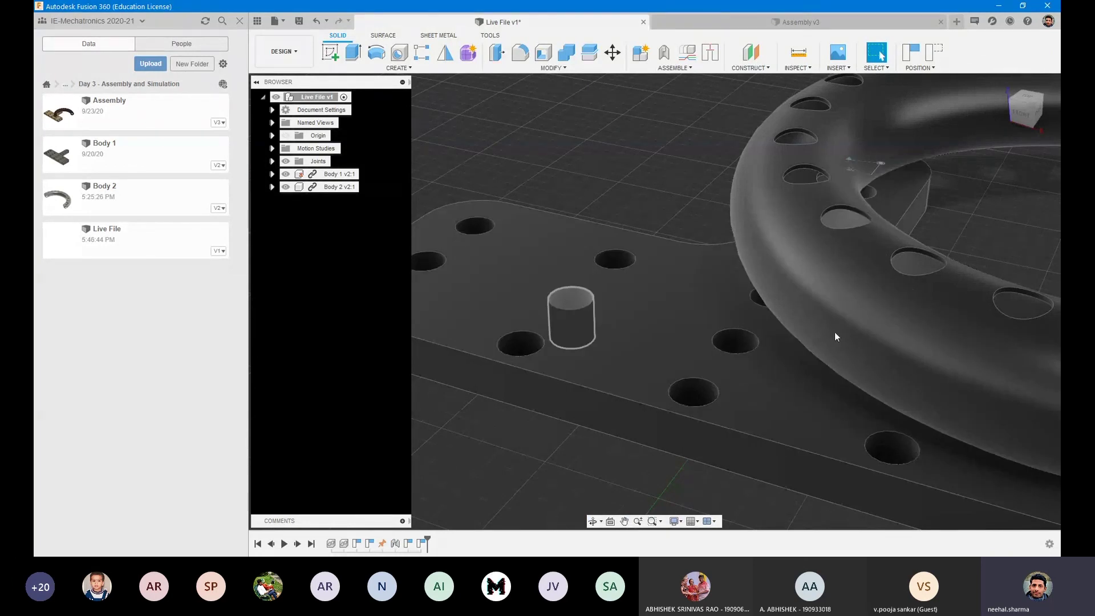
scroll(632, 257, "down", 3)
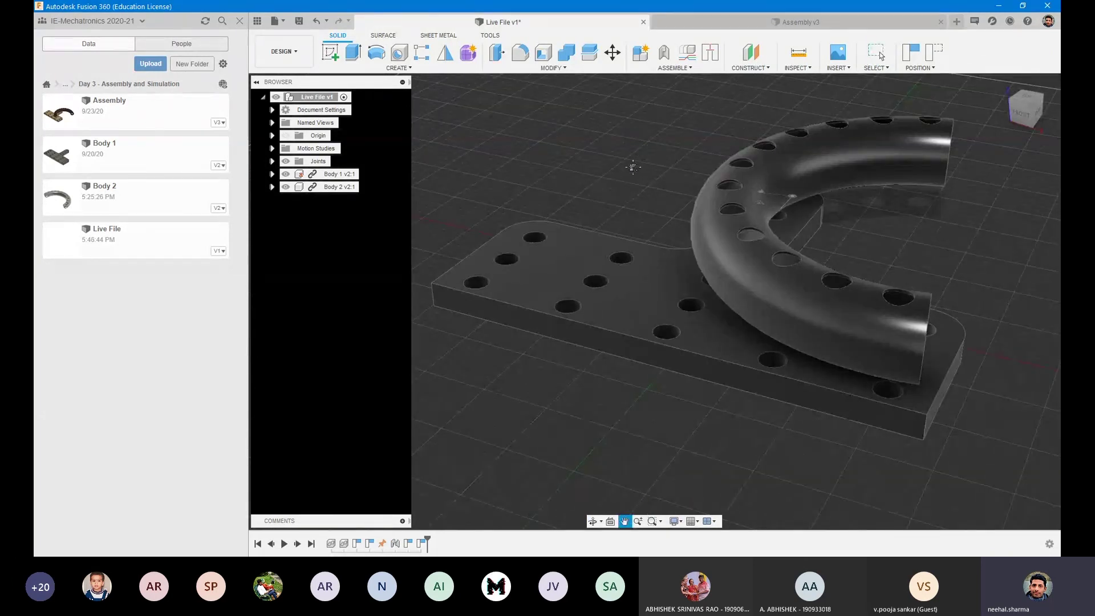
middle_click_drag(631, 166, 588, 200)
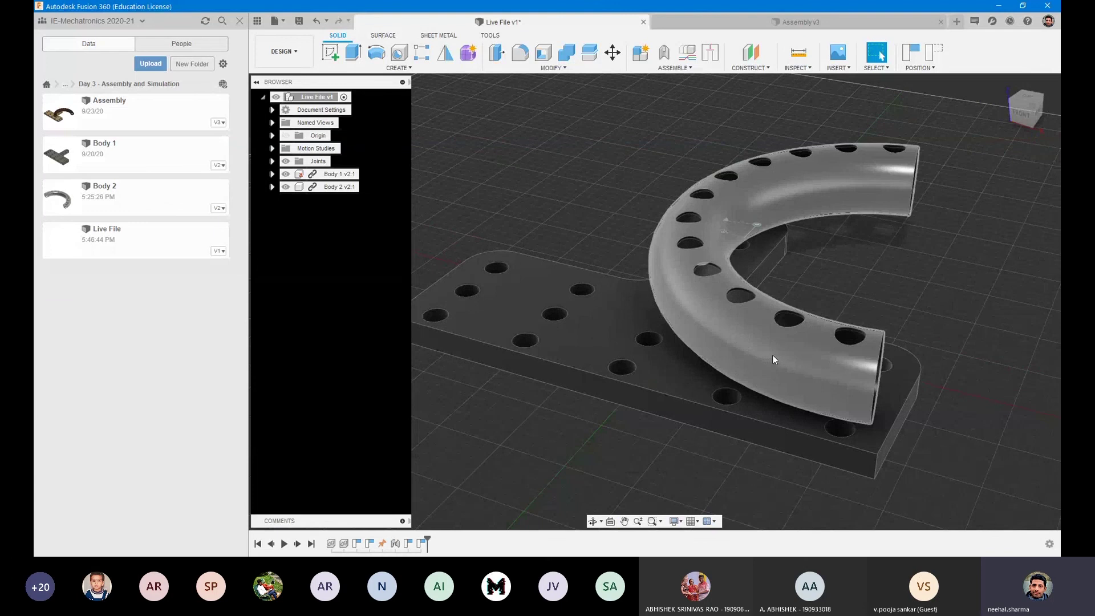
left_click_drag(772, 355, 790, 381)
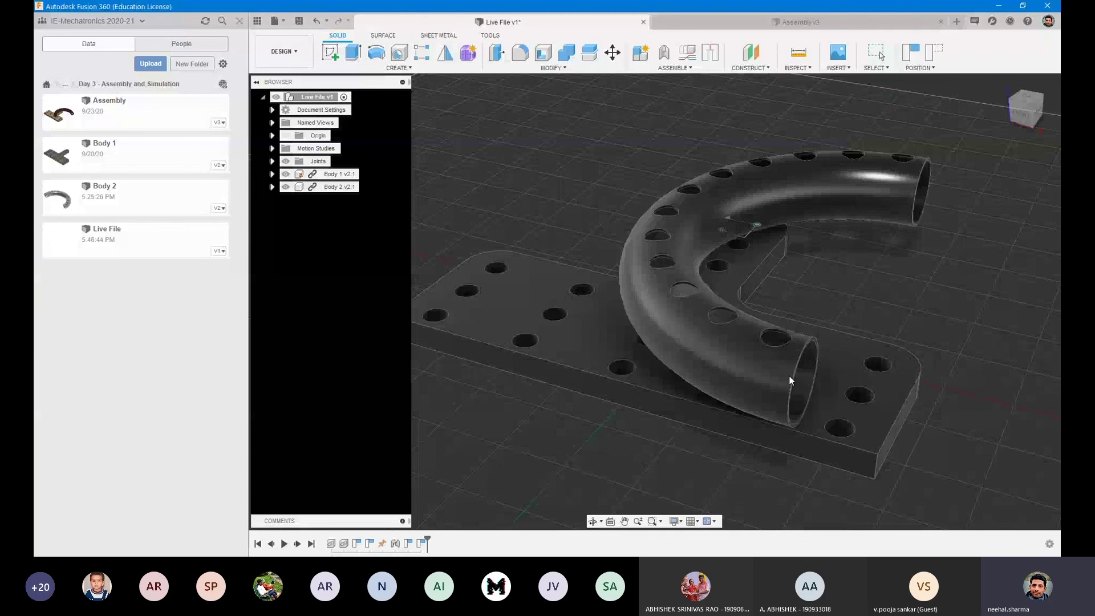
left_click(675, 68)
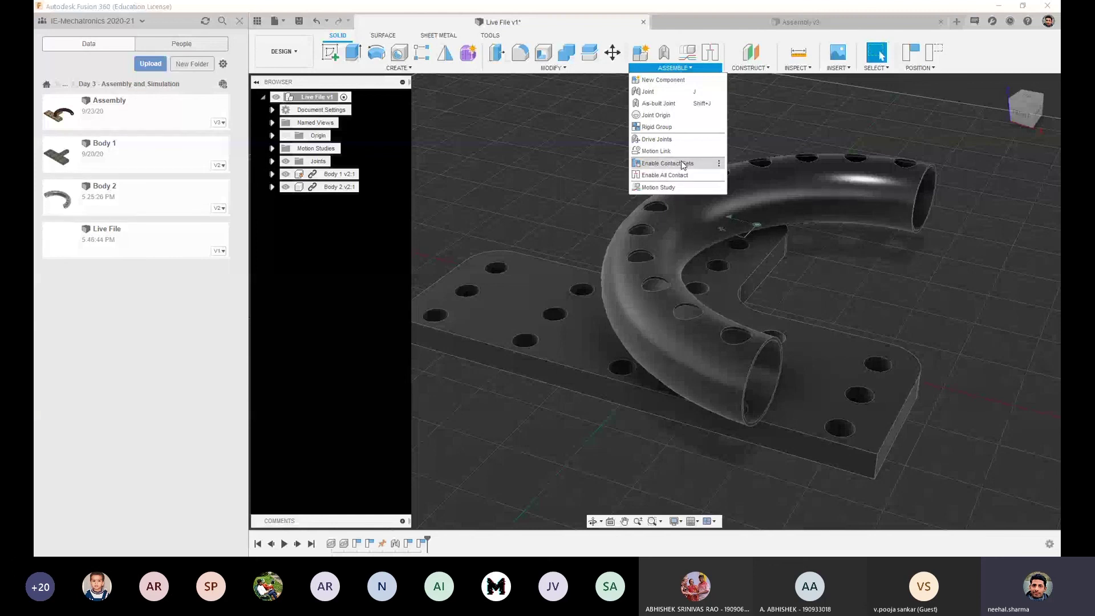
left_click(791, 246)
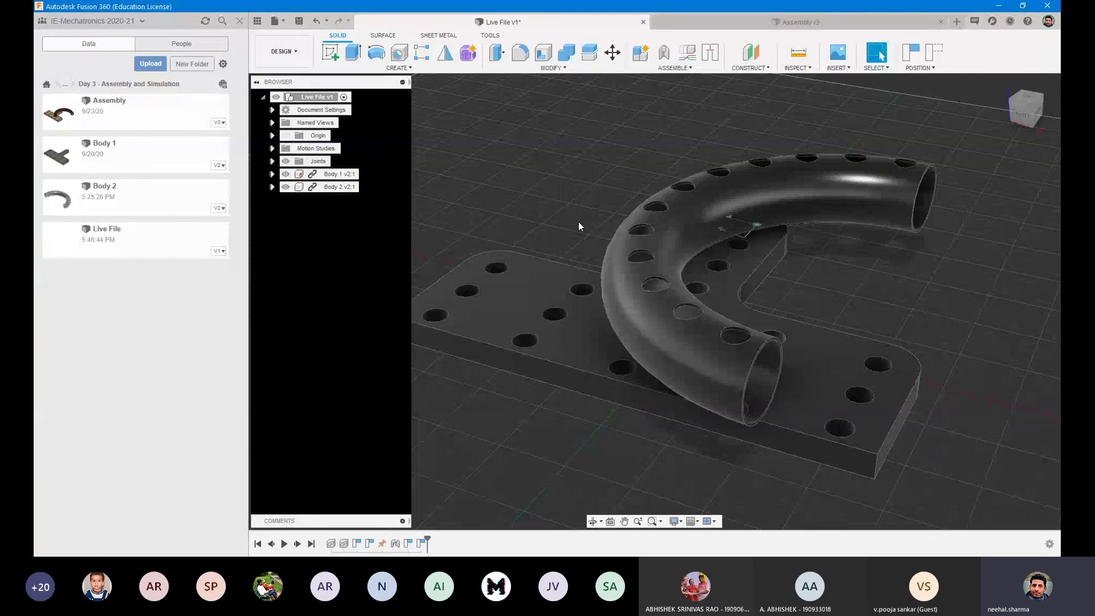
left_click(675, 68)
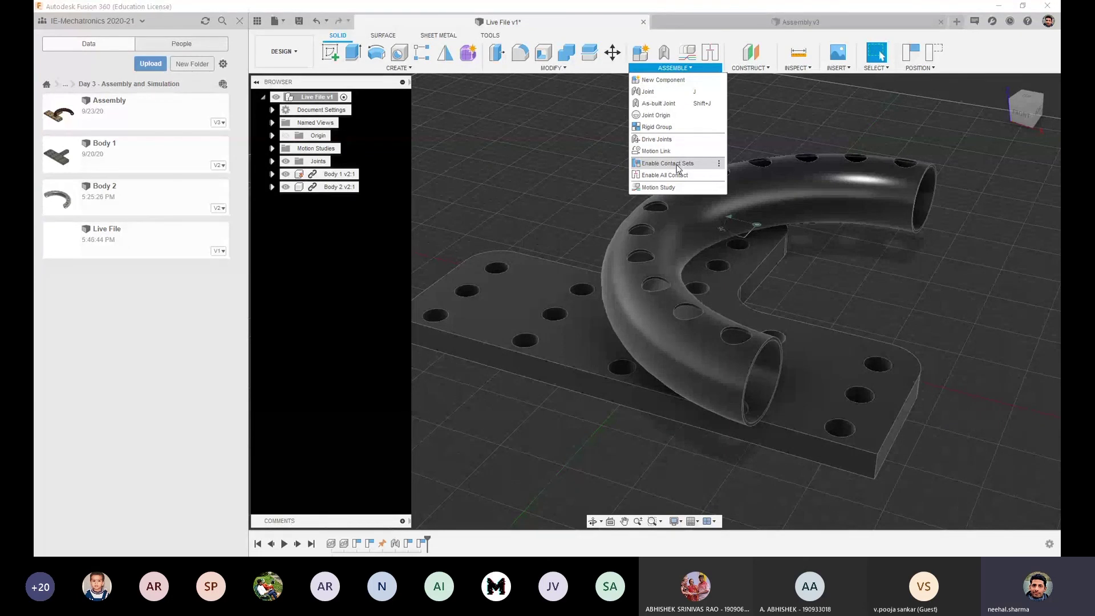
left_click(546, 207)
scroll(552, 316, "up", 3)
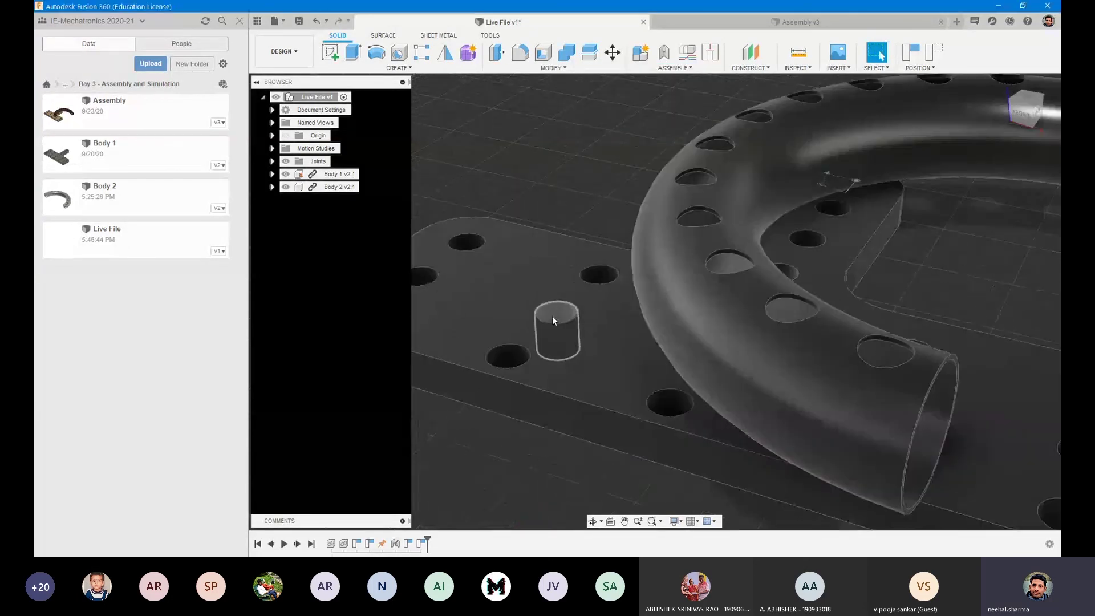
scroll(552, 316, "up", 1)
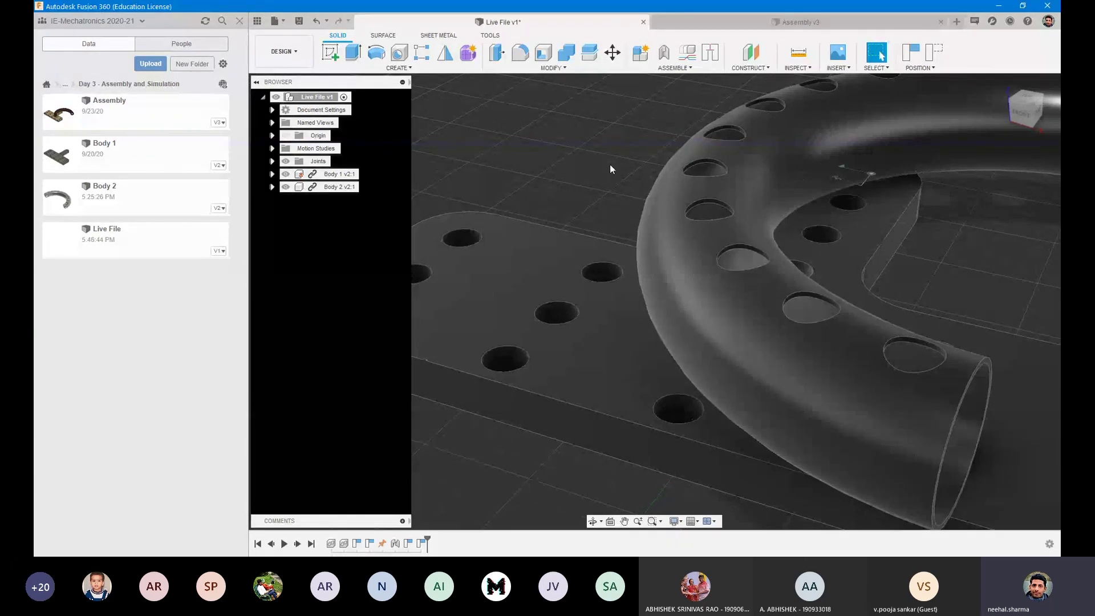
left_click(675, 68)
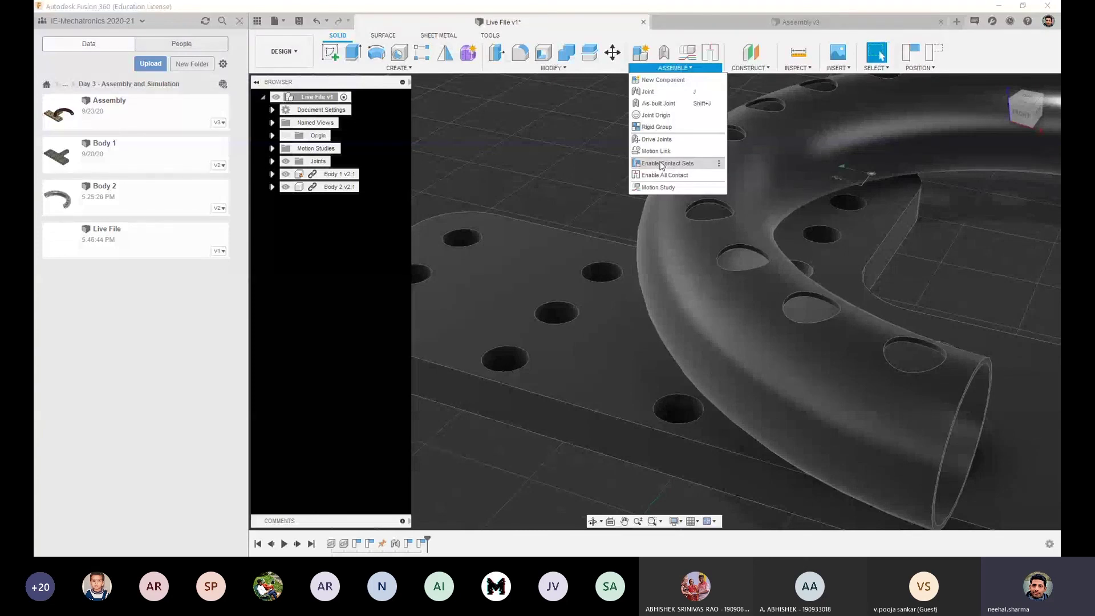
left_click(563, 153)
scroll(582, 158, "down", 3)
middle_click_drag(585, 159, 504, 193)
scroll(504, 192, "up", 1)
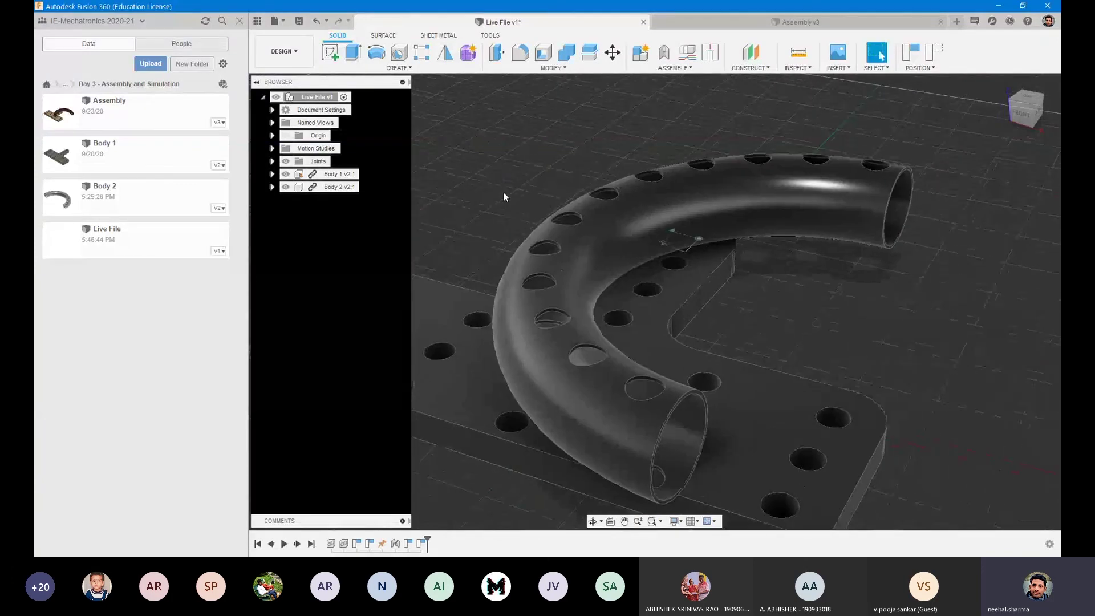
scroll(504, 192, "down", 1)
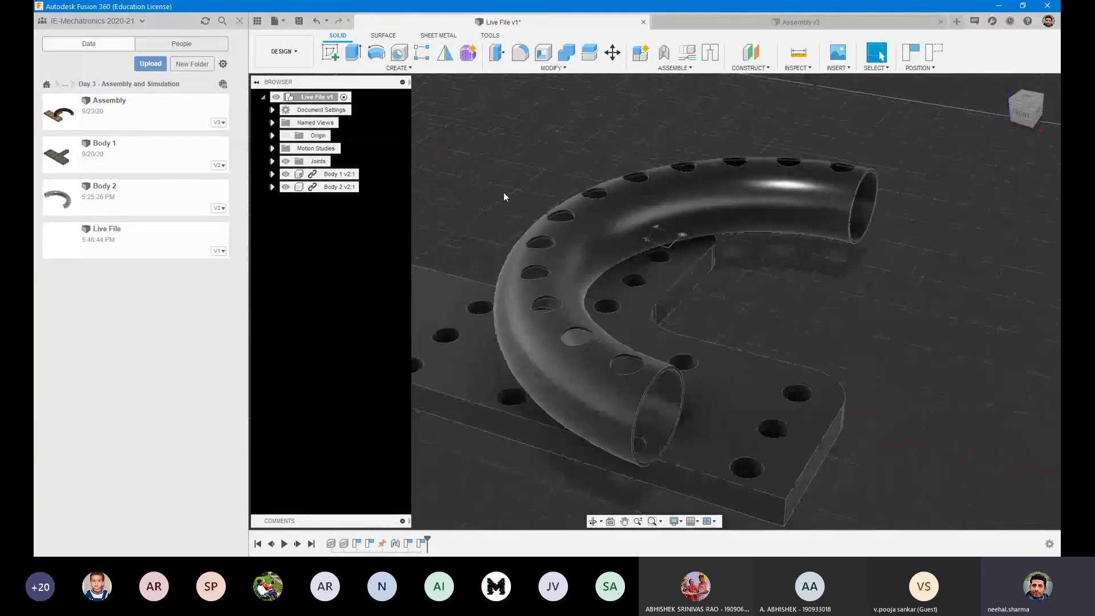
left_click(687, 69)
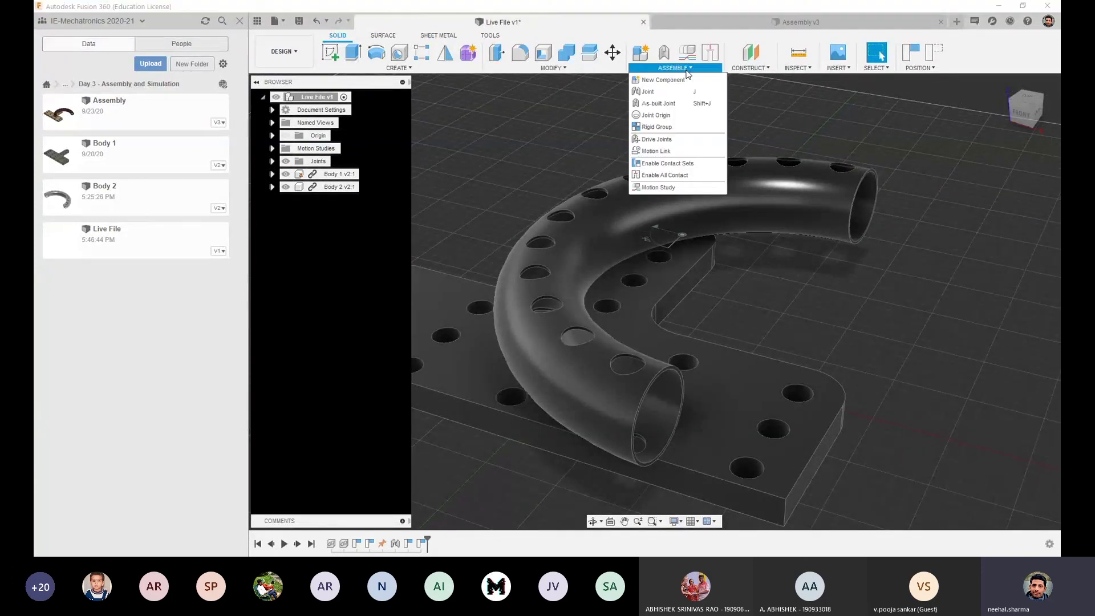
left_click(688, 69)
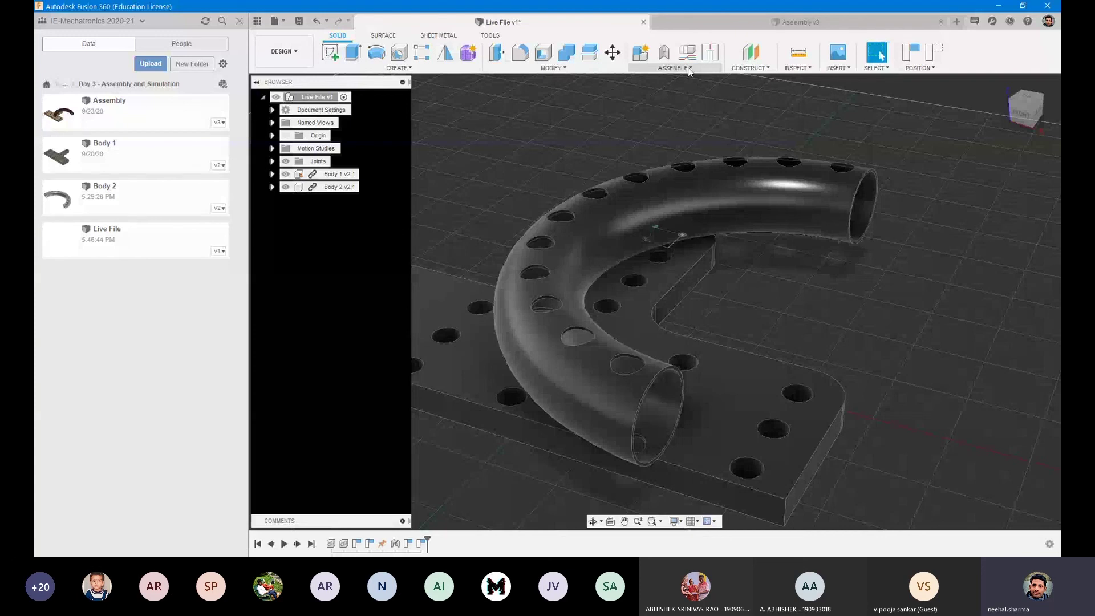
middle_click_drag(855, 320, 731, 271, "shift")
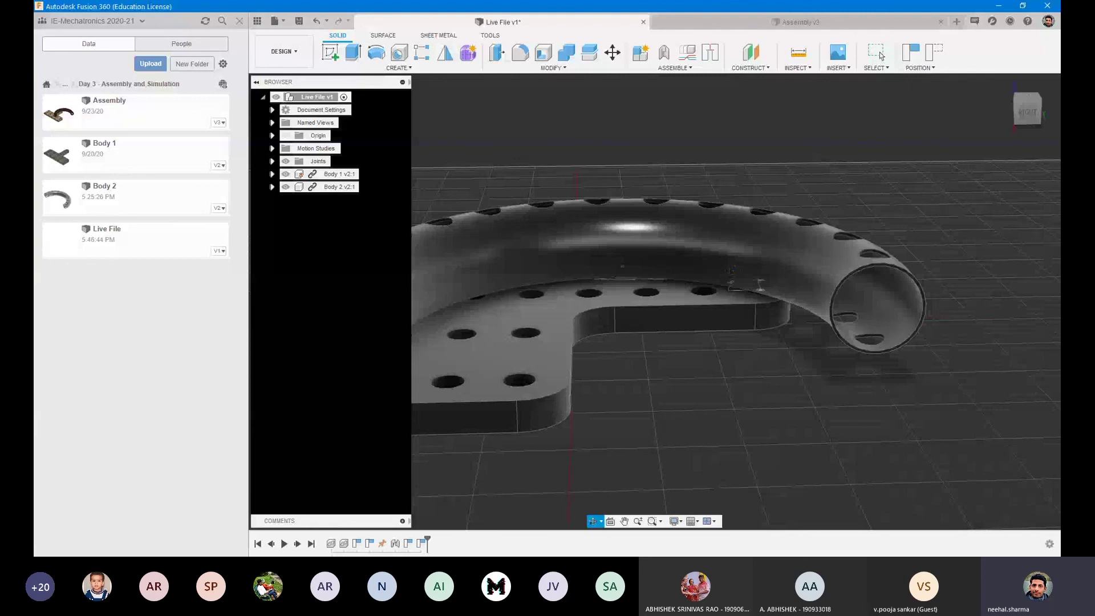
Open the Body 1 design and insert Body 2 into it without changing its default position or rotation
middle_click_drag(729, 271, 826, 273)
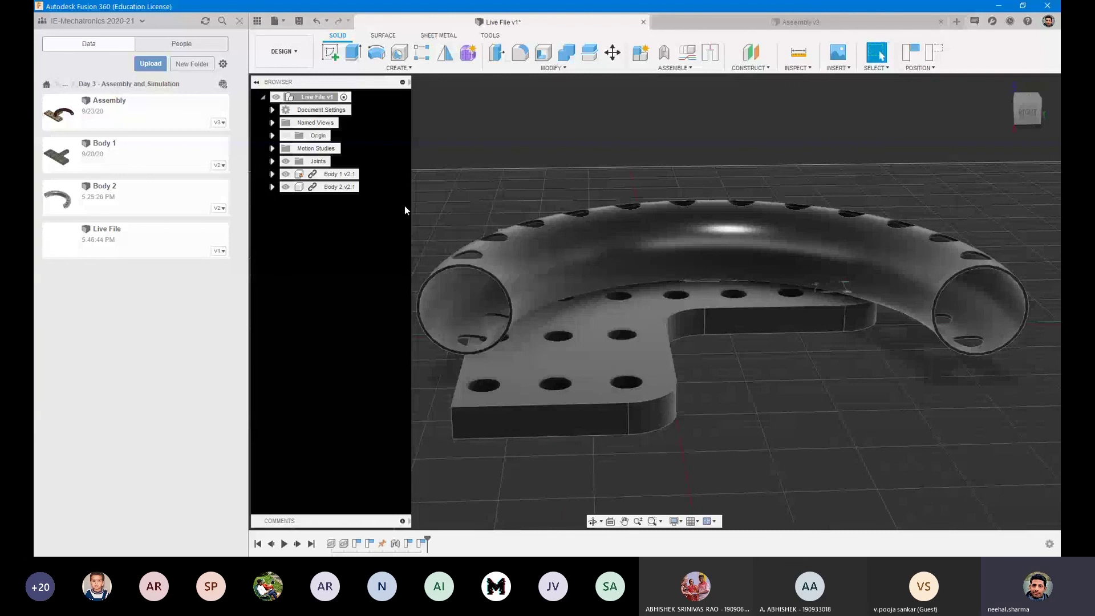
double_click(60, 155)
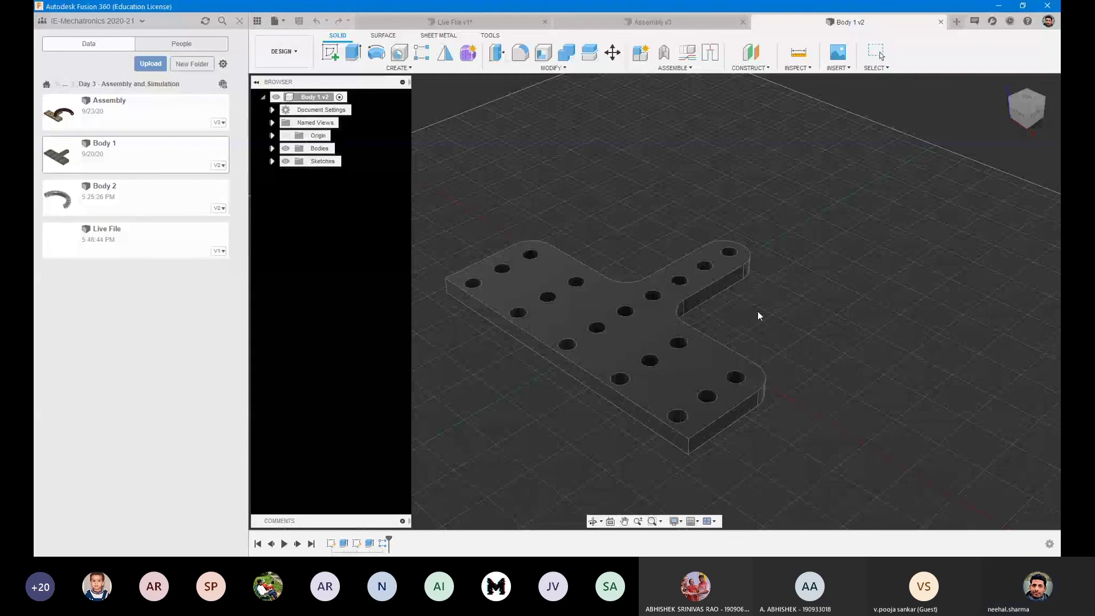
left_click_drag(60, 198, 593, 240)
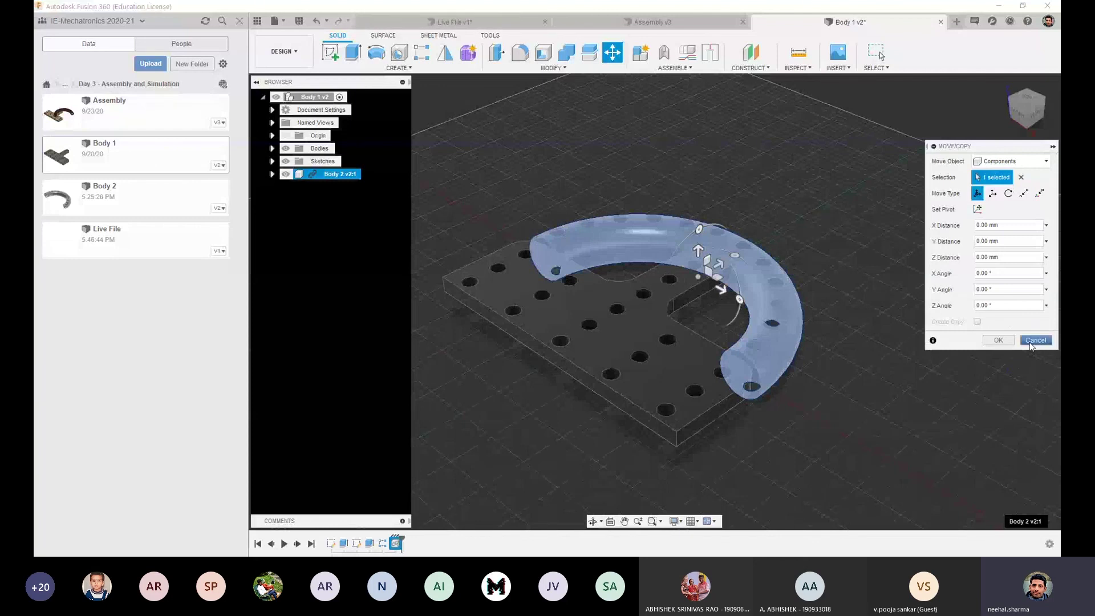
left_click(998, 340)
middle_click_drag(754, 245, 751, 220, "shift")
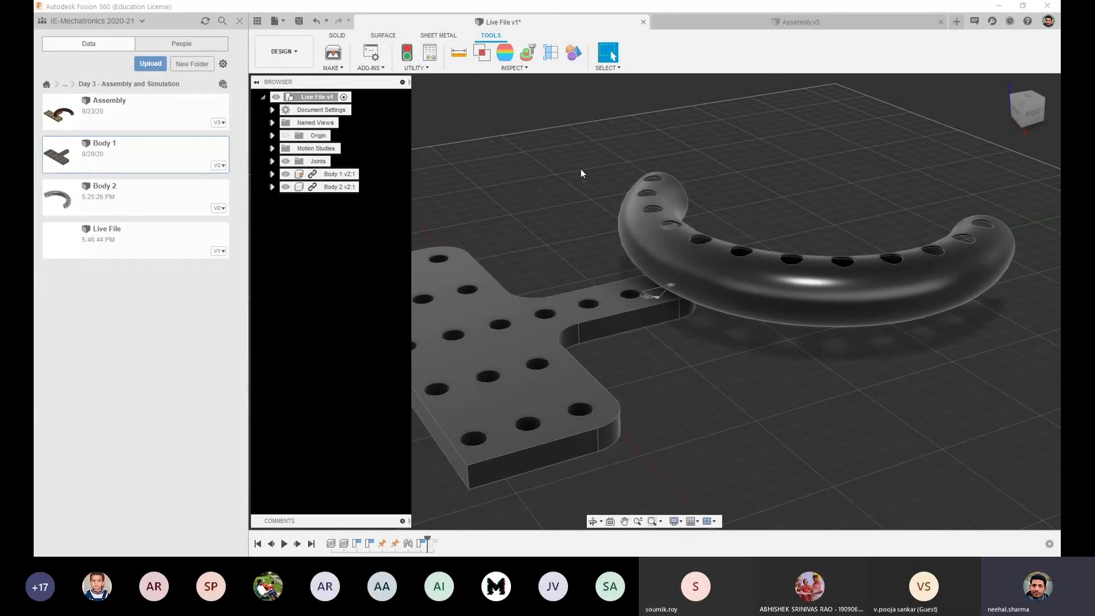
In Live File, measure the distance between a hole edge on the tube and a hole edge on the plate's narrow arm
left_click(515, 68)
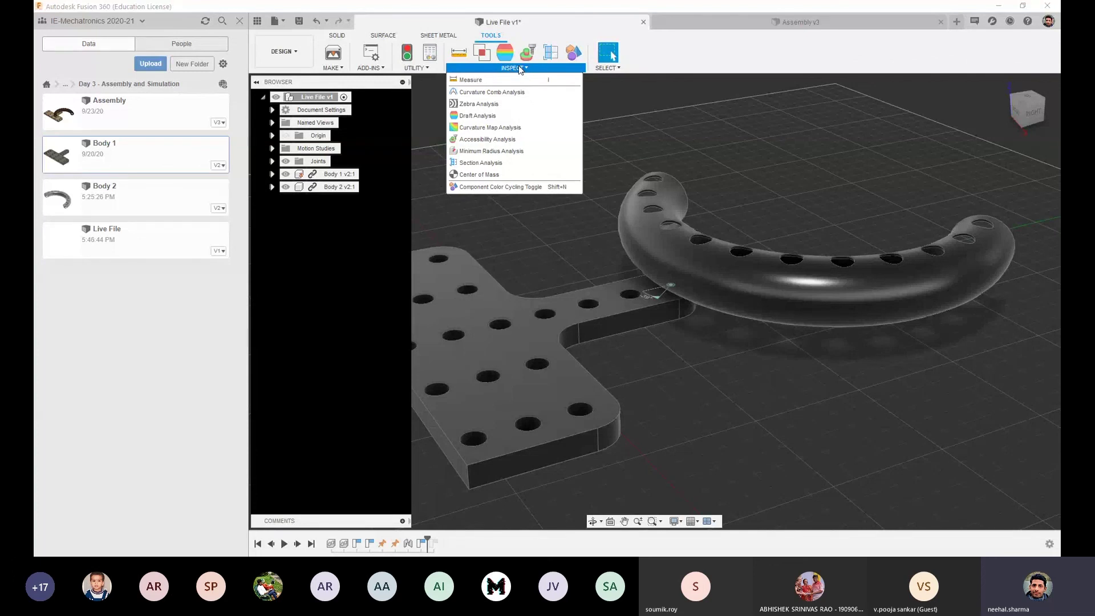
left_click(641, 98)
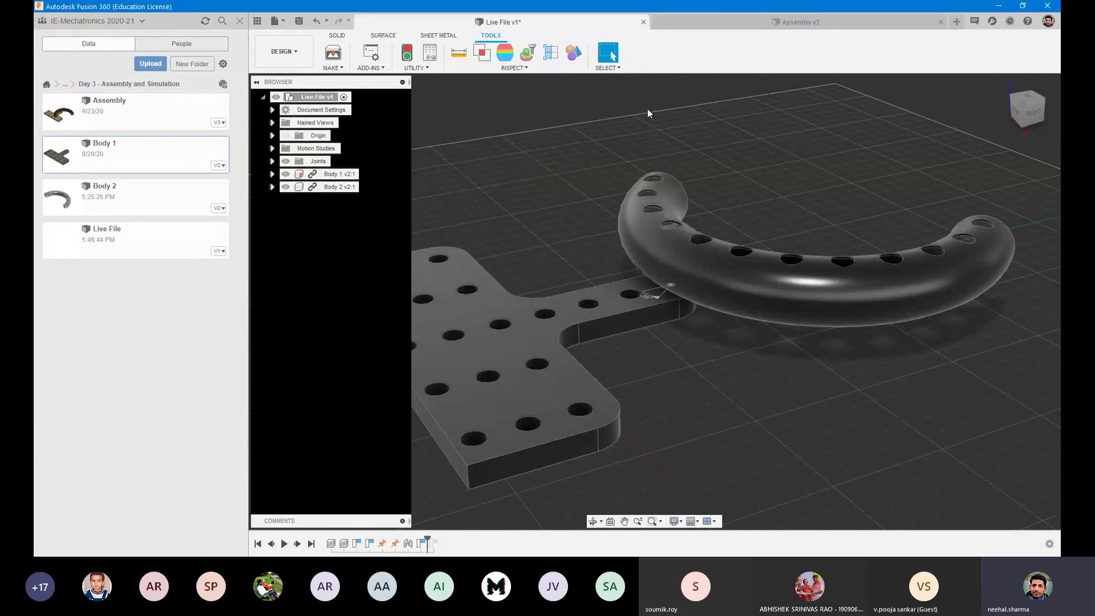
middle_click_drag(590, 156, 556, 171, "shift")
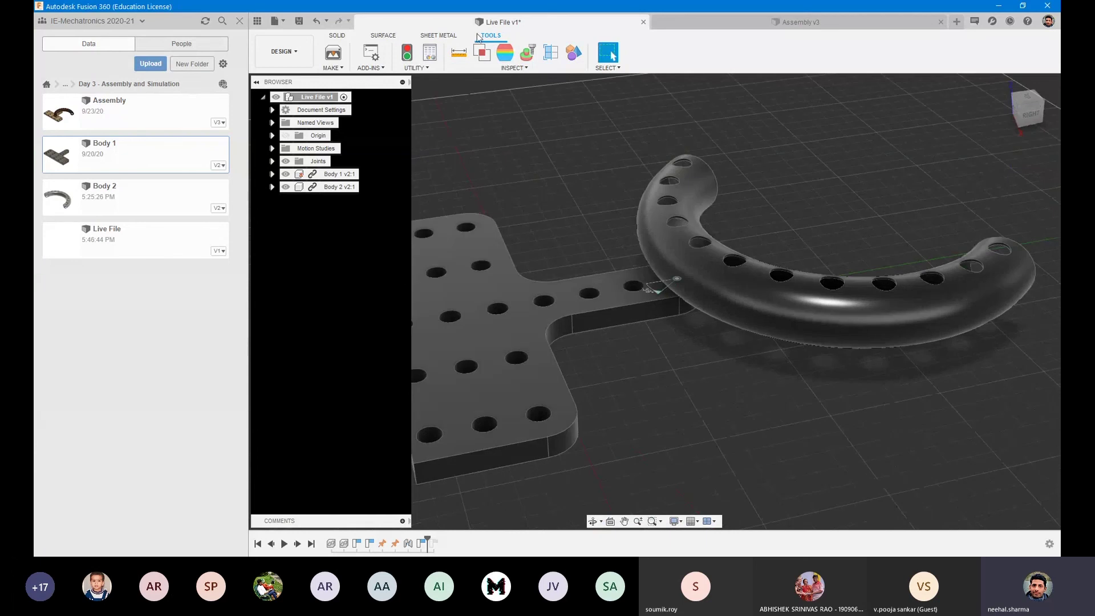
left_click(454, 56)
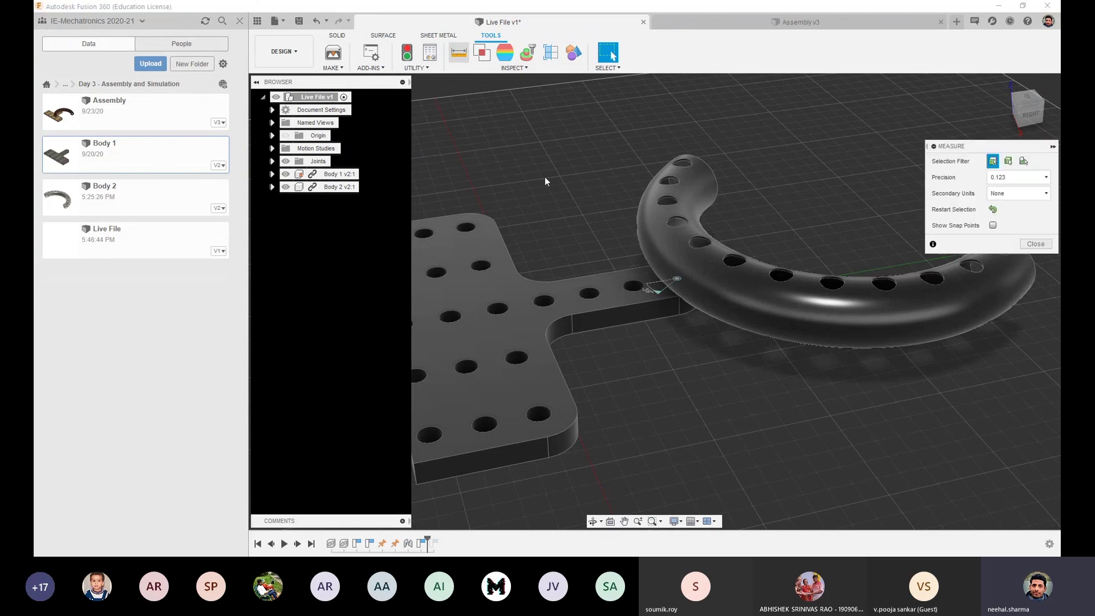
scroll(627, 225, "up", 5)
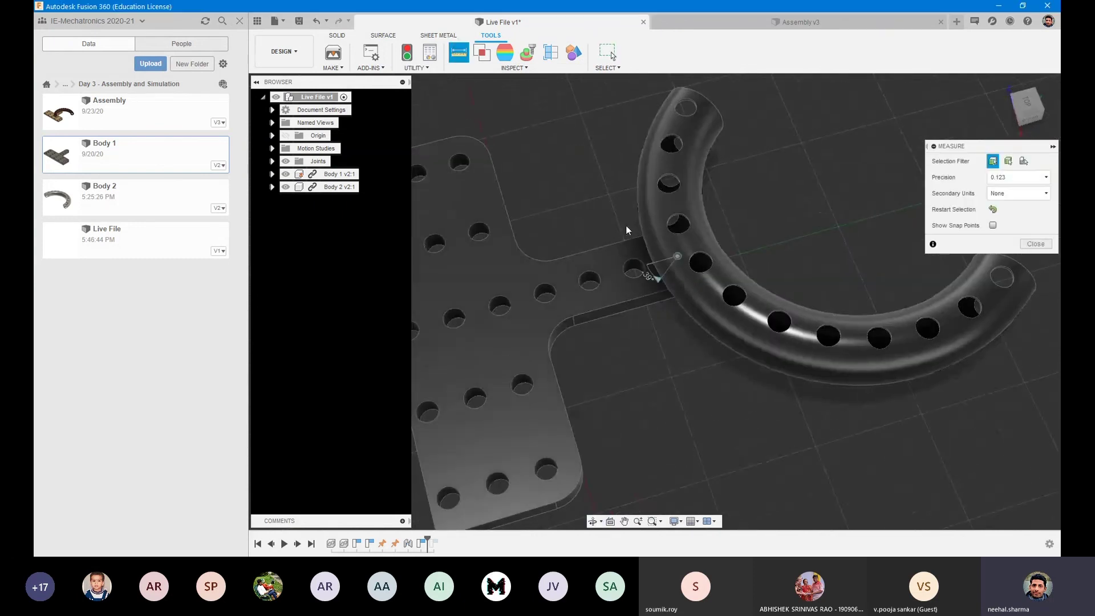
left_click(711, 219)
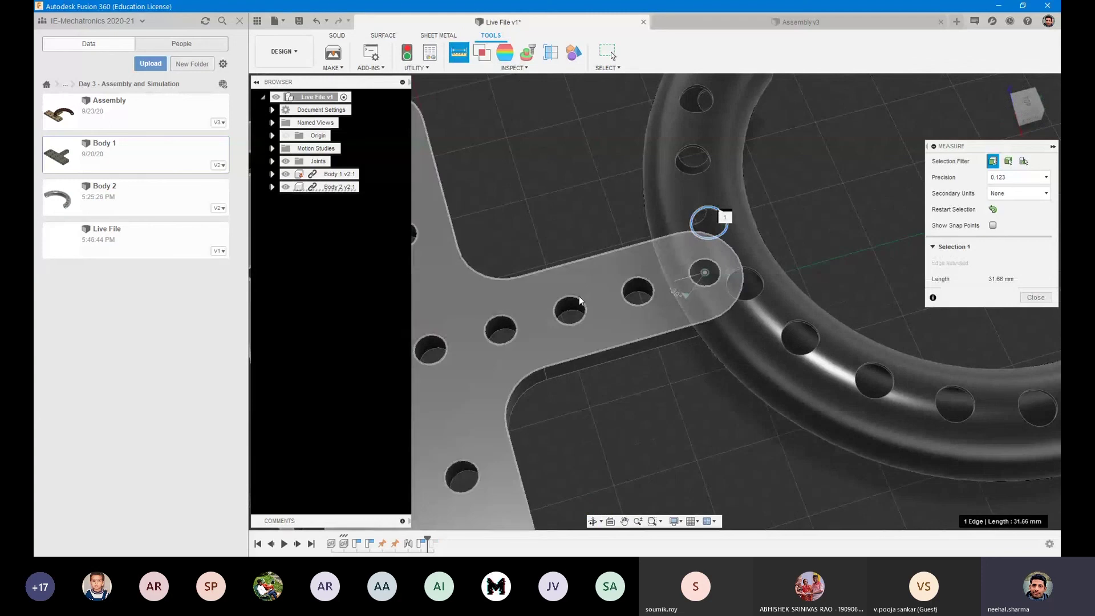
left_click(569, 309)
middle_click_drag(589, 218, 647, 254, "shift")
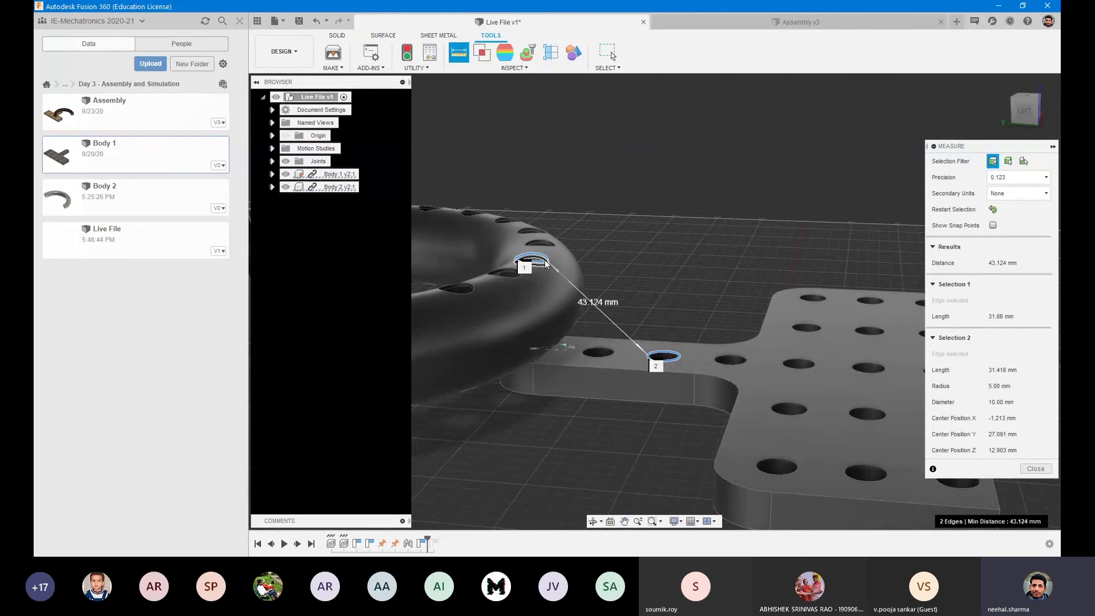
key("Escape")
Measure the distance between the circular edges of the tube's two open ends
middle_click_drag(639, 280, 498, 280, "shift")
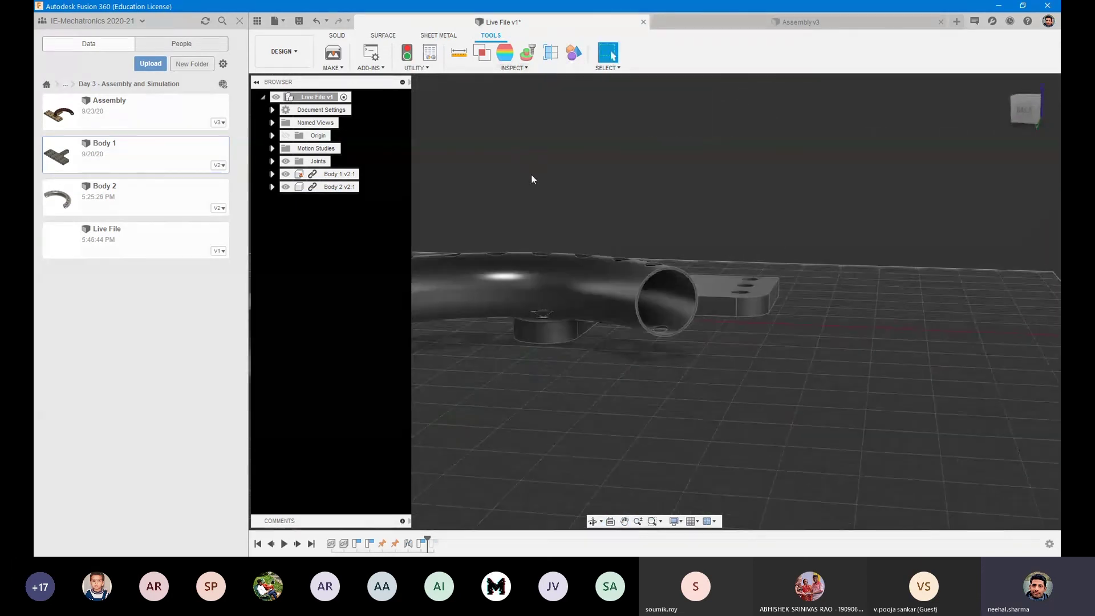
left_click(458, 52)
scroll(417, 317, "up", 3)
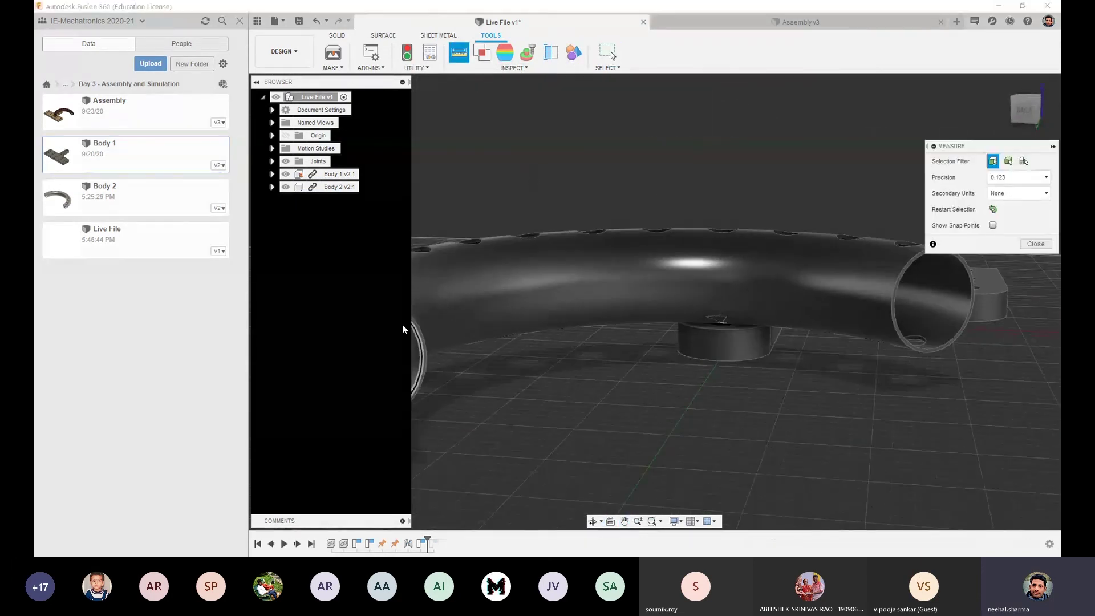
left_click(410, 323)
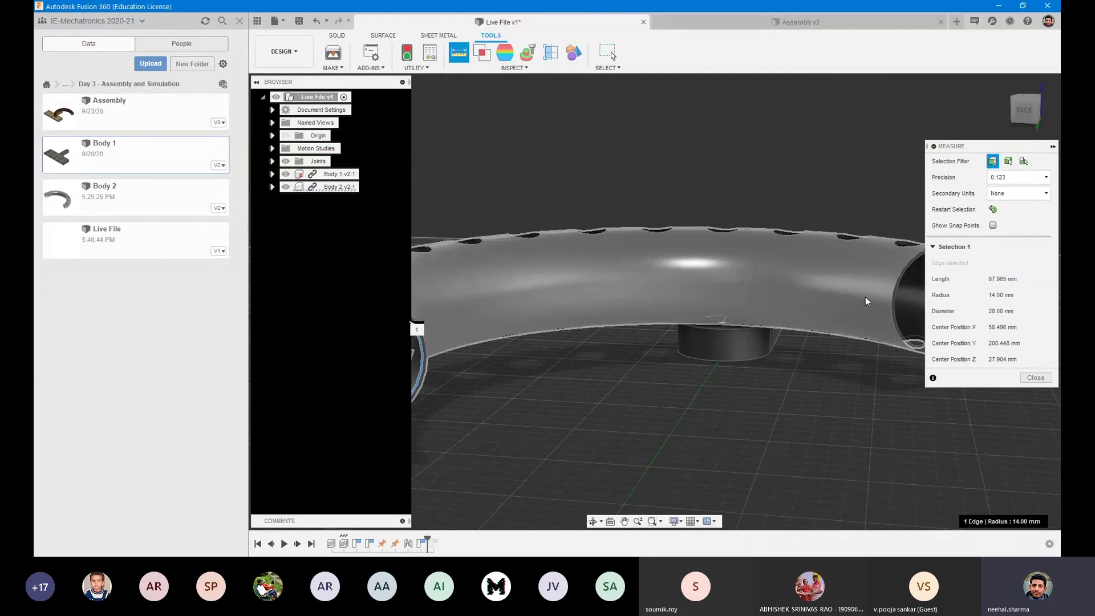
left_click(908, 273)
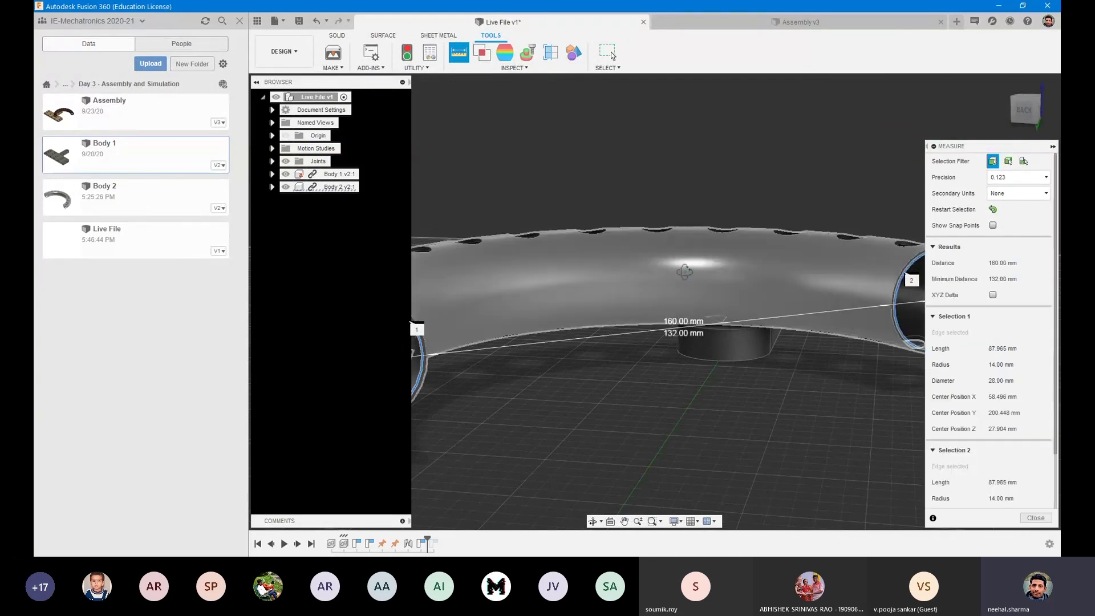
middle_click_drag(683, 267, 610, 319, "shift")
middle_click_drag(615, 371, 617, 331, "shift")
middle_click_drag(496, 337, 587, 312)
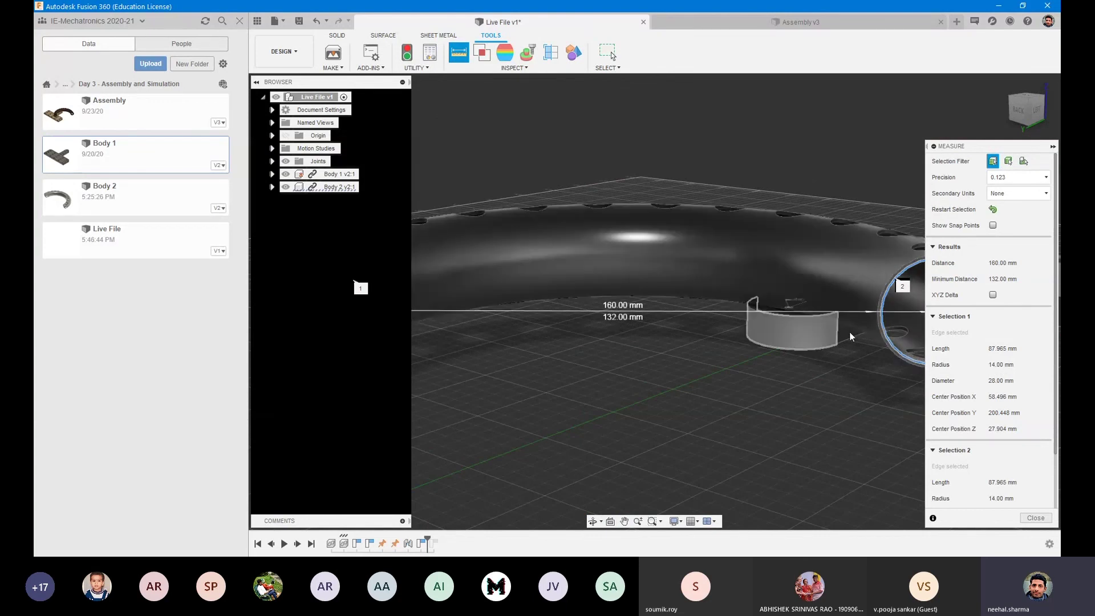
middle_click_drag(826, 298, 869, 386, "shift")
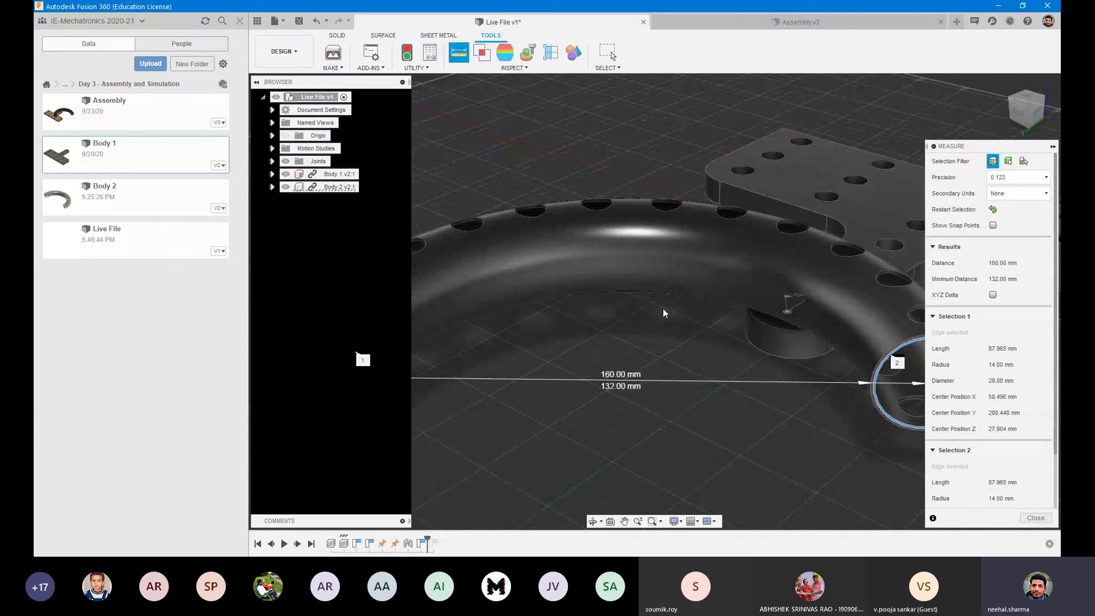
Measure the rounded inner corner edge where the plate's narrow arm meets its wide part
middle_click_drag(612, 298, 576, 345)
left_click(631, 429)
middle_click_drag(679, 317, 652, 324, "shift")
middle_click_drag(1020, 456, 865, 457, "shift")
middle_click_drag(697, 516, 614, 425)
left_click(614, 426)
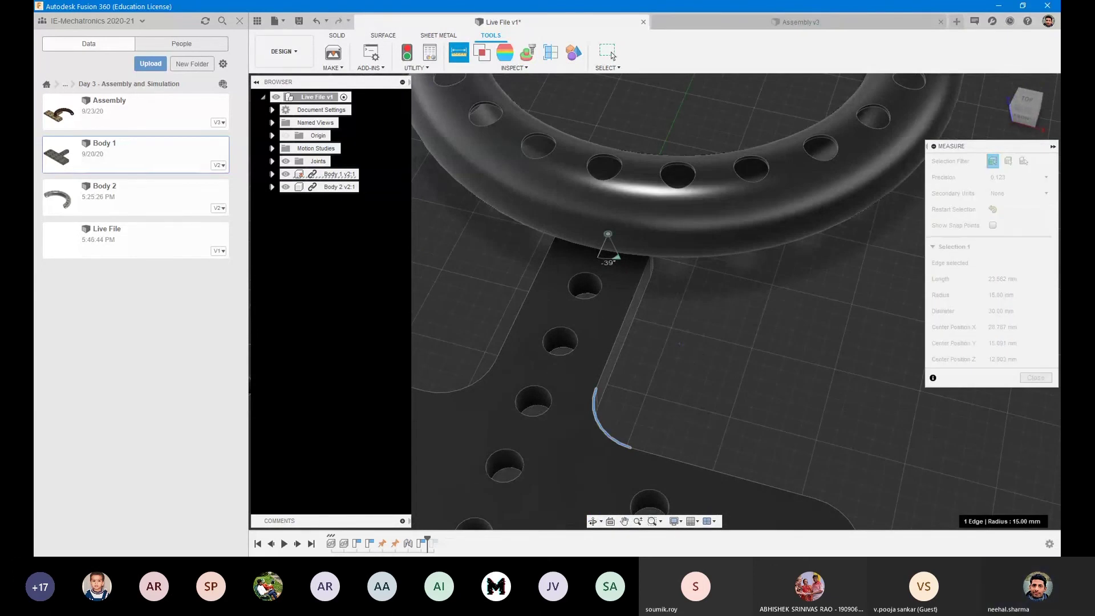
middle_click_drag(696, 350, 530, 223, "shift")
middle_click_drag(609, 300, 698, 355)
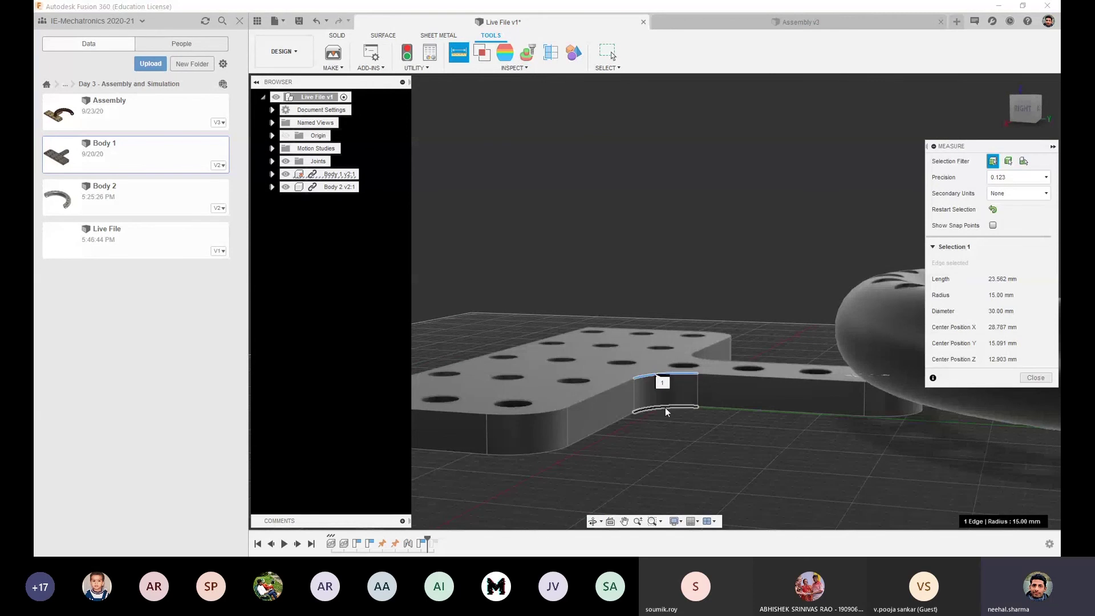
key("Escape")
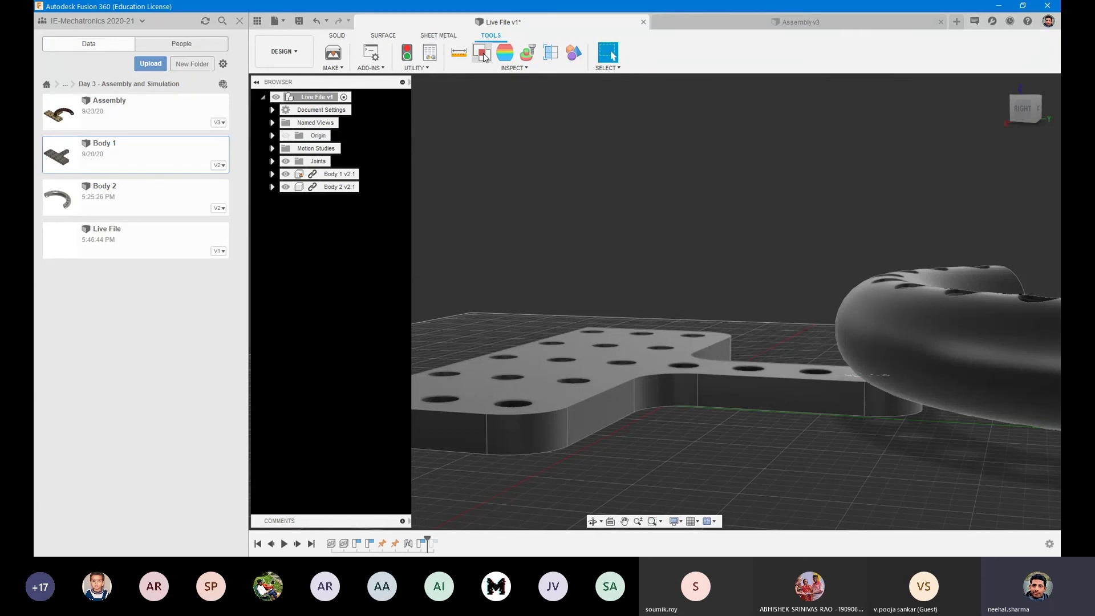
Try setting up an interference check between the tube and the plate
middle_click_drag(589, 139, 591, 247, "shift")
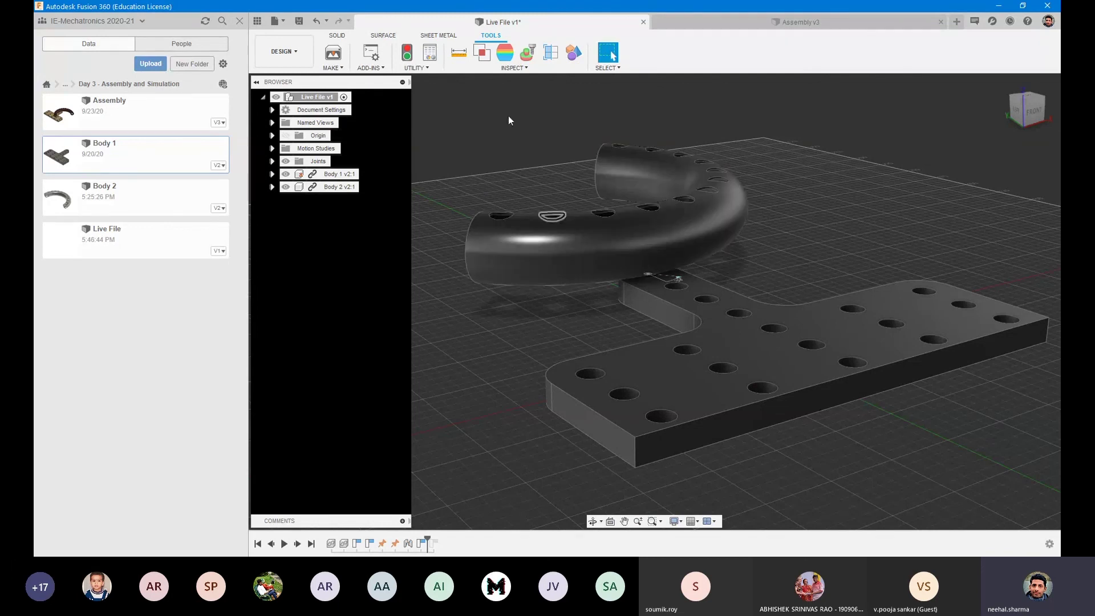
left_click(481, 52)
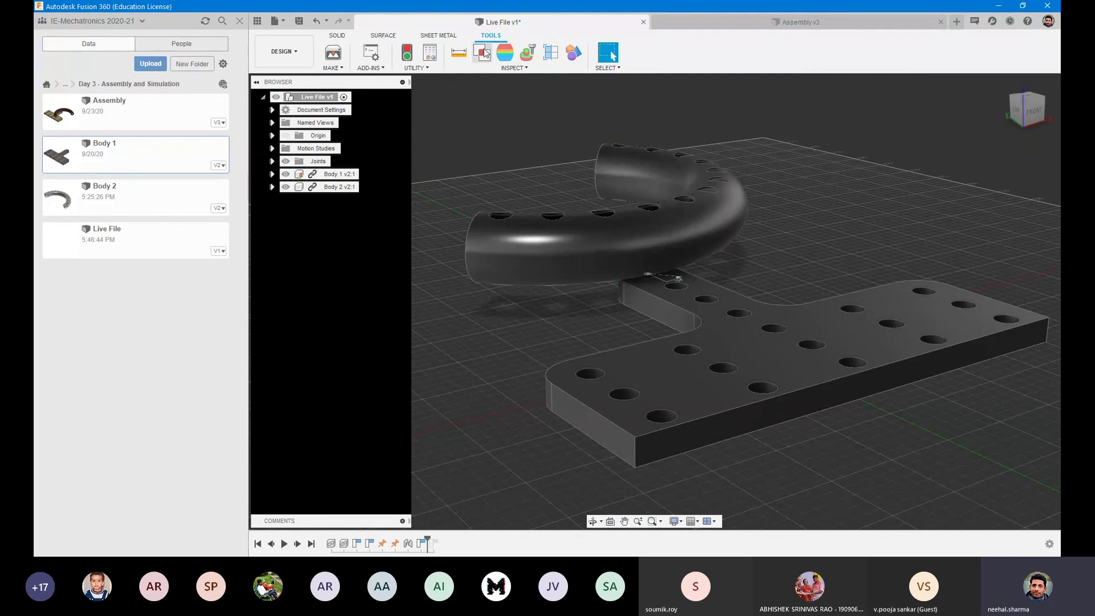
left_click(627, 248)
left_click(733, 337)
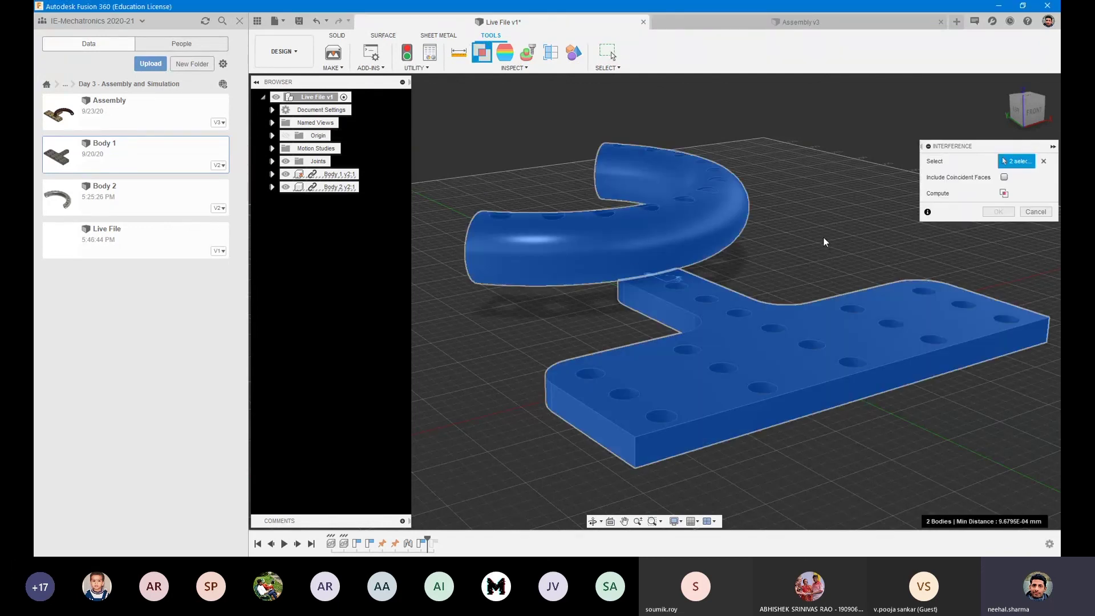
left_click(1004, 177)
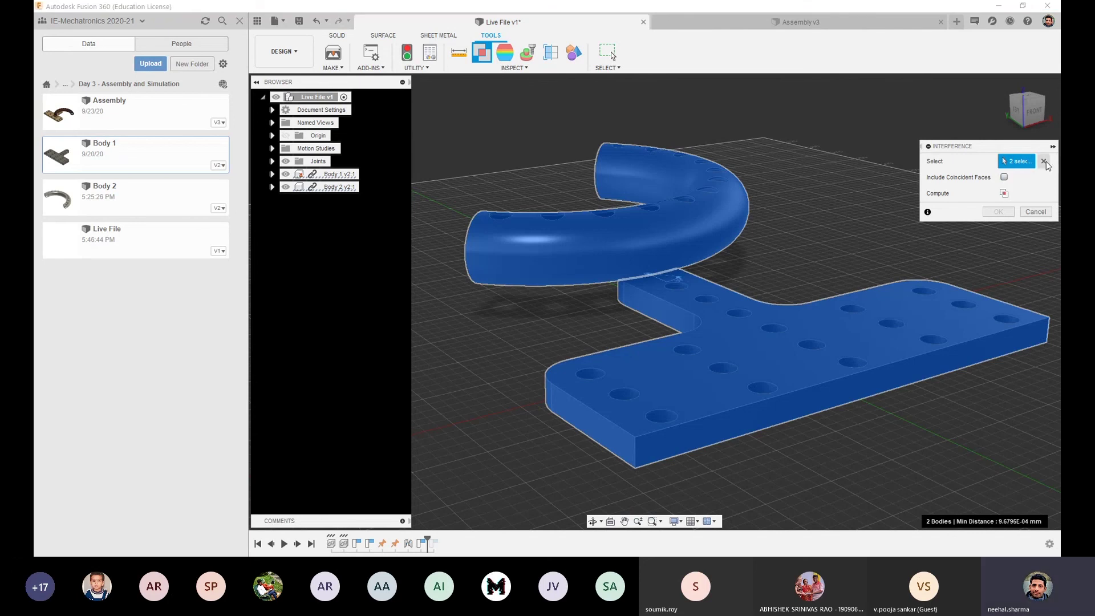
middle_click_drag(821, 225, 718, 263, "shift")
left_click(1044, 162)
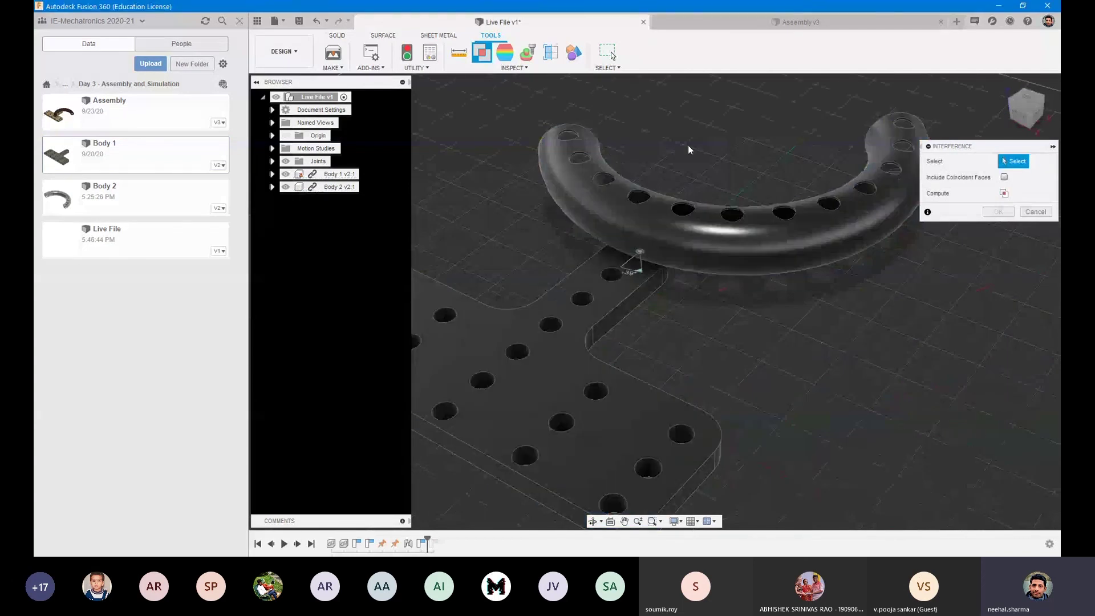
left_click(1035, 212)
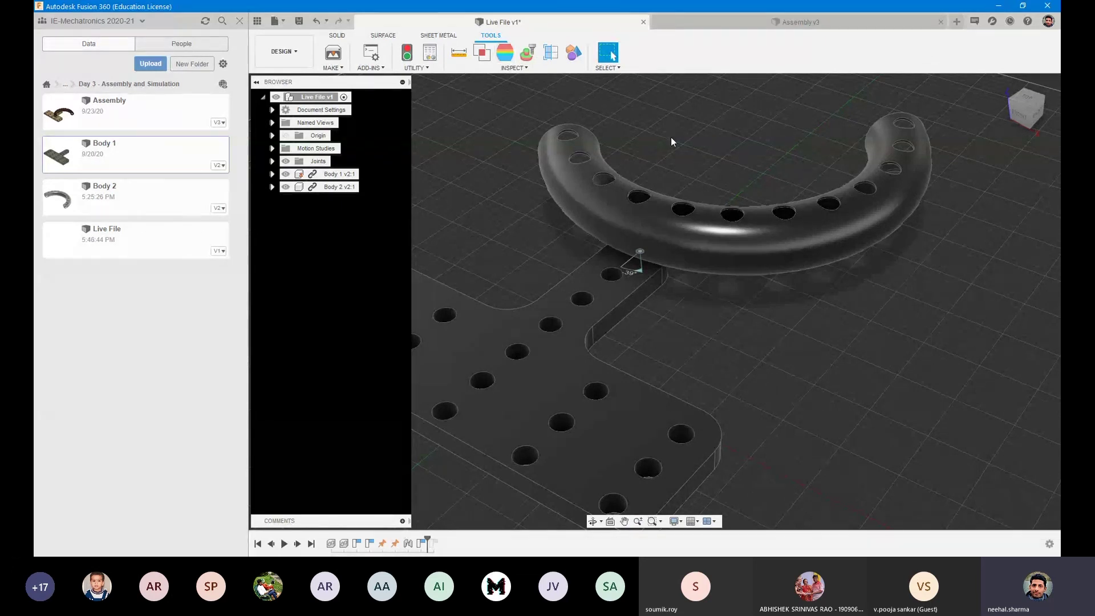
scroll(671, 140, "down", 1)
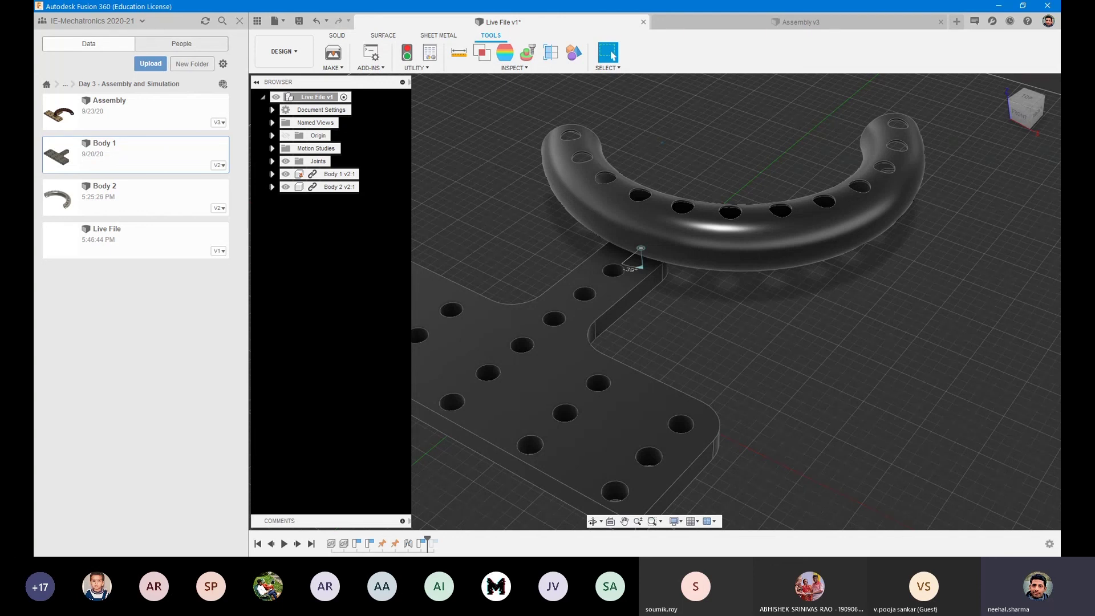
middle_click_drag(1015, 211, 813, 142, "shift")
middle_click_drag(751, 220, 686, 219)
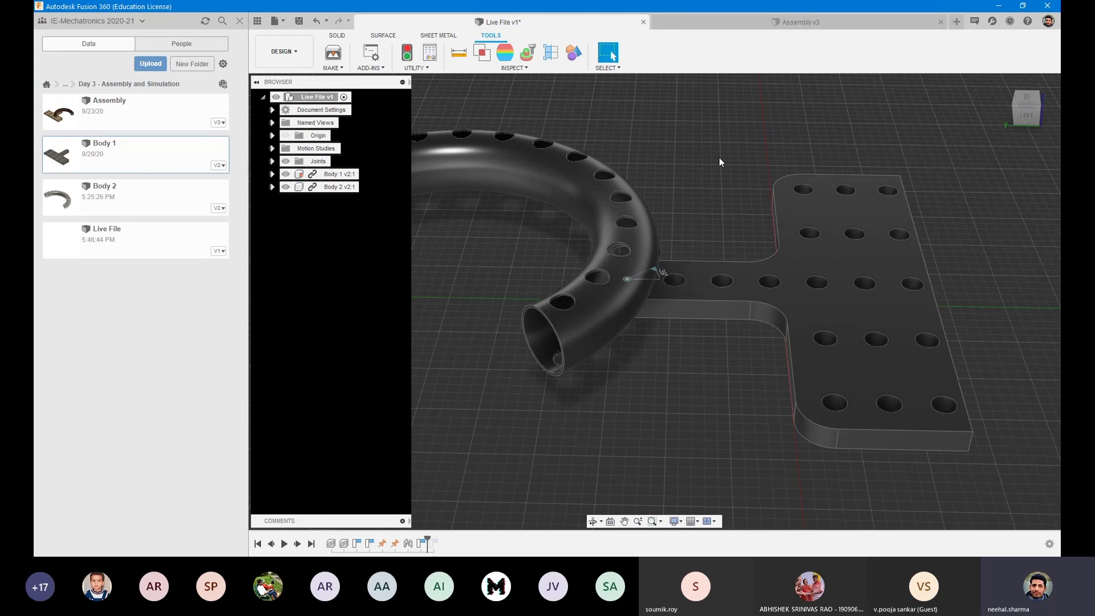
left_click(553, 58)
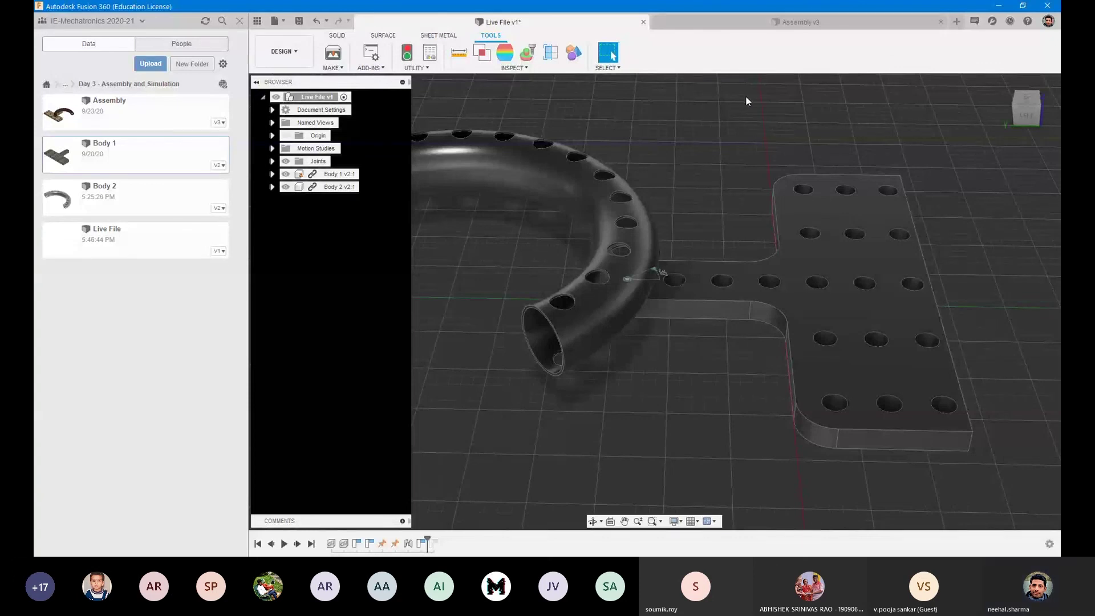
left_click(342, 36)
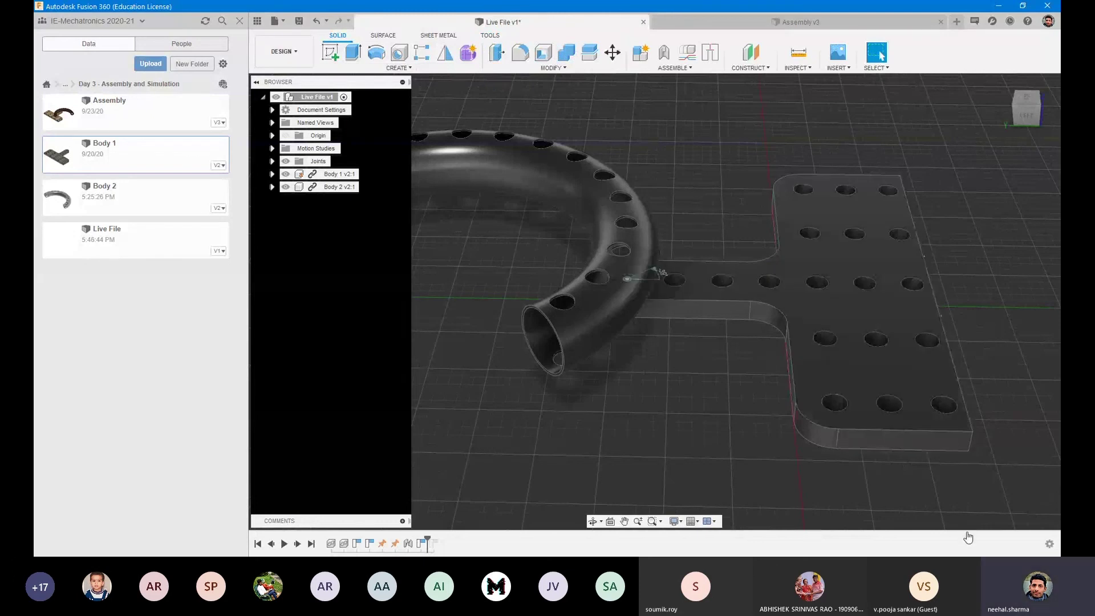
middle_click_drag(700, 188, 793, 170)
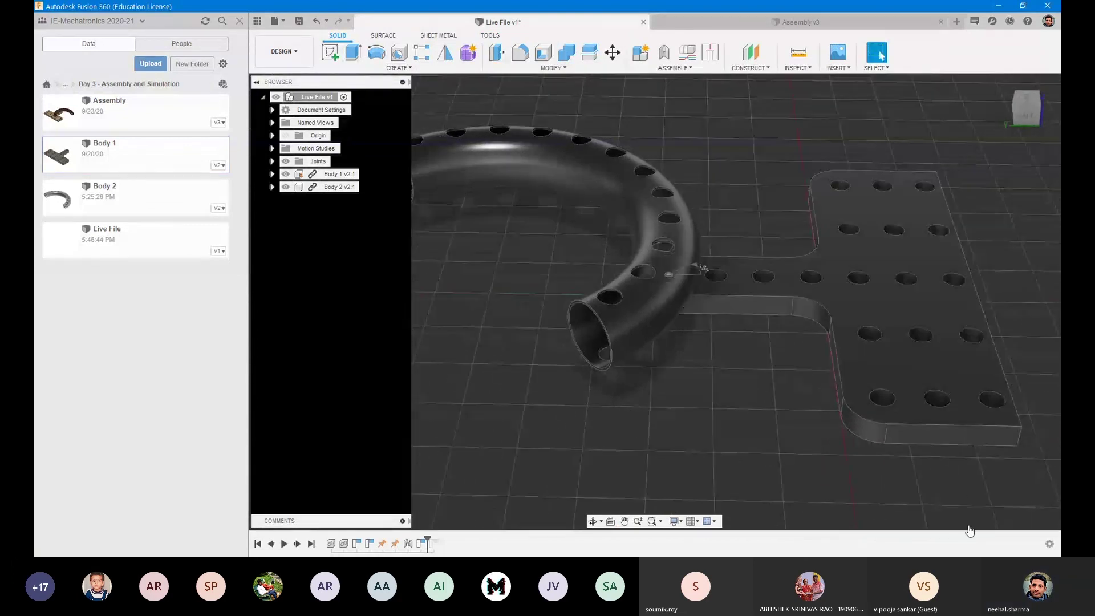
middle_click_drag(731, 215, 725, 262, "shift")
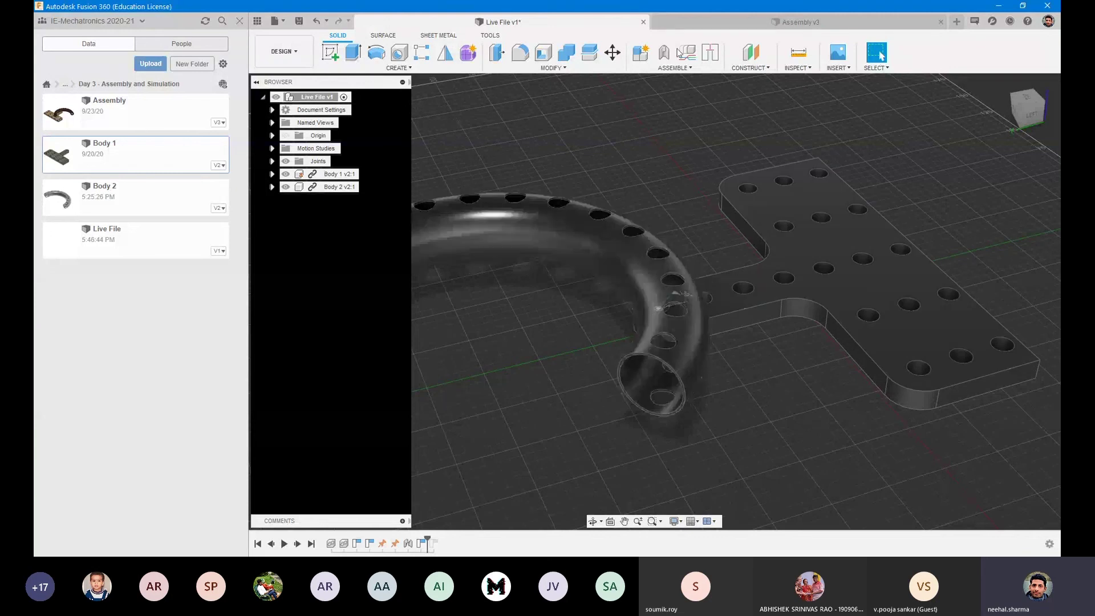
Open the Body 1 design and assign the Glass physical material from the Fusion 360 Material Library to its body
double_click(103, 155)
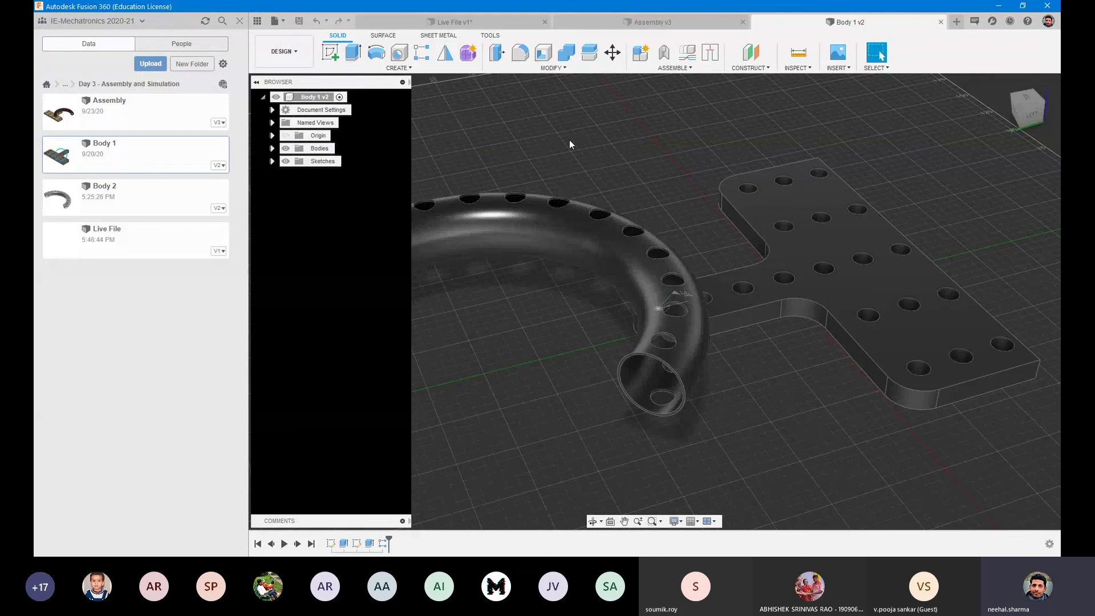
left_click(272, 148)
left_click(319, 161)
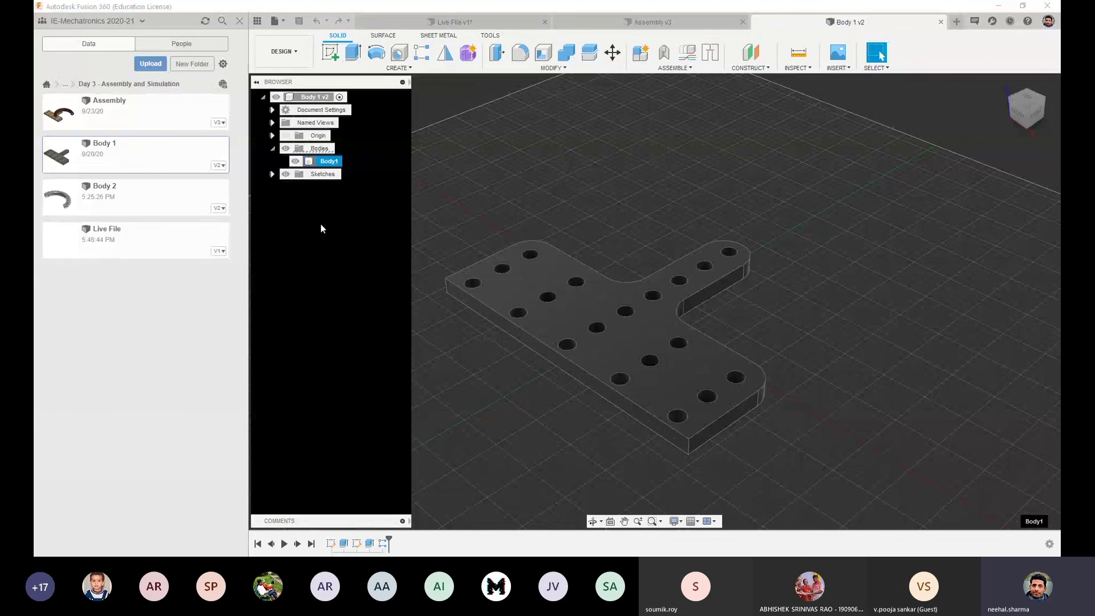
left_click(321, 224)
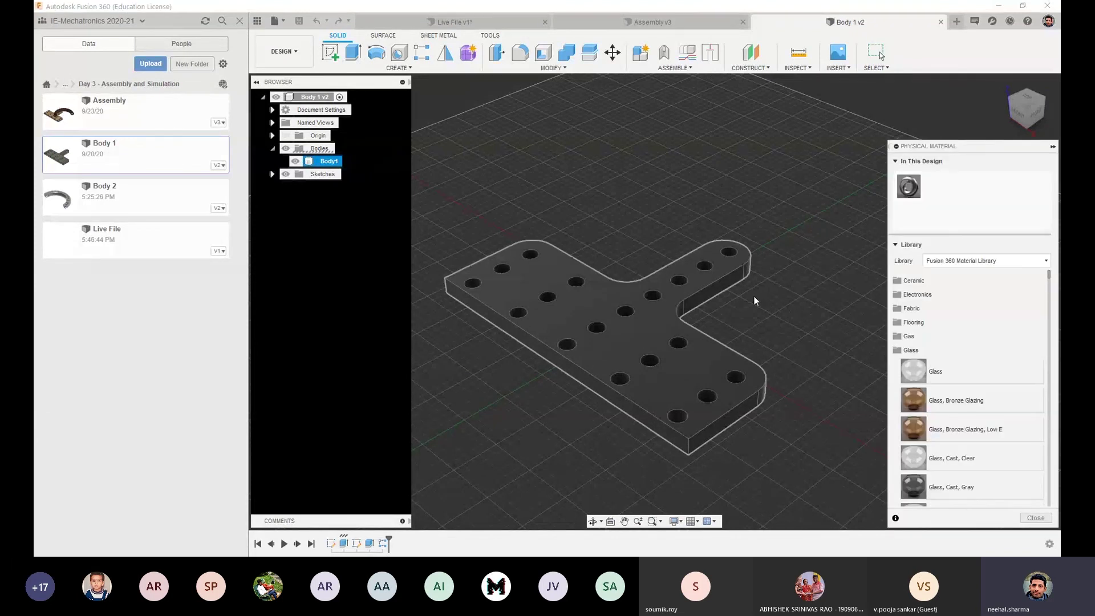
left_click_drag(915, 371, 718, 359)
left_click(788, 337)
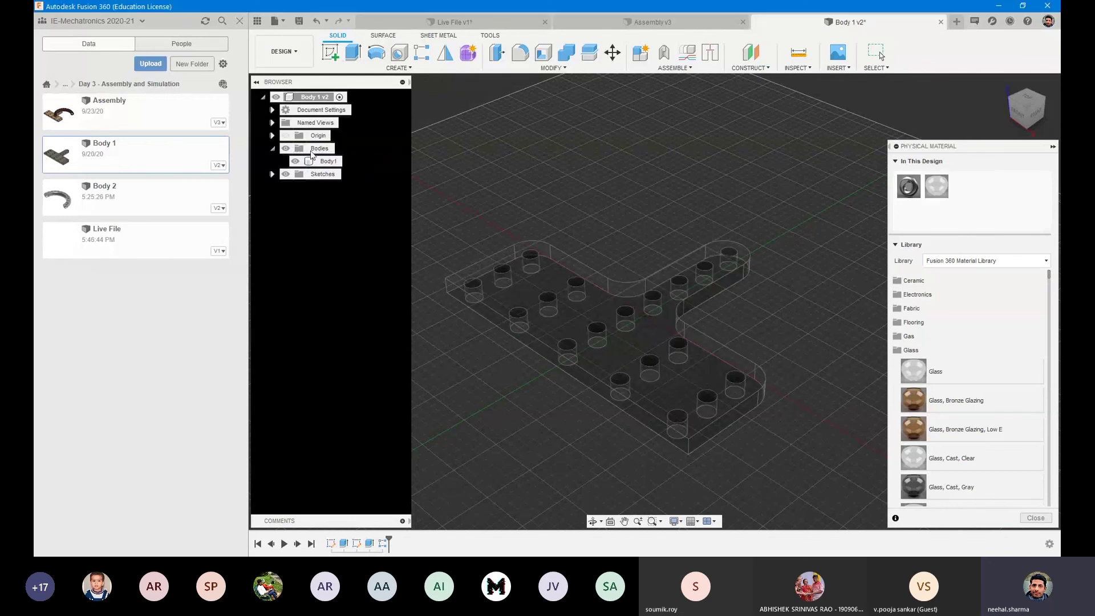
left_click(314, 162)
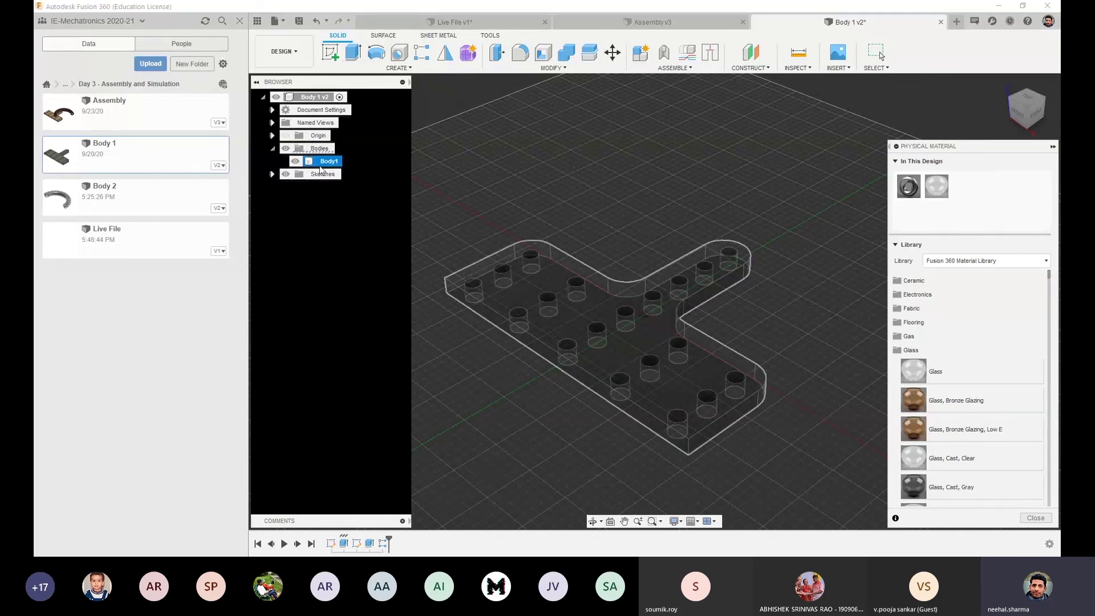
key("Escape")
Review the plate body's properties, including its mass, density, physical material and appearance
right_click(308, 166)
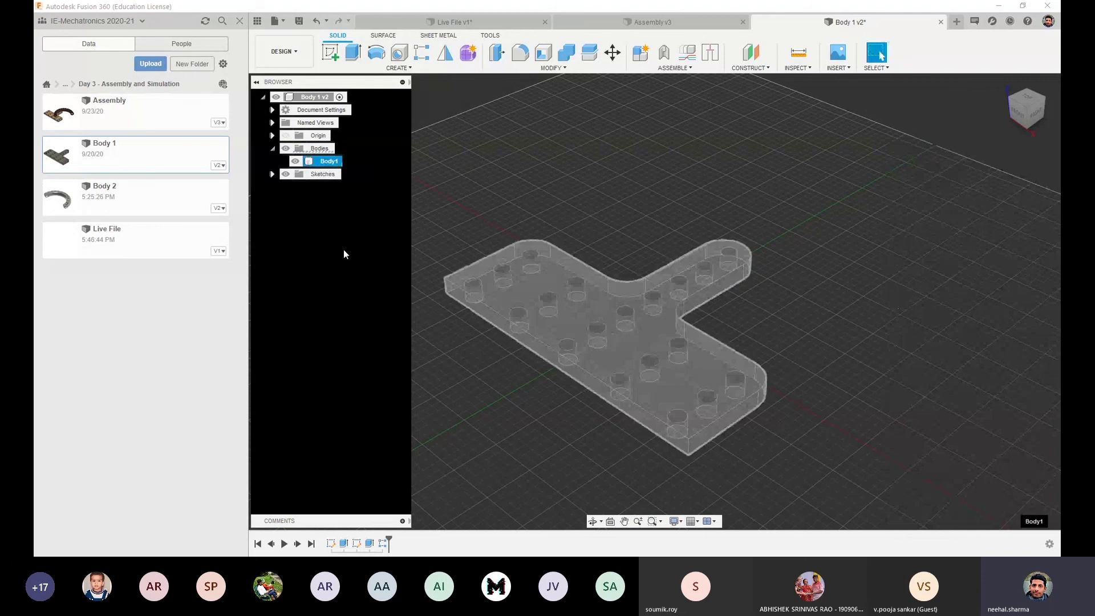
left_click(343, 256)
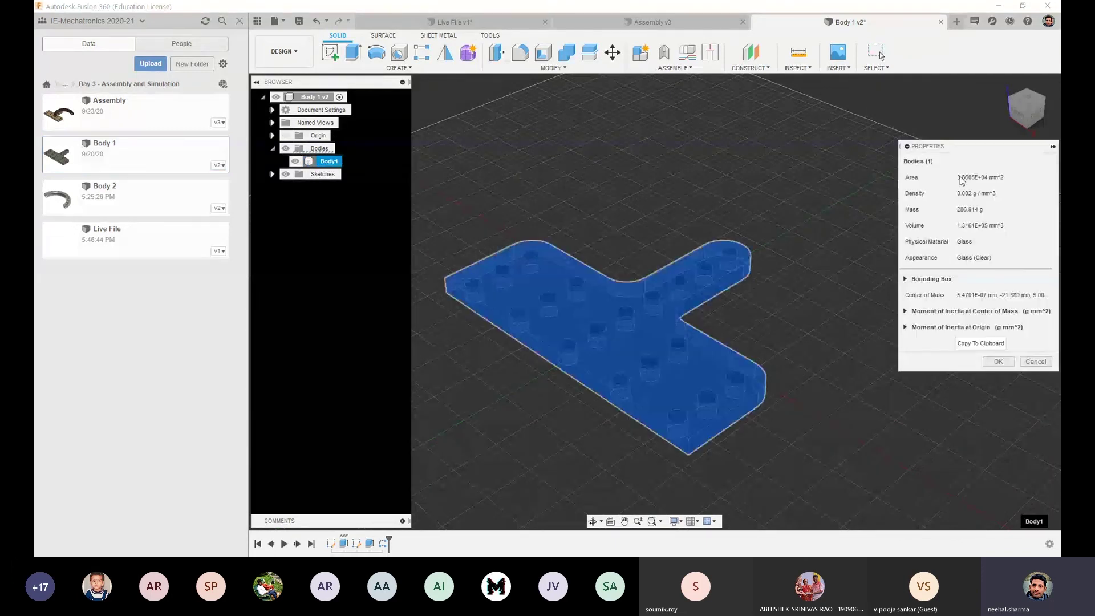
left_click(996, 362)
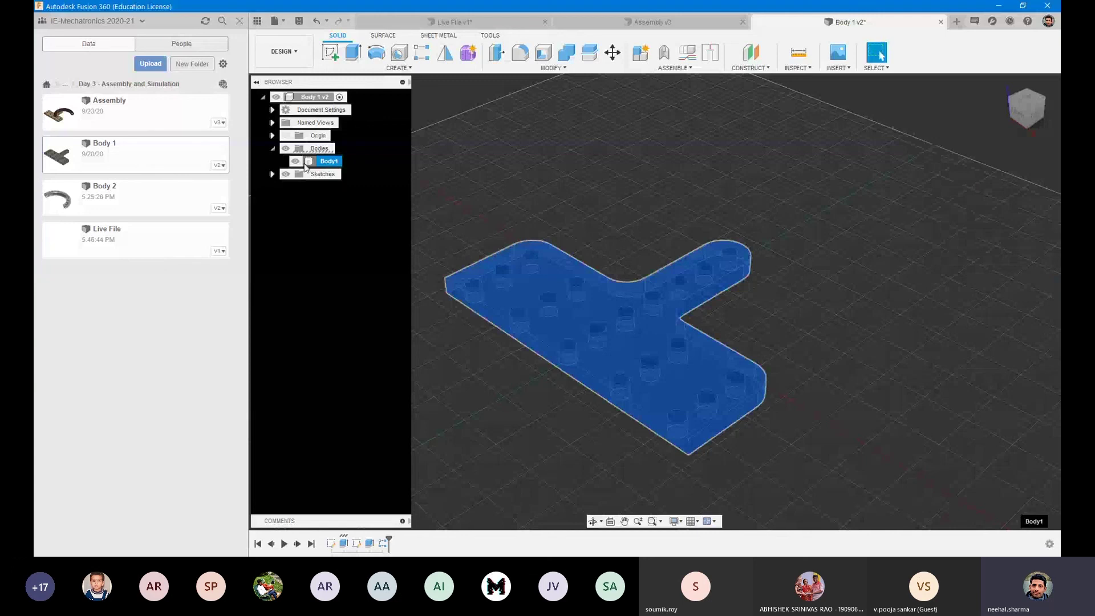
left_click(858, 325)
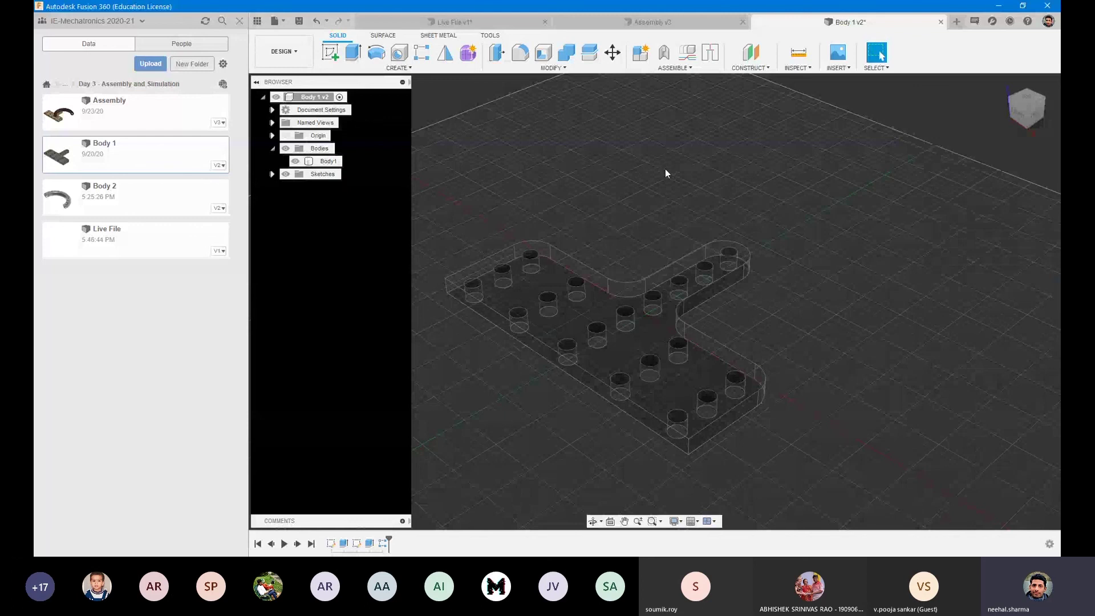
Apply the Gold - Polished metal appearance to the whole plate body
left_click(325, 161)
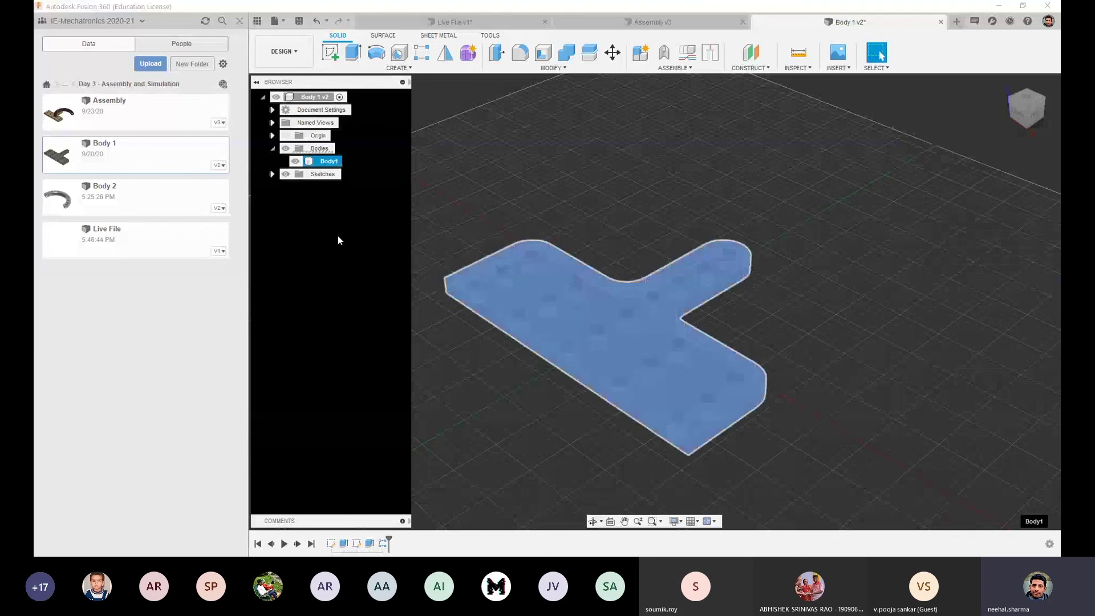
key("a")
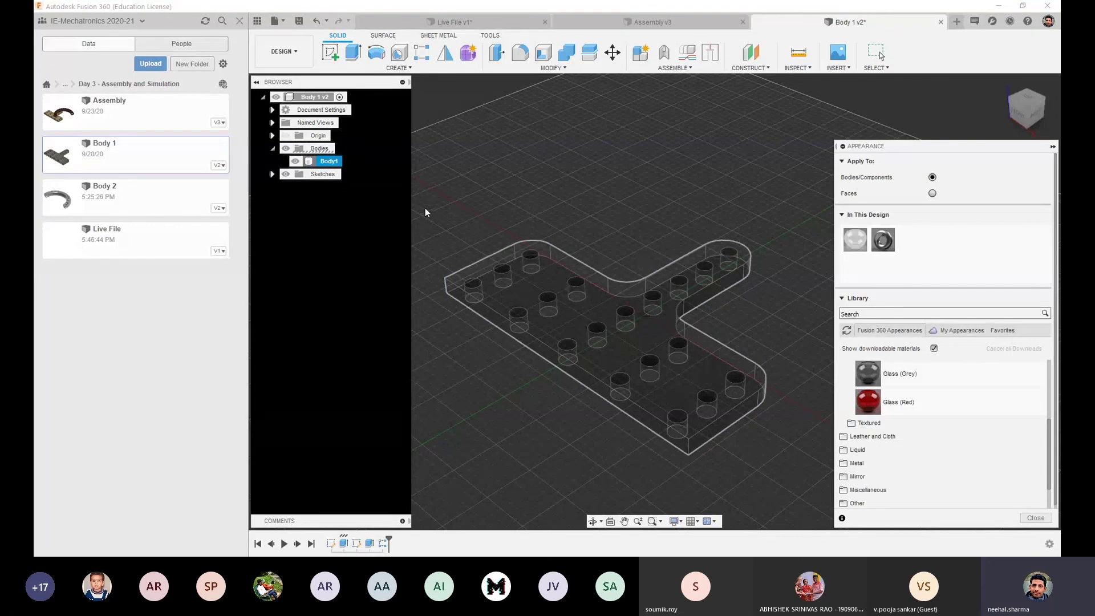
left_click(311, 163)
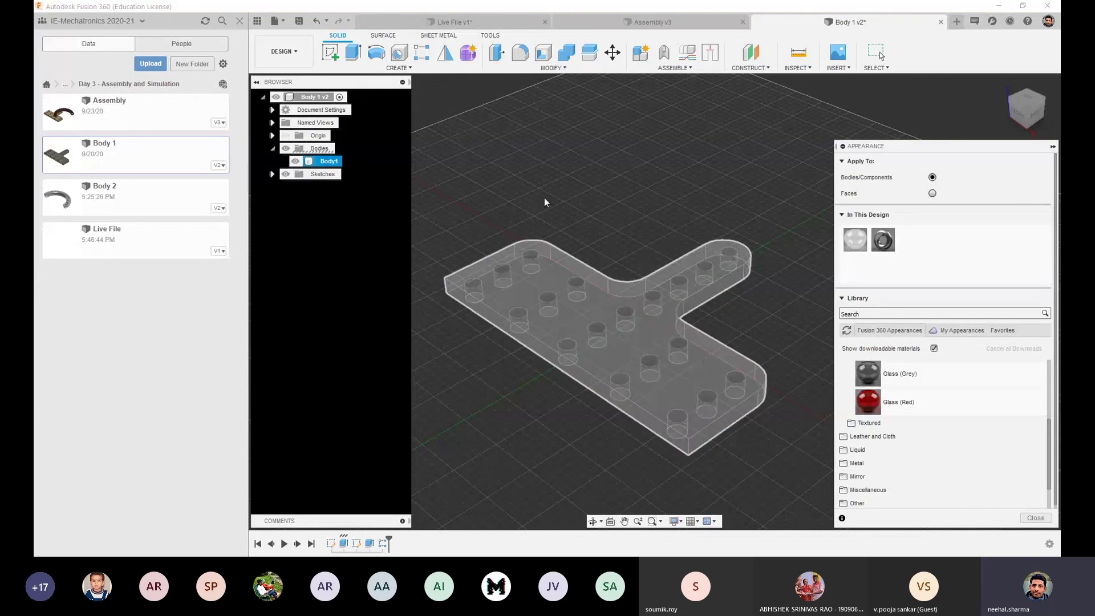
scroll(883, 404, "down", 3)
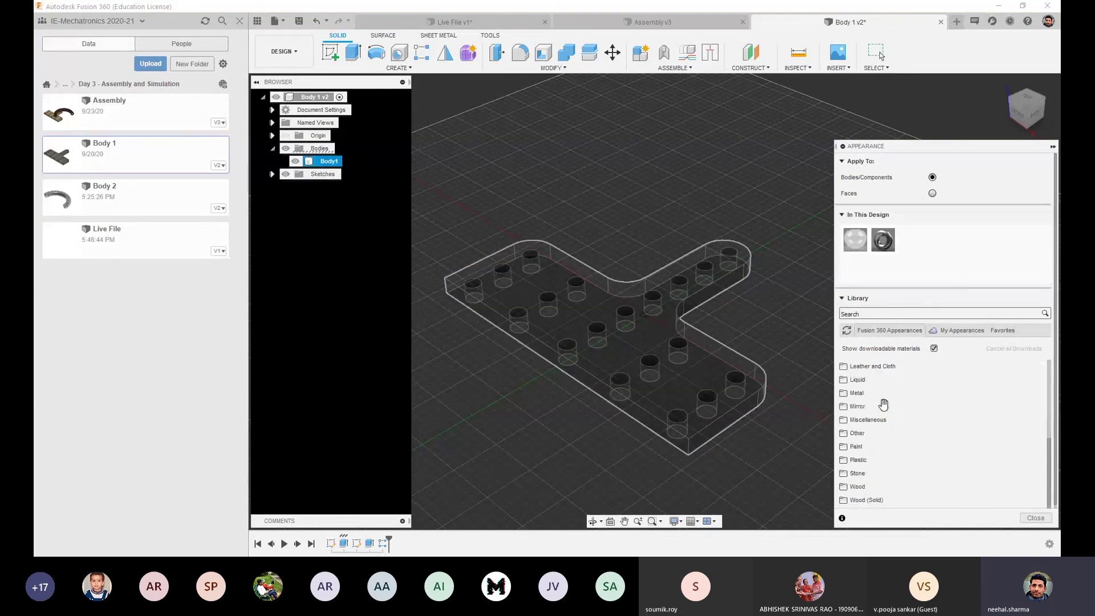
left_click(854, 393)
scroll(856, 399, "down", 1)
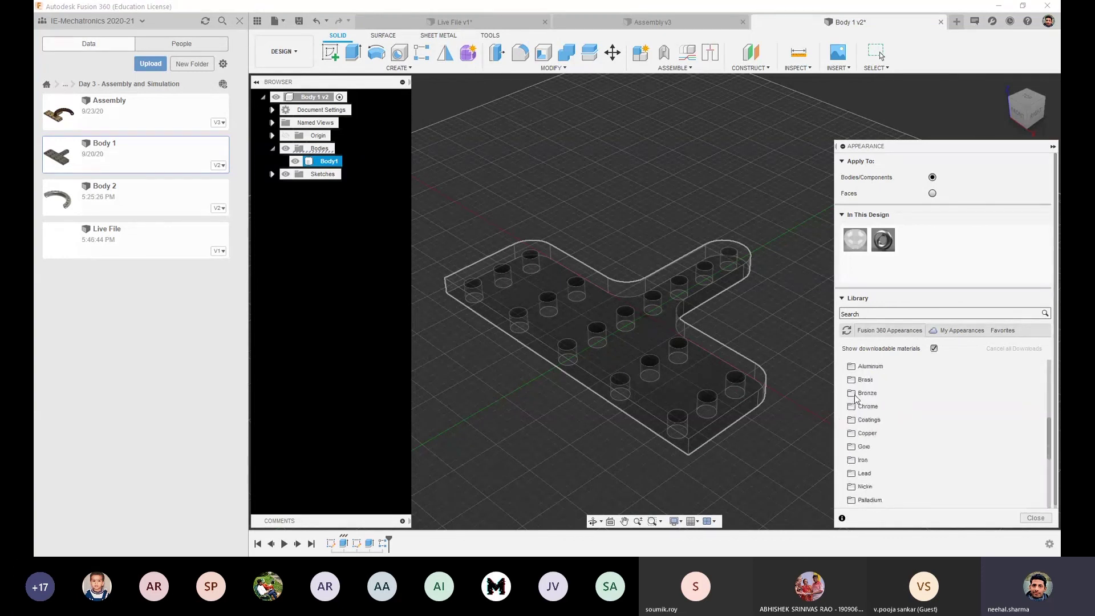
left_click(856, 446)
scroll(866, 450, "down", 1)
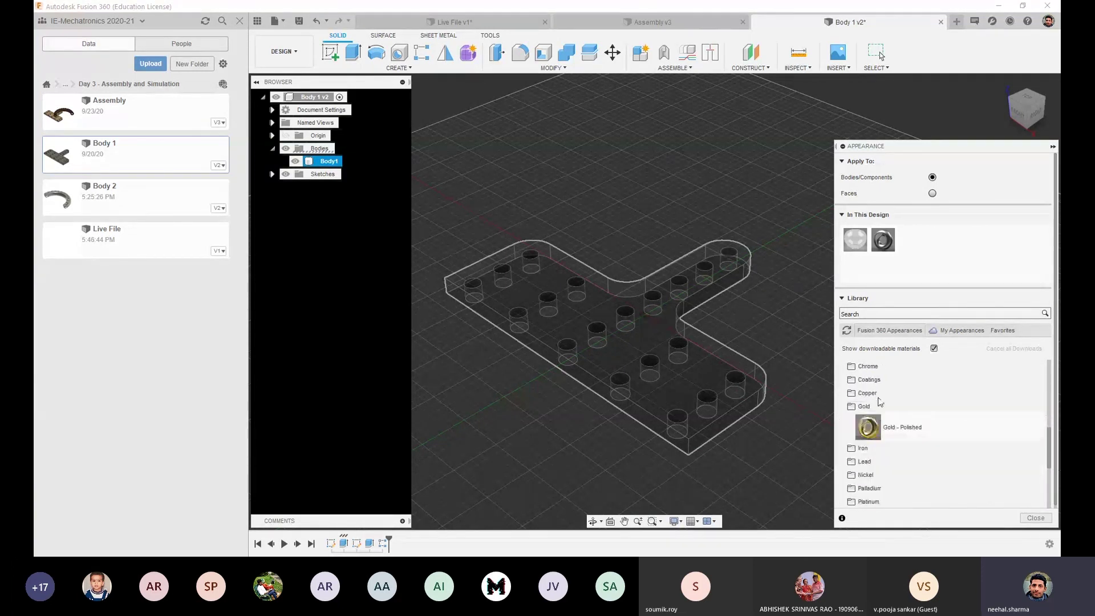
left_click_drag(872, 431, 723, 381)
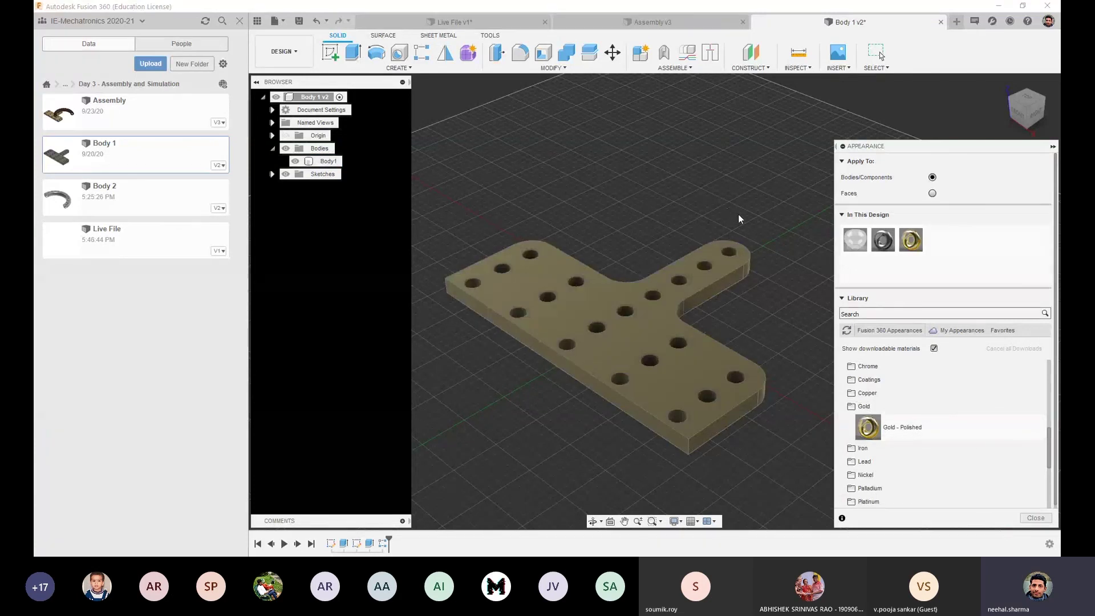
left_click(647, 224)
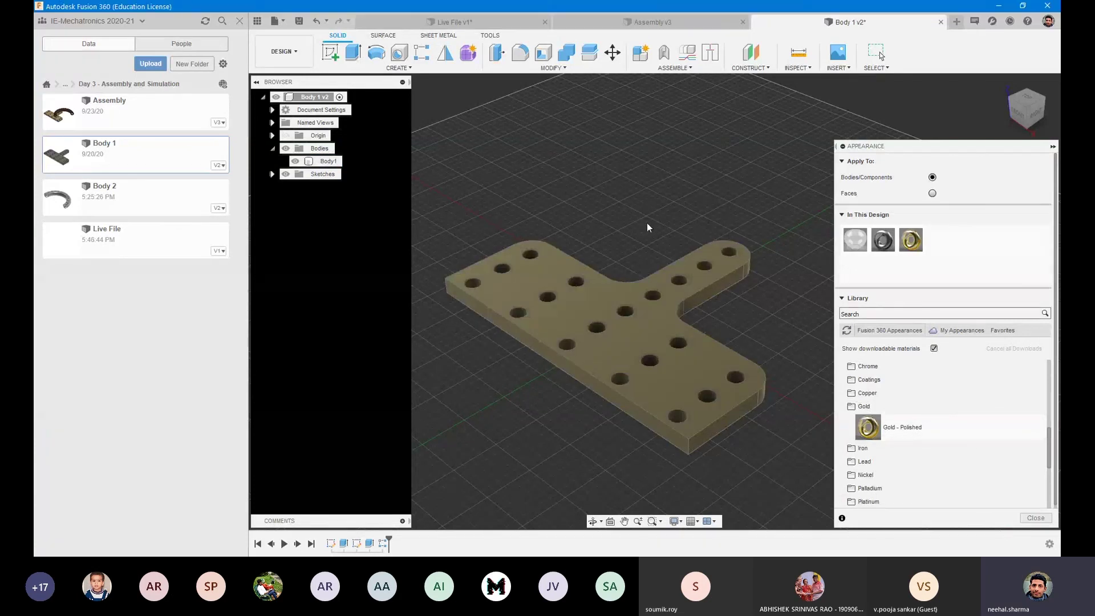
left_click(312, 162)
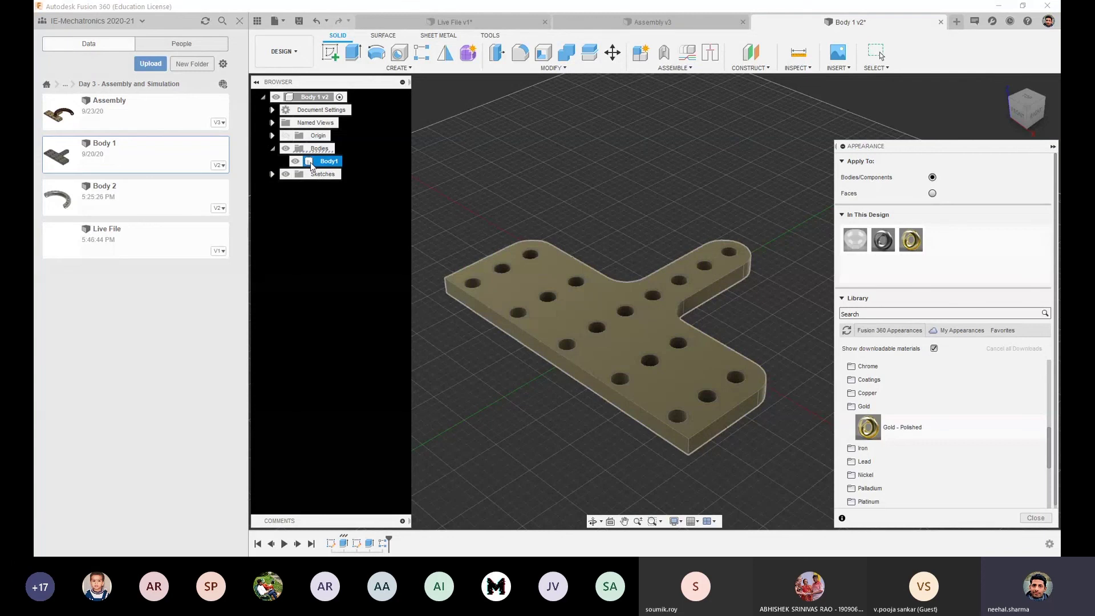
key("Escape")
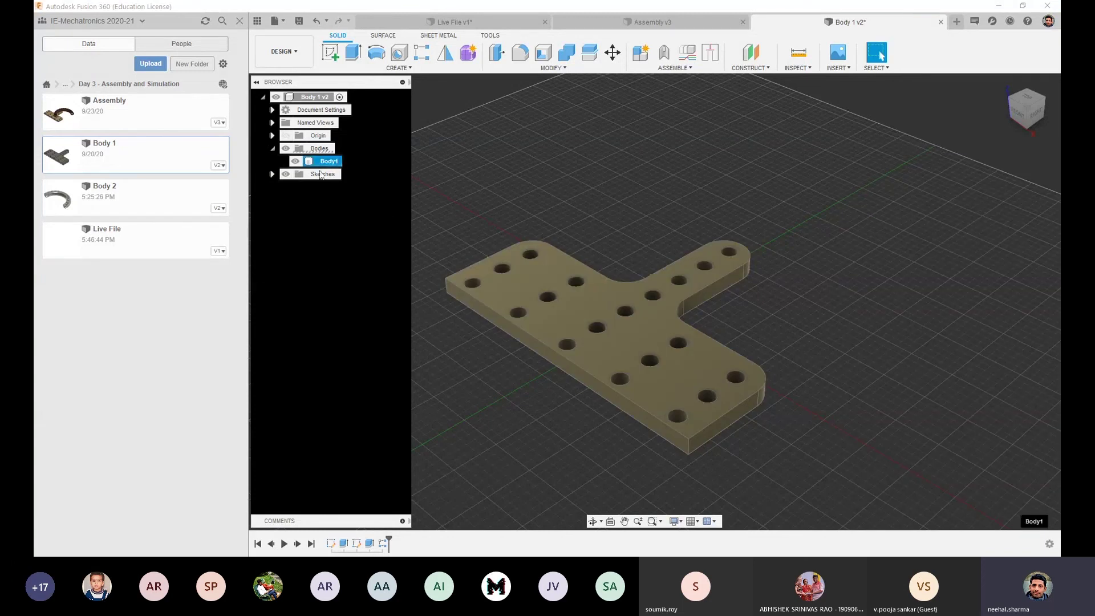
Check the plate body's properties again, comparing its physical material with its appearance
left_click(329, 269)
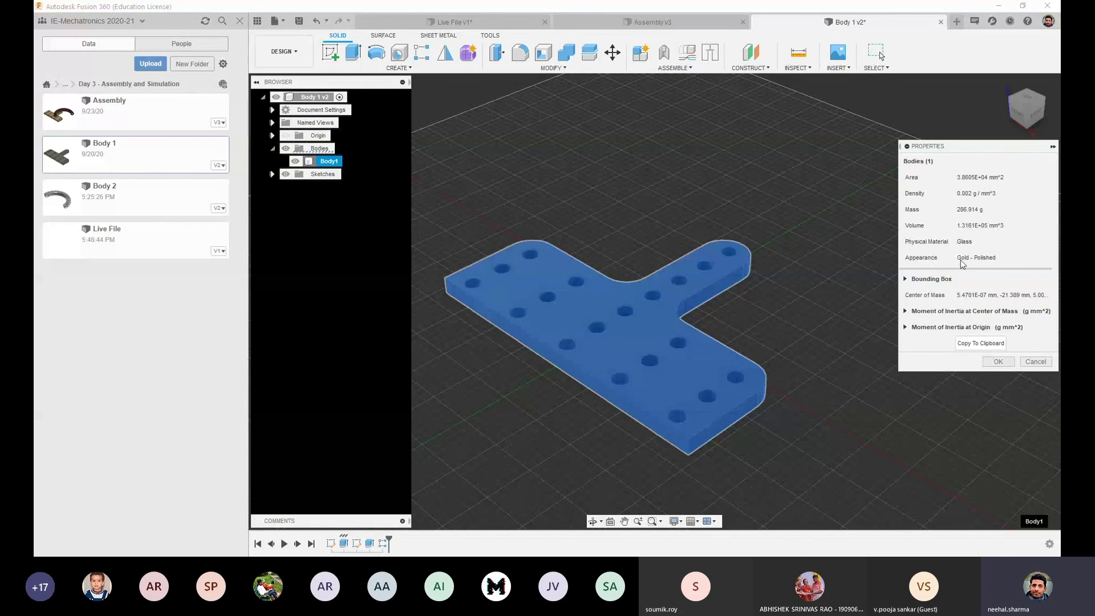
left_click(1035, 361)
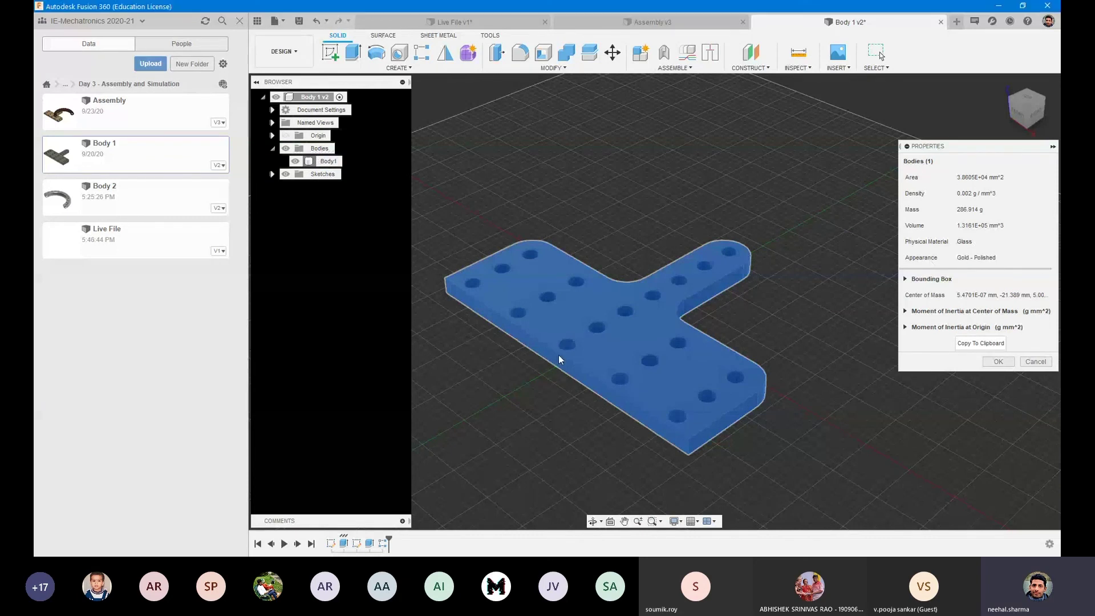
left_click(1001, 365)
Try the Grey Room display environment, and switch the viewport to a bright environment with a white background
middle_click_drag(843, 290, 780, 285)
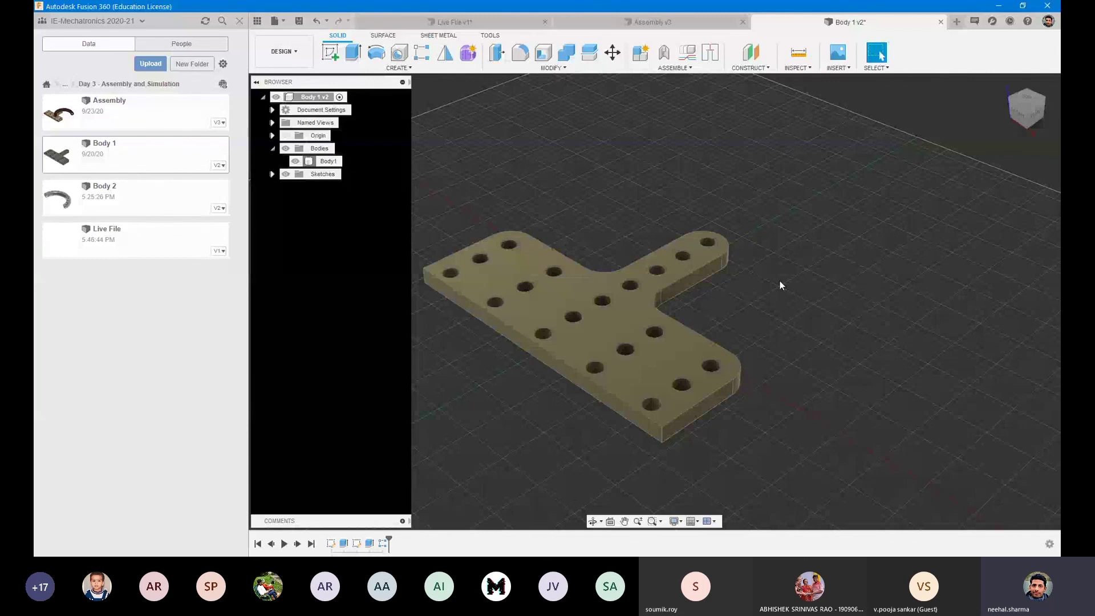
left_click(674, 520)
mouse_move(723, 454)
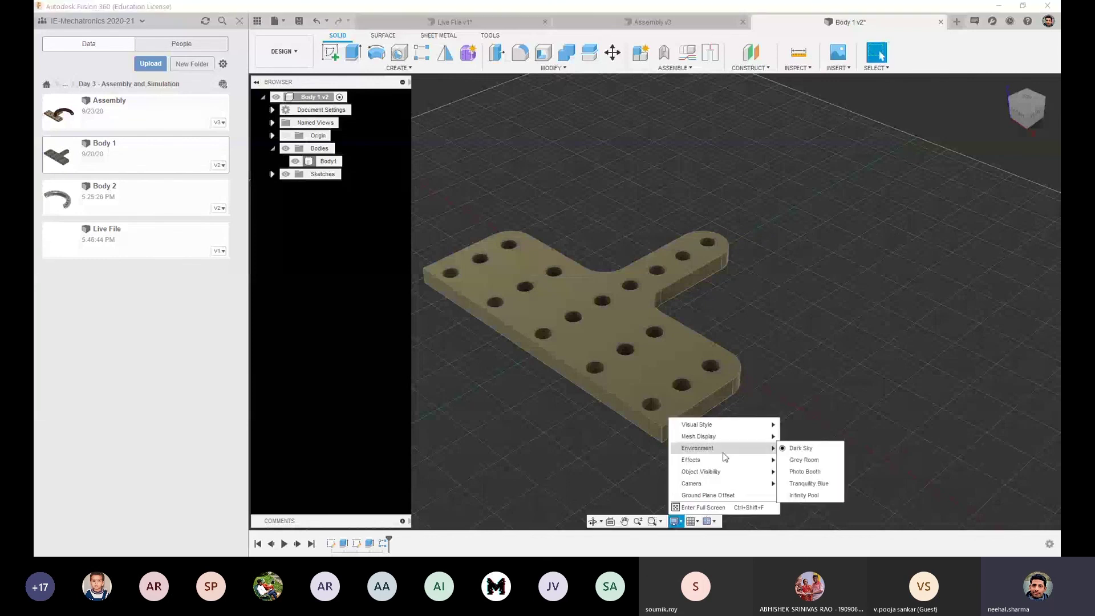
left_click(789, 459)
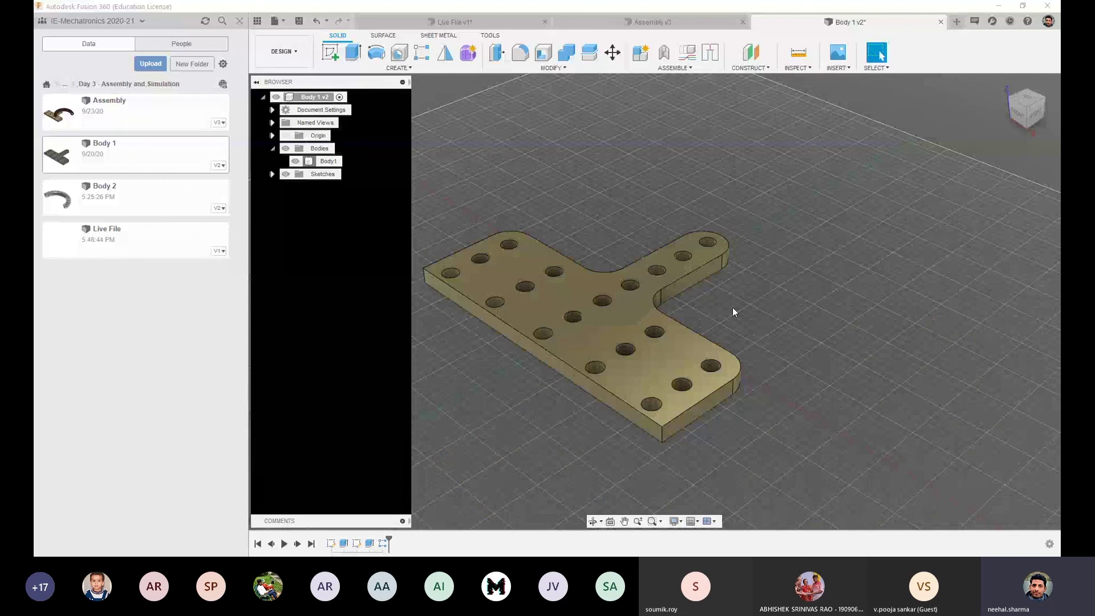
left_click(674, 521)
mouse_move(767, 448)
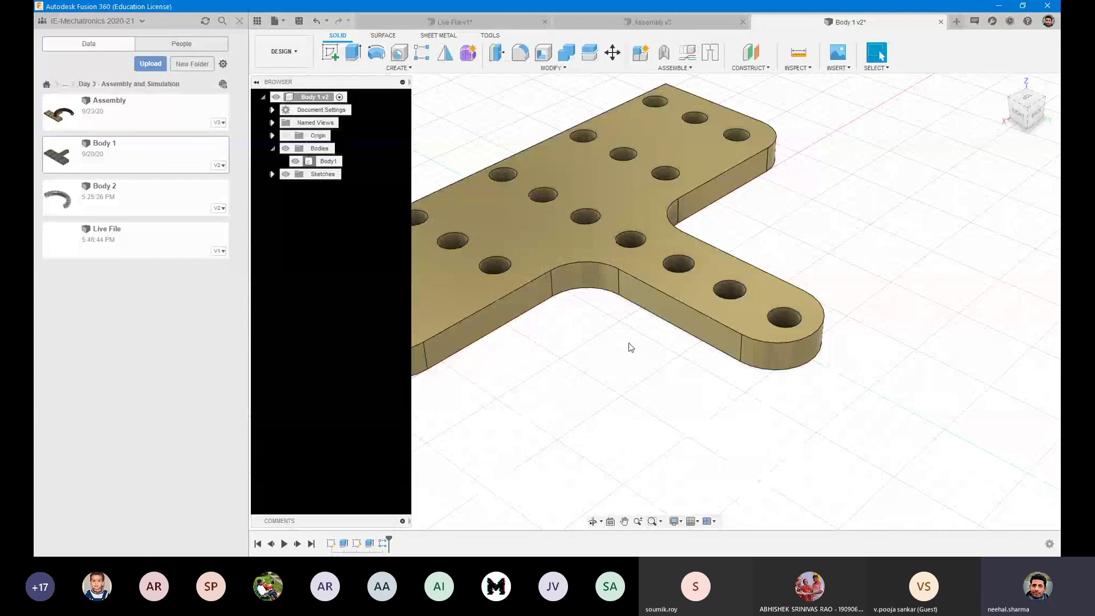
Inspect the gold plate from several angles against the white background
middle_click_drag(624, 343, 643, 391)
left_click(768, 252)
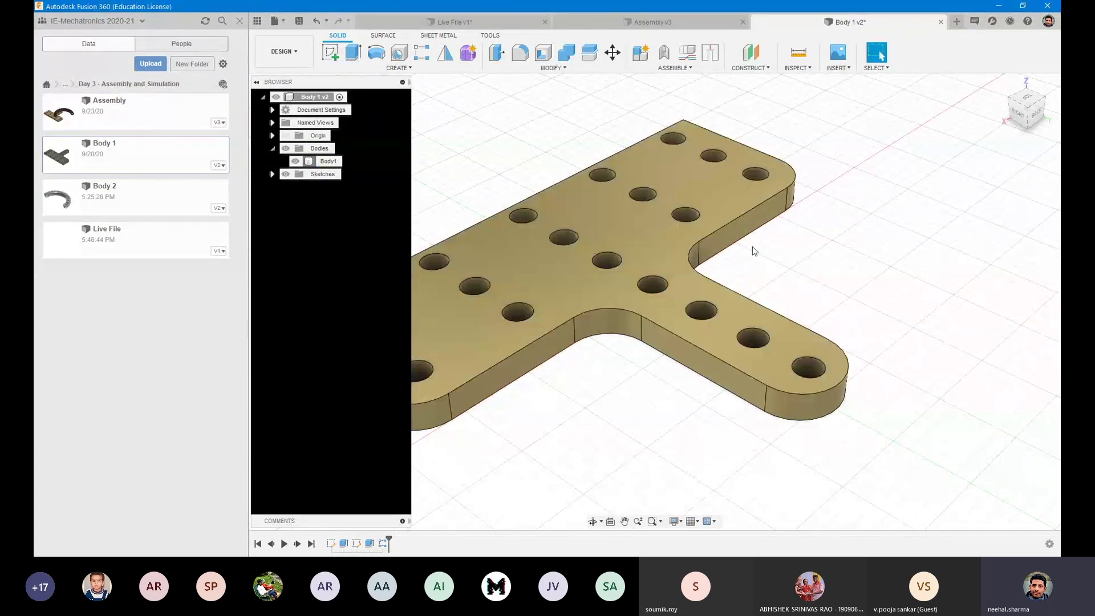
left_click(652, 237)
left_click(631, 316)
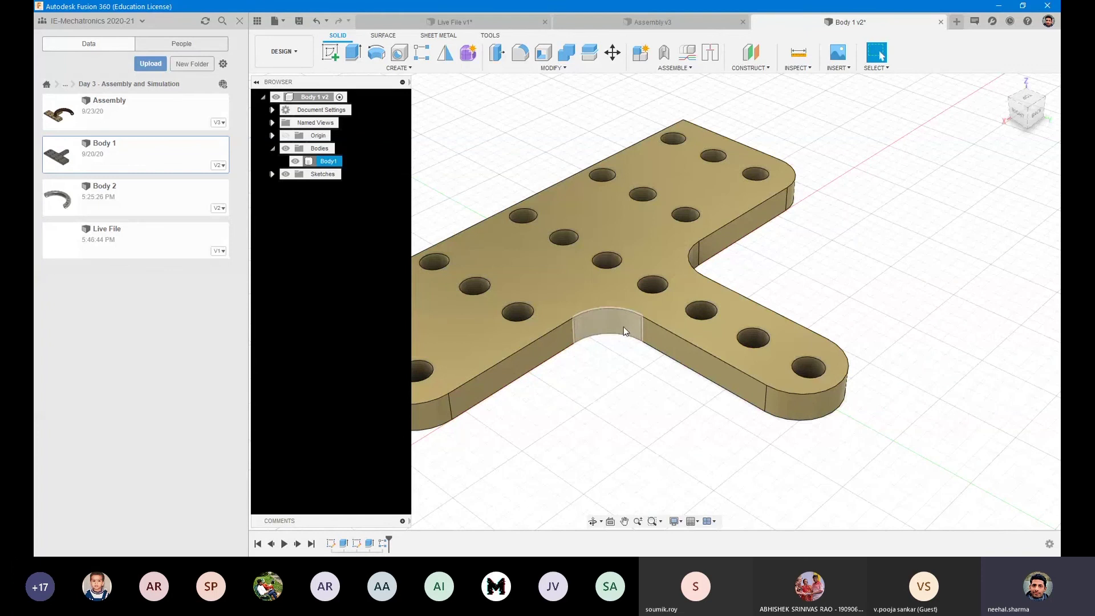
left_click(598, 391)
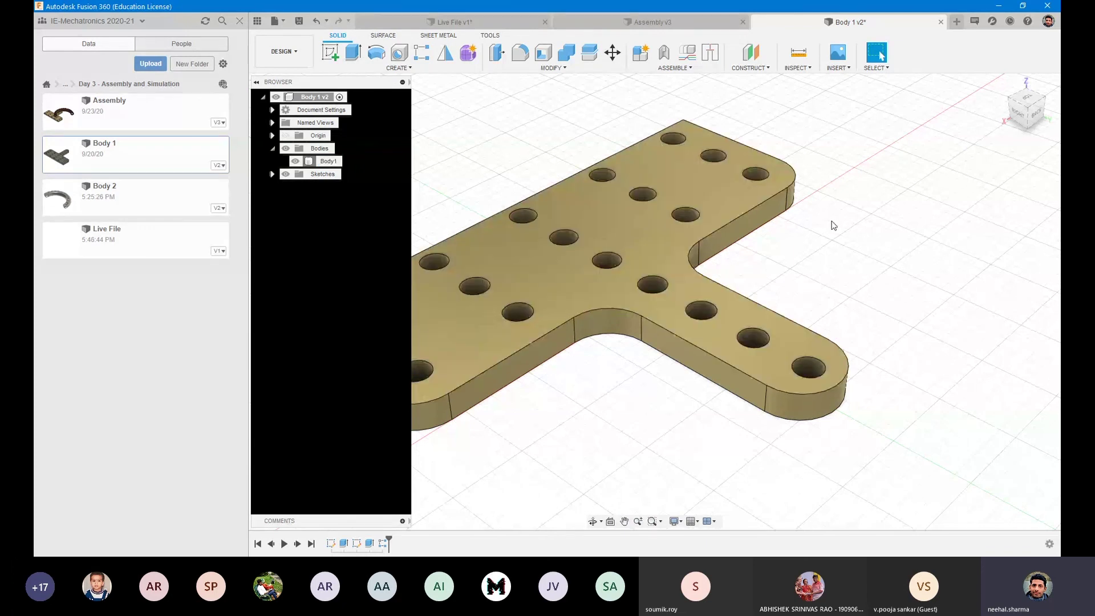
middle_click_drag(527, 355, 624, 245, "shift")
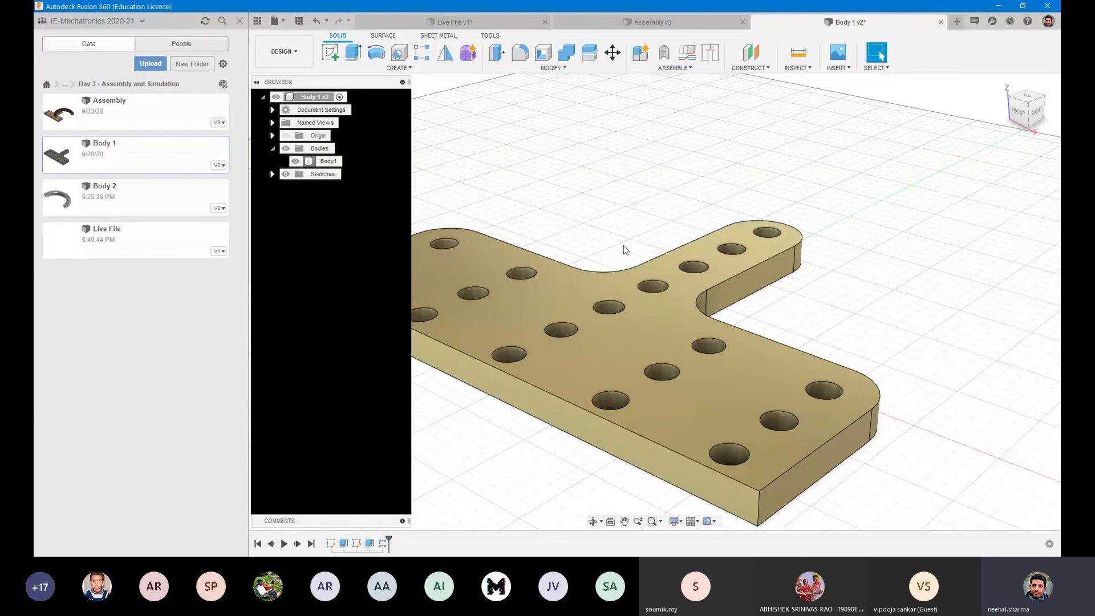
middle_click_drag(681, 240, 765, 277, "shift")
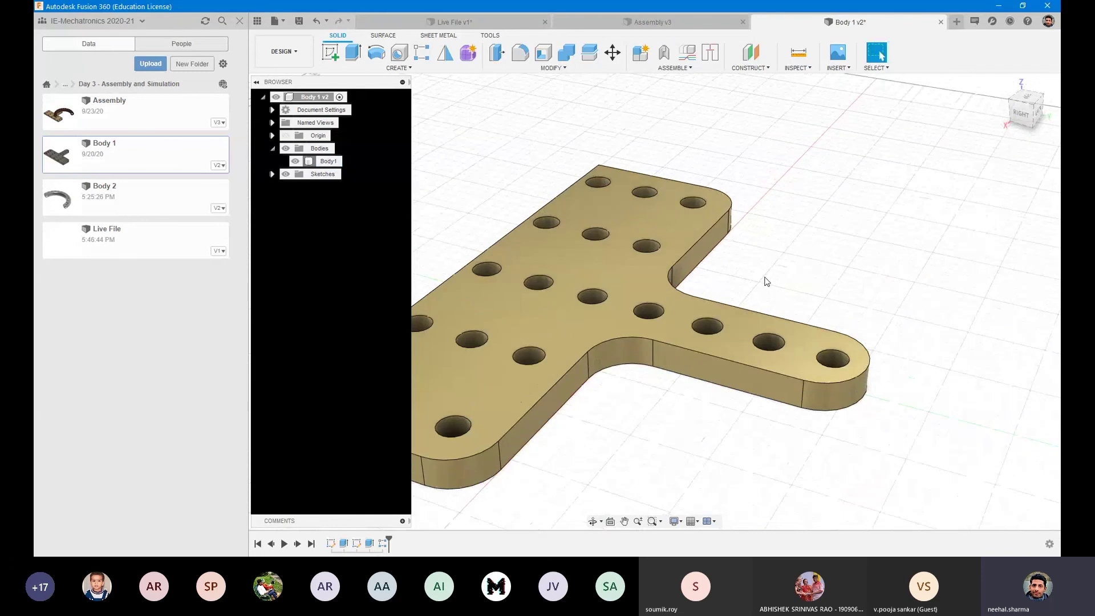
left_click(990, 539)
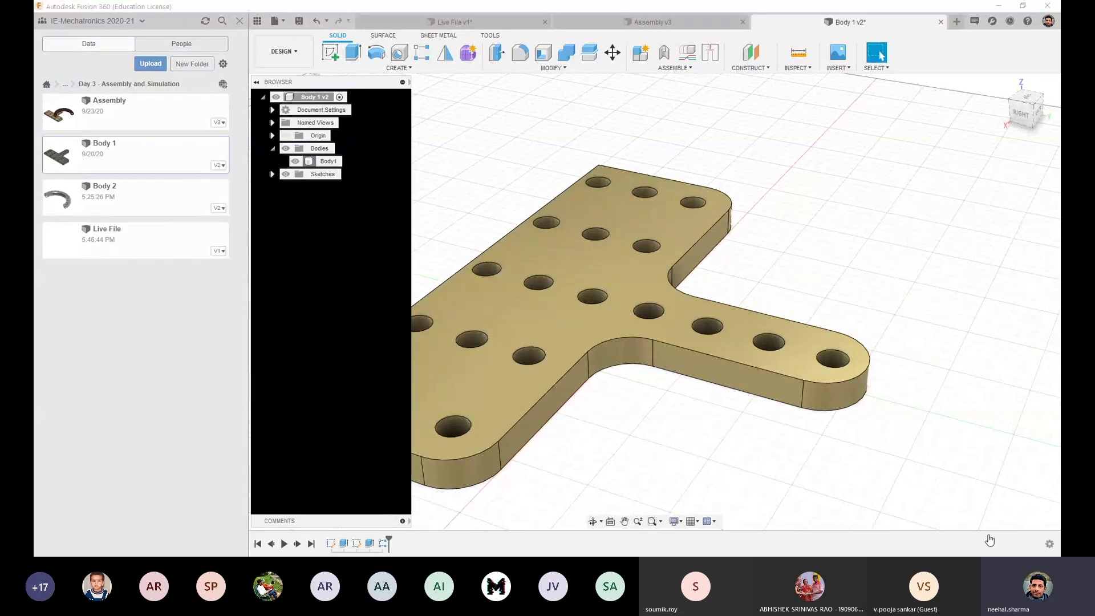